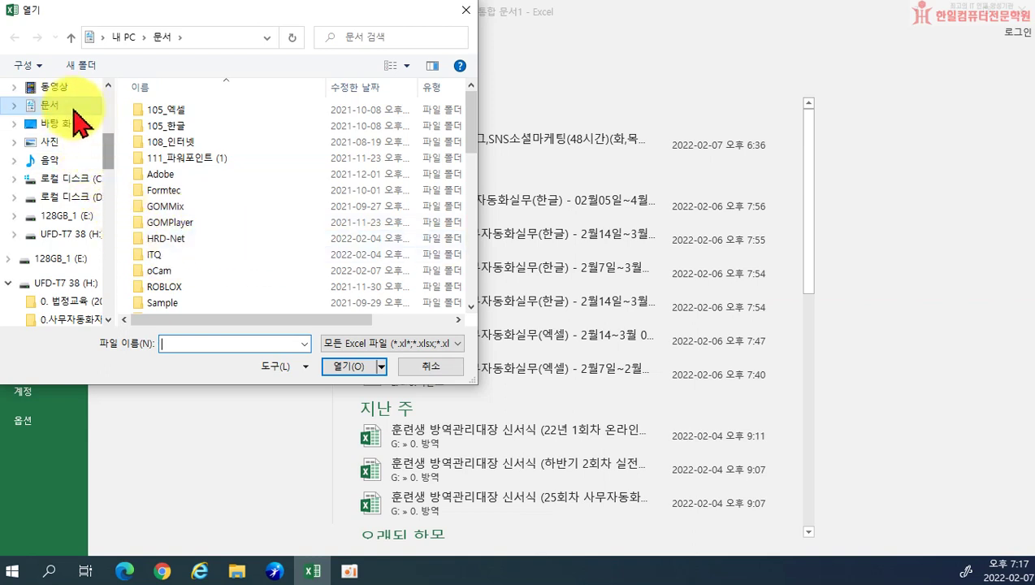
# Step: Open the workbook 경비 내역.xlsx from the 12장 folder of 쓱싹 엑셀 2016's 예제 파일 within the 문서 library
pyautogui.click(50, 105)
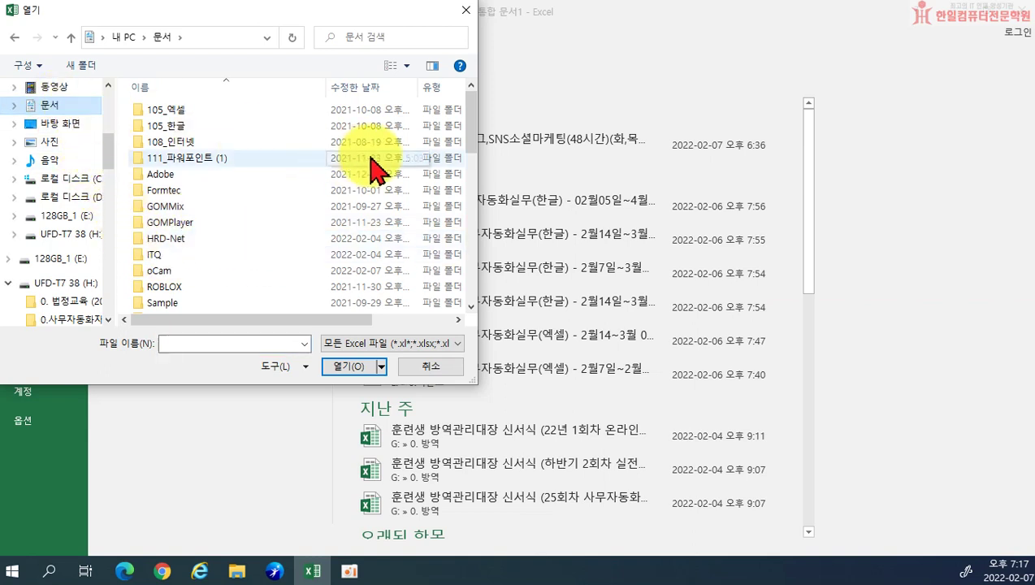
pyautogui.moveTo(471, 100); pyautogui.dragTo(479, 238)
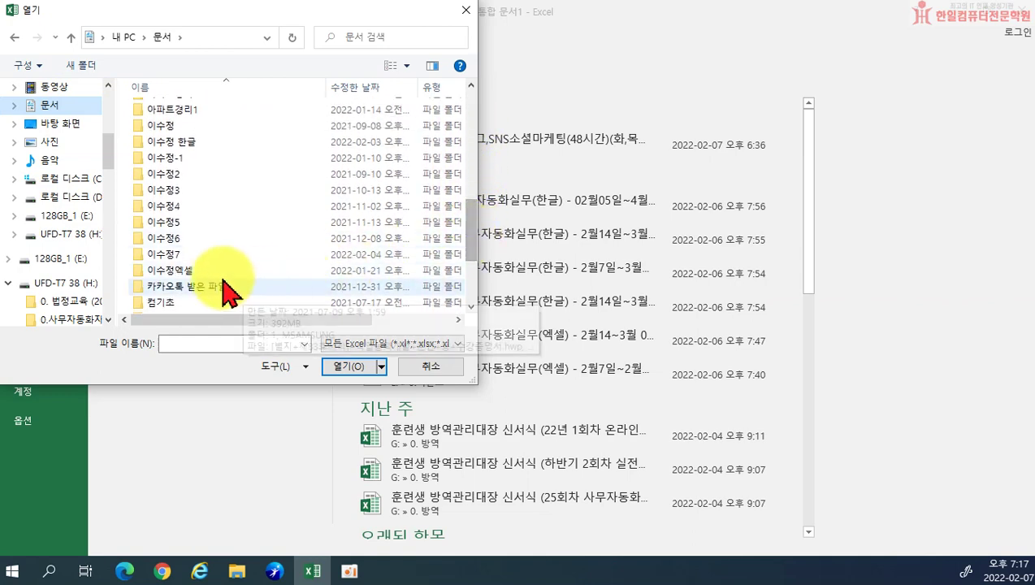
pyautogui.doubleClick(199, 271)
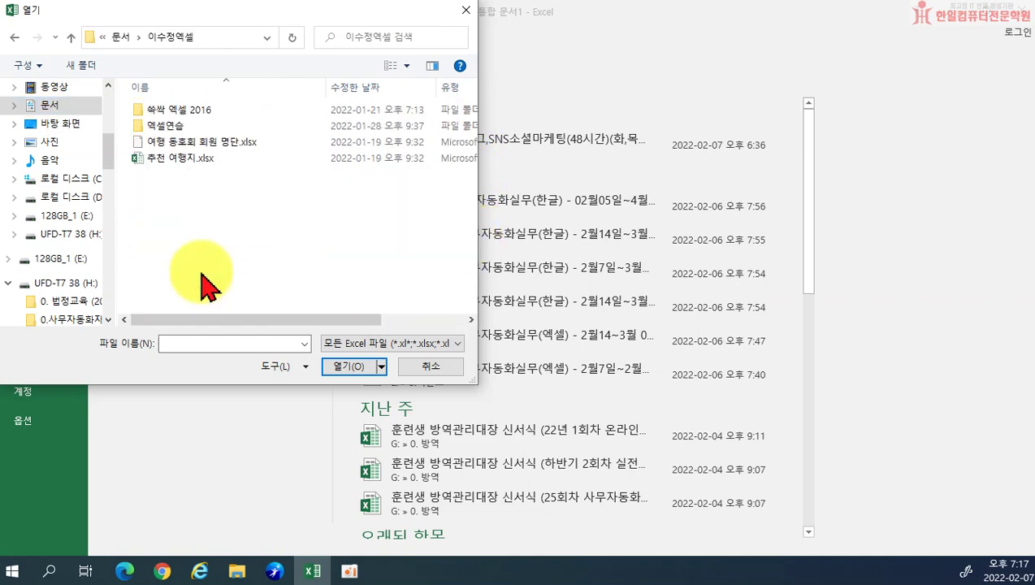
pyautogui.doubleClick(163, 112)
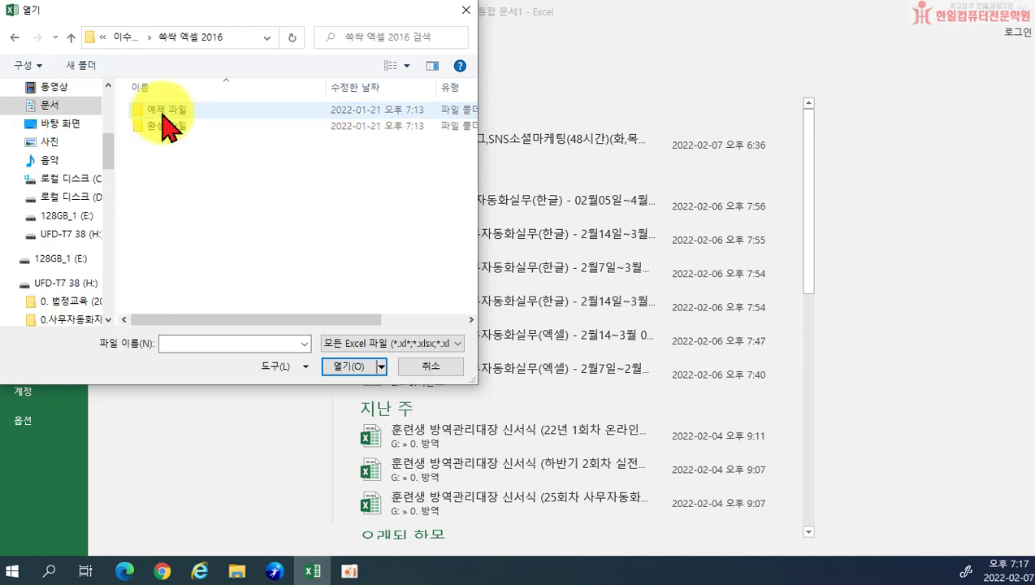
pyautogui.doubleClick(174, 115)
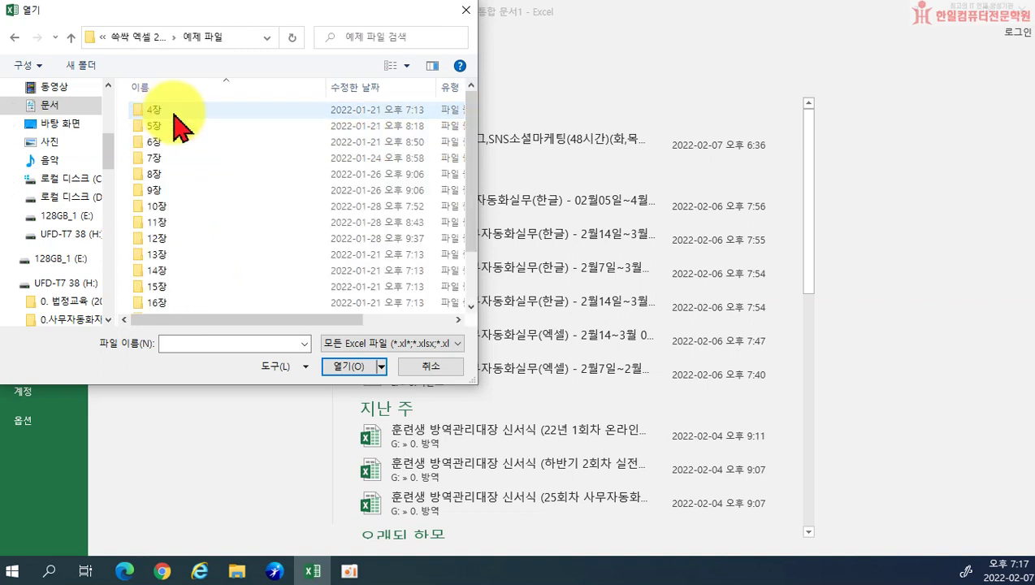
pyautogui.doubleClick(178, 240)
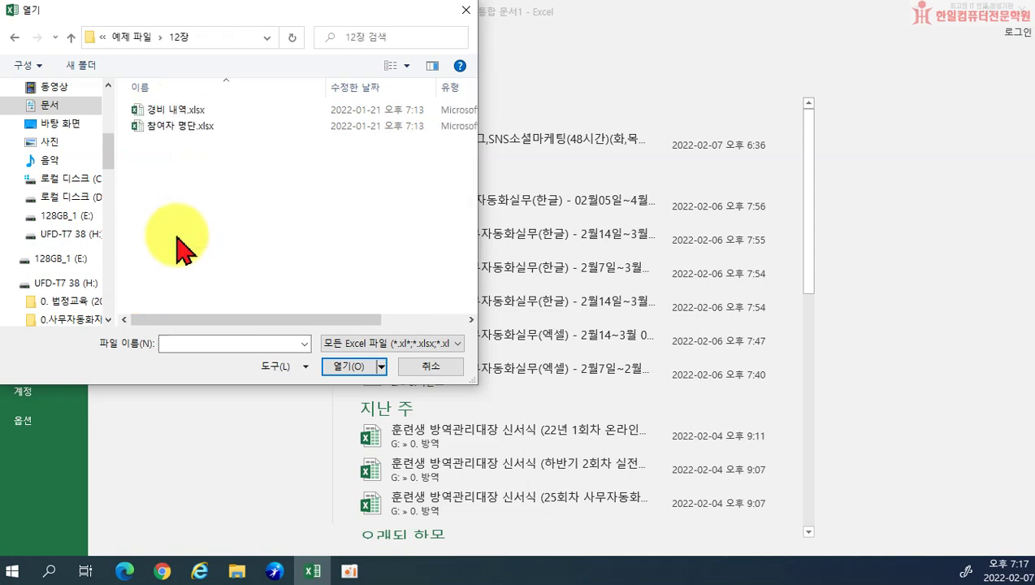
pyautogui.doubleClick(173, 111)
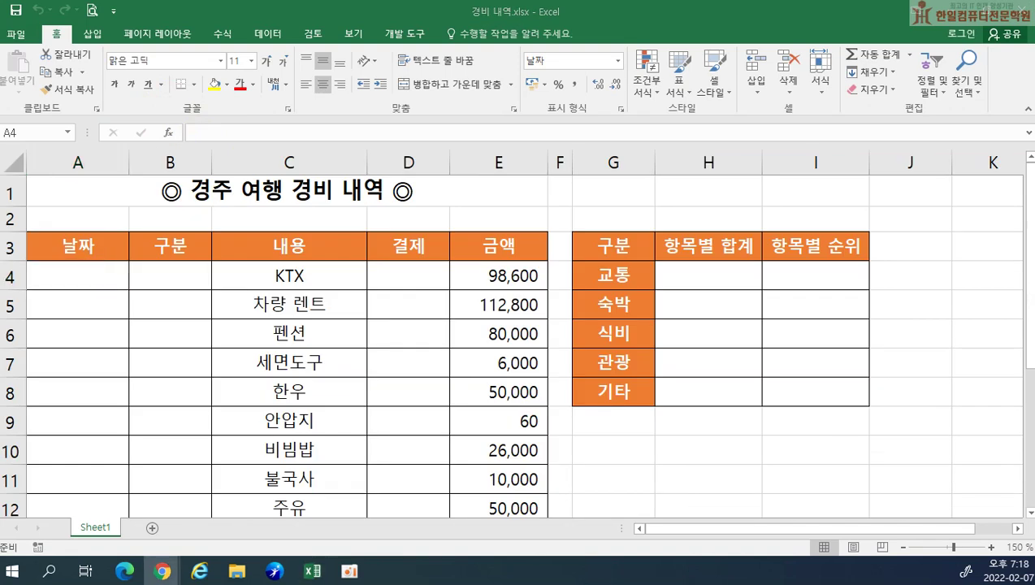
# Step: Apply data validation to the 날짜 cells A4:A13, allowing only dates between 2020-06-01 and 2020-06-30
pyautogui.click(93, 277)
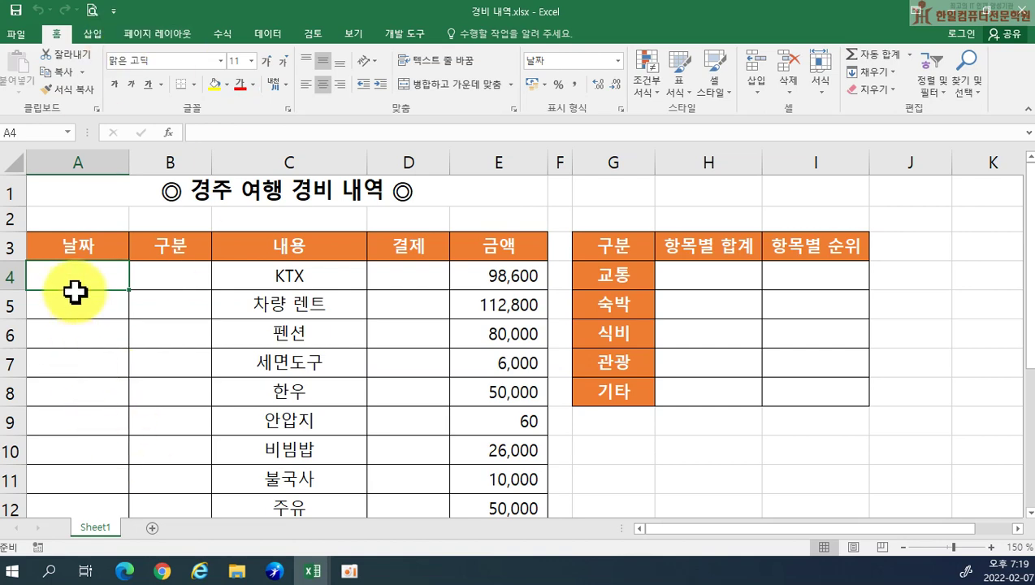
pyautogui.moveTo(75, 273); pyautogui.dragTo(86, 450)
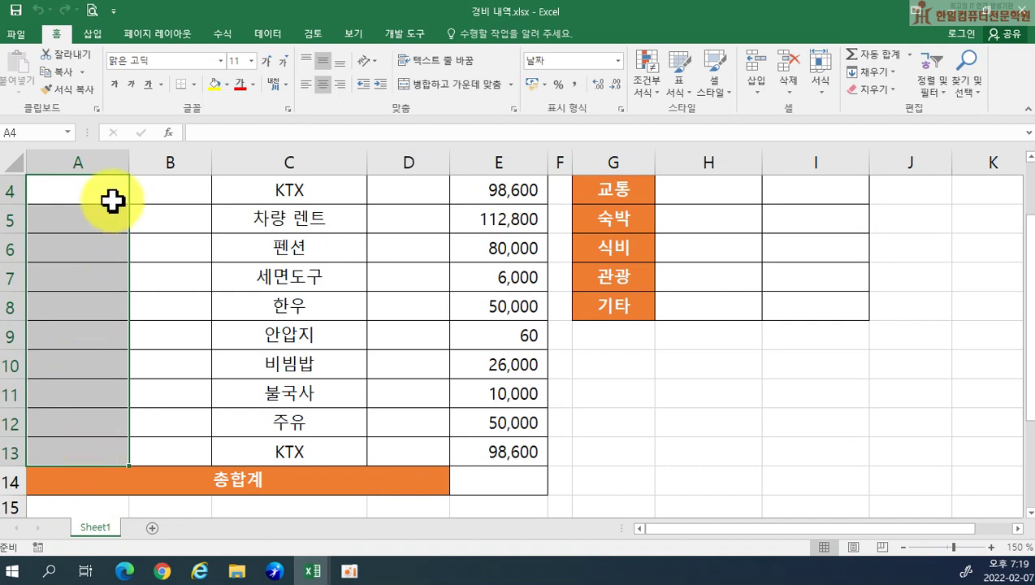
pyautogui.click(272, 36)
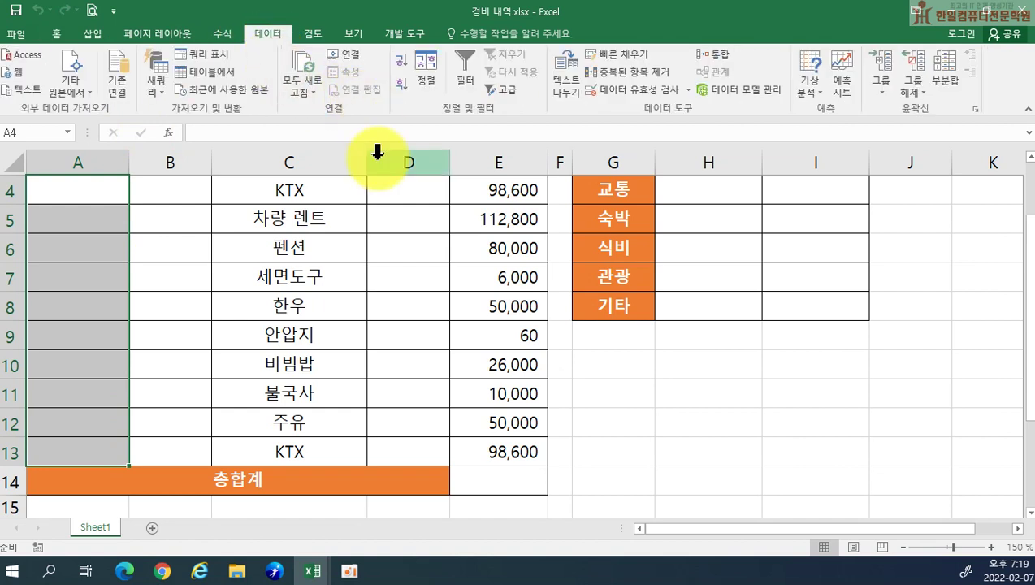
pyautogui.click(639, 103)
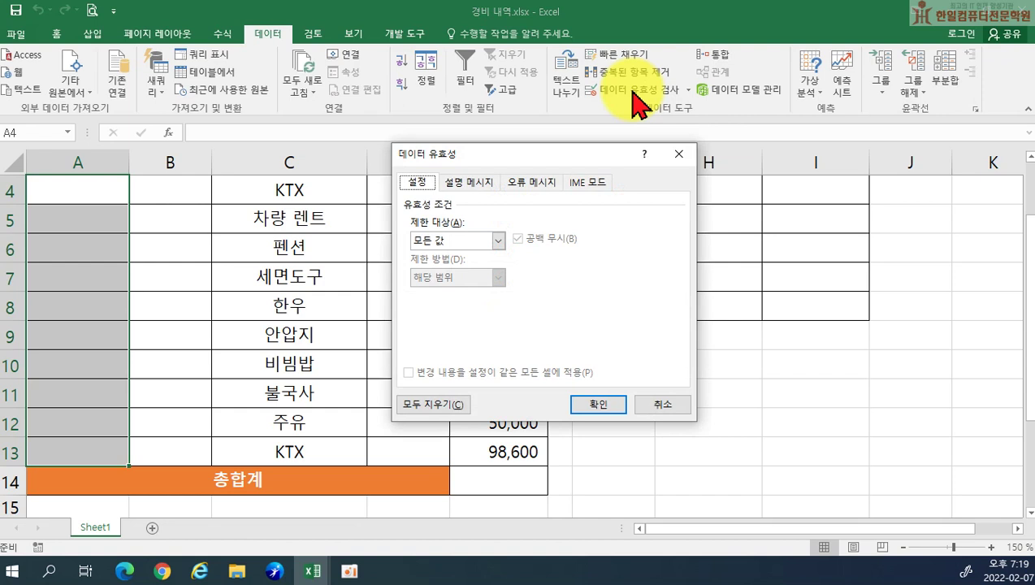
pyautogui.click(484, 244)
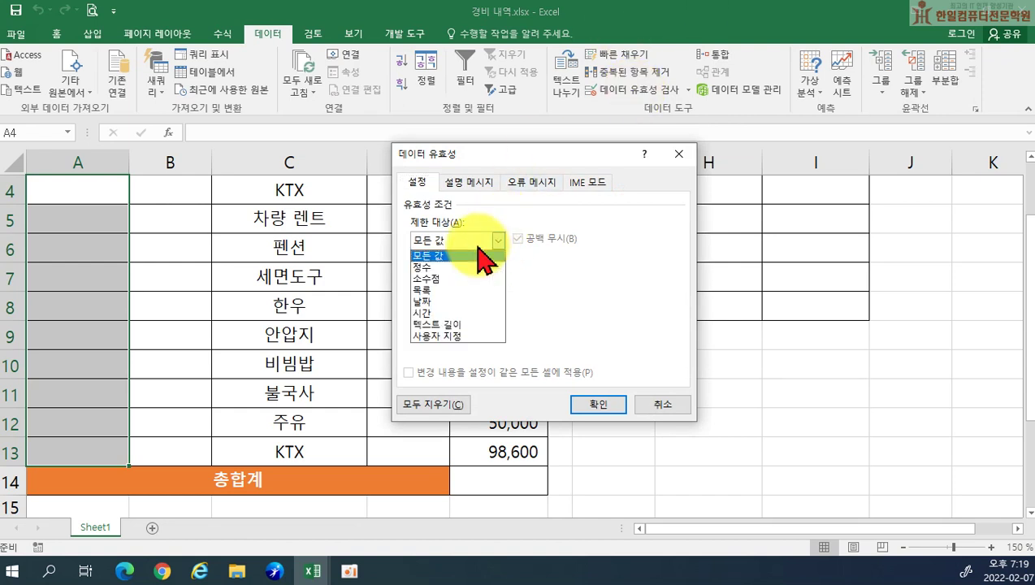
pyautogui.click(468, 302)
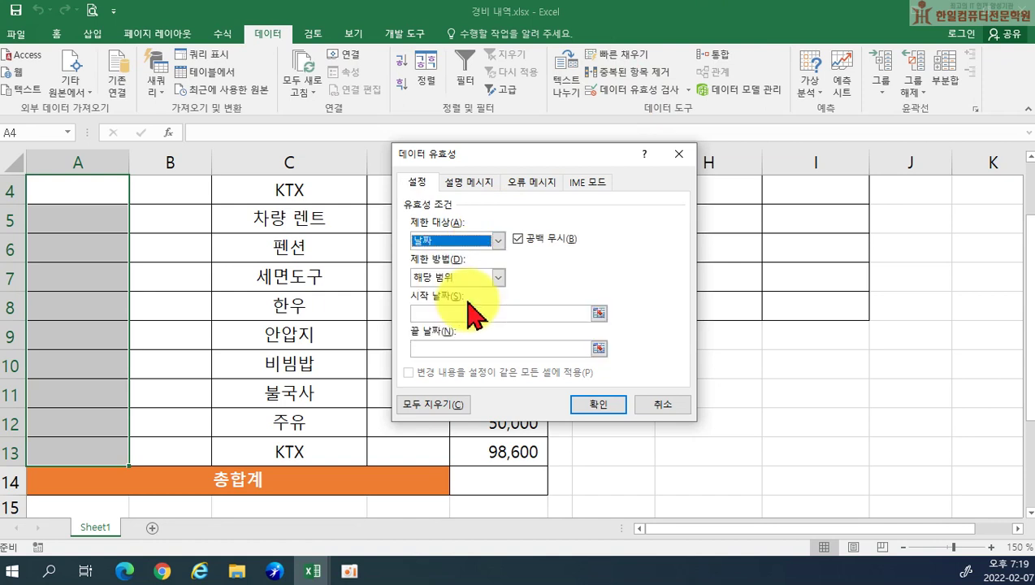
pyautogui.click(445, 313)
pyautogui.write('20')
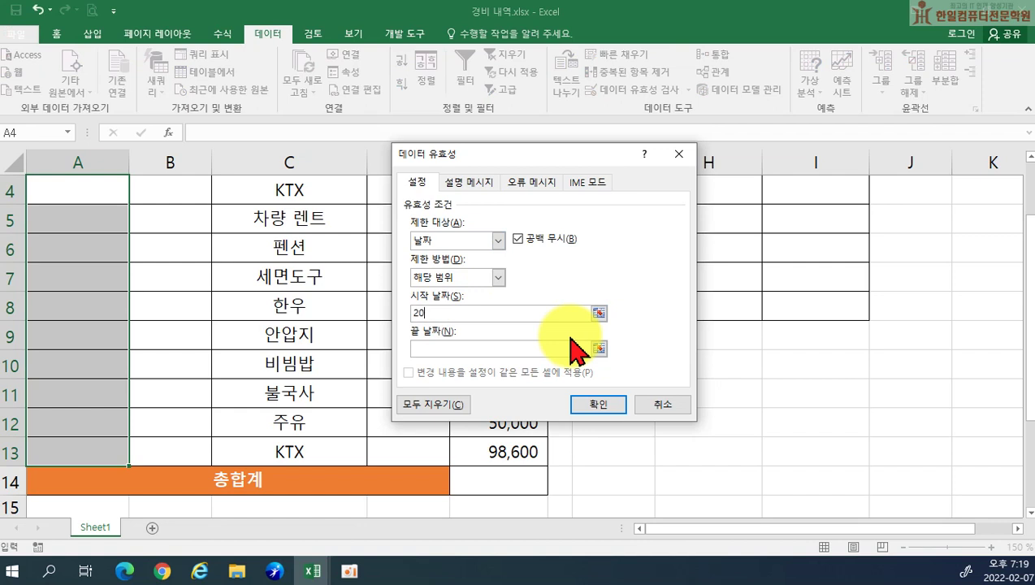
pyautogui.write('20-06-01')
pyautogui.click(550, 350)
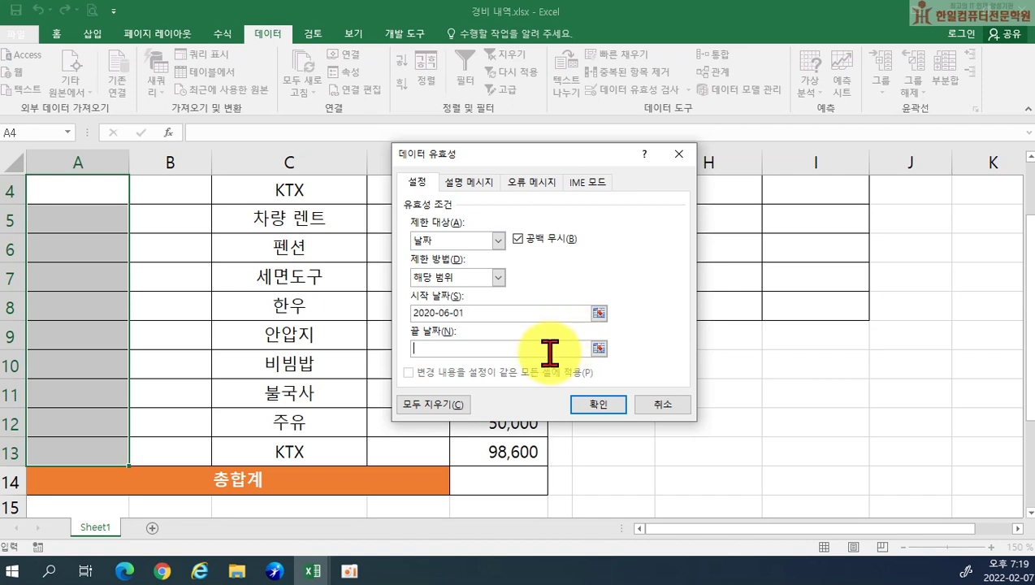
pyautogui.write('2020-06-30')
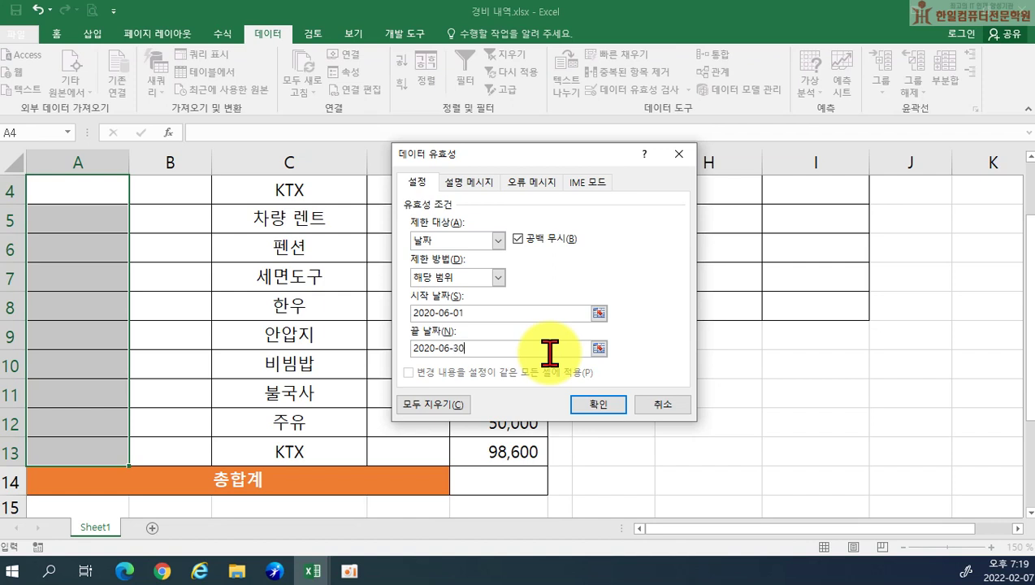
pyautogui.click(614, 418)
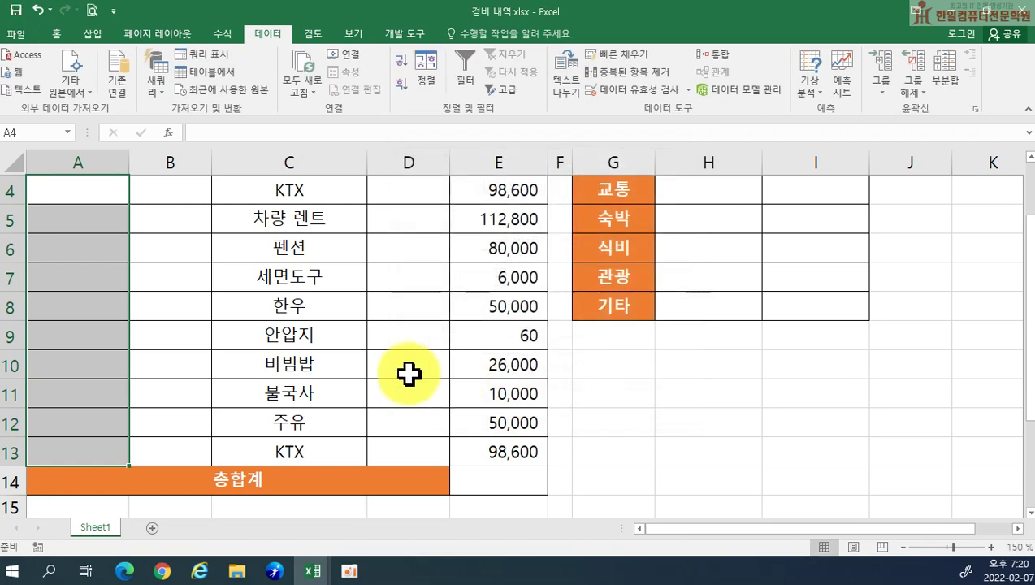
# Step: Enter the date 2020-06-27 in cells A4 and A5
pyautogui.scroll(1, 246, 354)
pyautogui.click(83, 273)
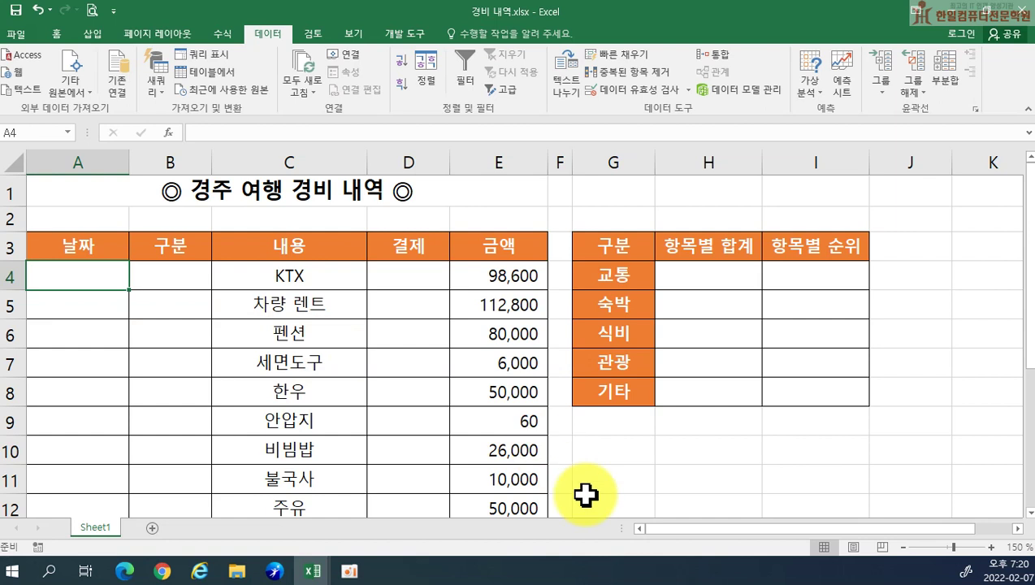
pyautogui.write('20-06-')
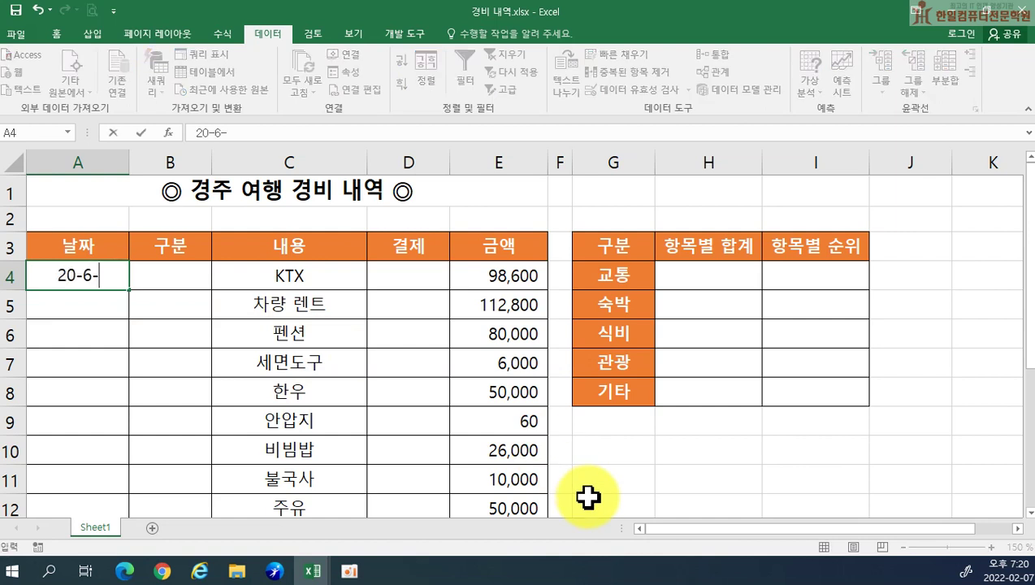
pyautogui.write('27')
pyautogui.press('Return')
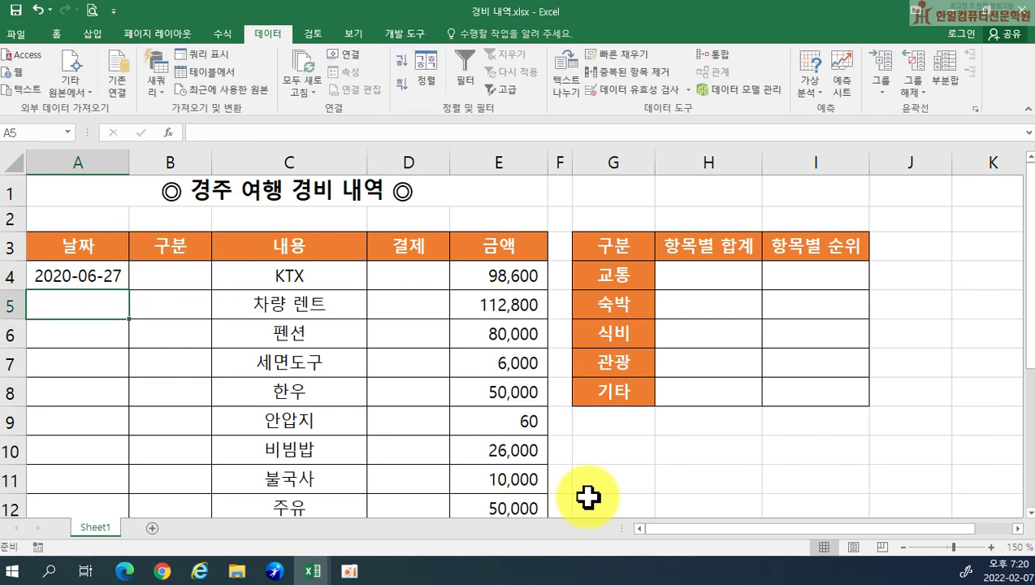
pyautogui.write('20-06-27')
pyautogui.press('Return')
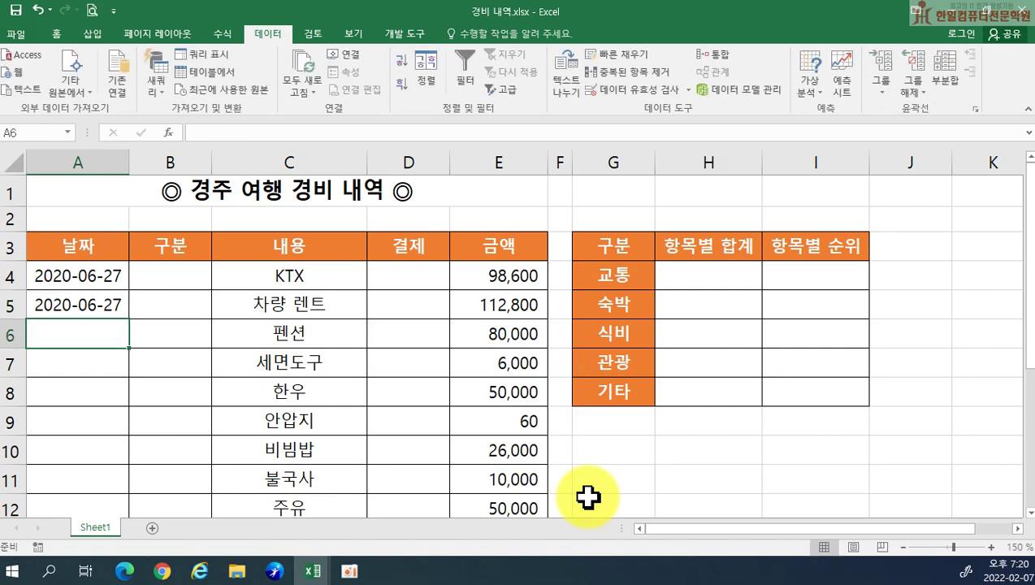
# Step: Fill the date from A5 down through A9
pyautogui.click(113, 307)
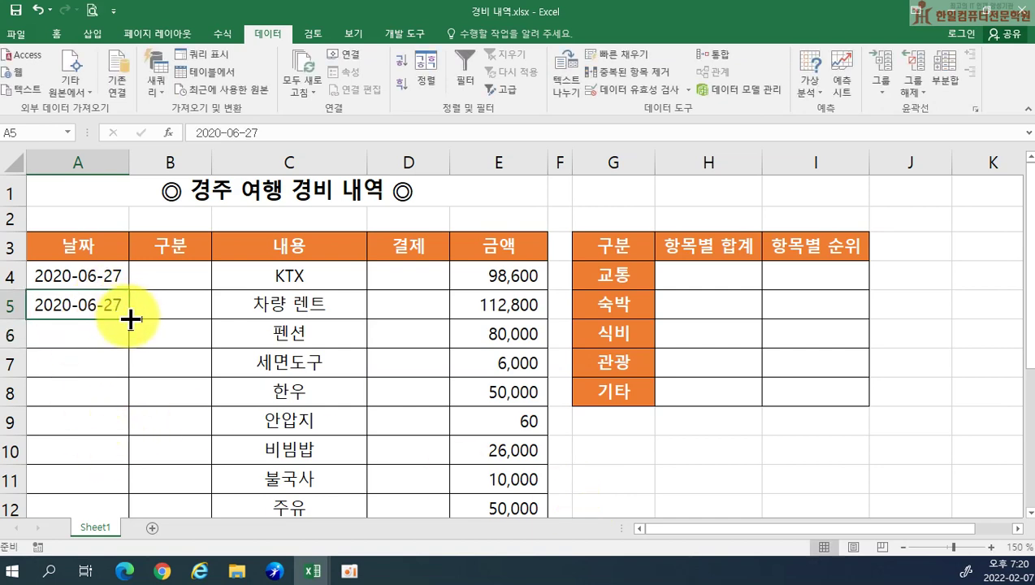
pyautogui.moveTo(130, 320); pyautogui.dragTo(129, 319)
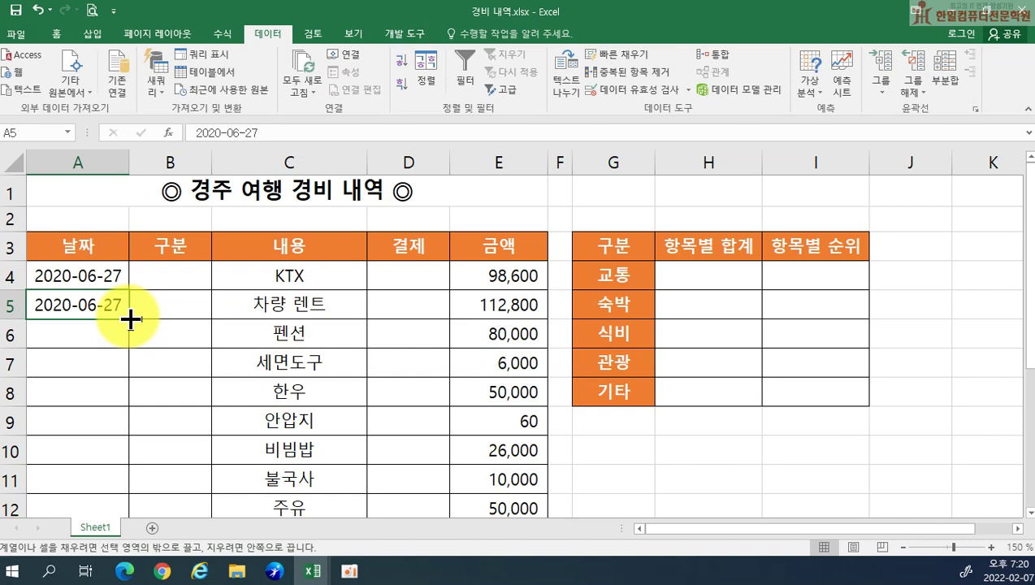
pyautogui.moveTo(130, 319); pyautogui.dragTo(137, 432)
# Step: Enter the date 2020-06-28 in A10 and fill it down through A12
pyautogui.click(96, 455)
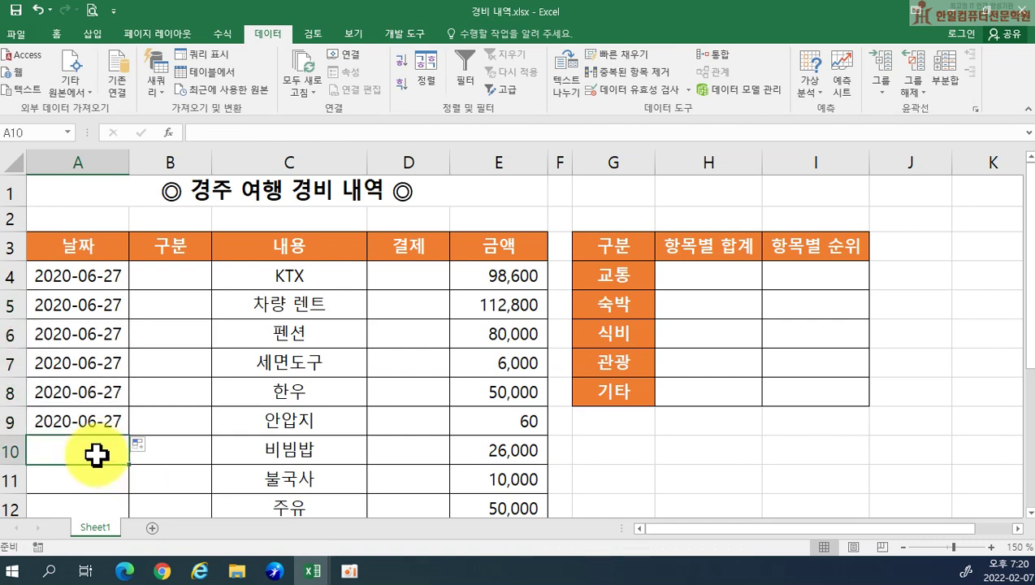
pyautogui.write('20-6-28')
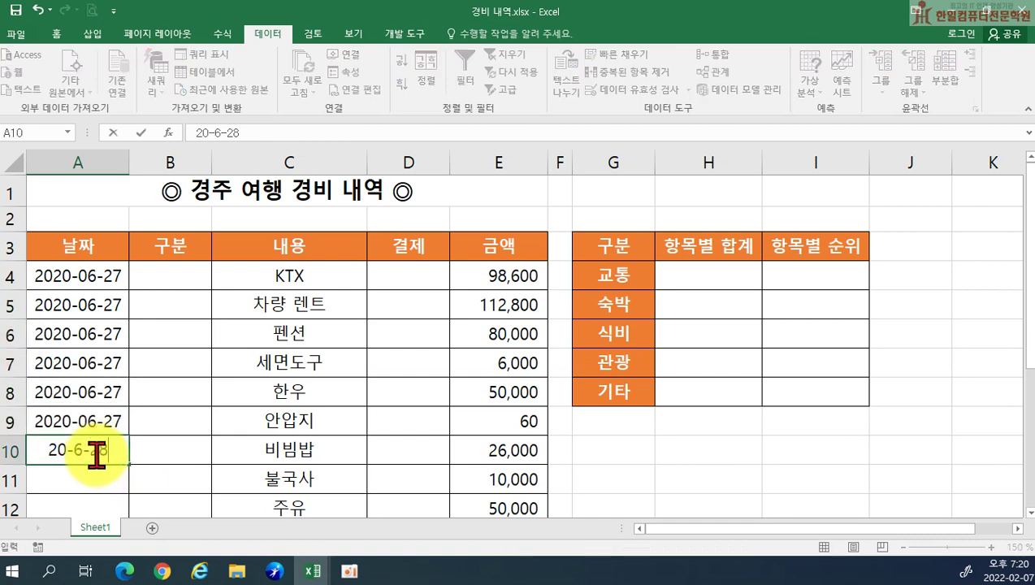
pyautogui.press('Return')
pyautogui.scroll(-2, 96, 453)
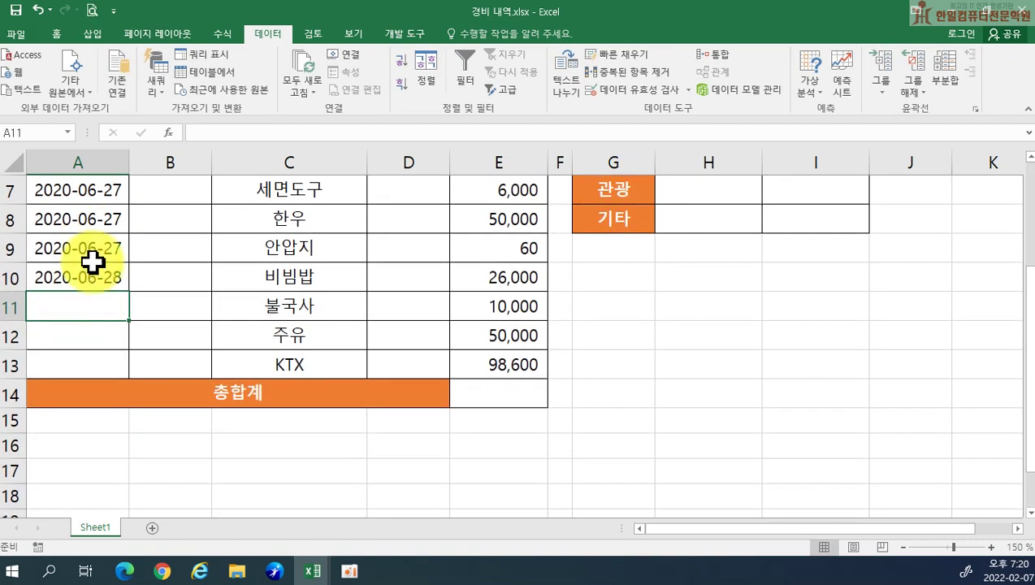
pyautogui.click(110, 279)
pyautogui.moveTo(128, 296); pyautogui.dragTo(128, 348)
# Step: Try to enter the out-of-range date 20-7-1 in the last 날짜 cell, A13
pyautogui.click(82, 367)
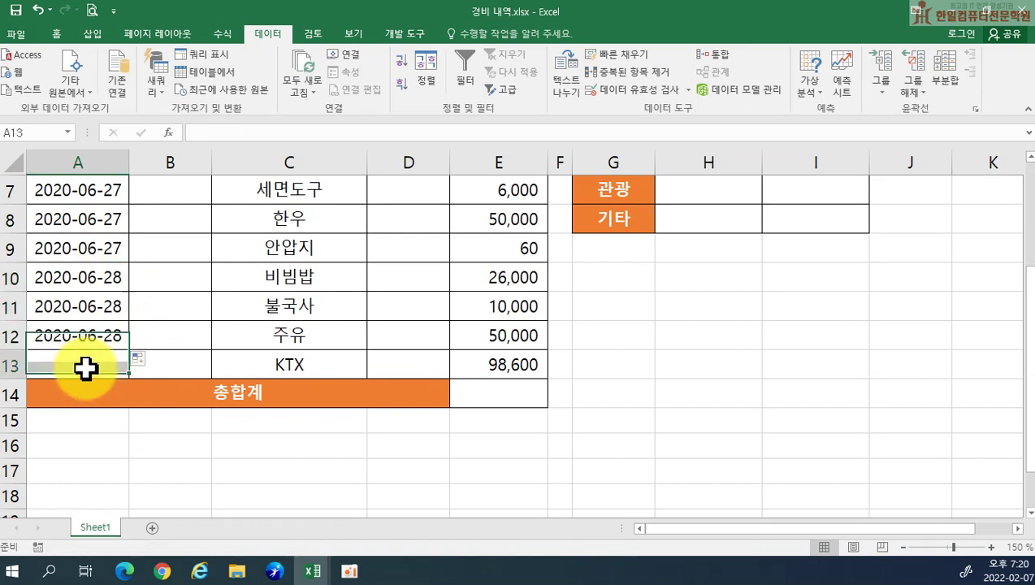
pyautogui.write('20-7')
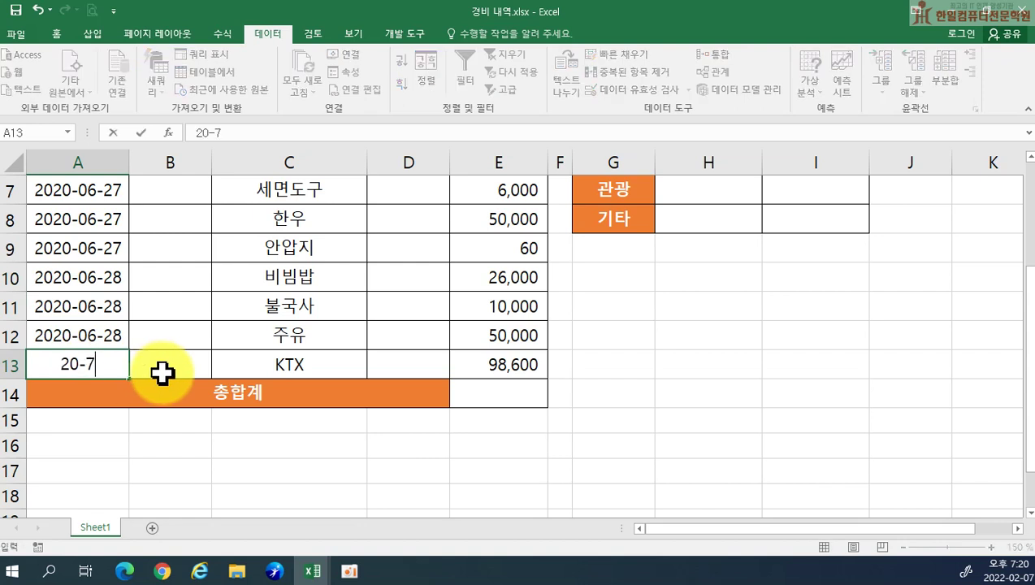
pyautogui.write('-1')
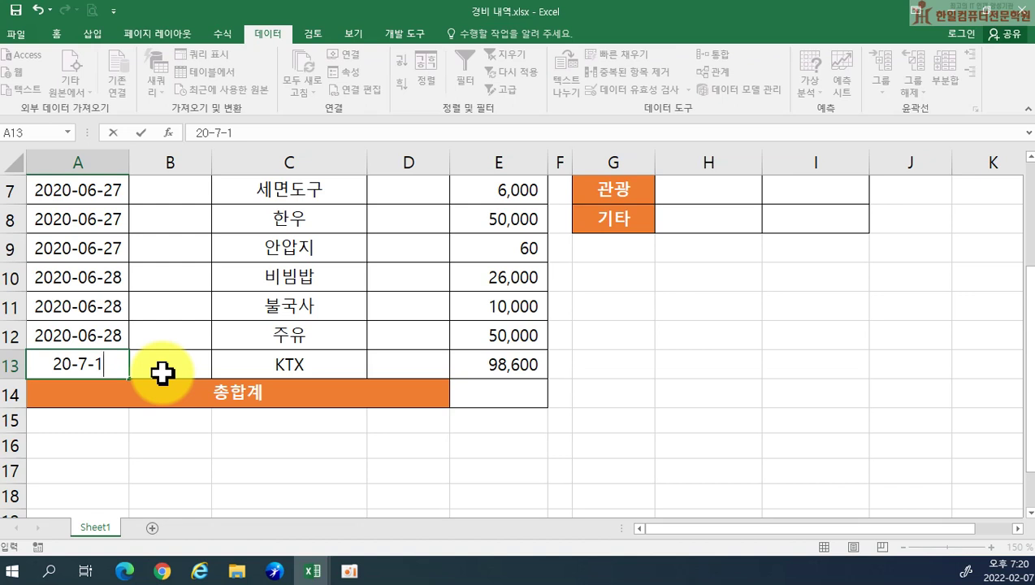
pyautogui.press('Return')
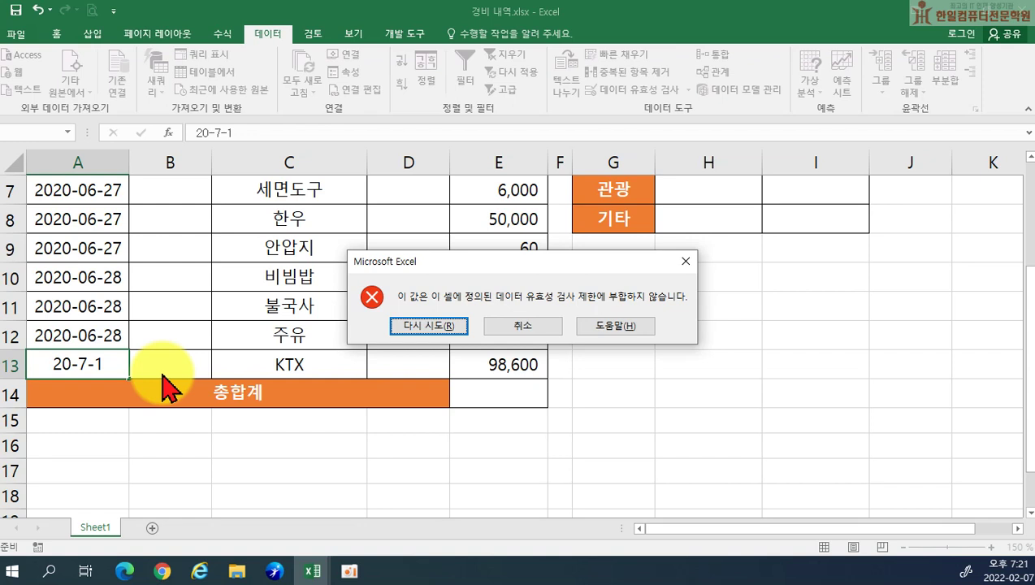
# Step: Retry the entry in A13 with the date 20-6-28
pyautogui.click(432, 326)
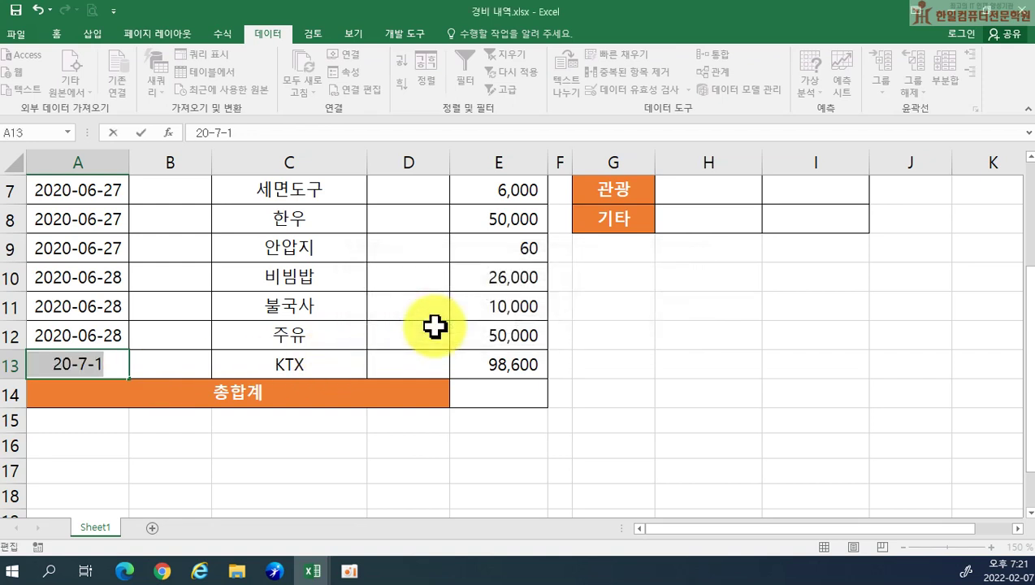
pyautogui.write('20-6-28')
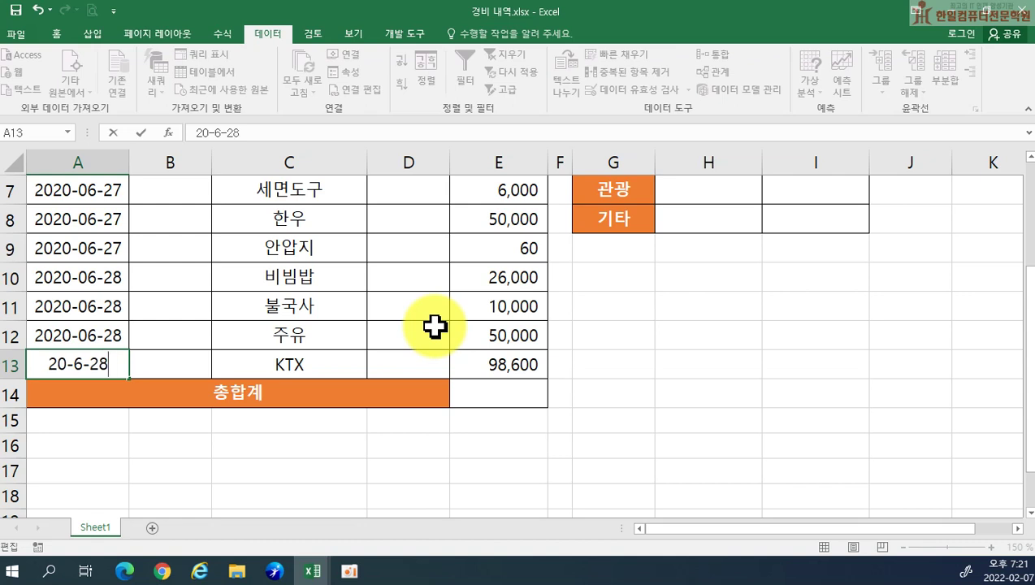
pyautogui.press('Return')
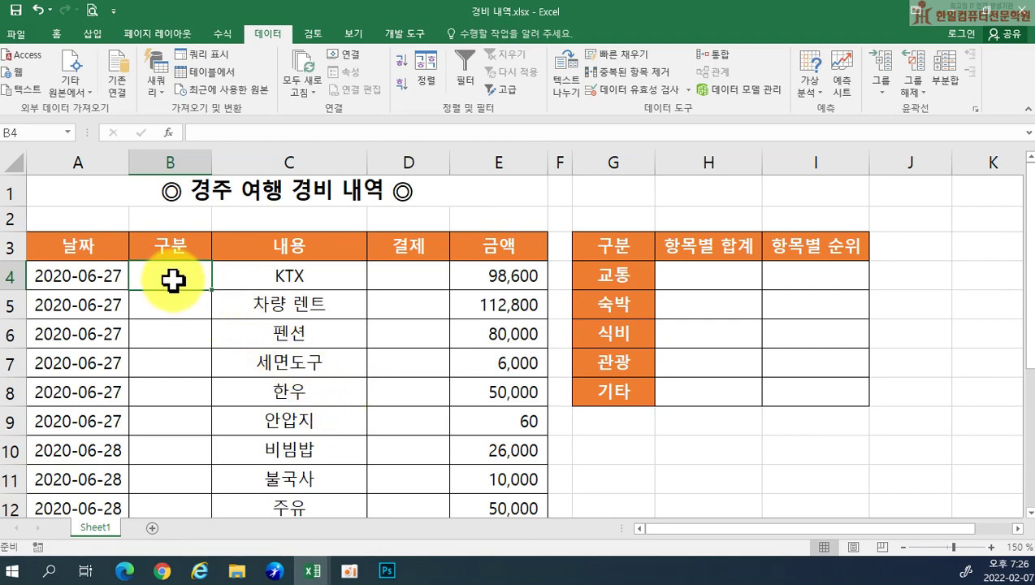
# Step: Restrict the 구분 cells from B4 to B13 with a list validation (목록) whose source is =$G$4:$G$8
pyautogui.moveTo(173, 277); pyautogui.dragTo(173, 412)
pyautogui.scroll(2, 173, 412)
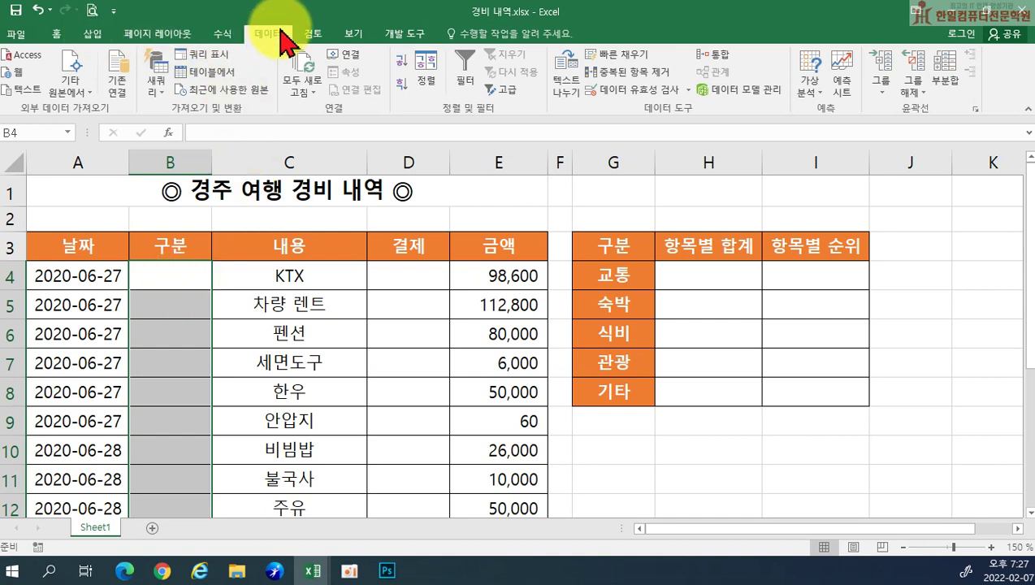
pyautogui.click(629, 96)
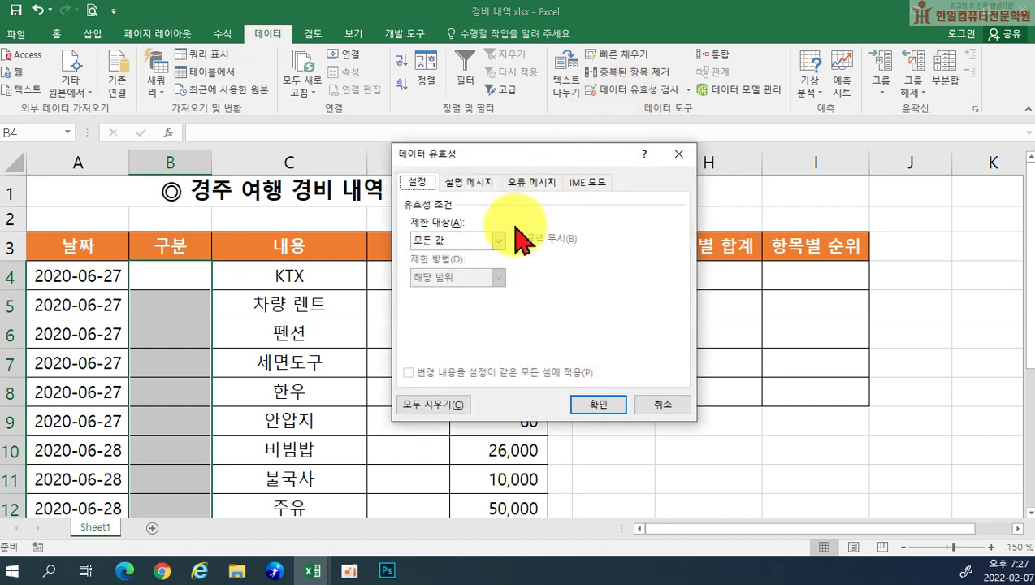
pyautogui.click(485, 239)
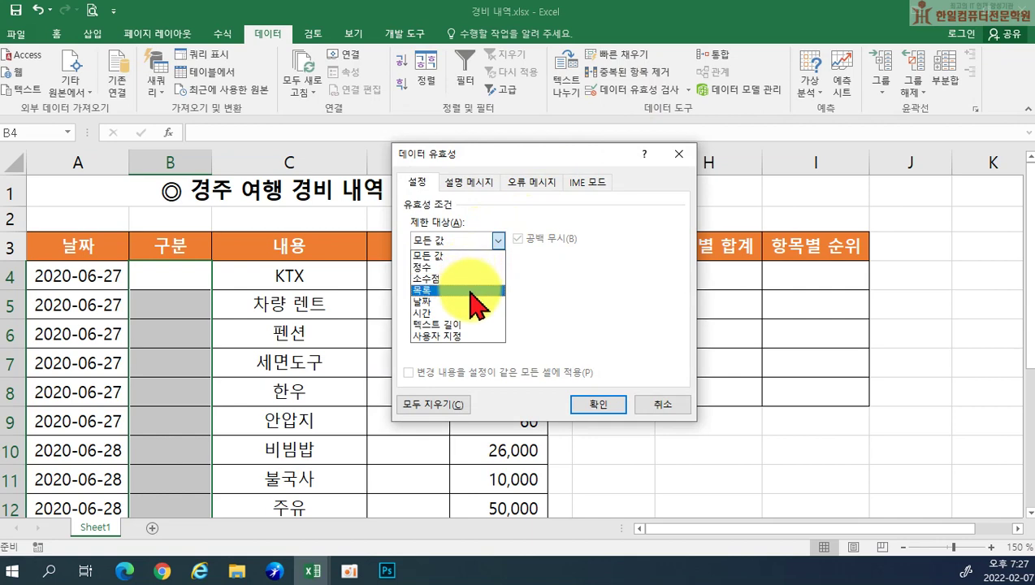
pyautogui.click(471, 291)
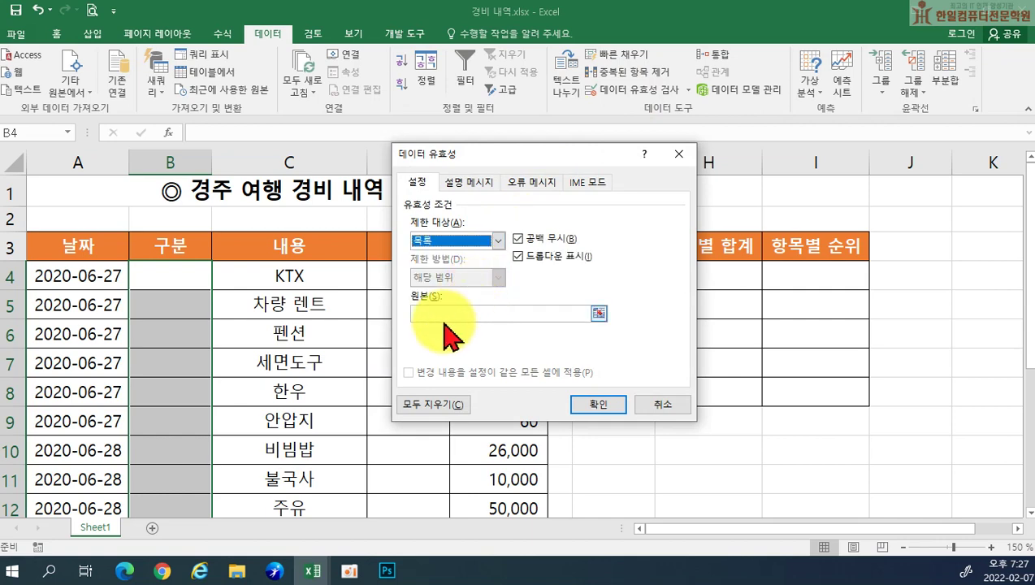
pyautogui.click(455, 312)
pyautogui.moveTo(517, 166); pyautogui.dragTo(392, 150)
pyautogui.moveTo(616, 277); pyautogui.dragTo(607, 387)
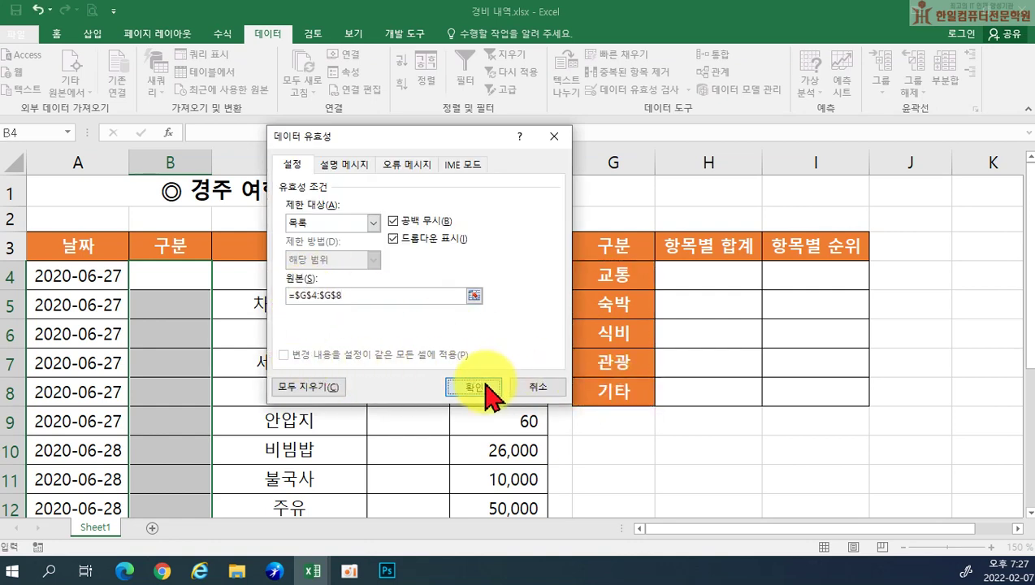
pyautogui.click(458, 386)
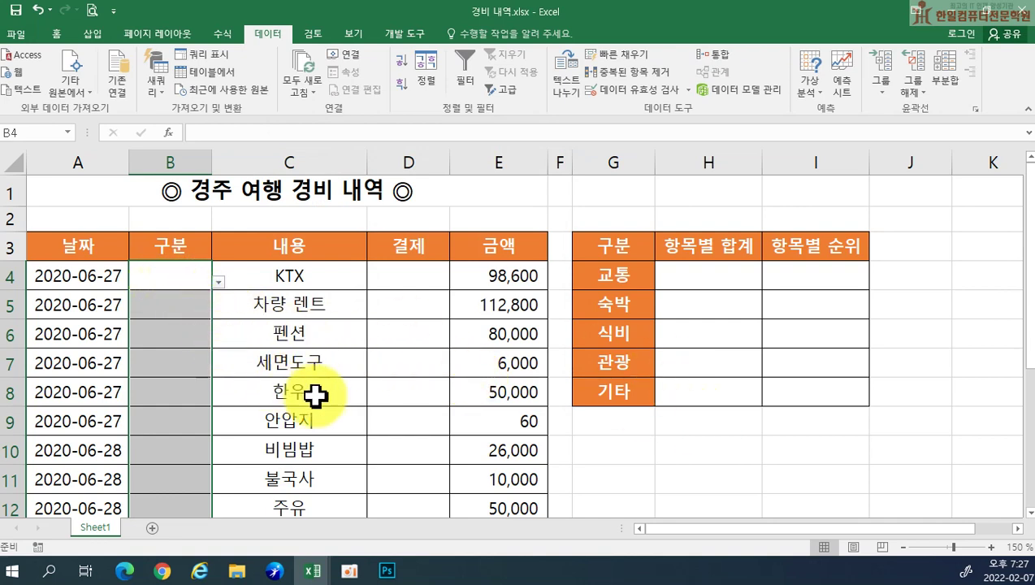
# Step: Enter 교통 as the 구분 for the KTX row in B4 and the 차량 렌트 row in B5
pyautogui.click(152, 271)
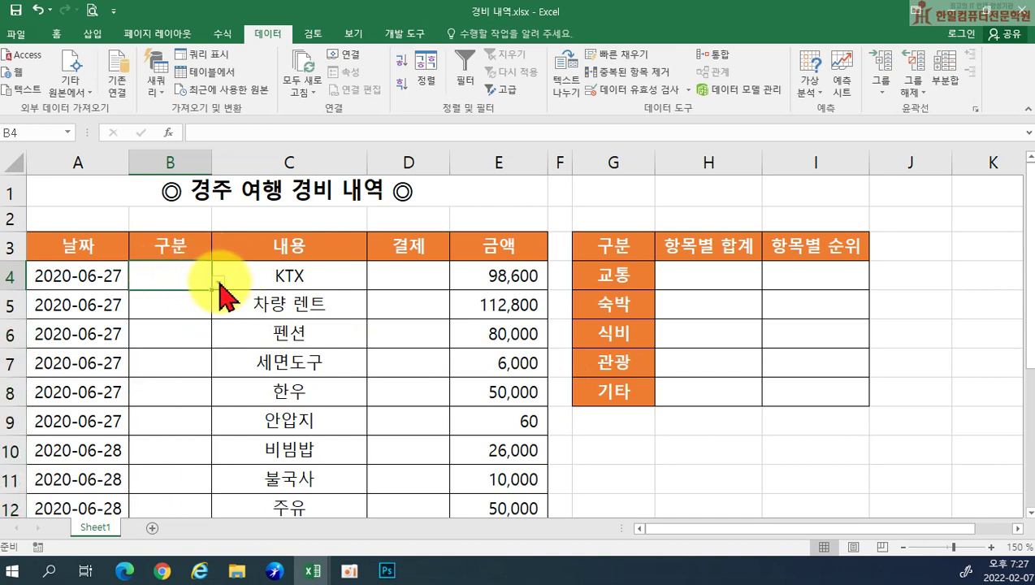
pyautogui.click(218, 282)
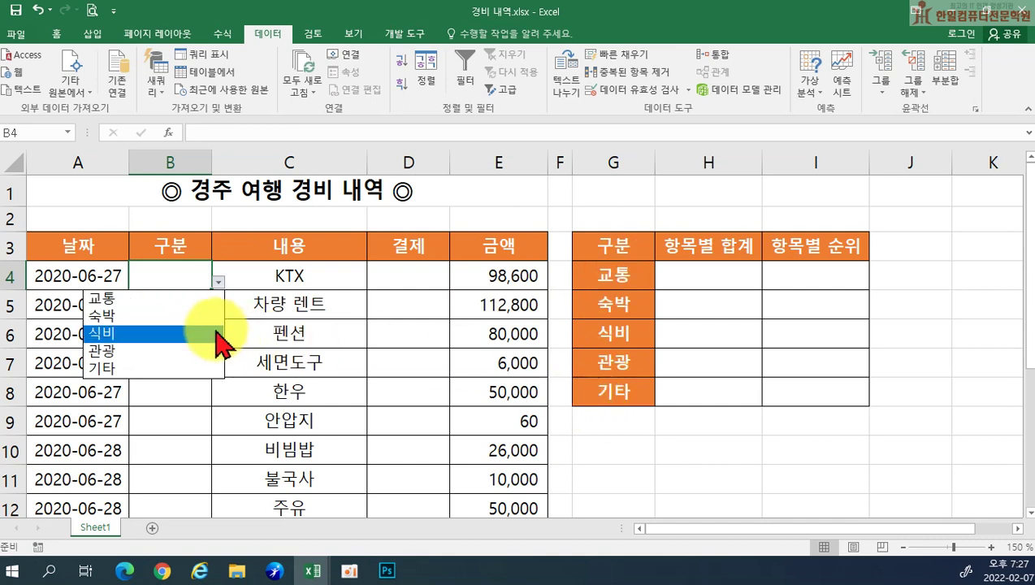
pyautogui.click(203, 298)
pyautogui.click(180, 307)
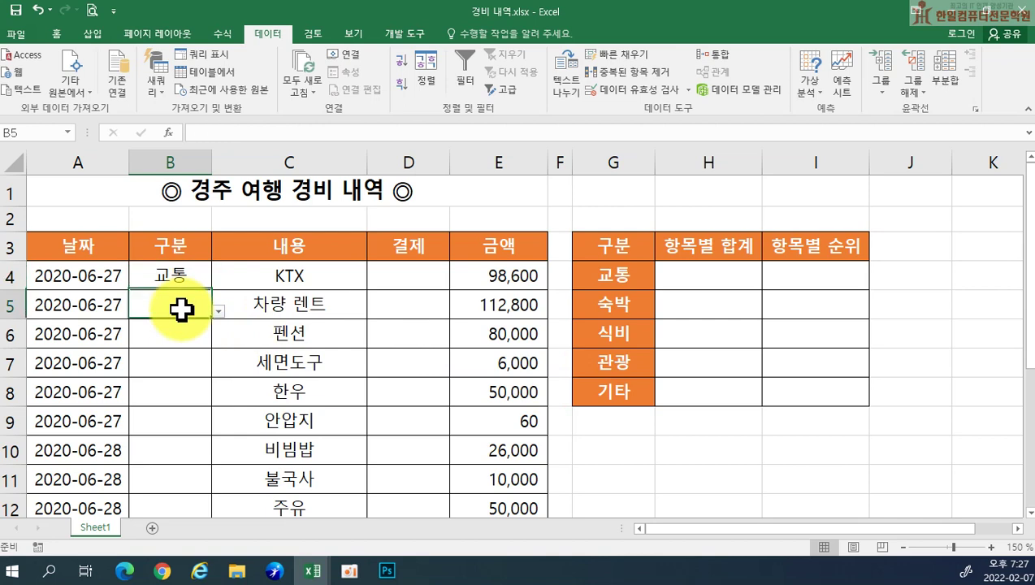
pyautogui.write('ry')
pyautogui.press('BackSpace')
pyautogui.press('BackSpace')
pyautogui.write('교통')
pyautogui.press('Return')
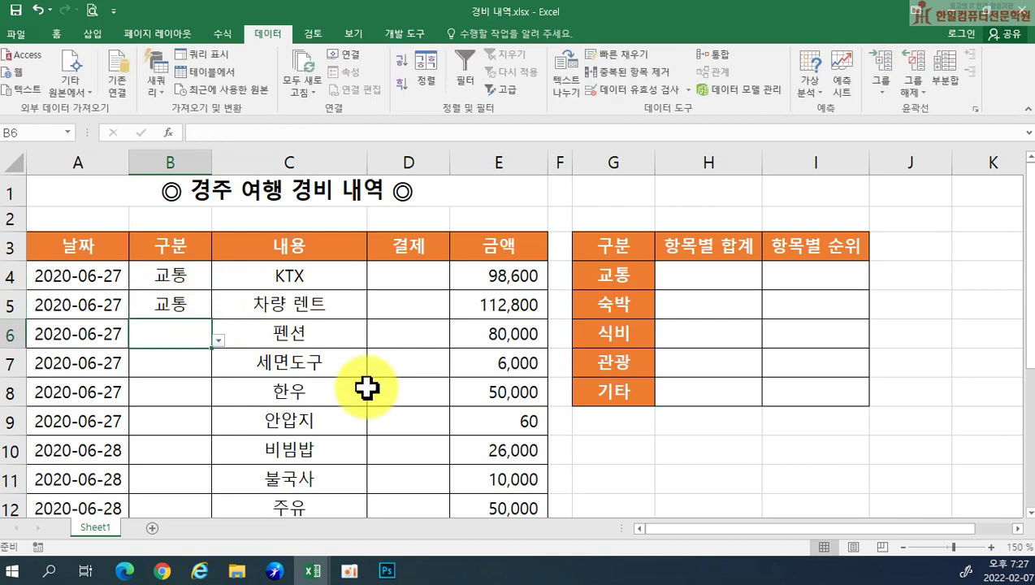
# Step: Try to enter the unlisted text 고ㅑㅈ in B6 and compare it with the allowed categories in G4:G8
pyautogui.write('고ㅑㅈ')
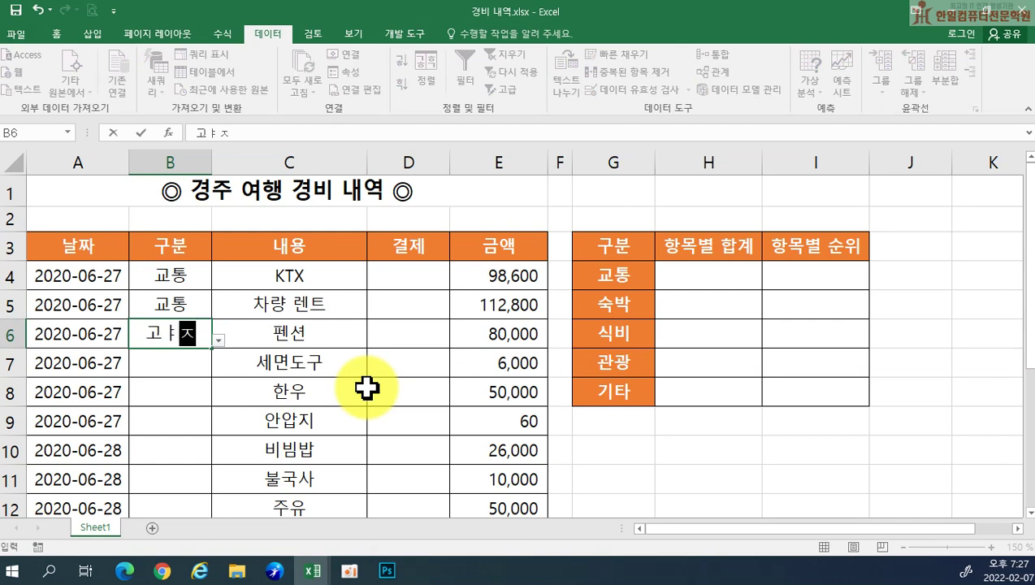
pyautogui.press('Return')
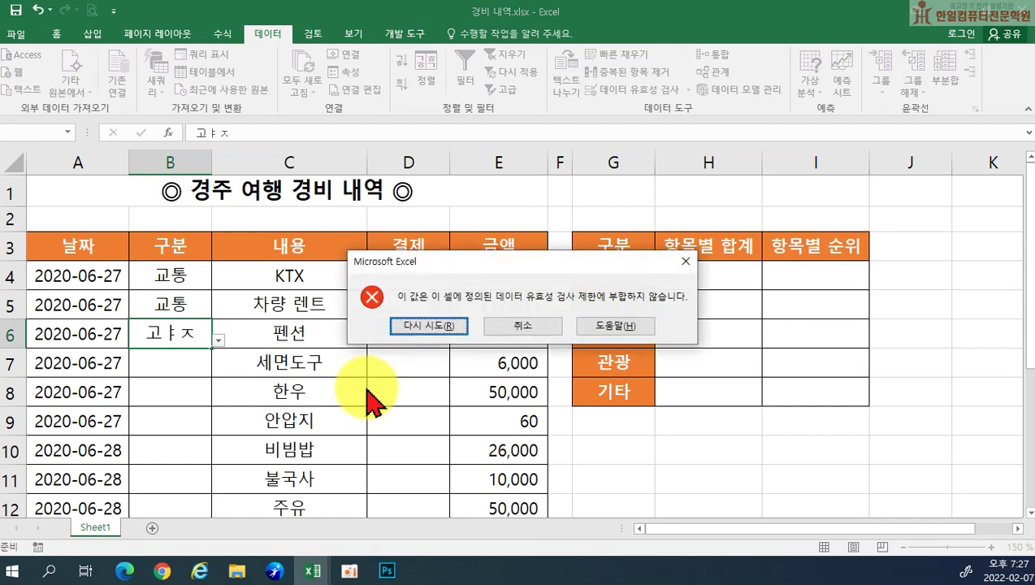
pyautogui.press('Escape')
pyautogui.moveTo(605, 276); pyautogui.dragTo(581, 398)
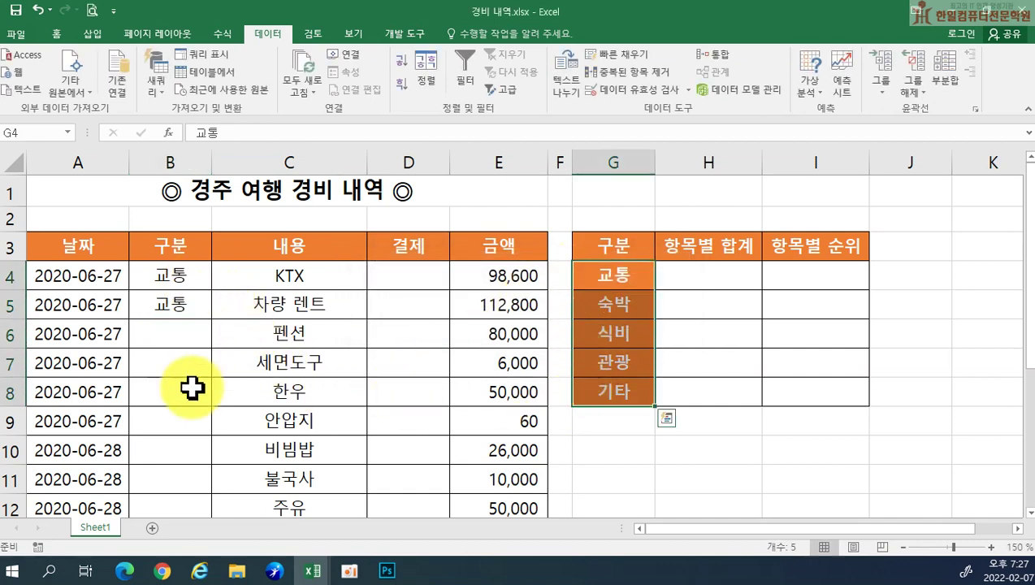
# Step: Set the 구분 to 숙박 for 펜션 in B6 and to 기타 for 세면도구 in B7
pyautogui.click(171, 331)
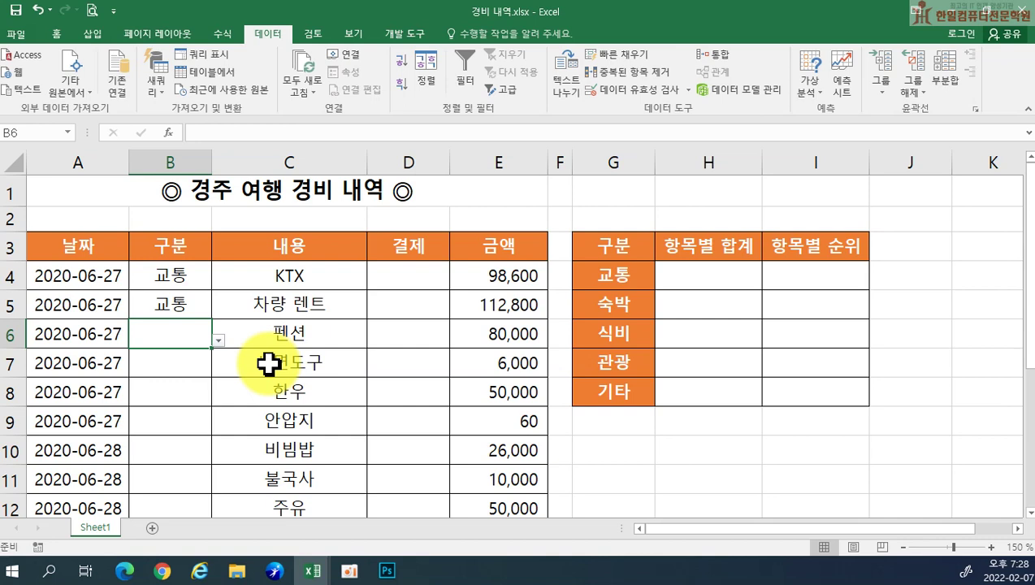
pyautogui.click(218, 339)
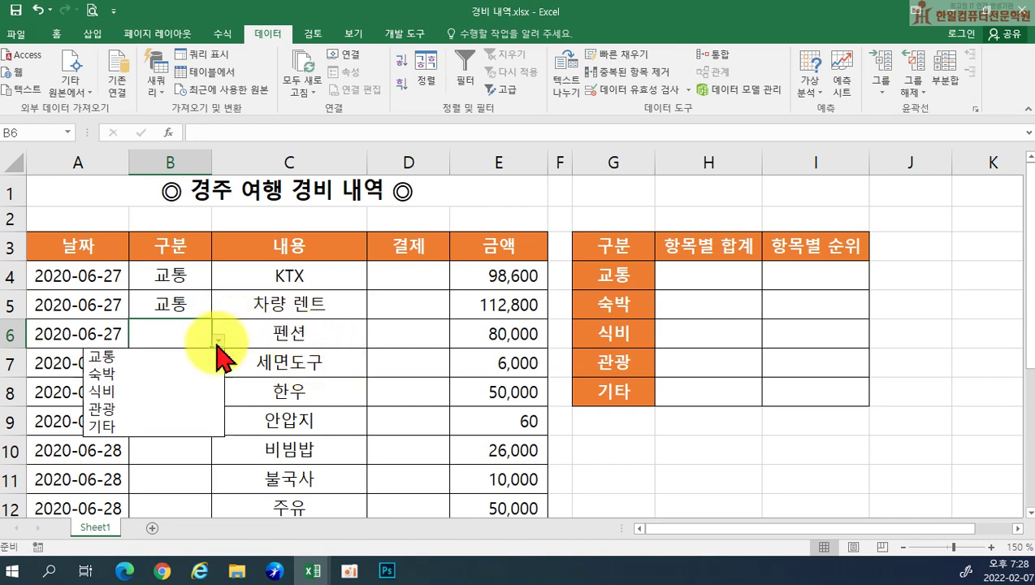
pyautogui.click(177, 382)
pyautogui.click(199, 363)
pyautogui.click(218, 369)
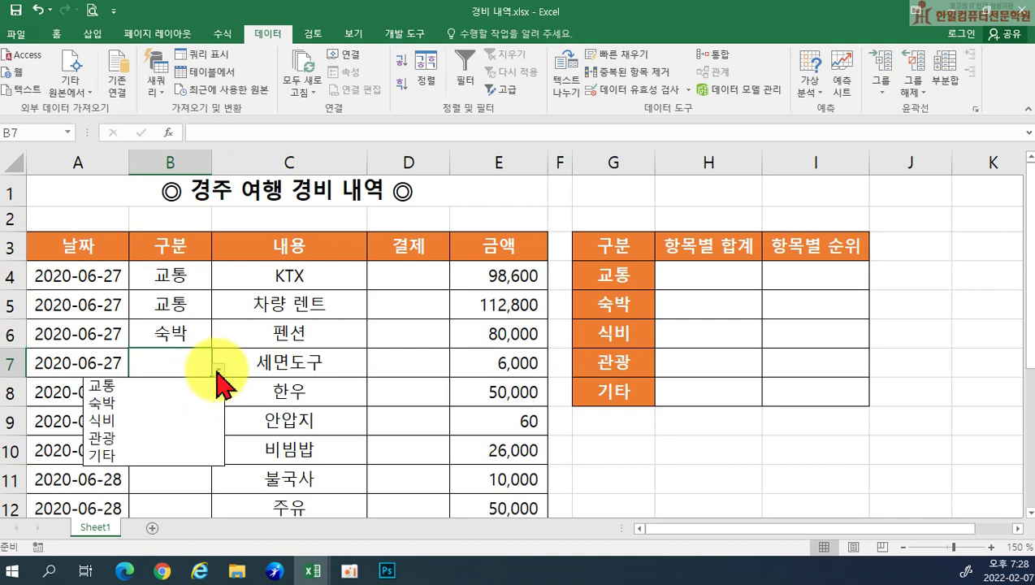
pyautogui.click(179, 458)
# Step: Set the 구분 to 식비 for 한우 in B8 and to 관광 for 안압지 in B9
pyautogui.click(181, 397)
pyautogui.click(218, 398)
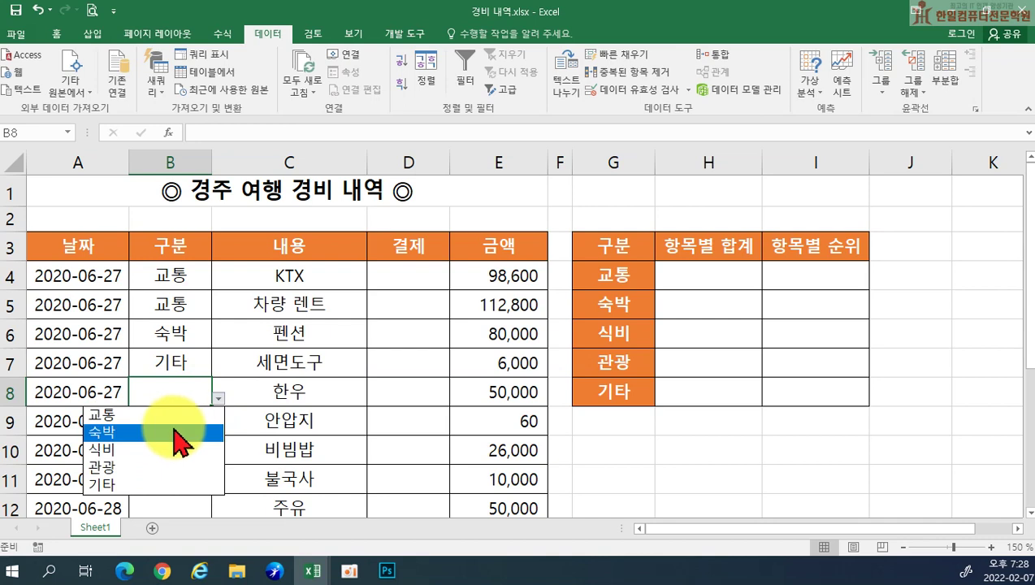
pyautogui.click(179, 448)
pyautogui.click(175, 423)
pyautogui.click(218, 426)
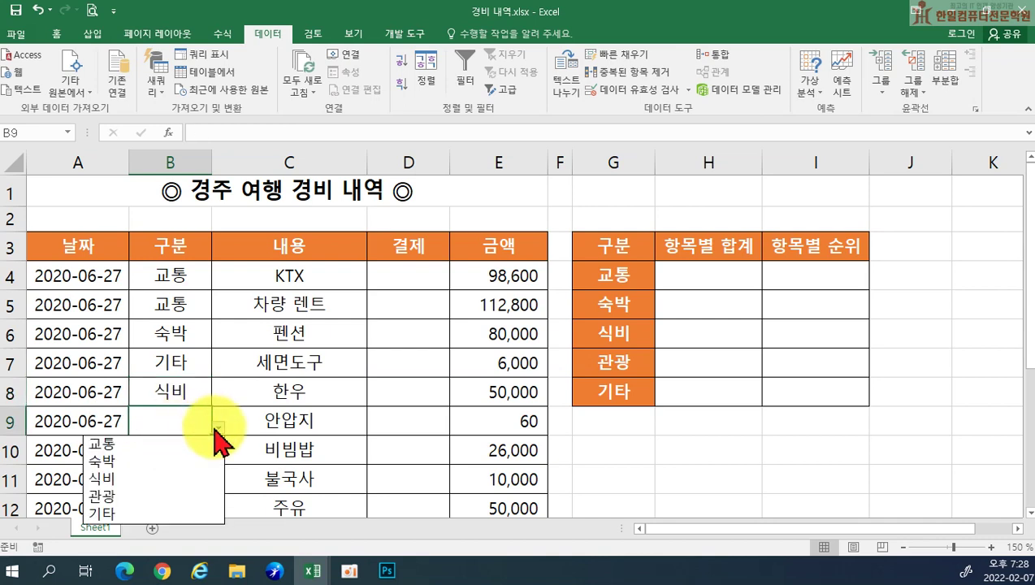
pyautogui.click(166, 496)
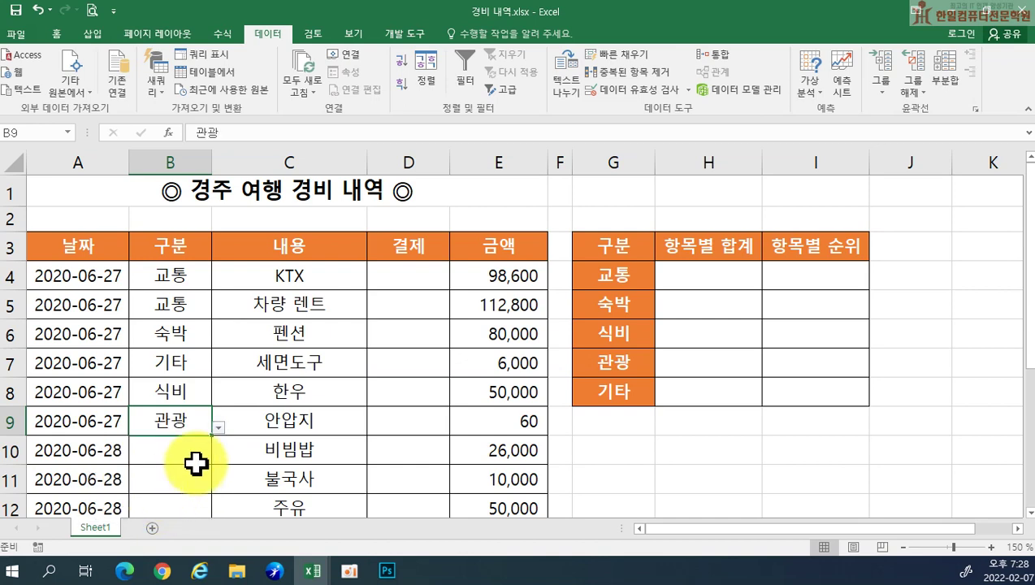
# Step: Set the 구분 to 식비 for 비빔밥 in B10 and to 관광 for 불국사 in B11
pyautogui.click(196, 463)
pyautogui.click(217, 457)
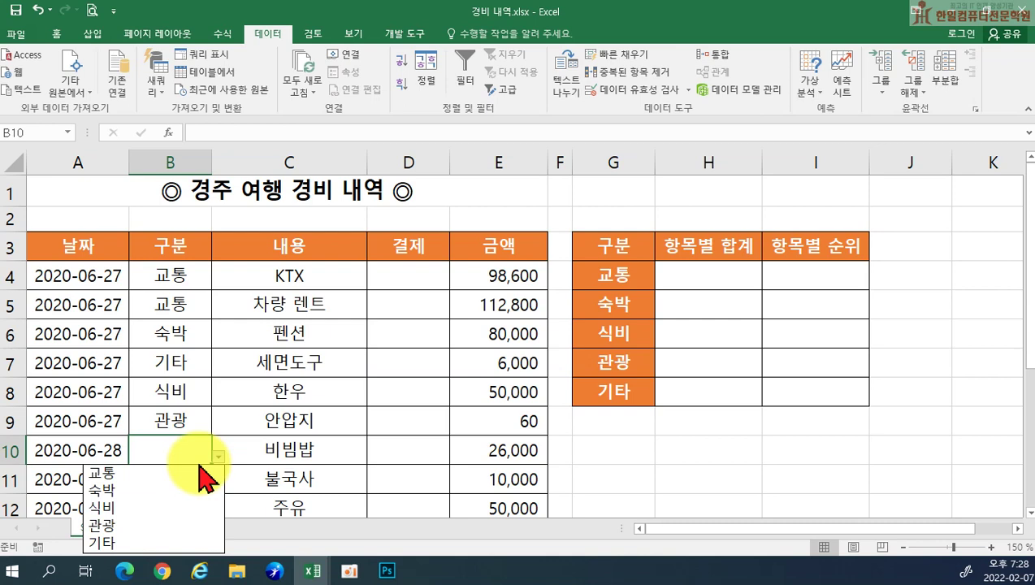
pyautogui.click(183, 508)
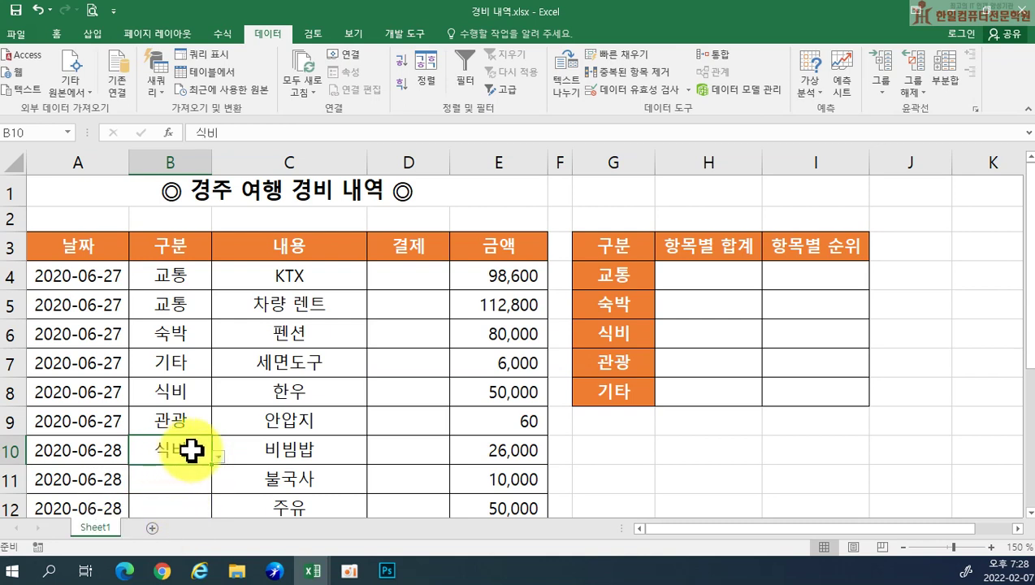
pyautogui.scroll(-1, 178, 451)
pyautogui.click(167, 397)
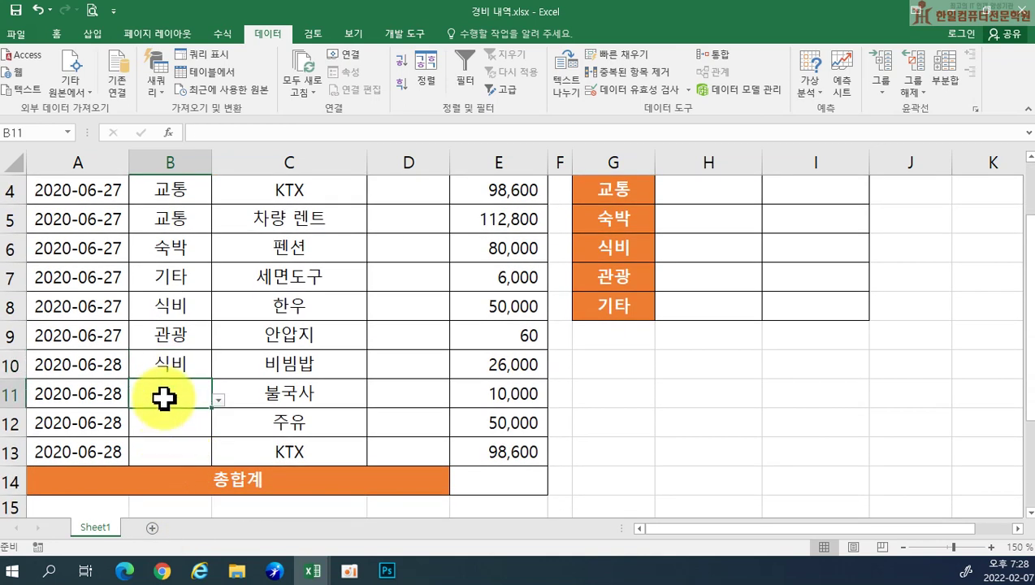
pyautogui.click(218, 399)
pyautogui.click(151, 469)
# Step: Set the 구분 to 교통 for both 주유 in B12 and the last KTX row in B13
pyautogui.click(189, 423)
pyautogui.click(217, 428)
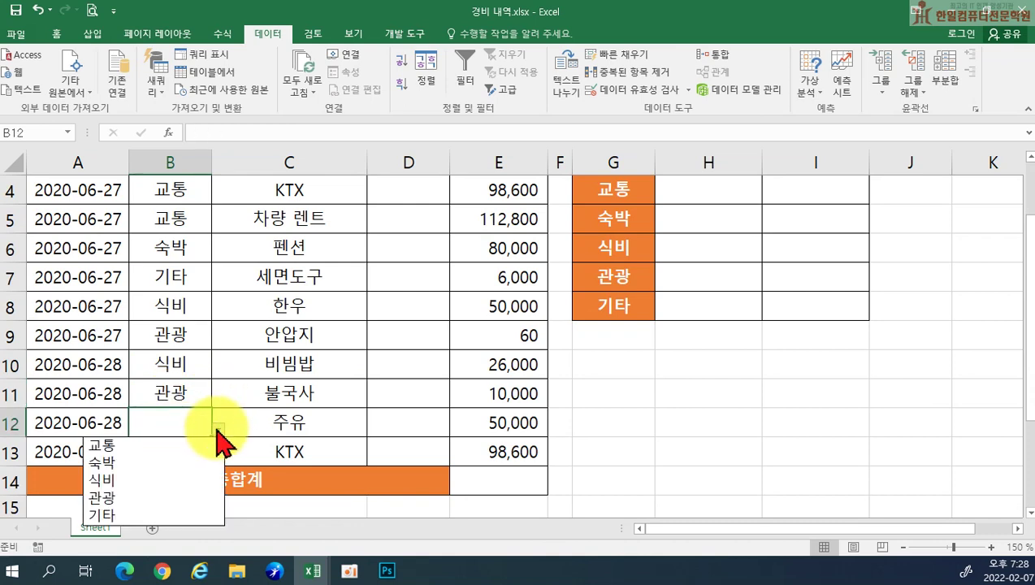
pyautogui.click(150, 445)
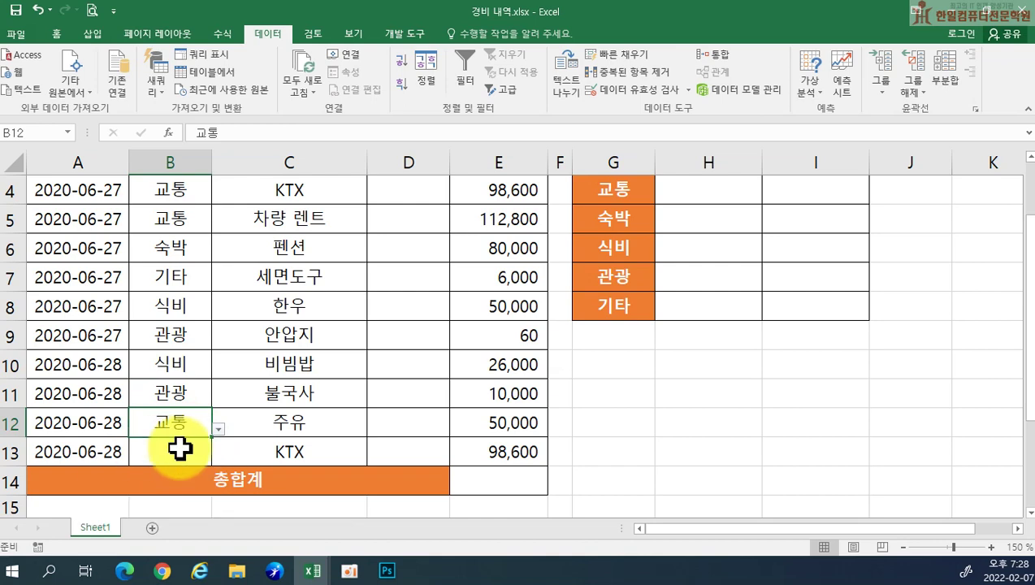
pyautogui.click(189, 452)
pyautogui.click(218, 458)
pyautogui.click(194, 468)
pyautogui.click(291, 459)
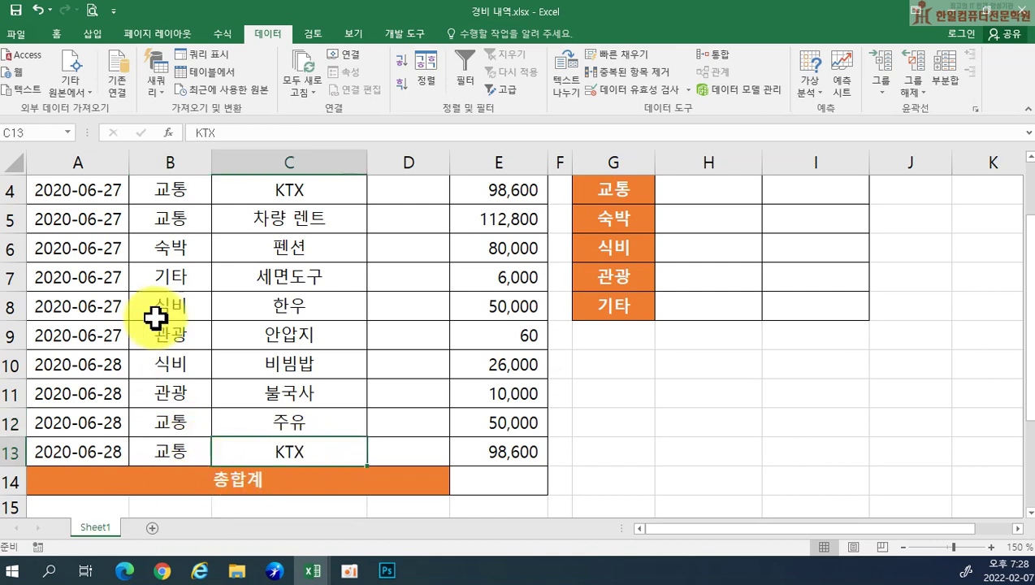
# Step: Give the 결제 cells D4:D13 a list validation (목록) with the source 카드,현금
pyautogui.scroll(1, 208, 363)
pyautogui.scroll(-3, 203, 325)
pyautogui.scroll(2, 244, 345)
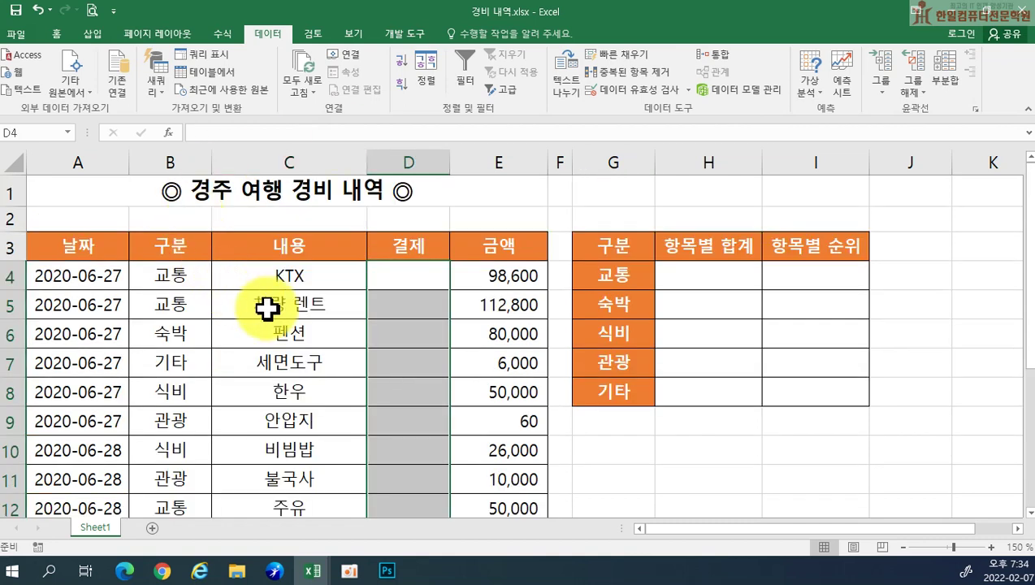
pyautogui.click(266, 307)
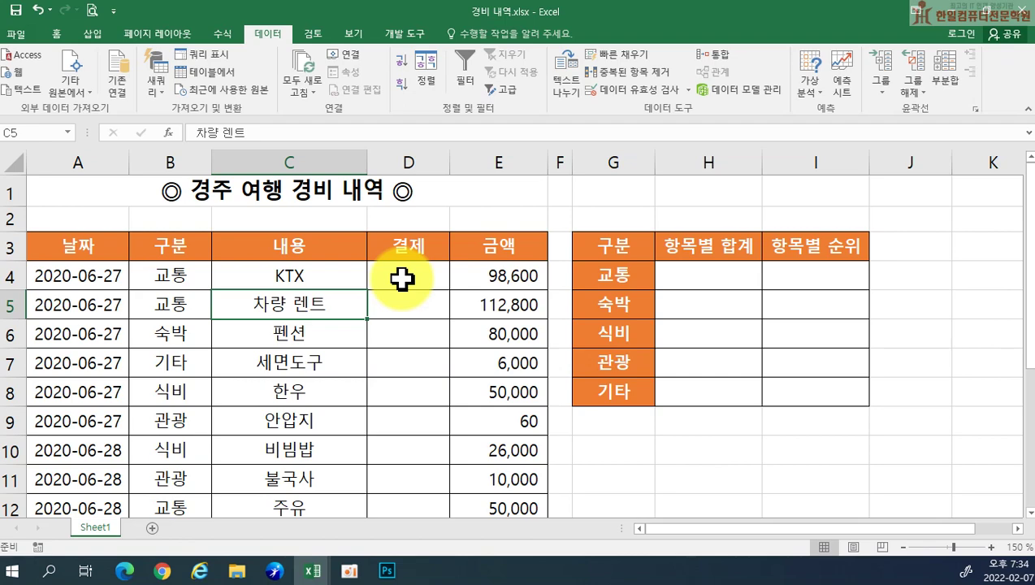
pyautogui.moveTo(403, 278); pyautogui.dragTo(423, 452)
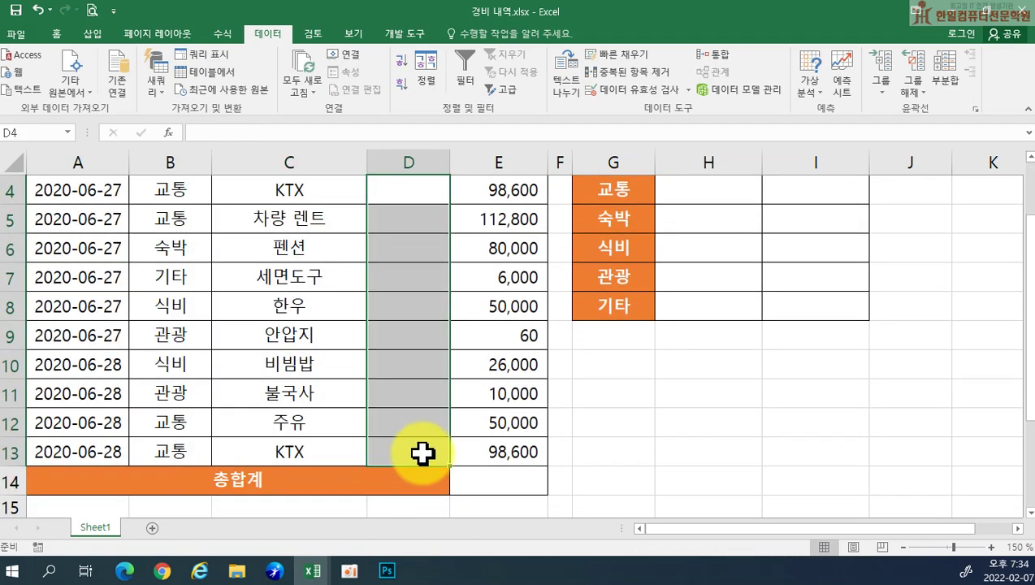
pyautogui.scroll(1, 443, 356)
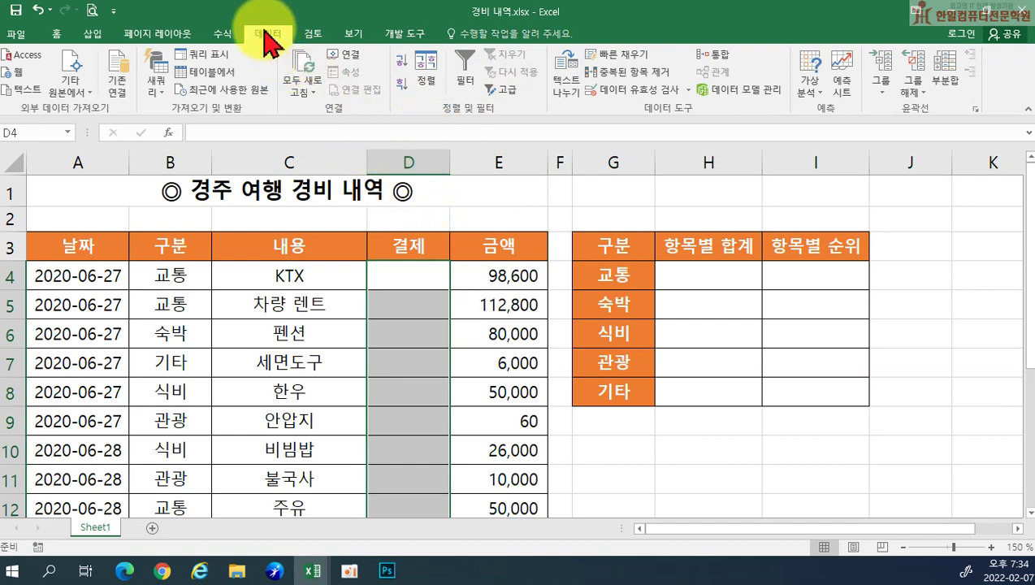
pyautogui.click(640, 91)
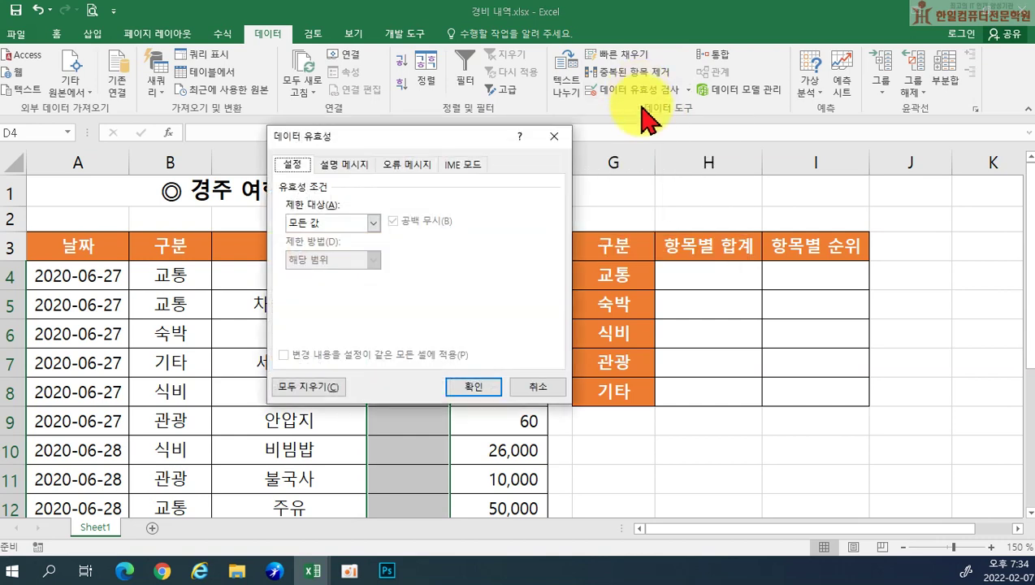
pyautogui.click(329, 223)
pyautogui.click(327, 273)
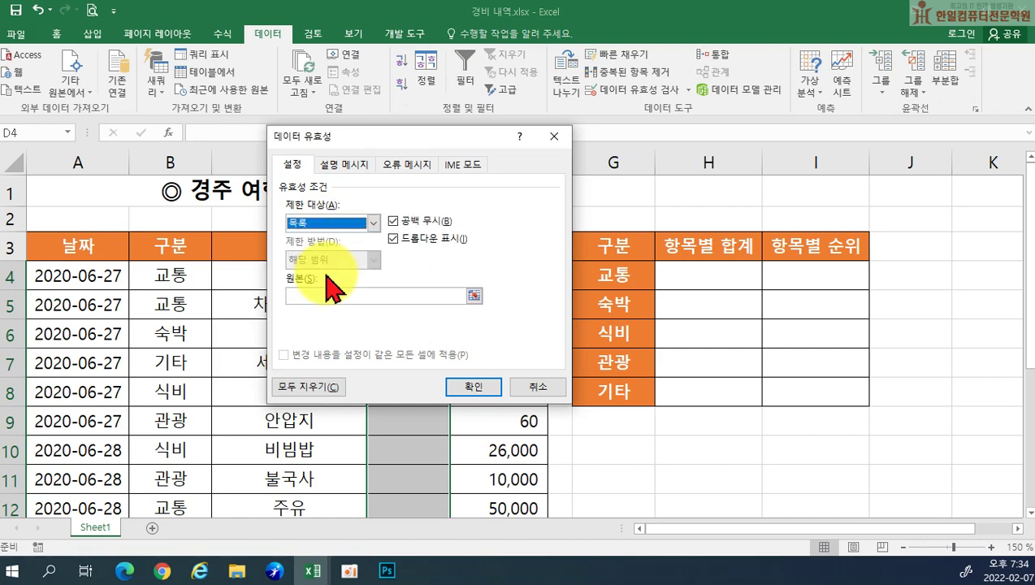
pyautogui.click(319, 294)
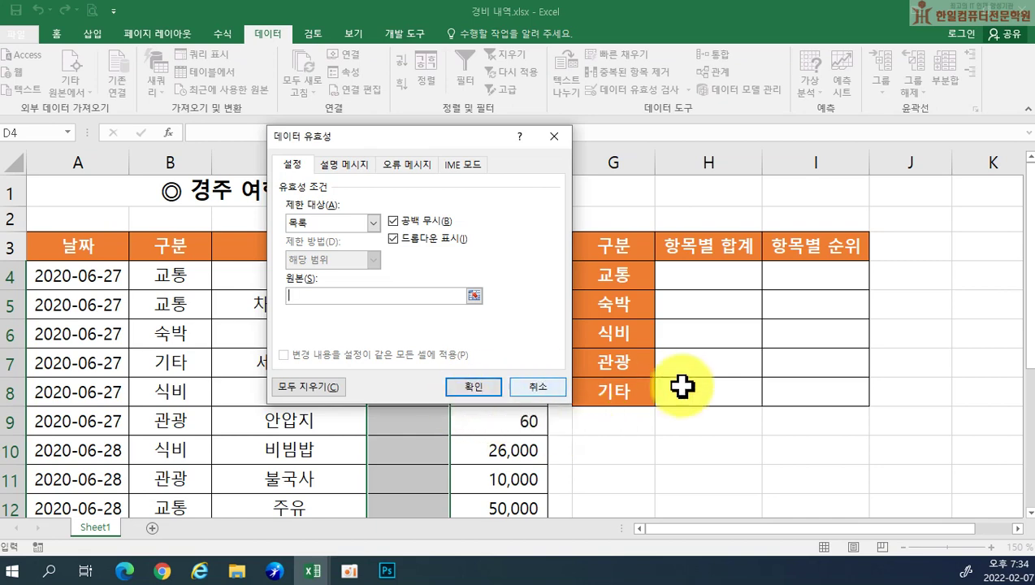
pyautogui.click(313, 297)
pyautogui.write('카테,ㅎ')
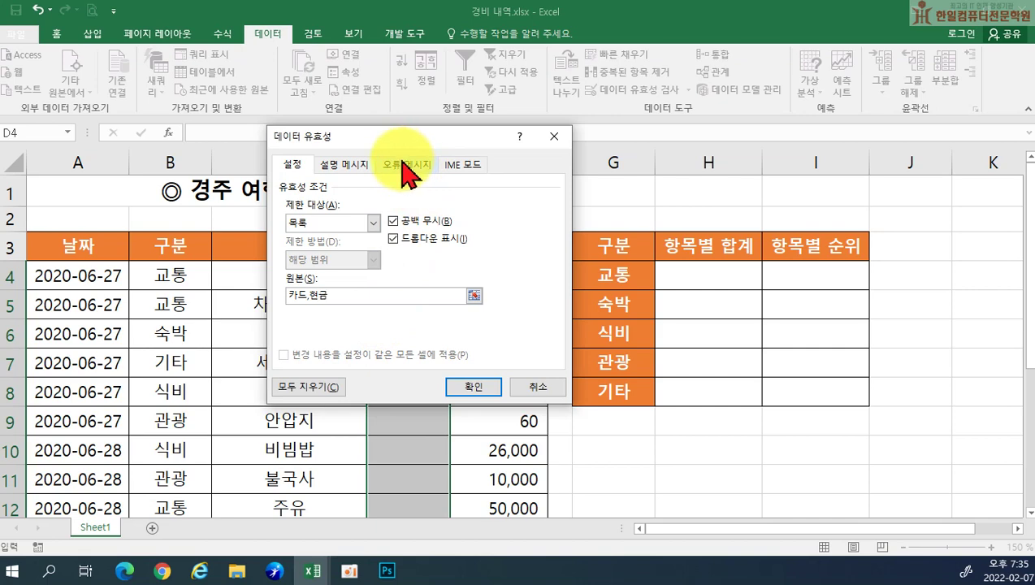
# Step: Give the 결제 validation an error message titled 입력방법 with the text 목록에서 선택하세요. and apply the rule
pyautogui.click(406, 166)
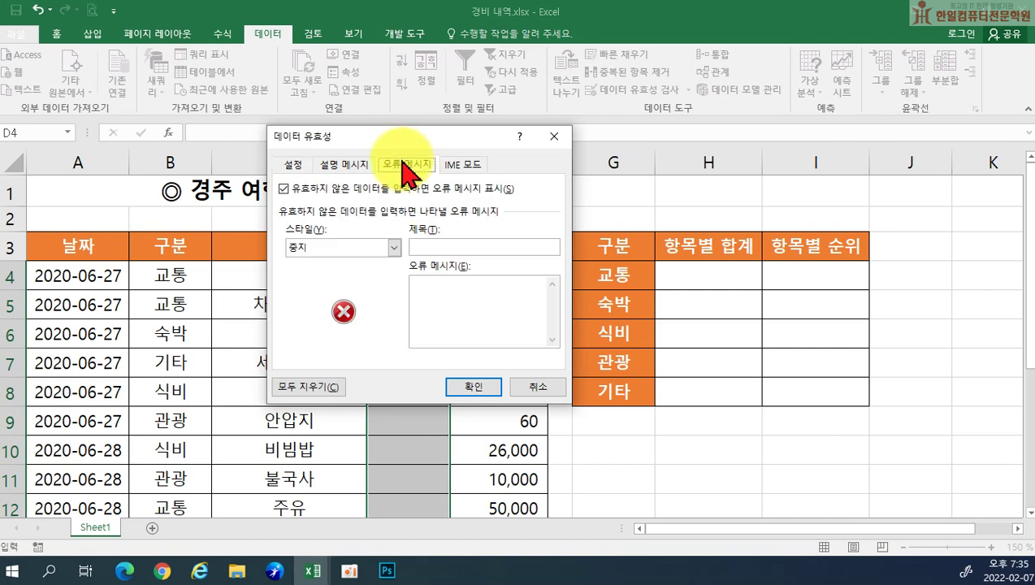
pyautogui.click(430, 250)
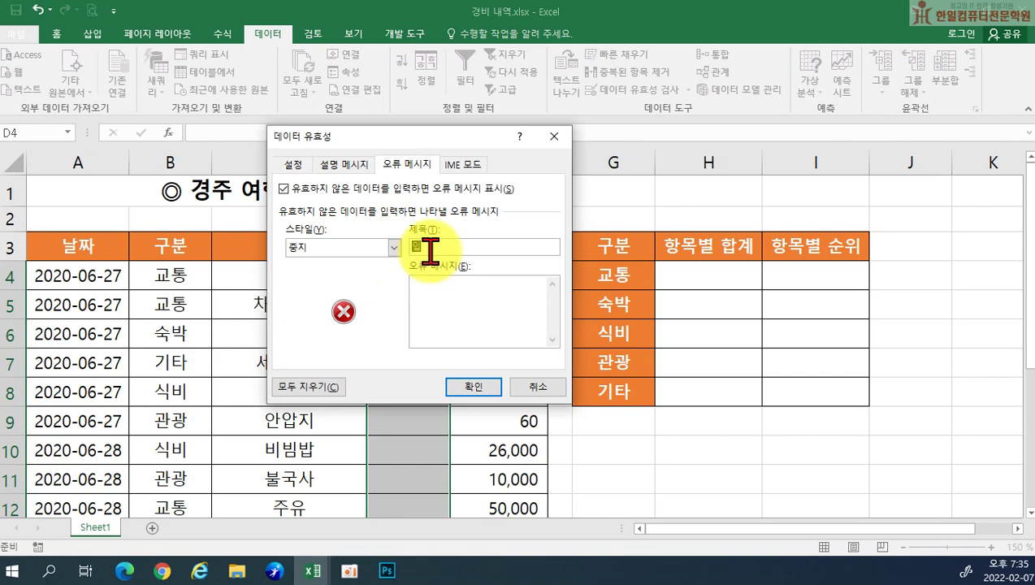
pyautogui.write('입력오류')
pyautogui.click(452, 307)
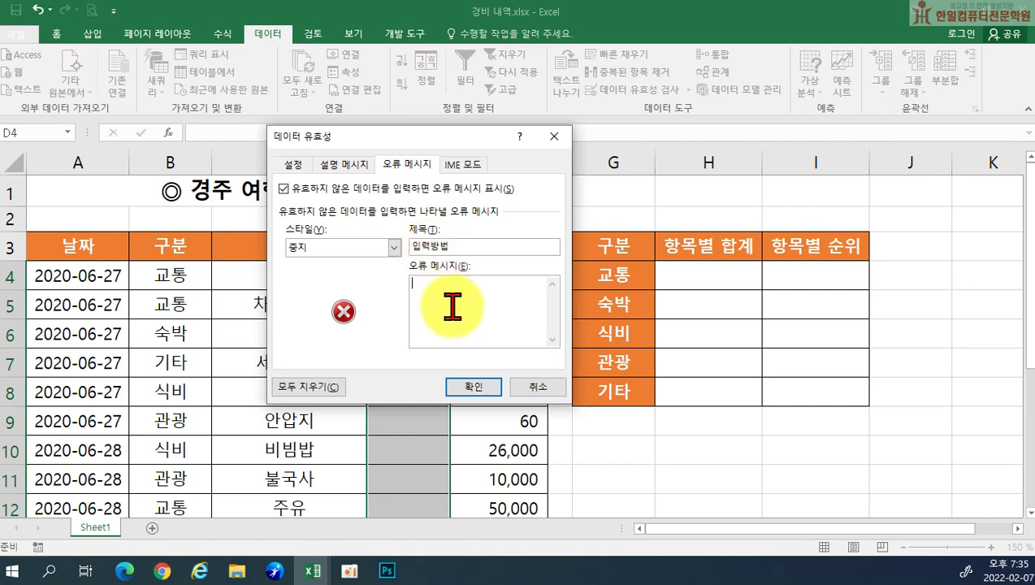
pyautogui.write('목록에서 선택하세요.')
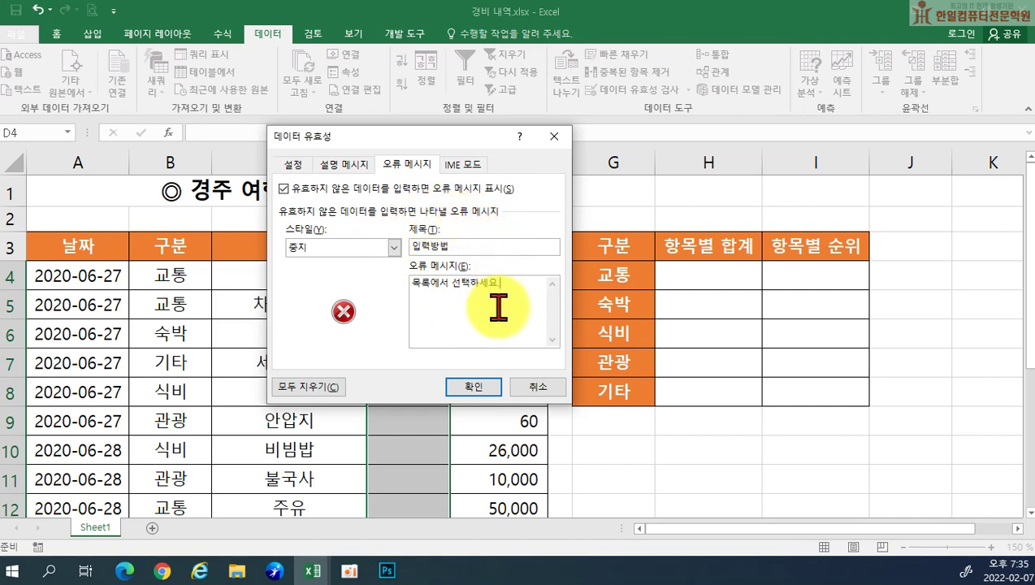
pyautogui.click(492, 389)
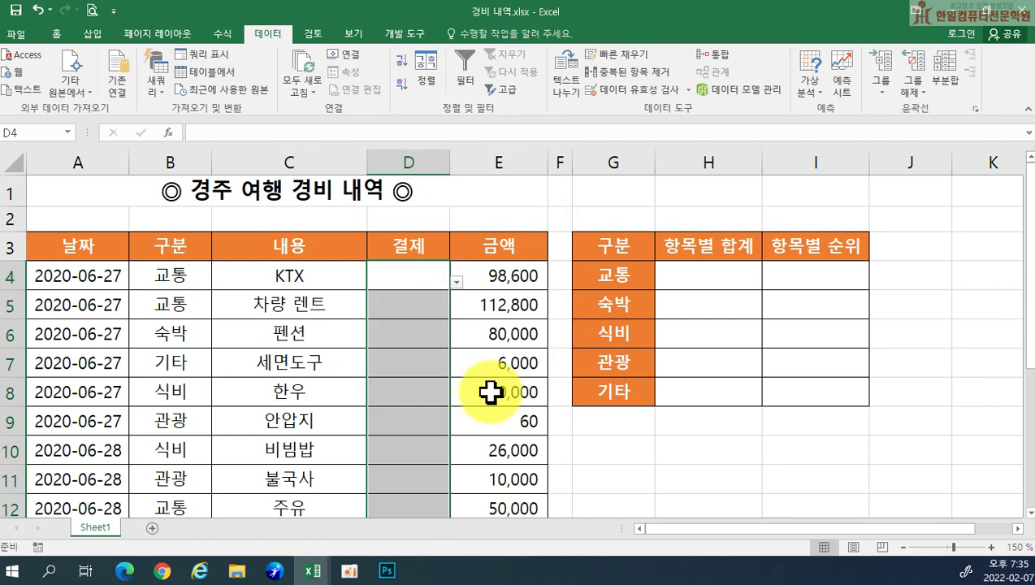
# Step: Choose 카드 from the validation list as the 결제 for KTX in D4
pyautogui.click(412, 275)
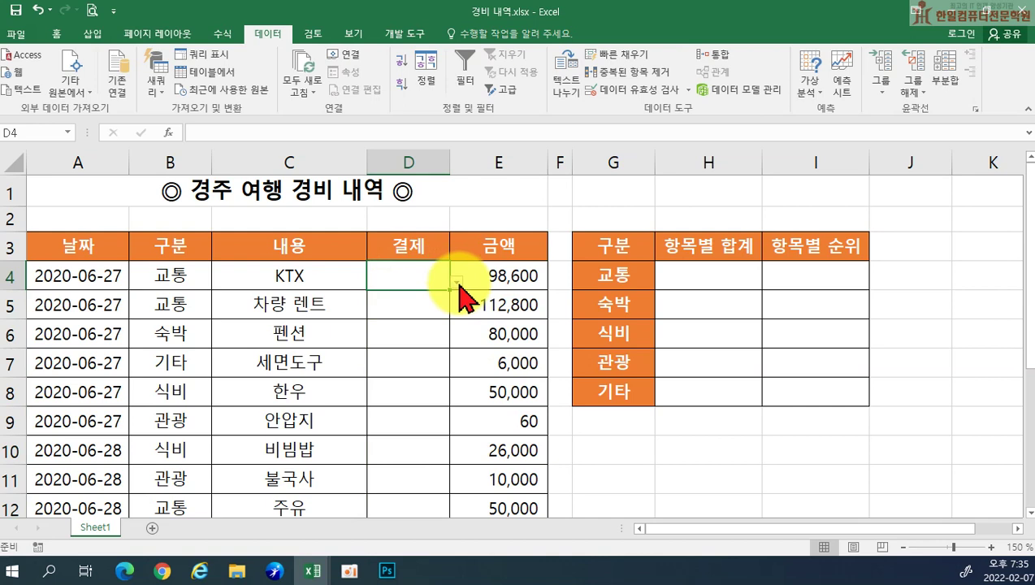
pyautogui.click(458, 283)
pyautogui.click(431, 296)
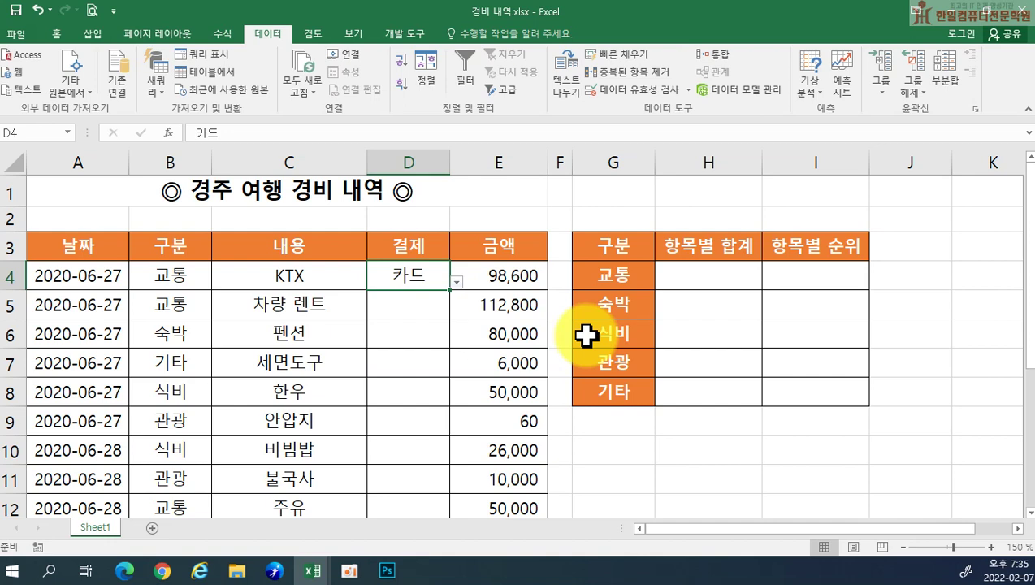
# Step: Try to enter 신용카드 as the 결제 in D4 to test the rule, and retry with 카드
pyautogui.write('신용')
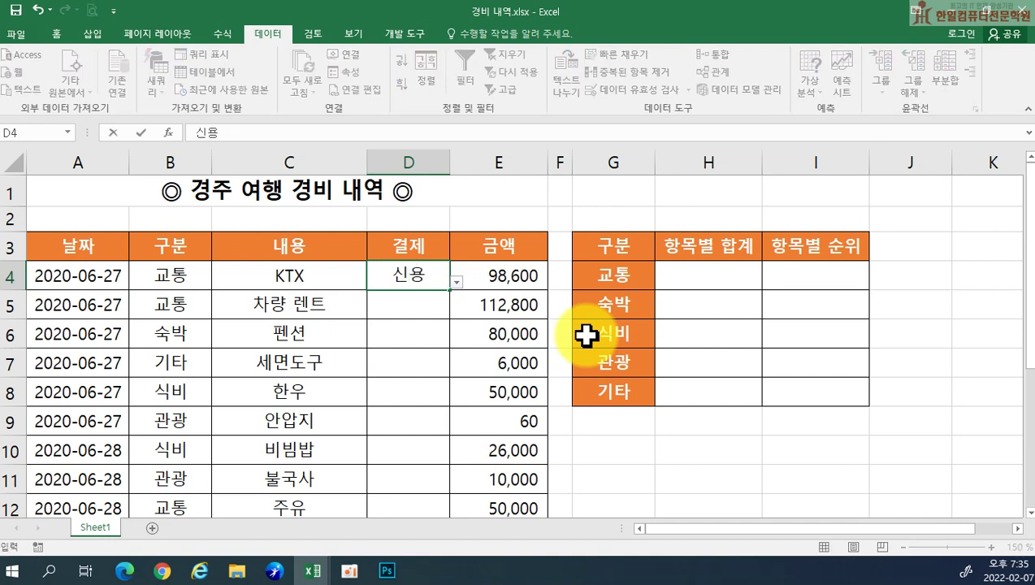
pyautogui.write('카드')
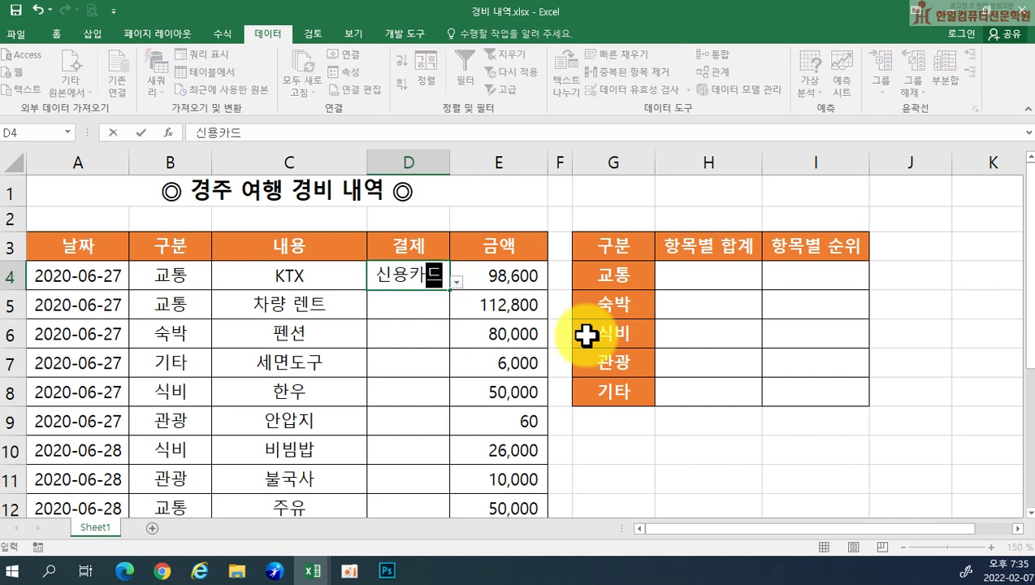
pyautogui.click(586, 334)
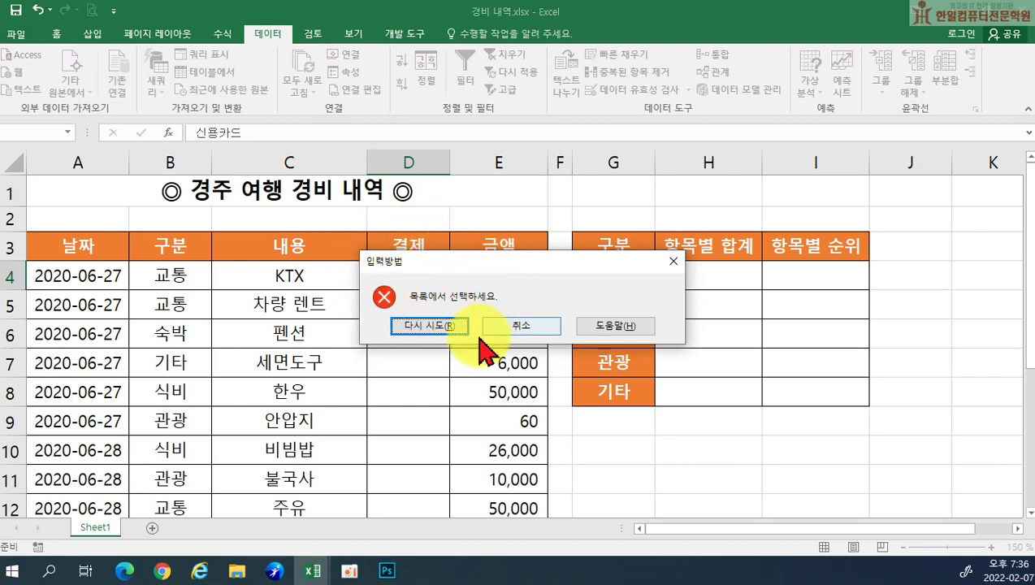
pyautogui.click(432, 323)
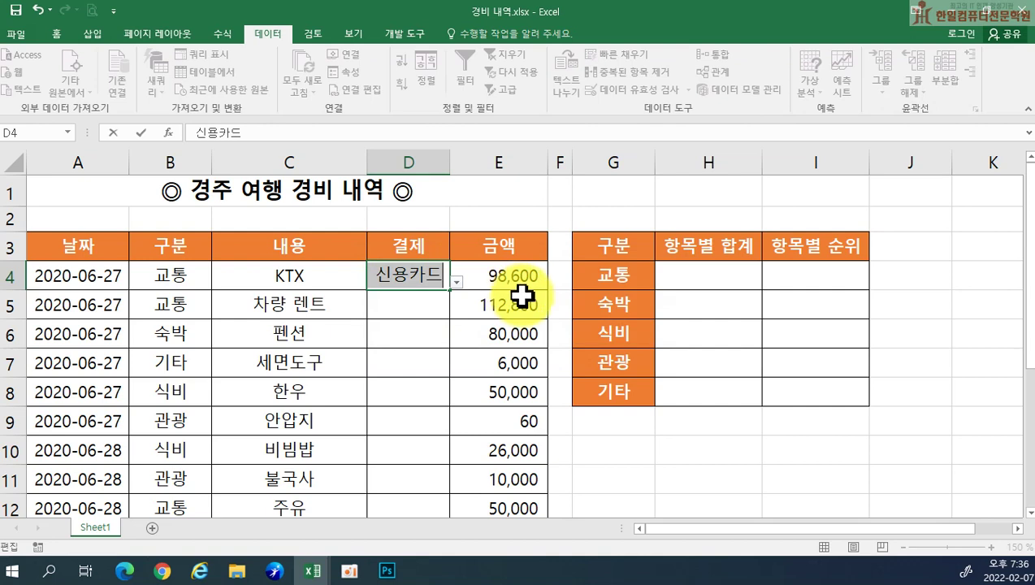
pyautogui.write('카드')
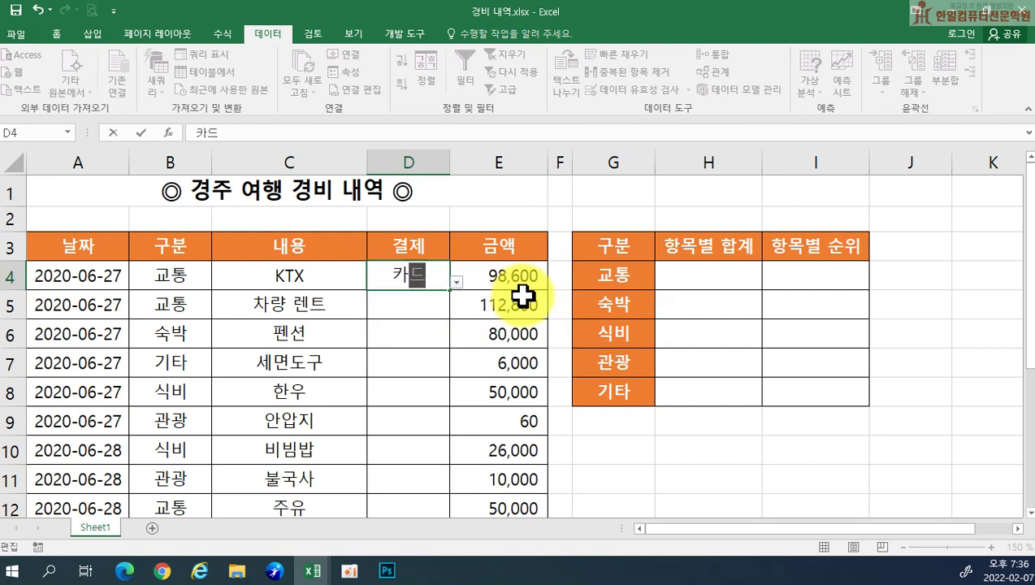
pyautogui.press('Return')
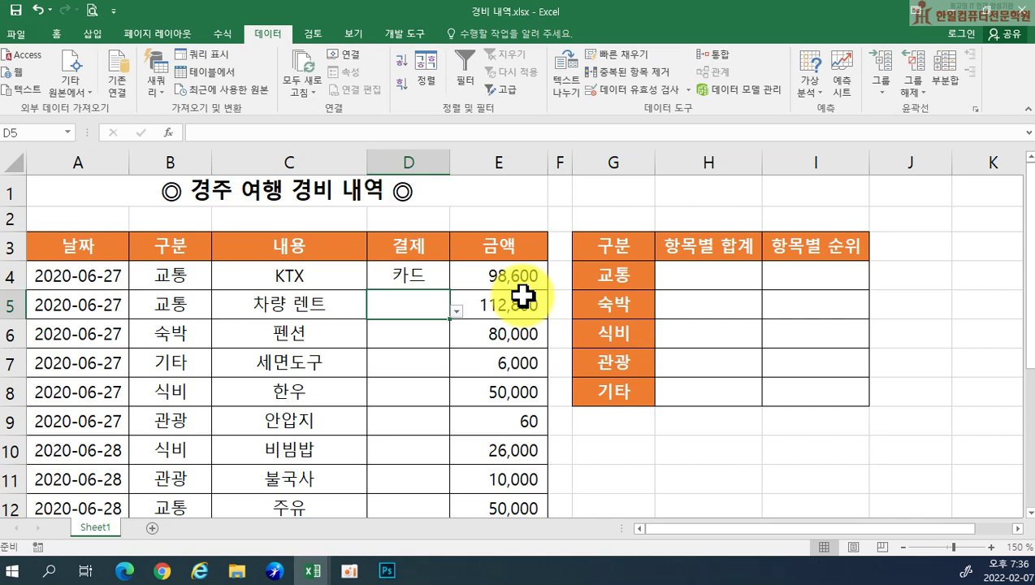
# Step: Set the 결제 to 카드 for 차량 렌트 in D5 and to 현금 for KTX in D4
pyautogui.click(457, 312)
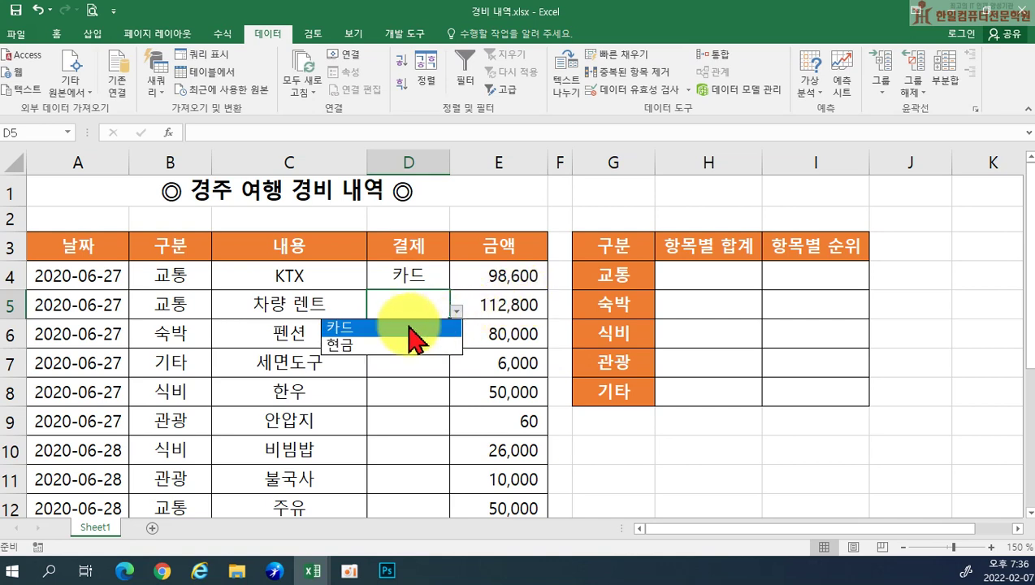
pyautogui.click(410, 328)
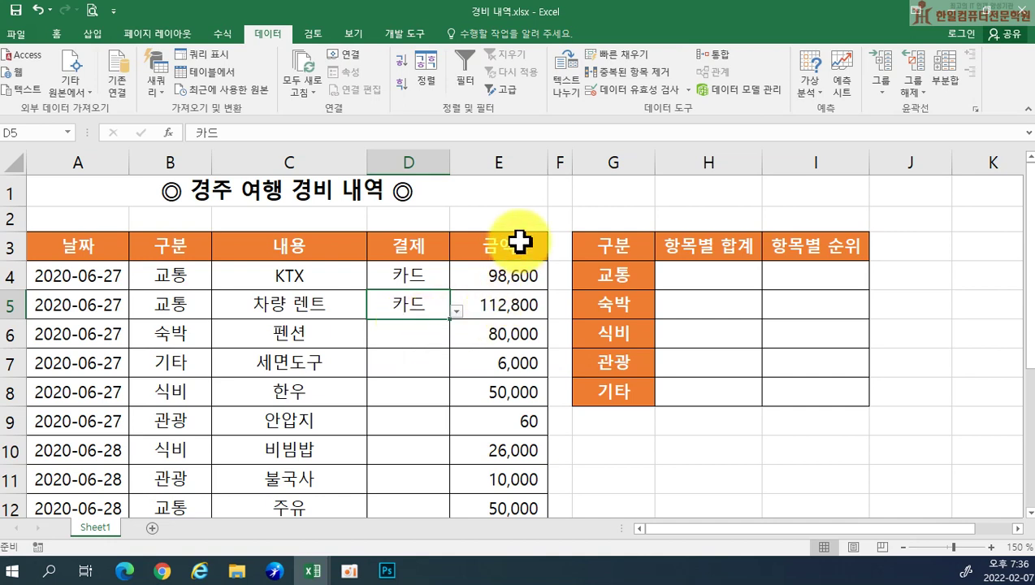
pyautogui.click(412, 276)
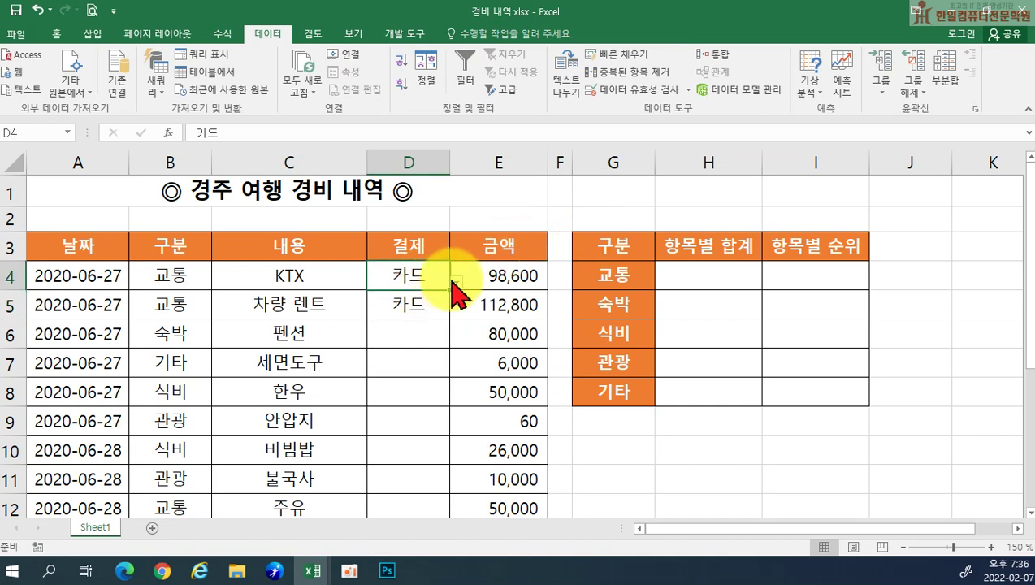
pyautogui.click(456, 281)
pyautogui.click(414, 315)
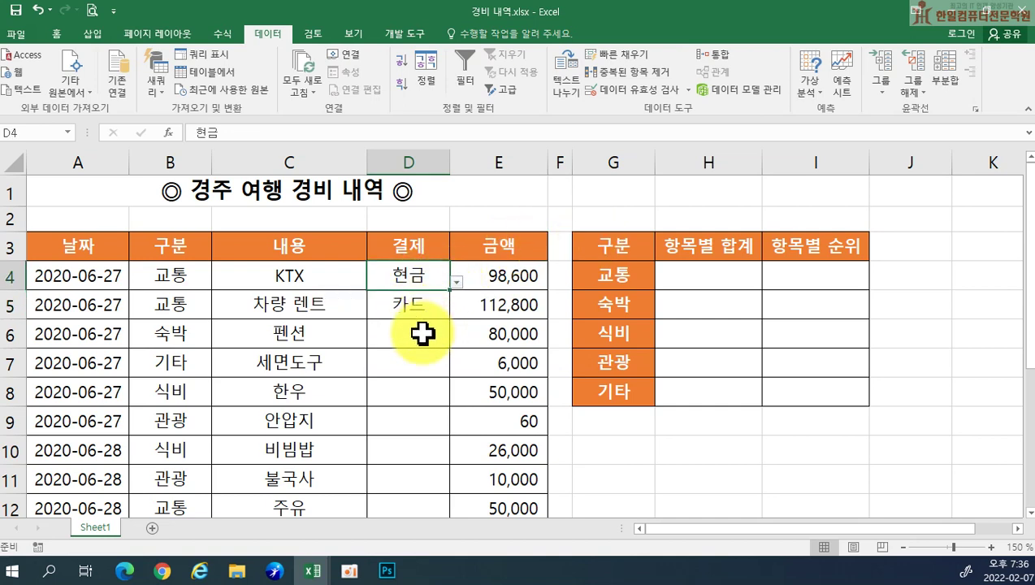
# Step: Fill the 결제 value 카드 from D5 down through D8
pyautogui.click(431, 337)
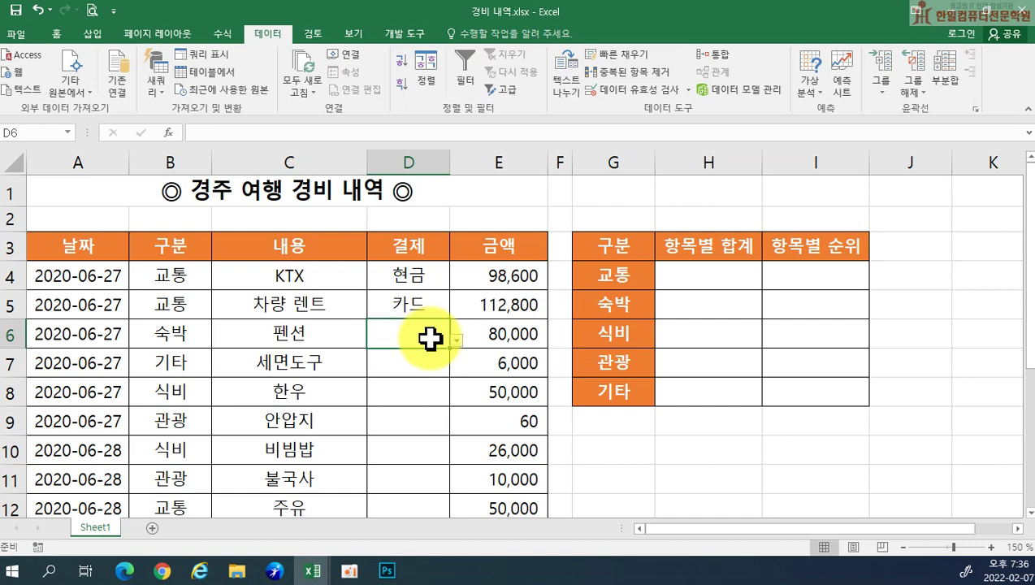
pyautogui.click(416, 307)
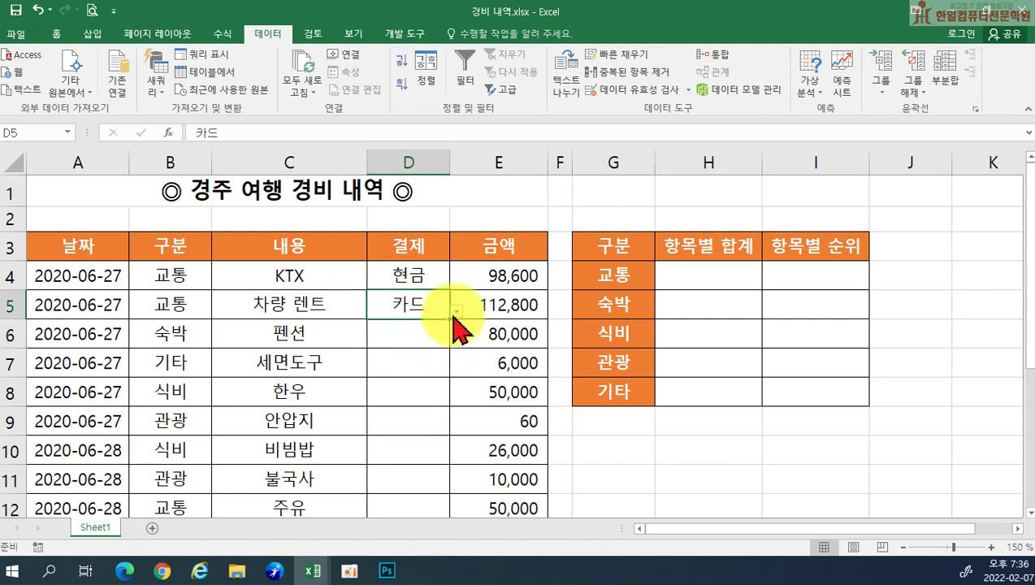
pyautogui.moveTo(450, 318); pyautogui.dragTo(445, 398)
# Step: Set the 결제 to 현금 for 안압지 in D9 and fill it down through D11
pyautogui.click(430, 421)
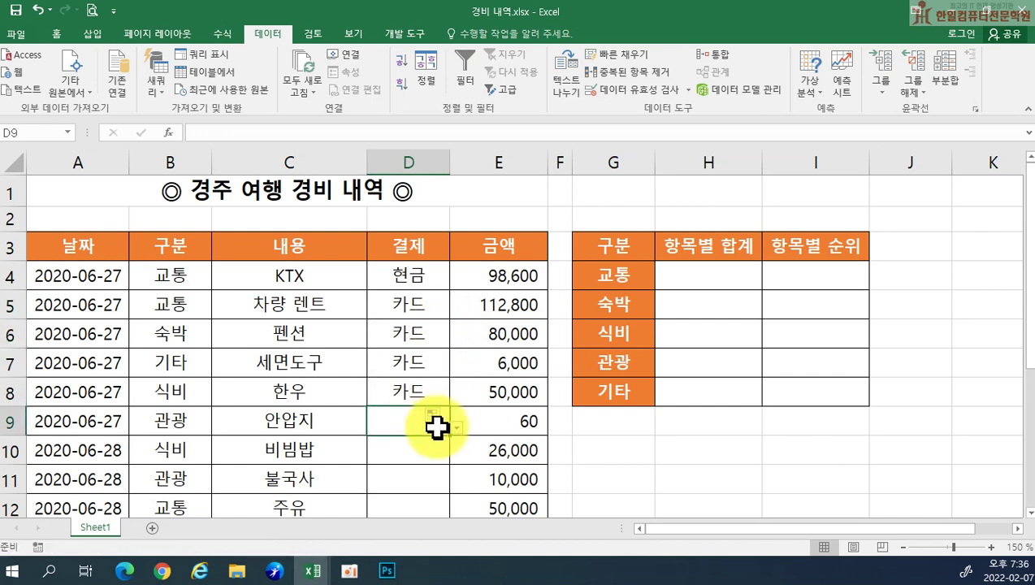
pyautogui.click(457, 428)
pyautogui.click(434, 456)
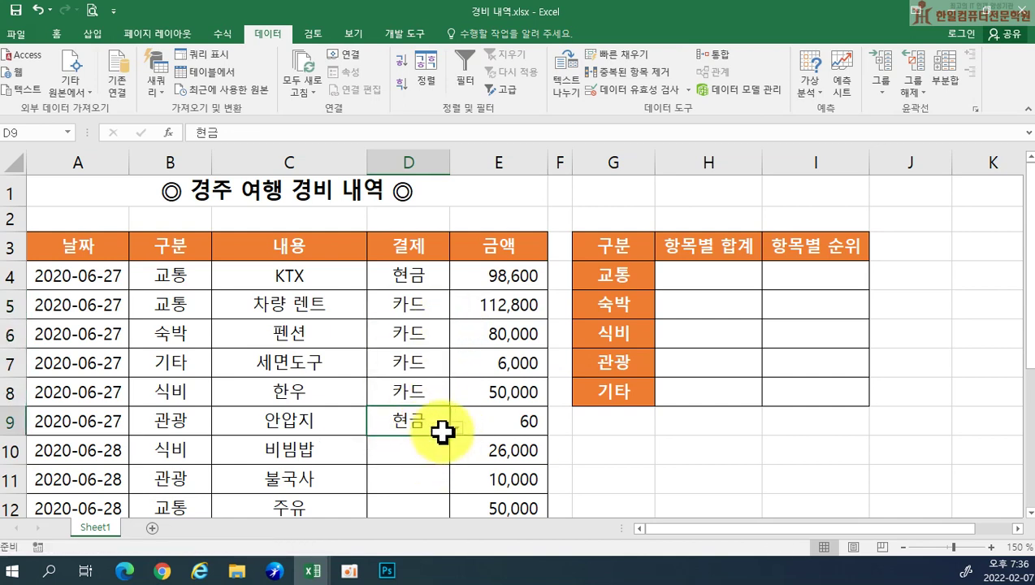
pyautogui.moveTo(449, 437); pyautogui.dragTo(439, 488)
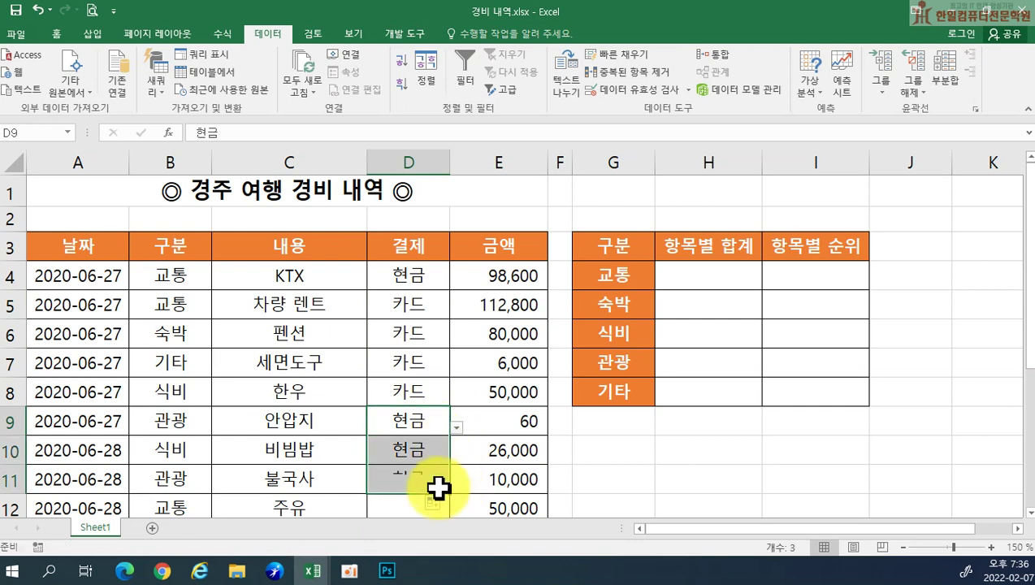
# Step: Set the 결제 to 카드 for both 주유 in D12 and the last KTX row in D13
pyautogui.scroll(-2, 438, 488)
pyautogui.click(418, 339)
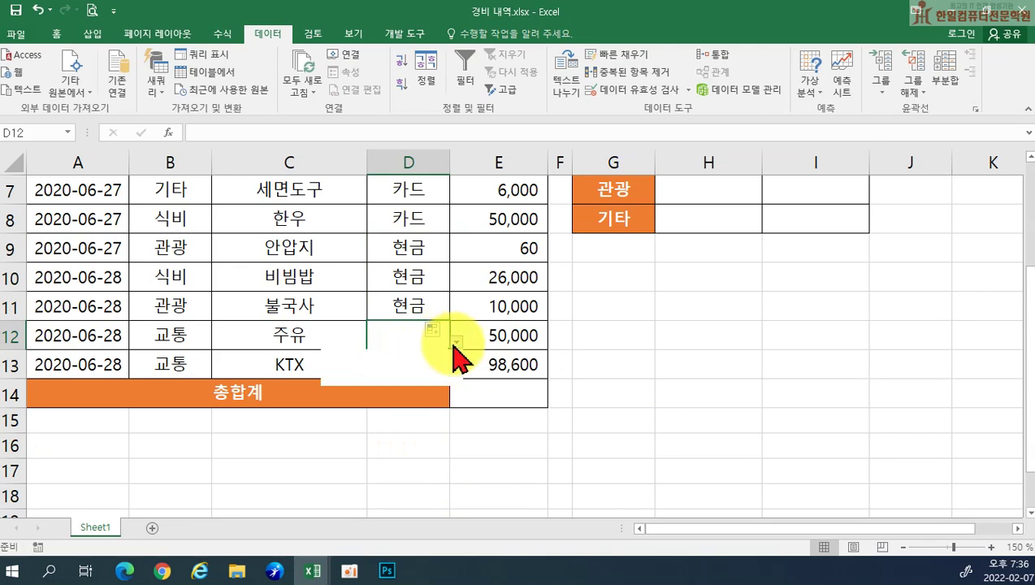
pyautogui.click(414, 358)
pyautogui.click(439, 370)
pyautogui.click(456, 371)
pyautogui.click(421, 388)
pyautogui.click(503, 370)
pyautogui.scroll(2, 504, 341)
pyautogui.scroll(-1, 524, 351)
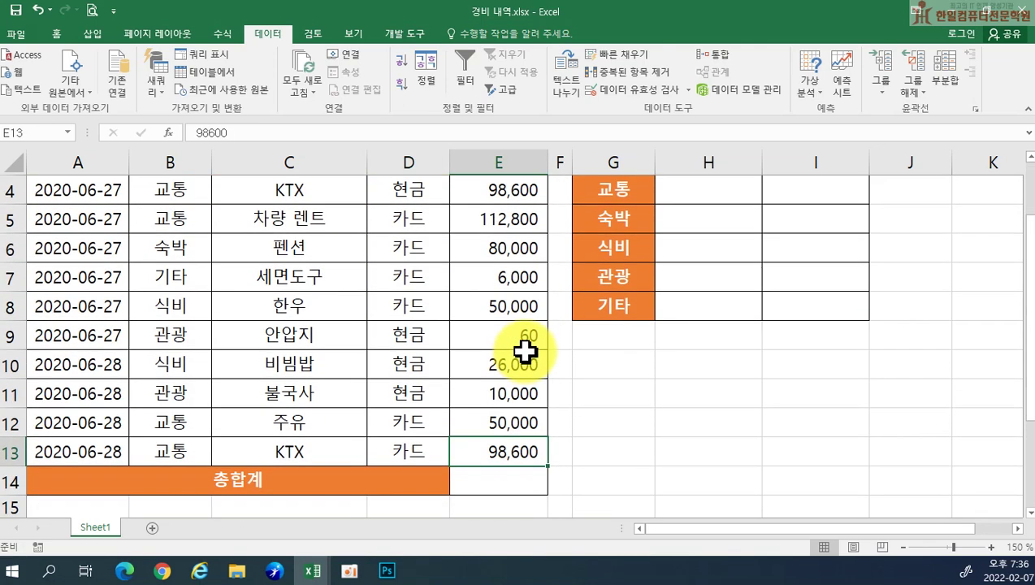
pyautogui.scroll(1, 613, 375)
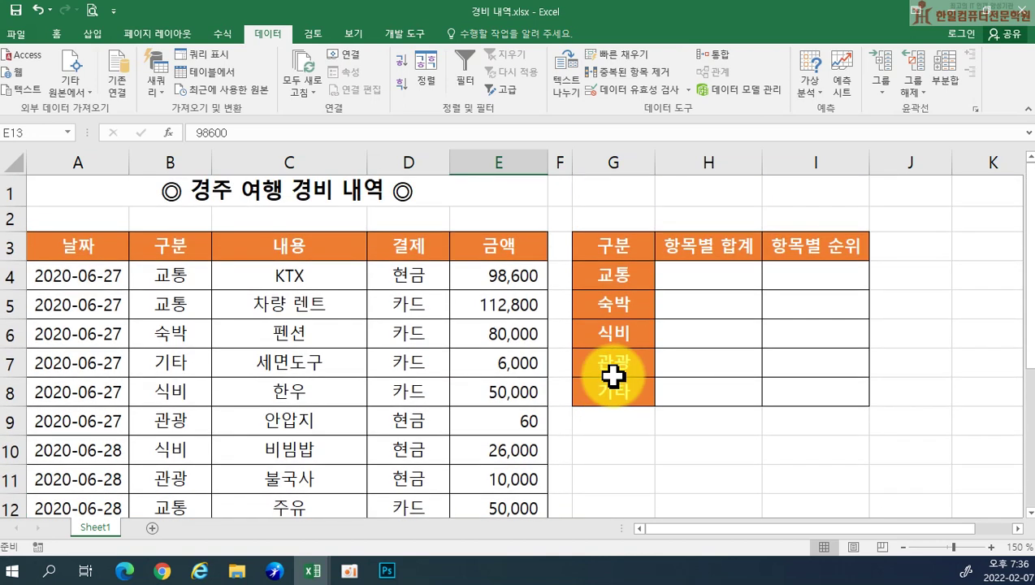
pyautogui.scroll(-1, 613, 375)
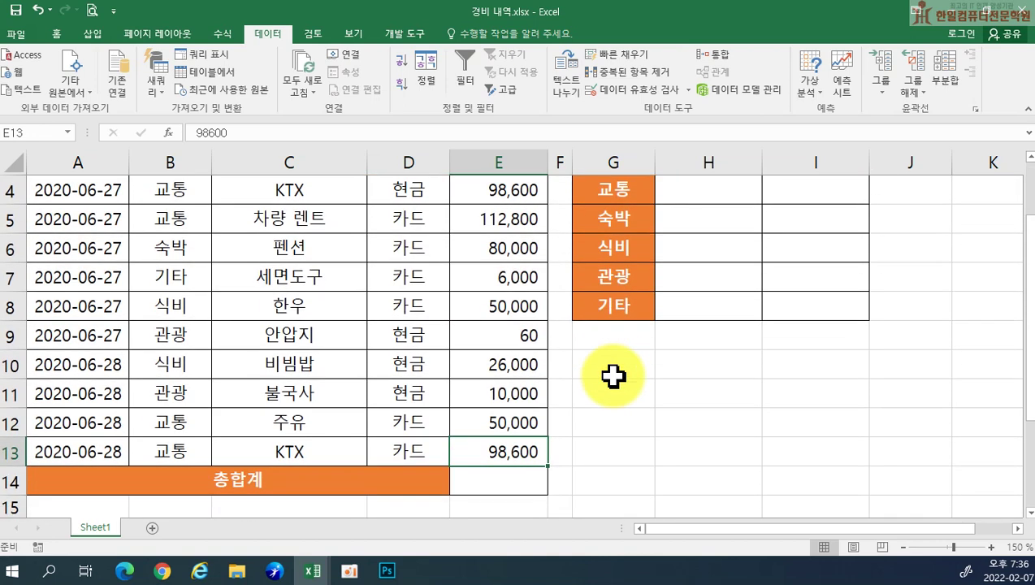
pyautogui.click(524, 336)
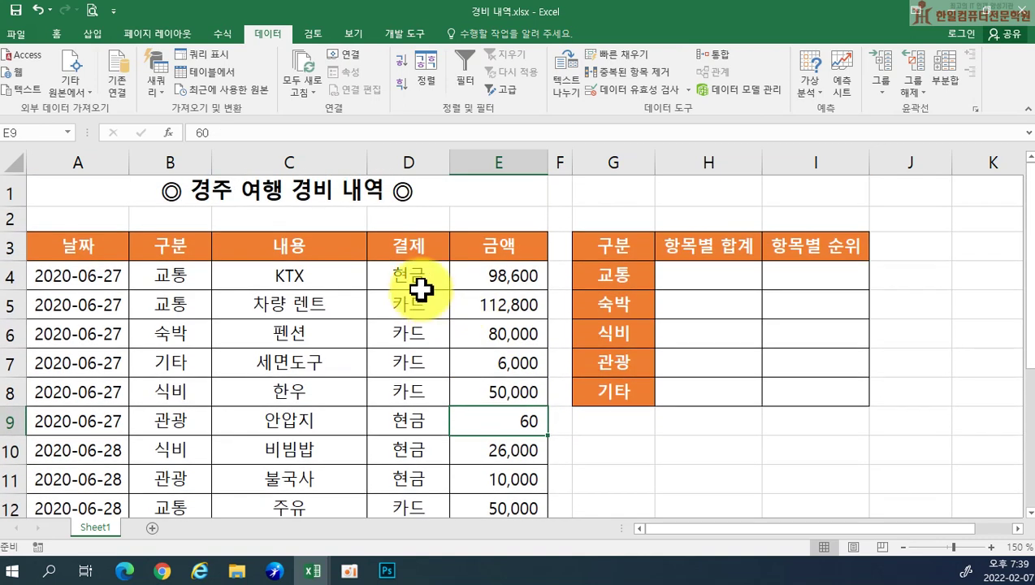
pyautogui.click(461, 275)
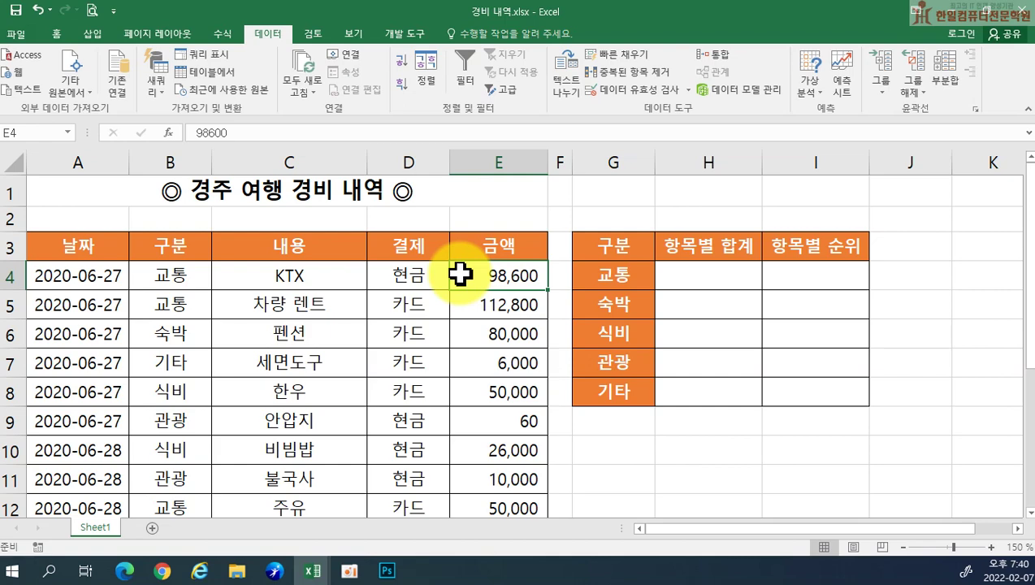
pyautogui.scroll(-2, 497, 284)
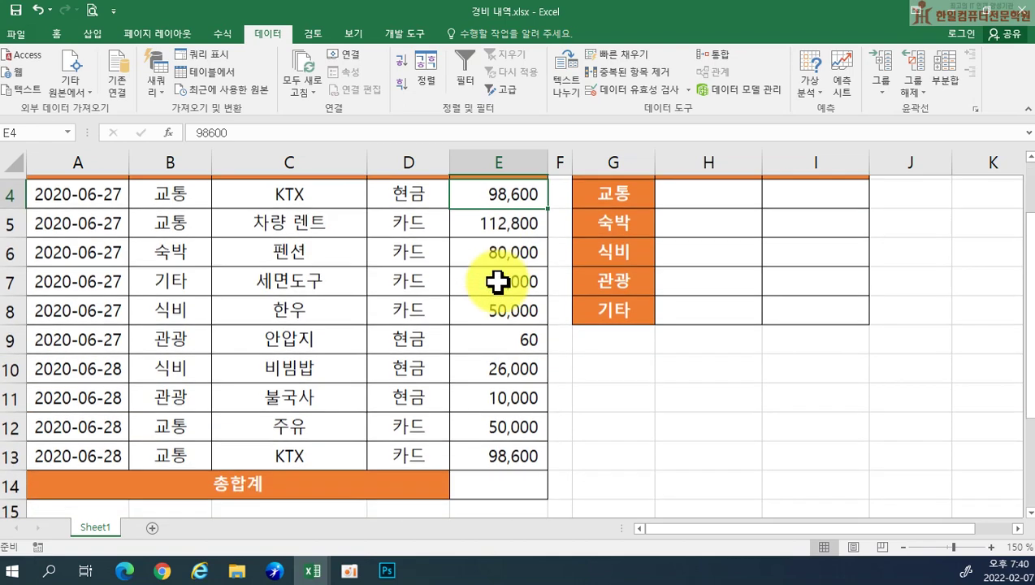
pyautogui.scroll(1, 520, 357)
pyautogui.scroll(1, 512, 395)
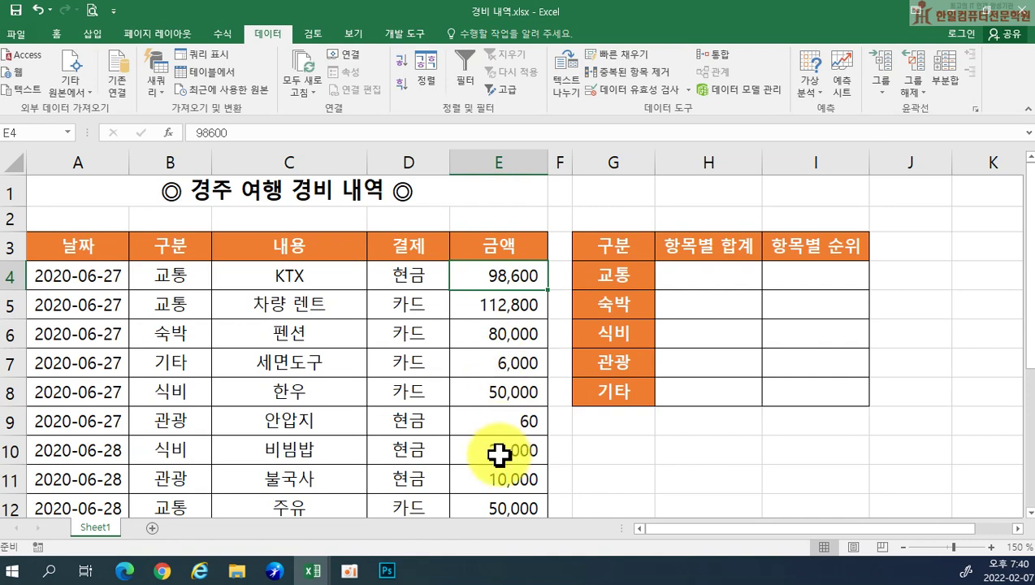
# Step: Restrict the 금액 cells E4:E13 with a data validation rule allowing 텍스트 길이 (text length) from 3 to 6
pyautogui.moveTo(487, 276); pyautogui.dragTo(499, 456)
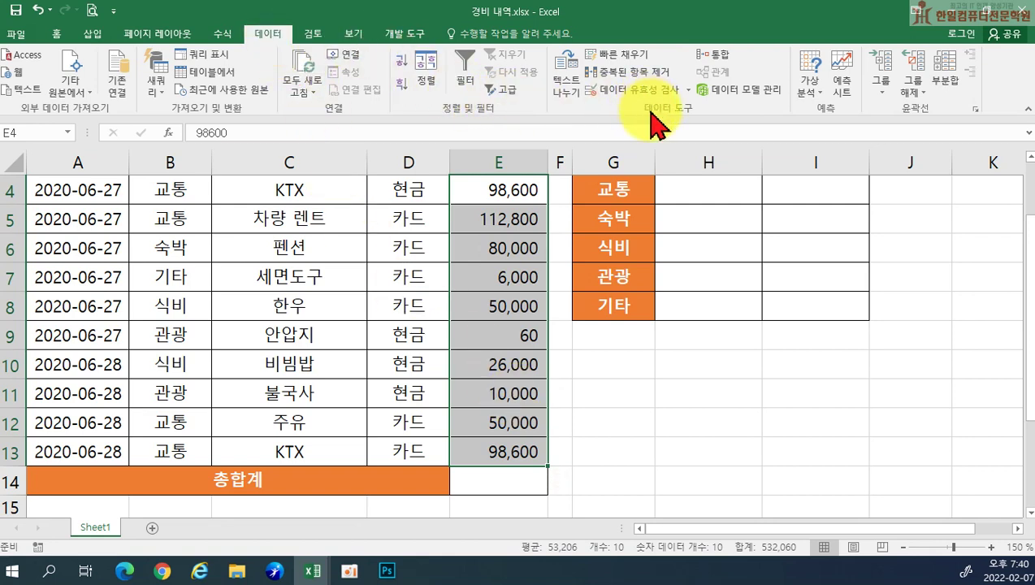
pyautogui.click(634, 91)
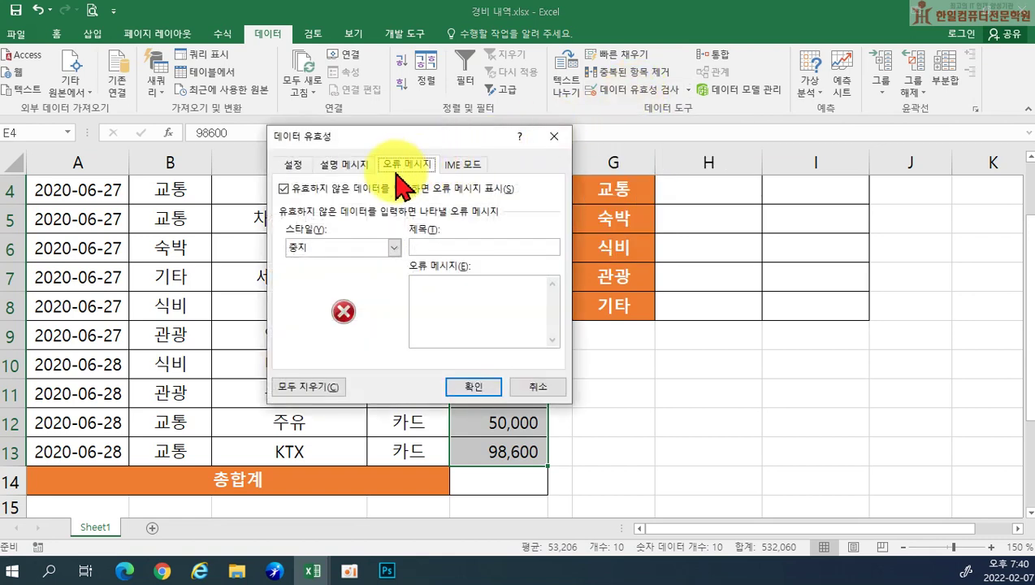
pyautogui.click(292, 165)
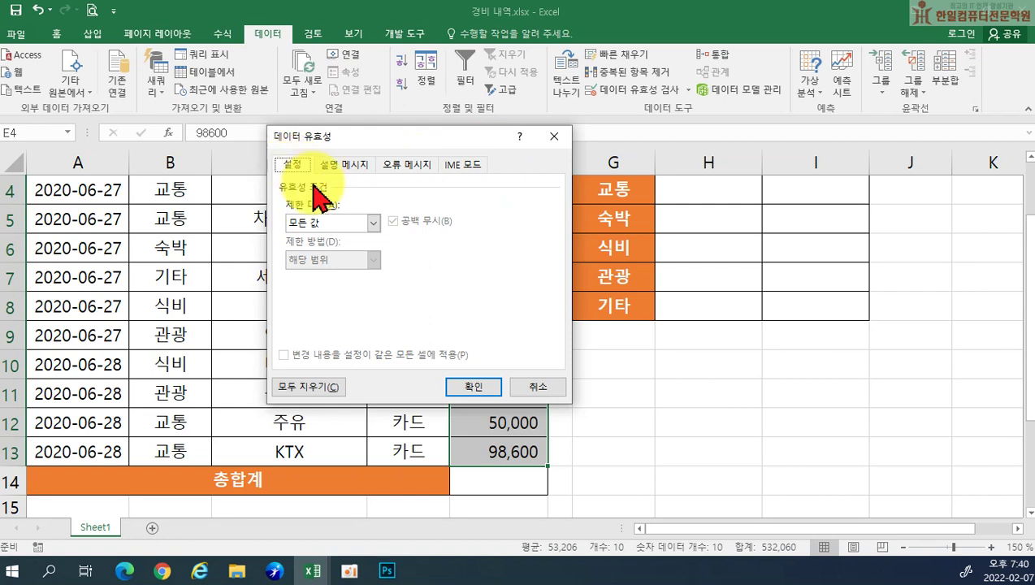
pyautogui.click(347, 223)
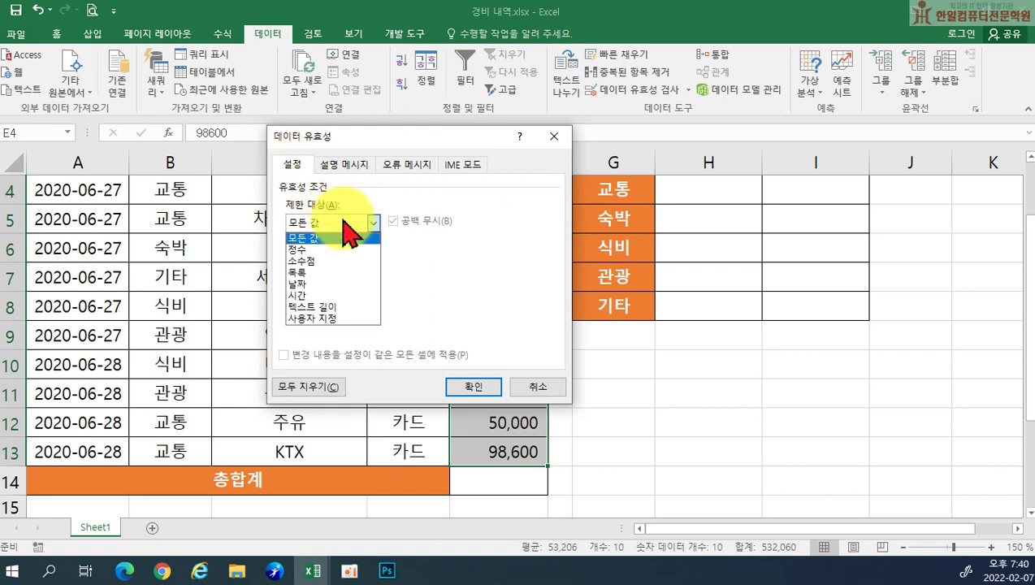
pyautogui.click(348, 307)
pyautogui.click(315, 296)
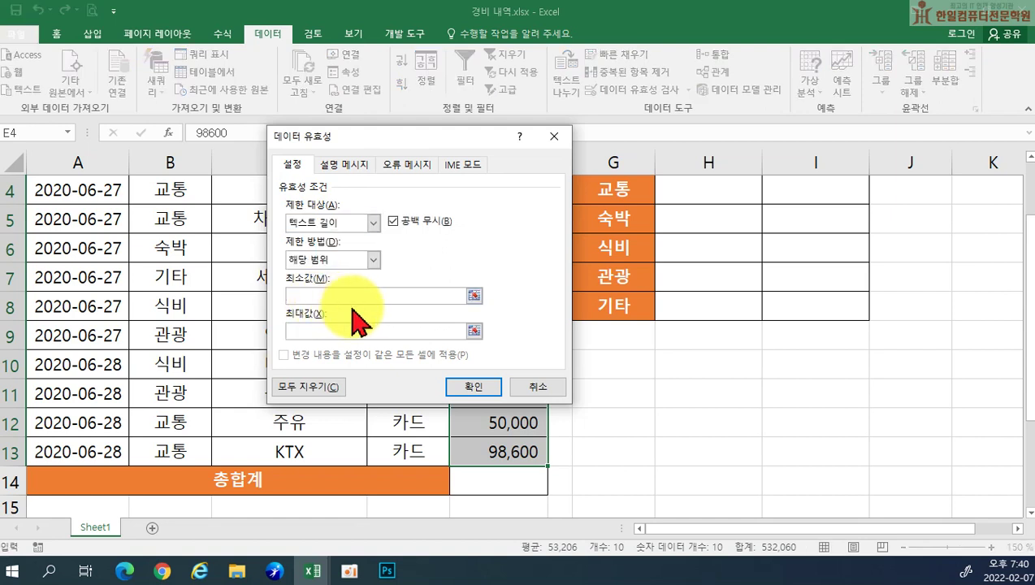
pyautogui.write('3')
pyautogui.click(329, 328)
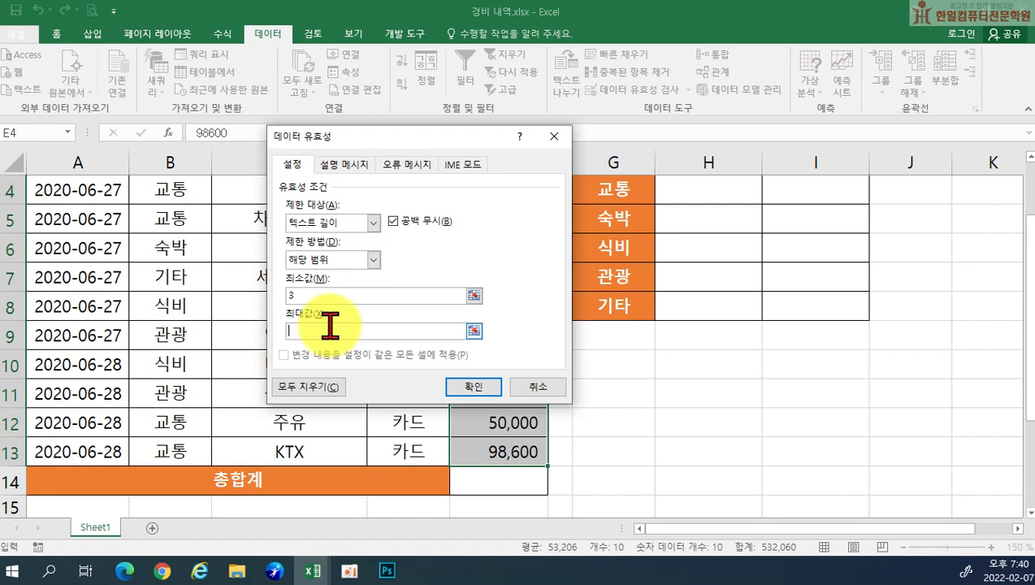
pyautogui.write('6')
pyautogui.click(480, 388)
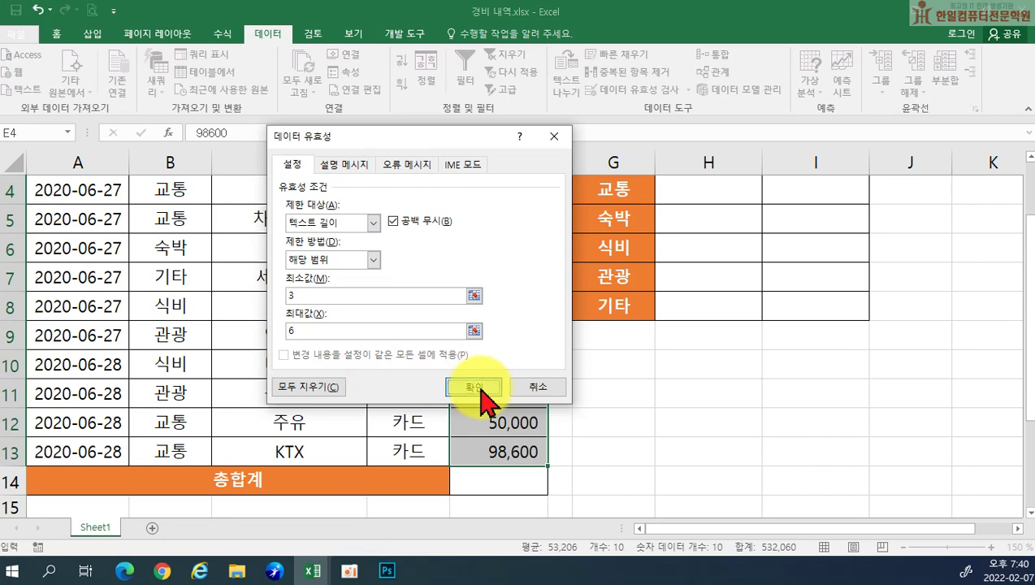
pyautogui.click(481, 388)
# Step: Circle the invalid data (잘못된 데이터) on the sheet to check the 금액 column against its validation rule
pyautogui.scroll(1, 634, 388)
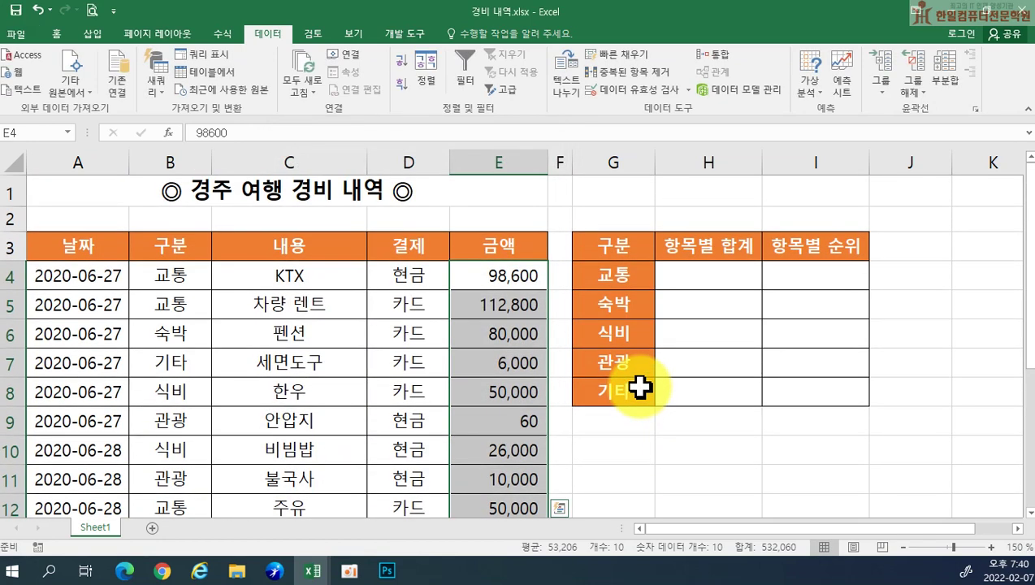
pyautogui.scroll(-1, 639, 388)
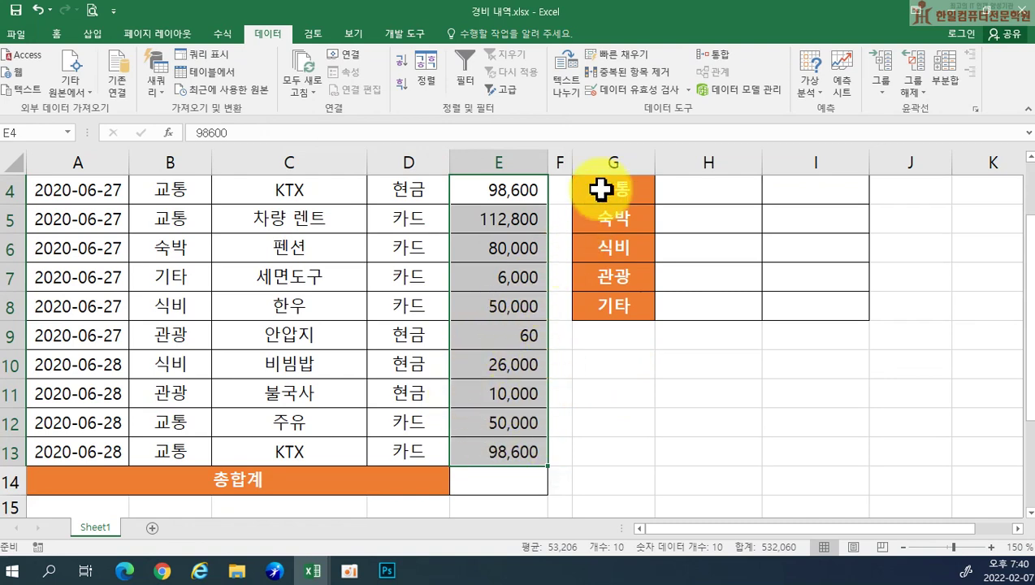
pyautogui.click(621, 94)
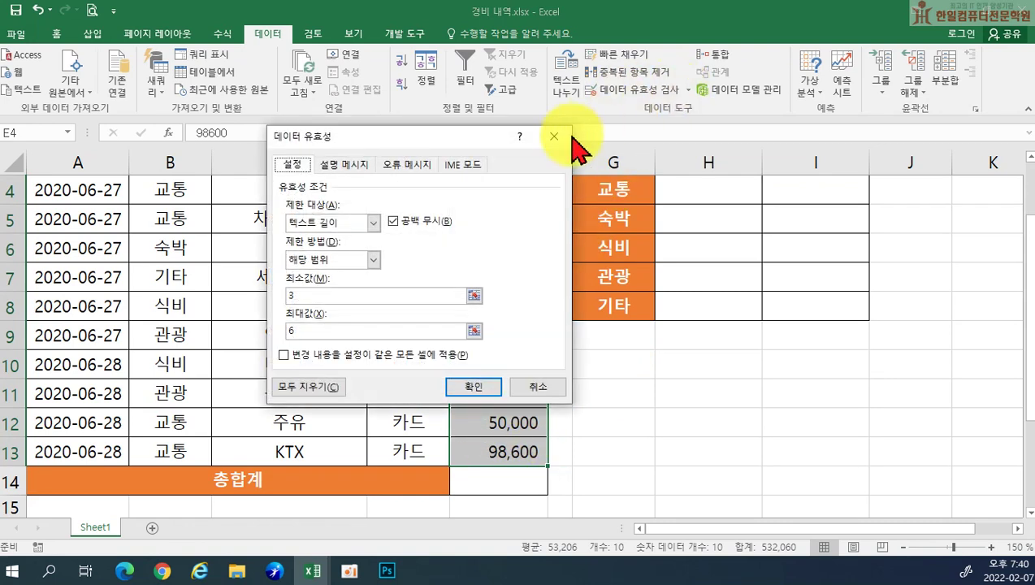
pyautogui.press('Escape')
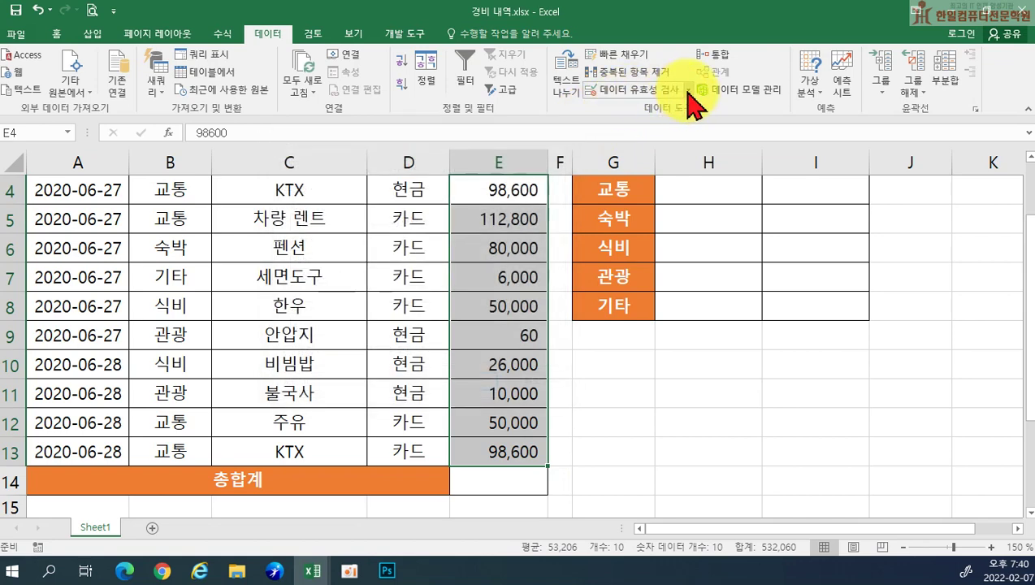
pyautogui.click(689, 91)
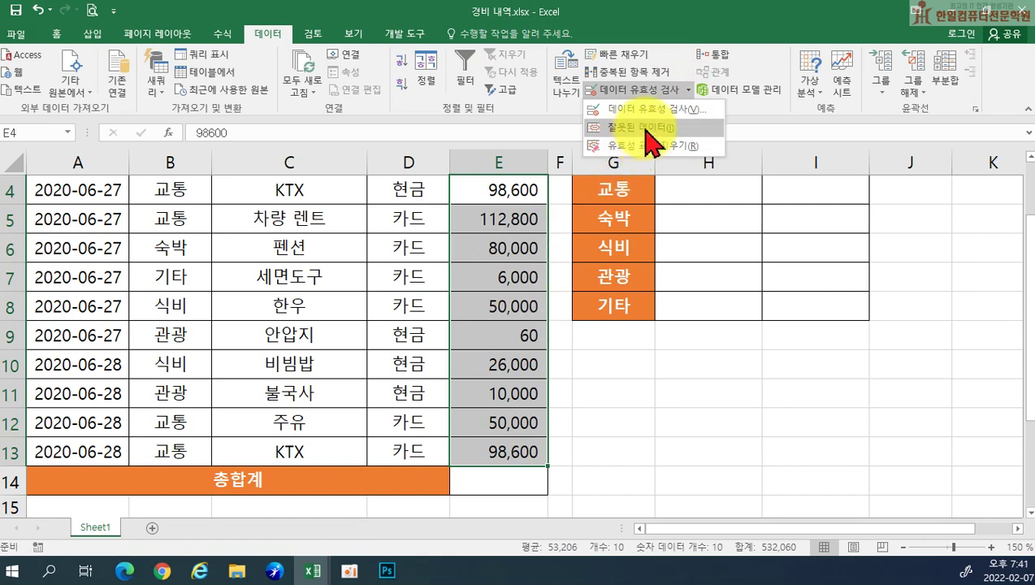
pyautogui.click(650, 130)
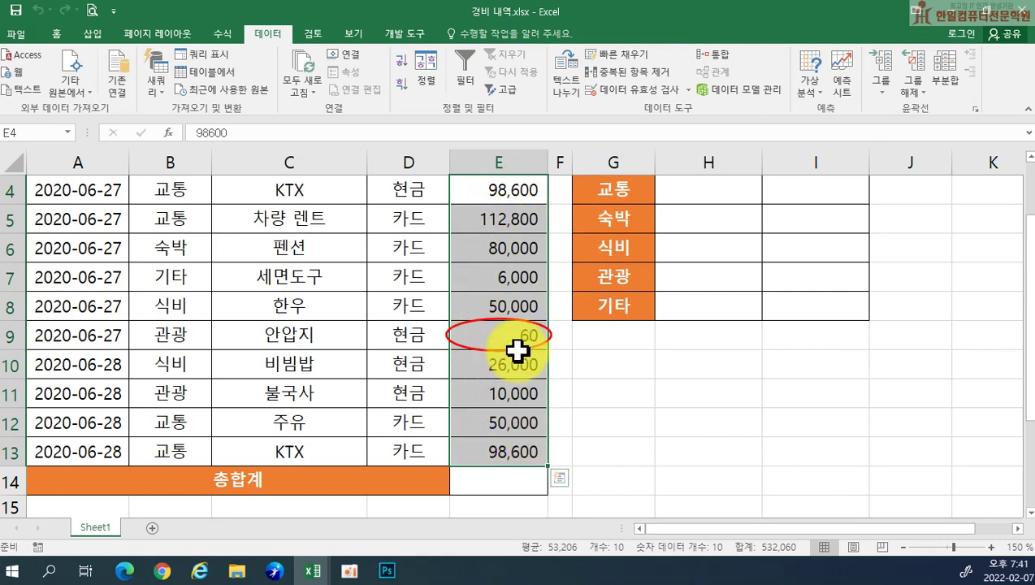
pyautogui.click(687, 89)
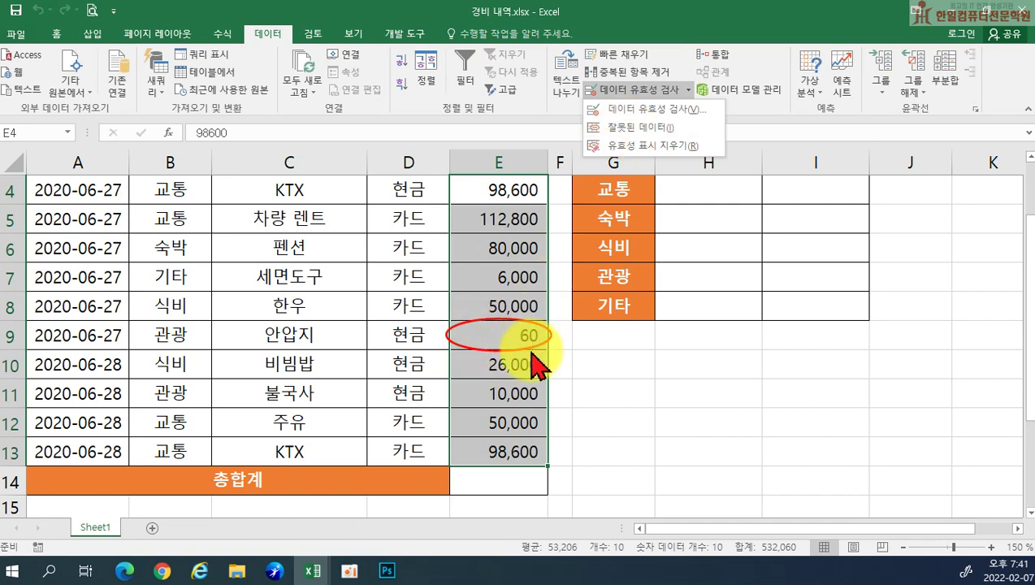
pyautogui.click(581, 391)
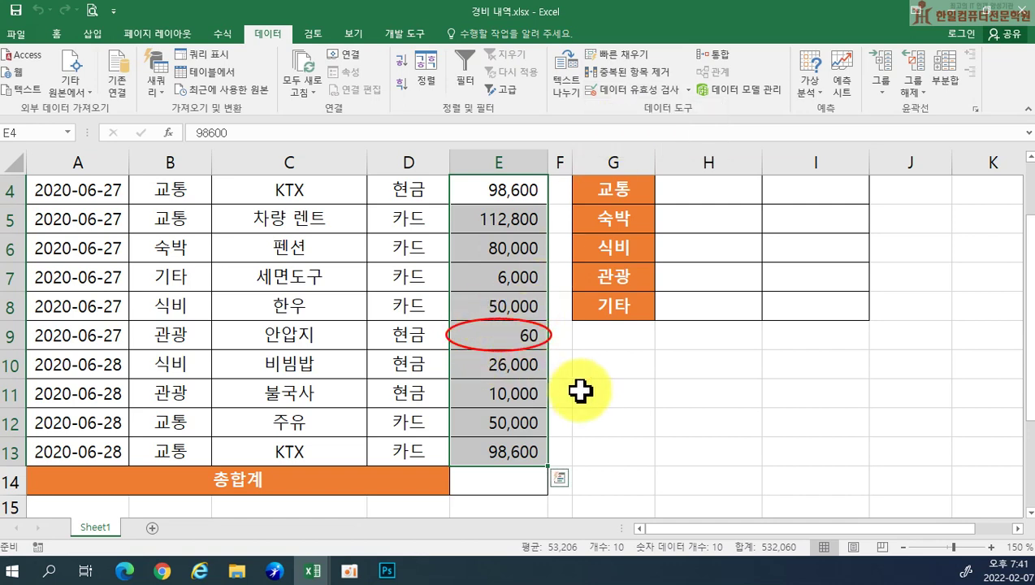
# Step: Correct the 금액 for 안압지 in E9 to 6000
pyautogui.click(531, 342)
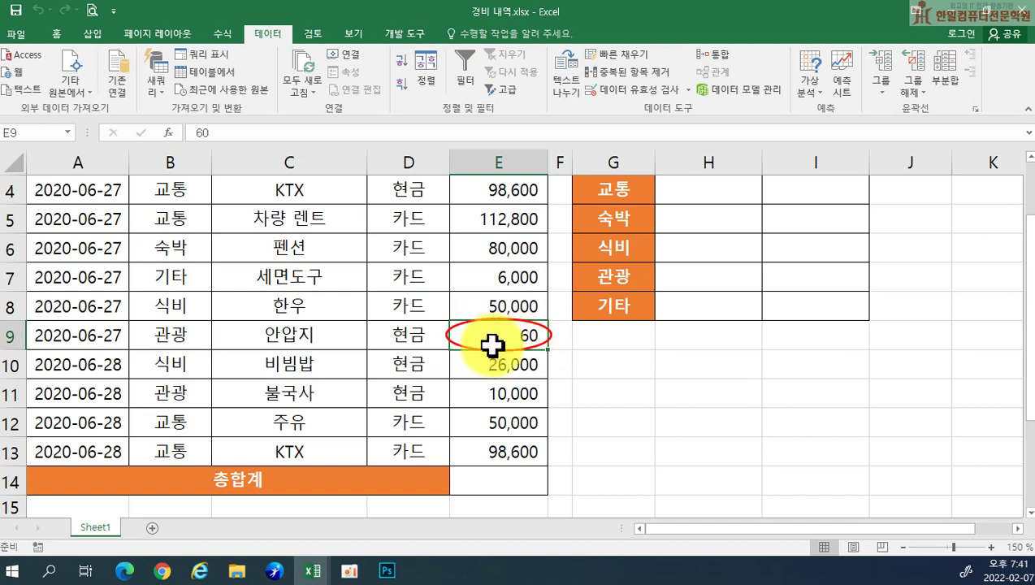
pyautogui.write('6000')
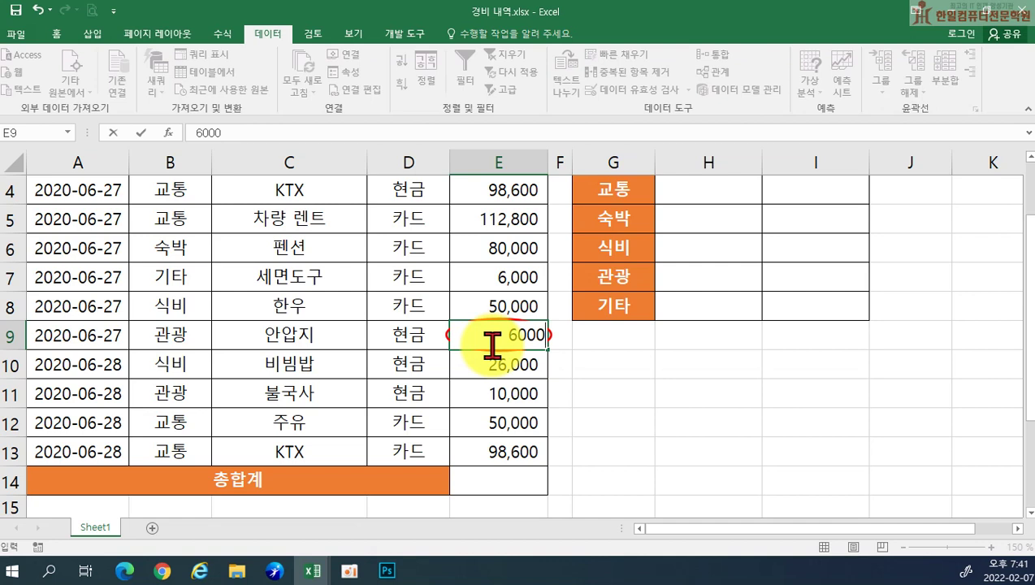
pyautogui.press('Return')
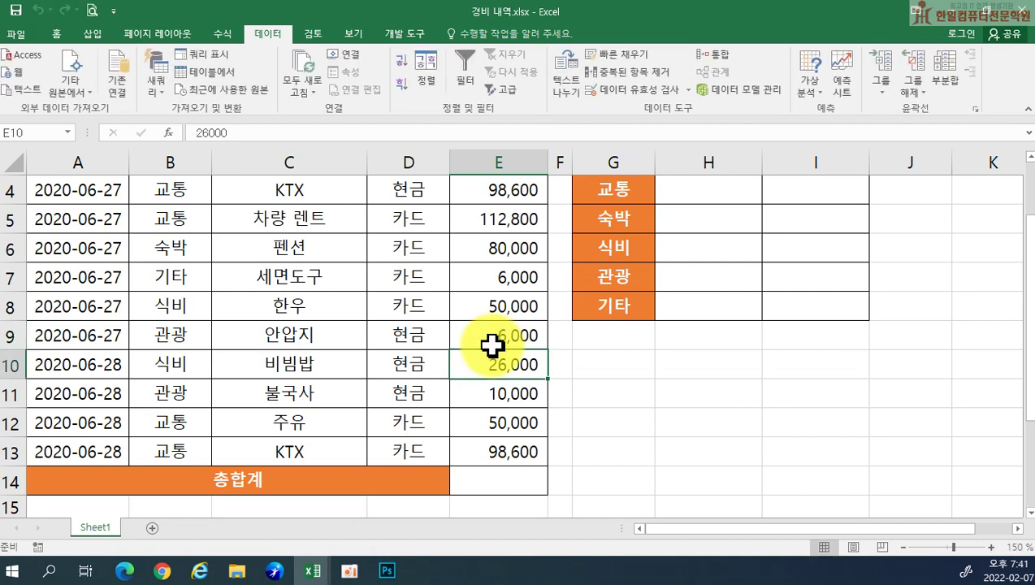
# Step: Try to enter 60 as the 금액 in E9 to test the validation rule
pyautogui.click(501, 339)
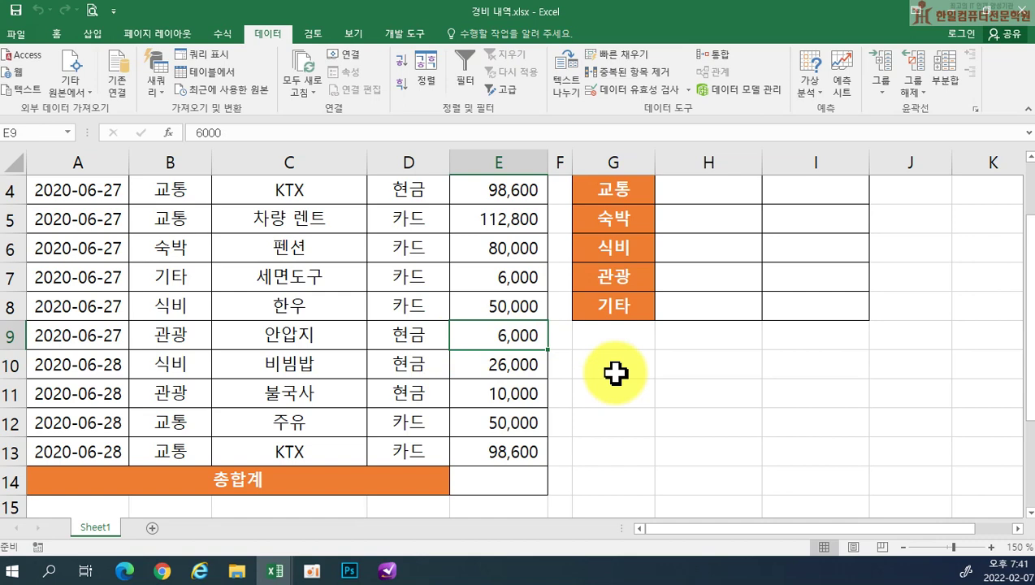
pyautogui.write('60')
pyautogui.press('Return')
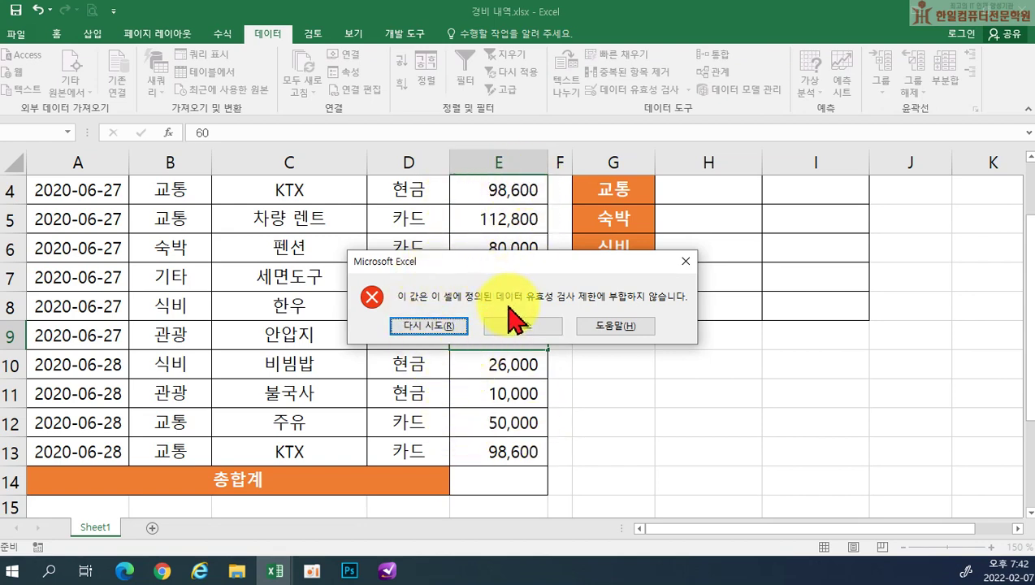
pyautogui.click(684, 274)
pyautogui.press('Escape')
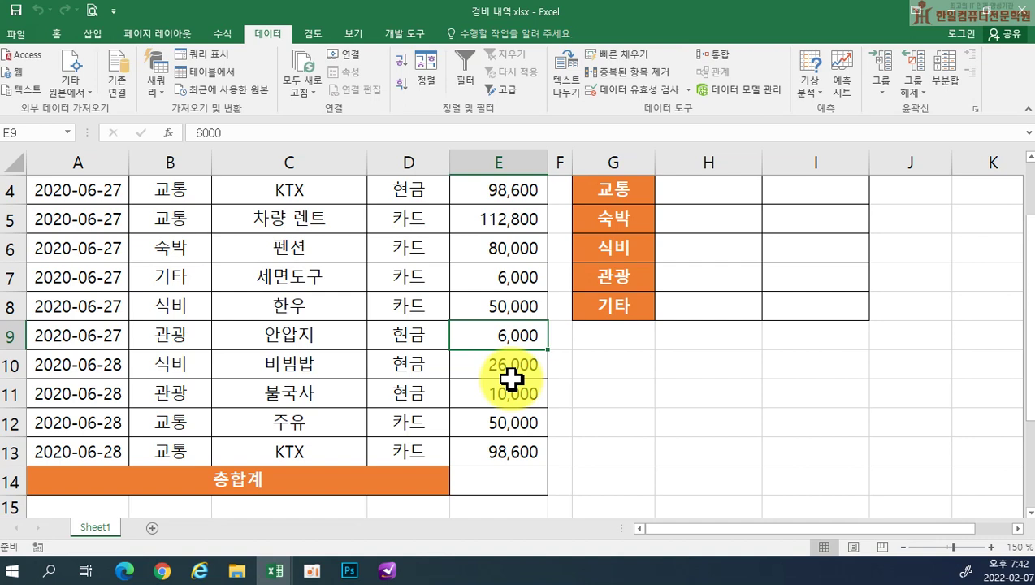
# Step: Calculate the 총합계 in E14 with AutoSum as =SUM(E4:E13)
pyautogui.scroll(1, 578, 381)
pyautogui.scroll(-1, 585, 381)
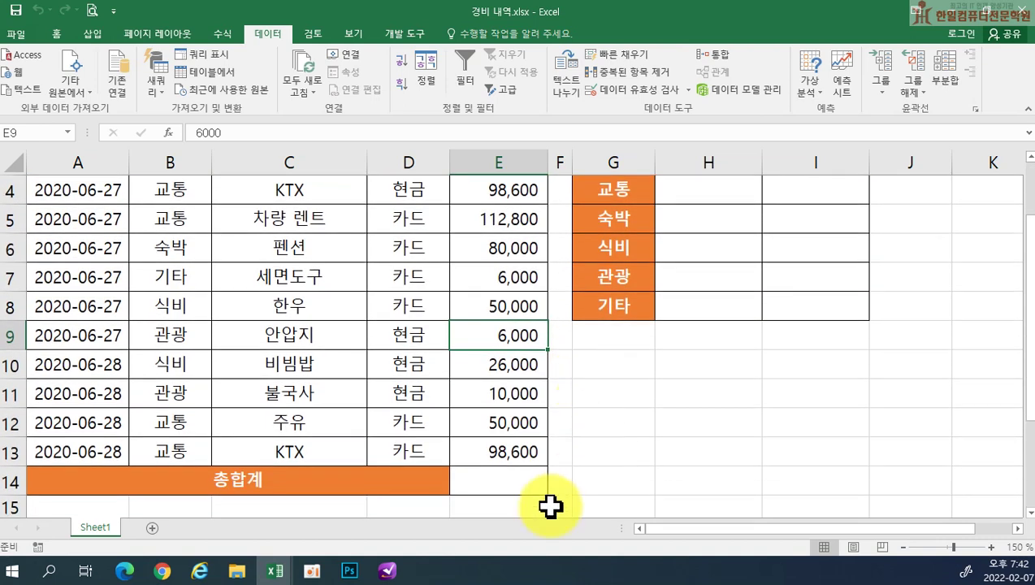
pyautogui.click(518, 483)
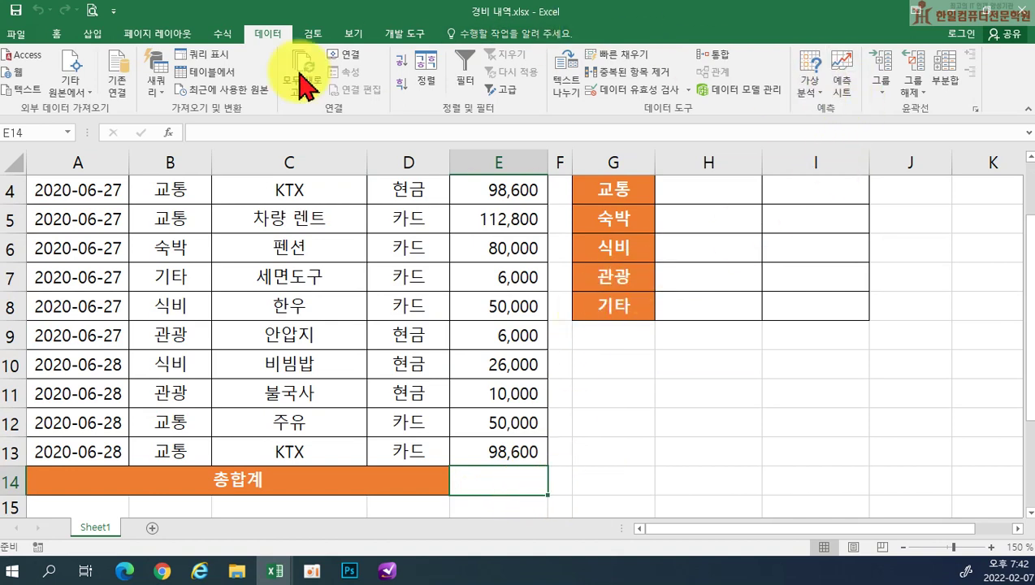
pyautogui.click(56, 34)
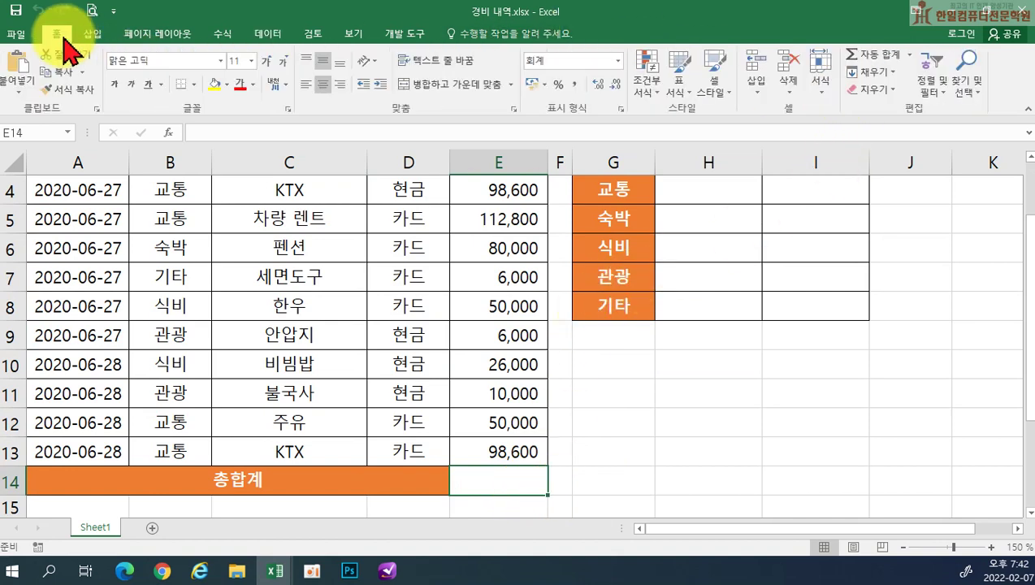
pyautogui.click(861, 55)
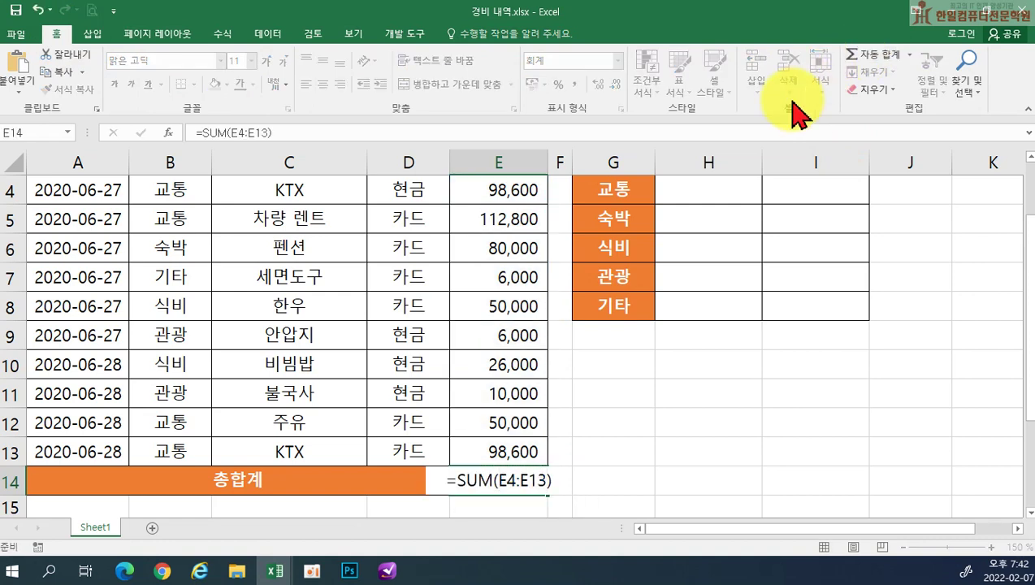
pyautogui.press('Return')
pyautogui.click(515, 443)
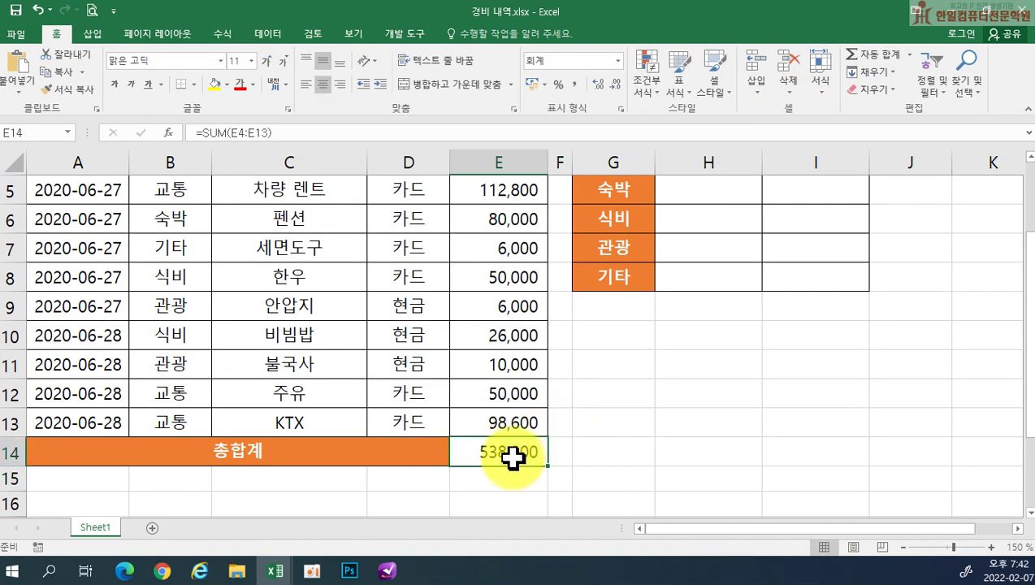
pyautogui.scroll(2, 487, 451)
pyautogui.scroll(-1, 479, 434)
pyautogui.scroll(-2, 477, 426)
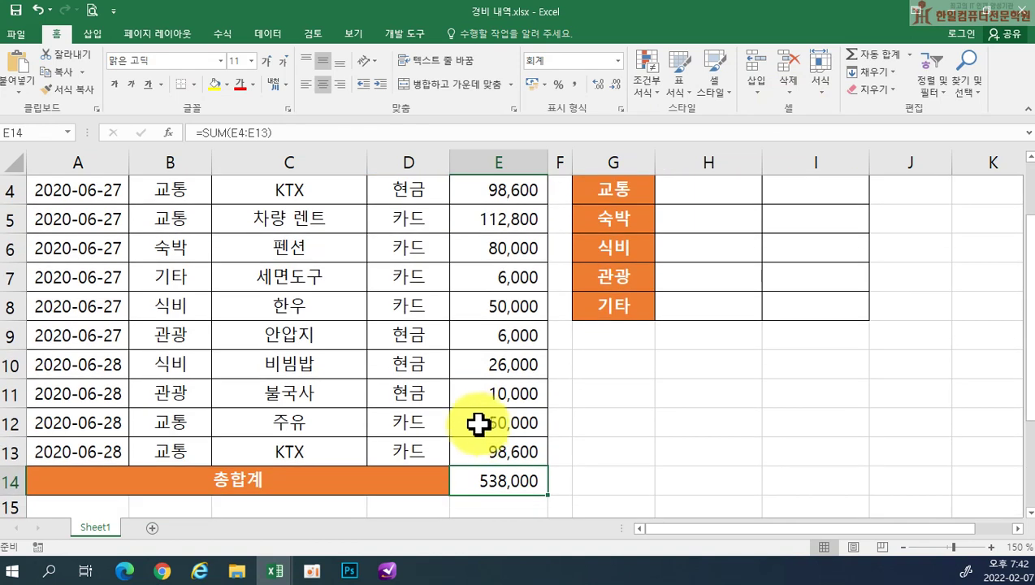
pyautogui.scroll(3, 482, 422)
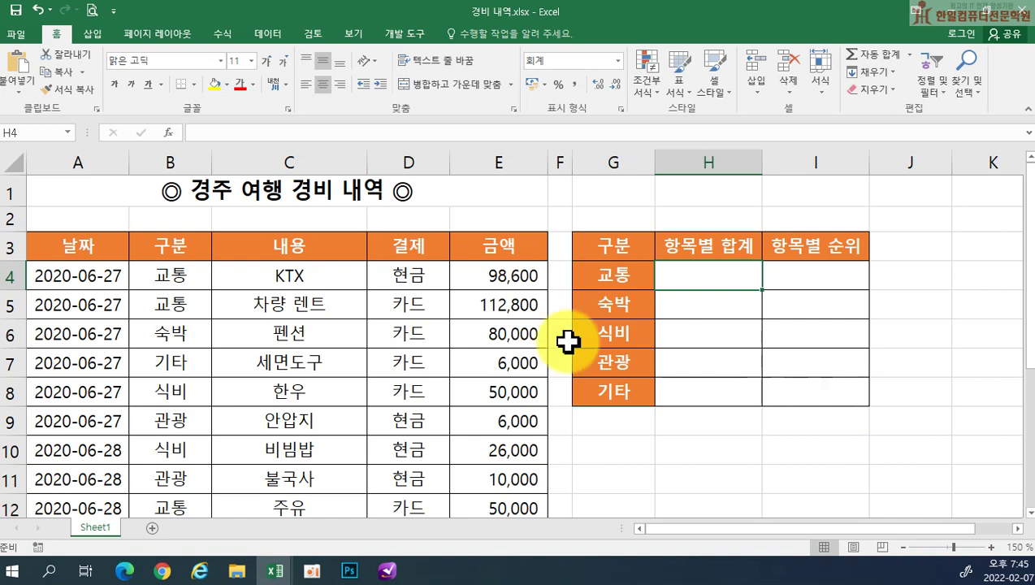
# Step: Open the workbook 참여자 명단.xlsx from the 12장 folder and enable editing
pyautogui.click(20, 33)
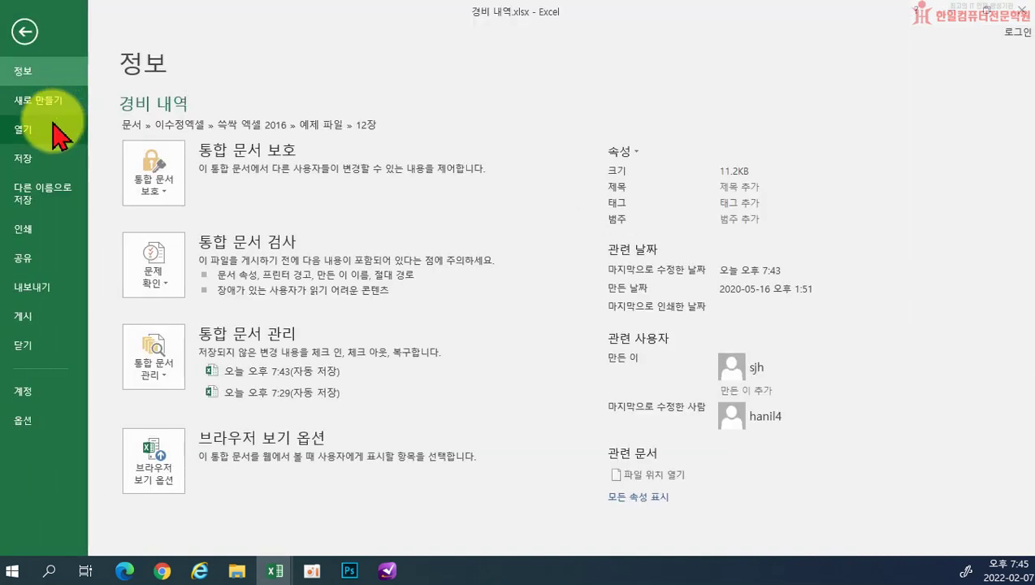
pyautogui.click(54, 129)
pyautogui.click(173, 297)
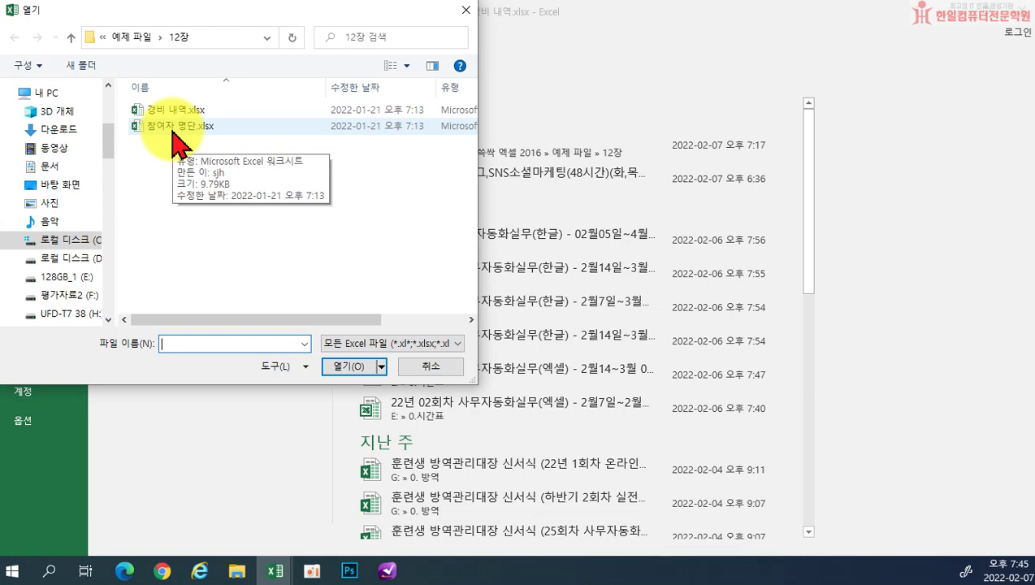
pyautogui.doubleClick(174, 110)
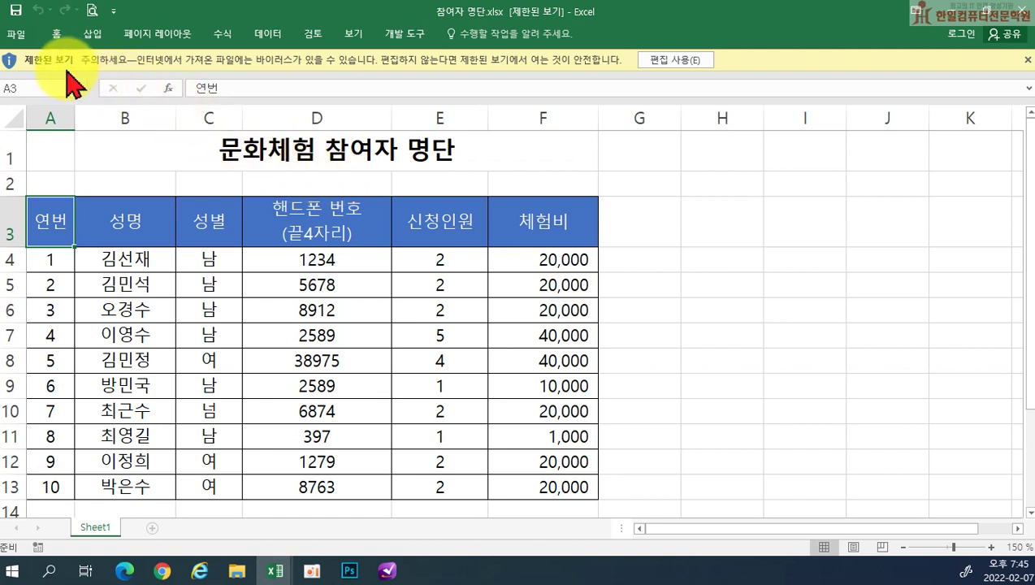
pyautogui.click(679, 72)
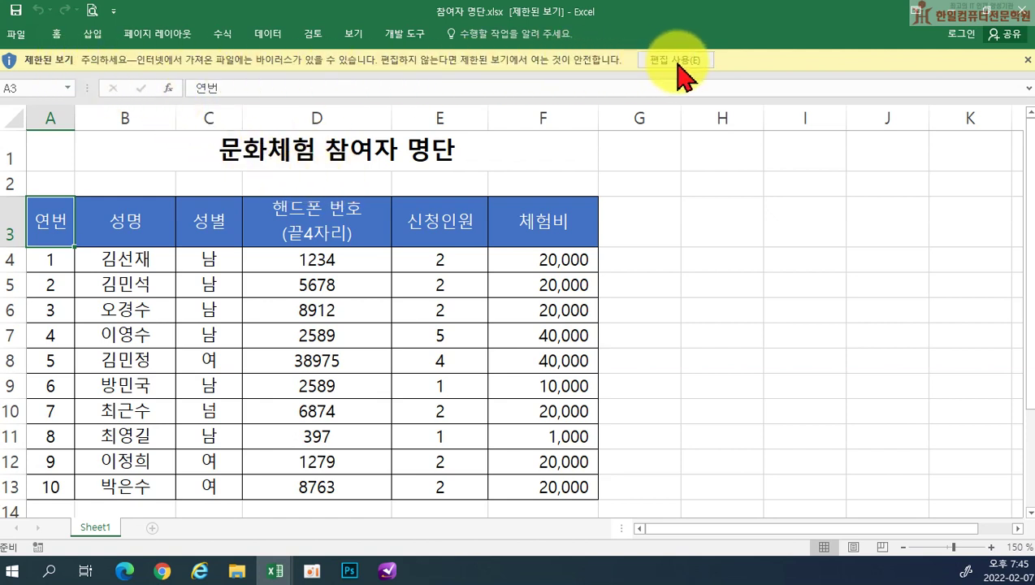
pyautogui.click(679, 71)
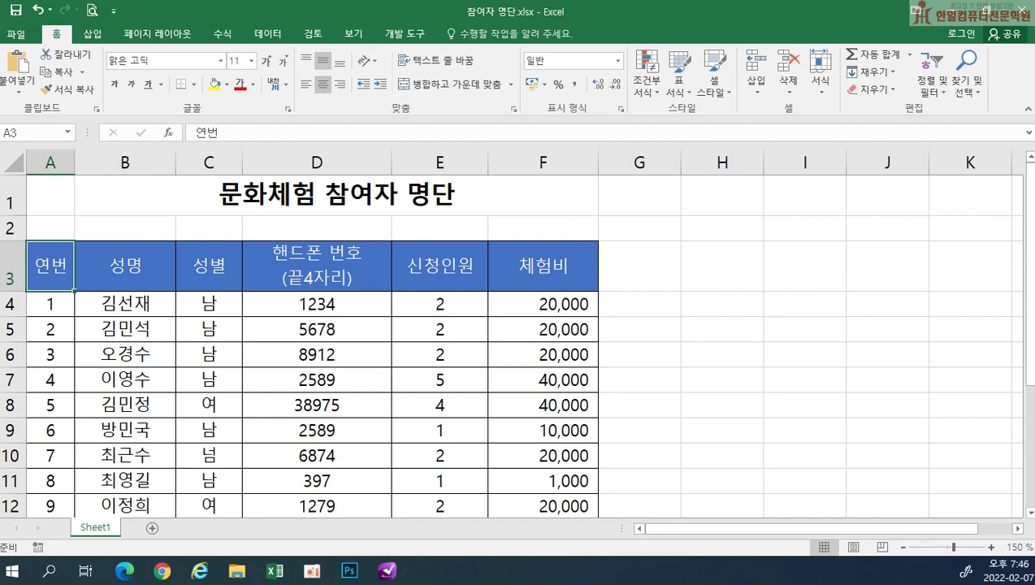
pyautogui.click(162, 571)
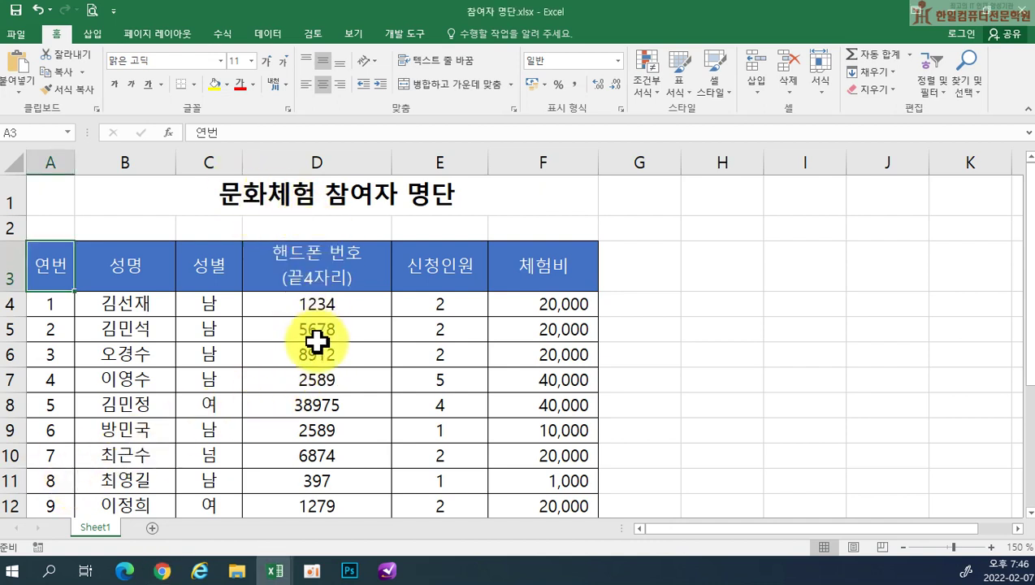
pyautogui.scroll(-1, 316, 342)
pyautogui.scroll(1, 317, 343)
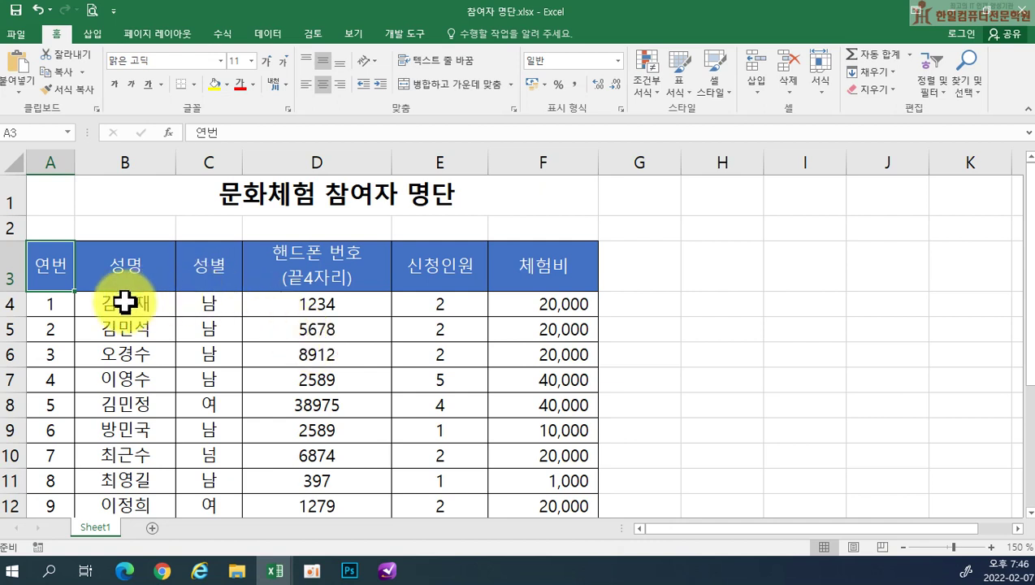
# Step: Restrict the 성별 cells C4:C13 with a 목록 data validation rule that allows only 남,여
pyautogui.moveTo(207, 307); pyautogui.dragTo(218, 465)
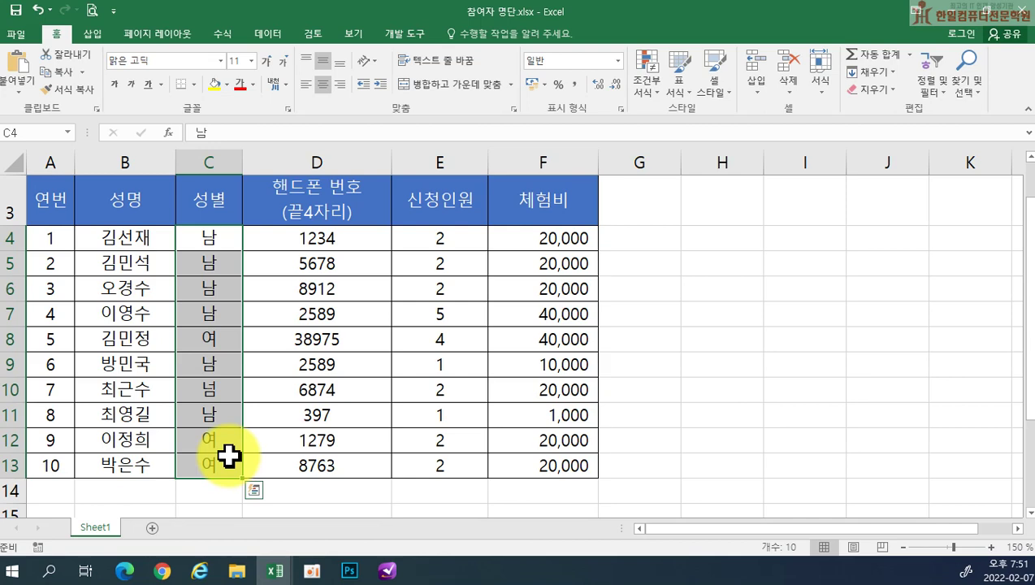
pyautogui.click(270, 34)
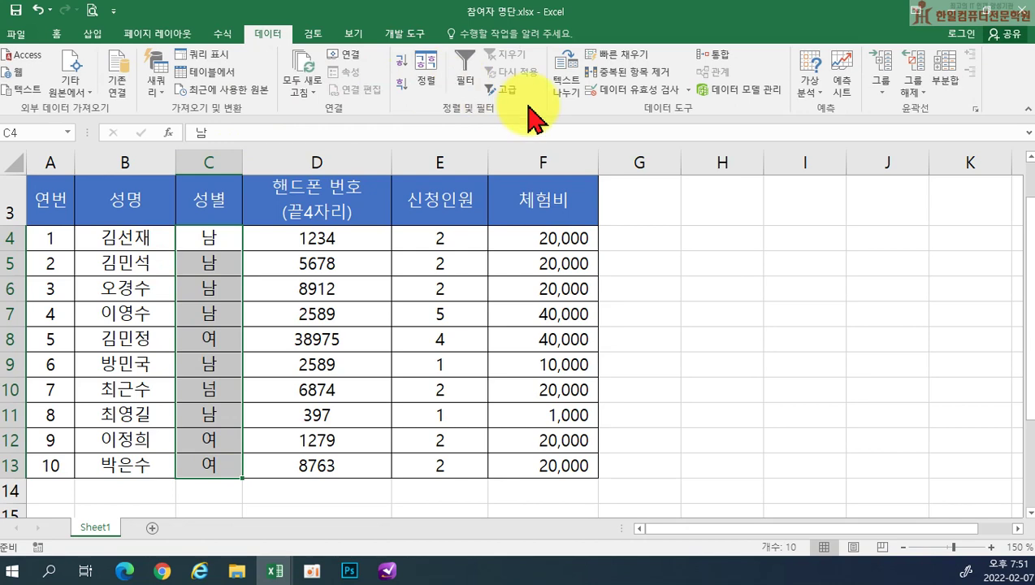
pyautogui.click(623, 94)
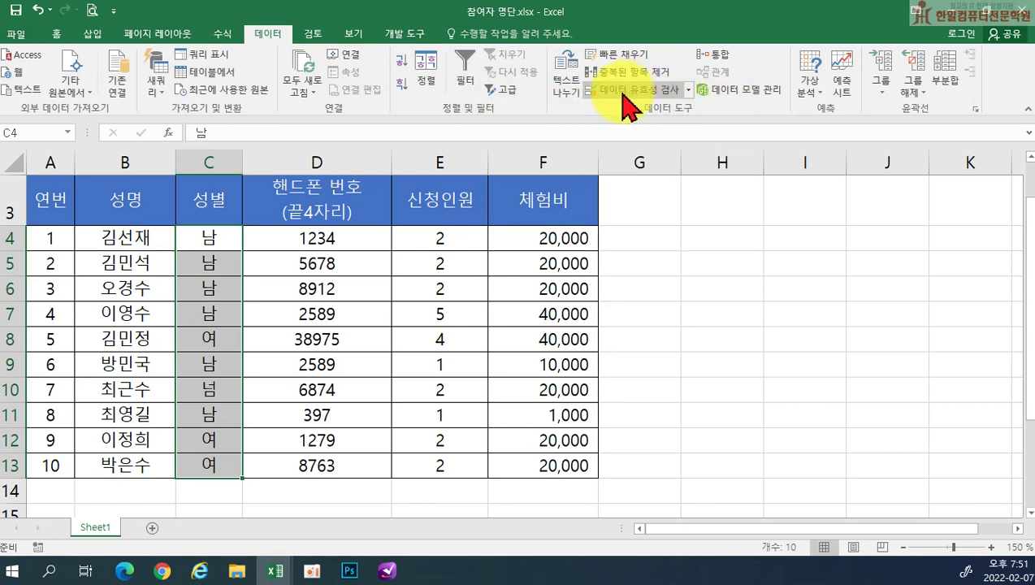
pyautogui.click(373, 222)
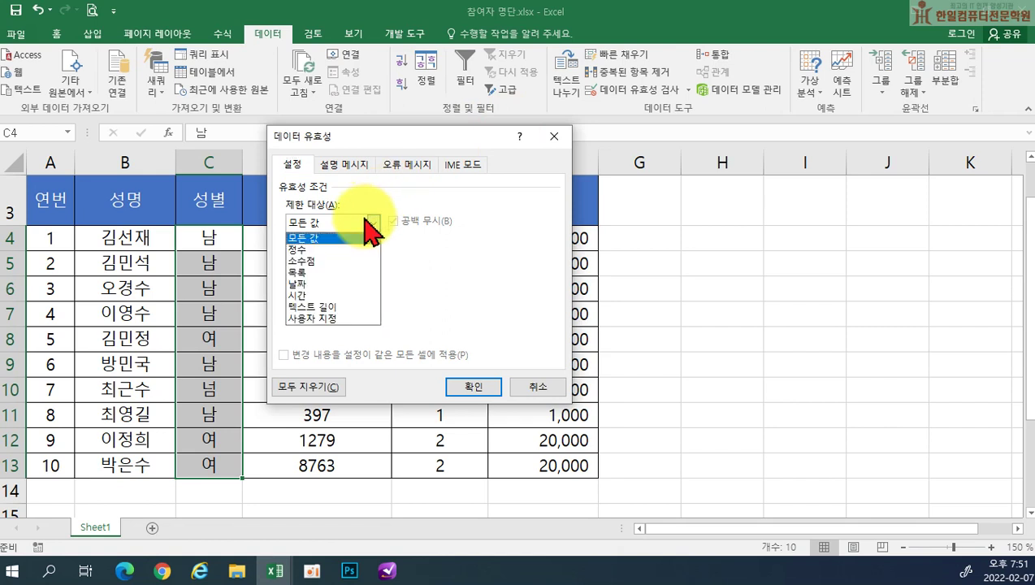
pyautogui.click(357, 272)
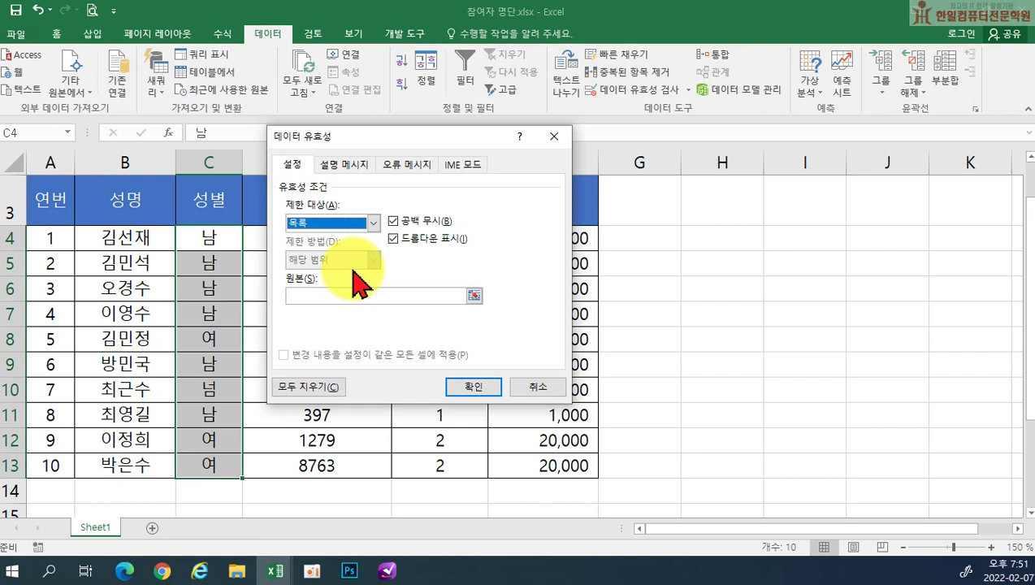
pyautogui.click(309, 297)
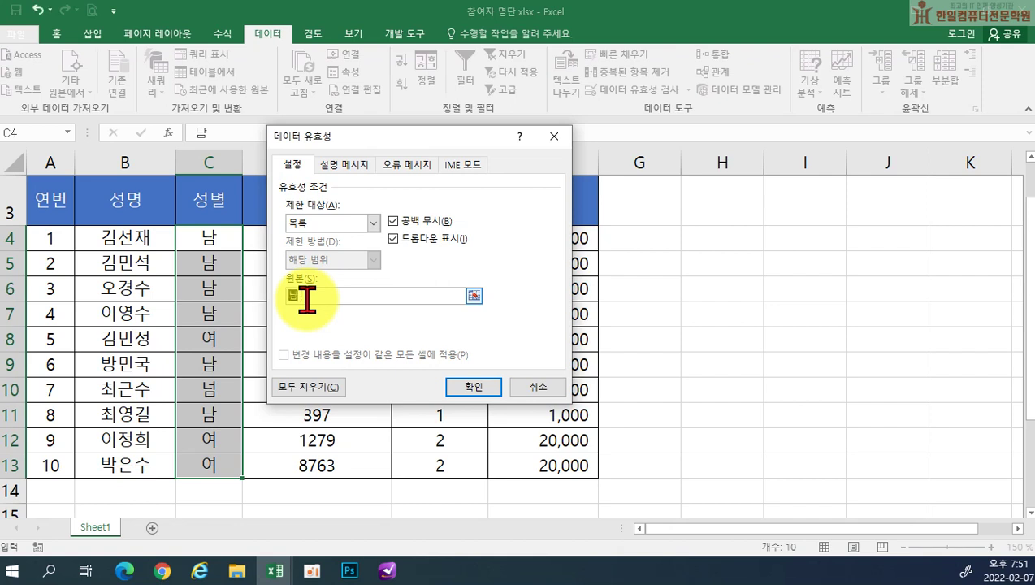
pyautogui.write('남,여')
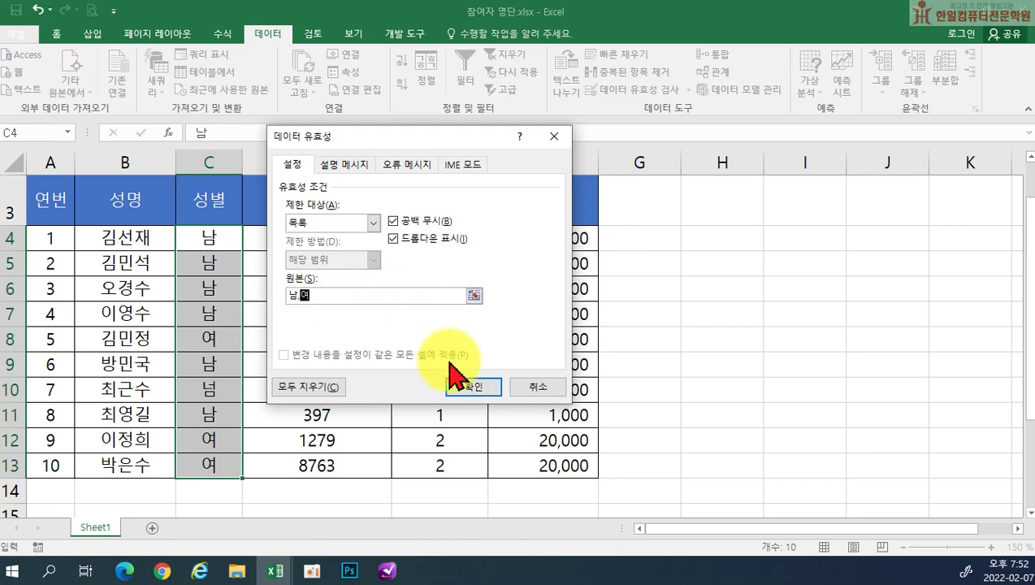
pyautogui.click(471, 387)
pyautogui.click(471, 387)
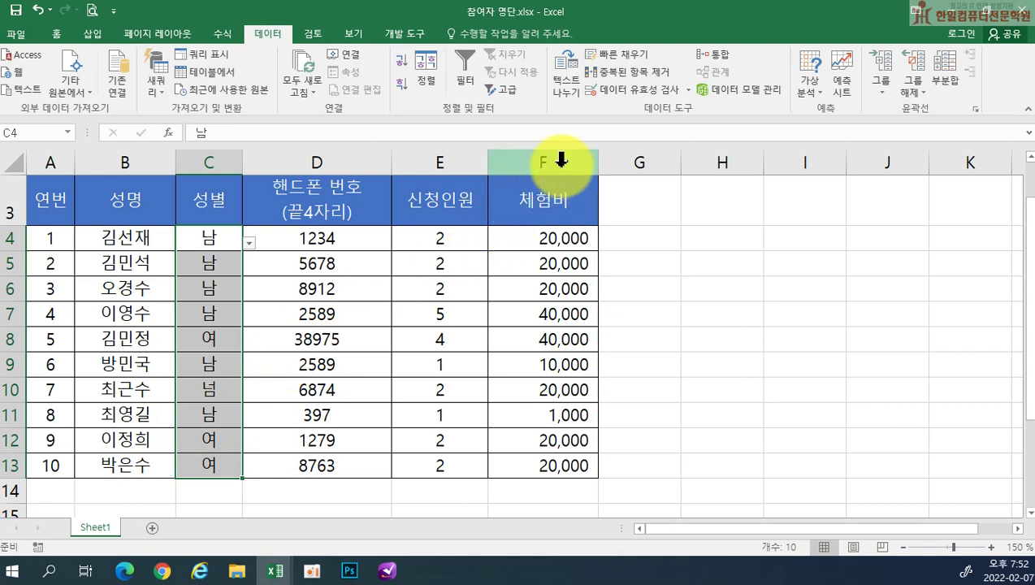
# Step: Circle the invalid data in the 성별 column of 참여자 명단.xlsx and select the circled cell C10
pyautogui.click(686, 90)
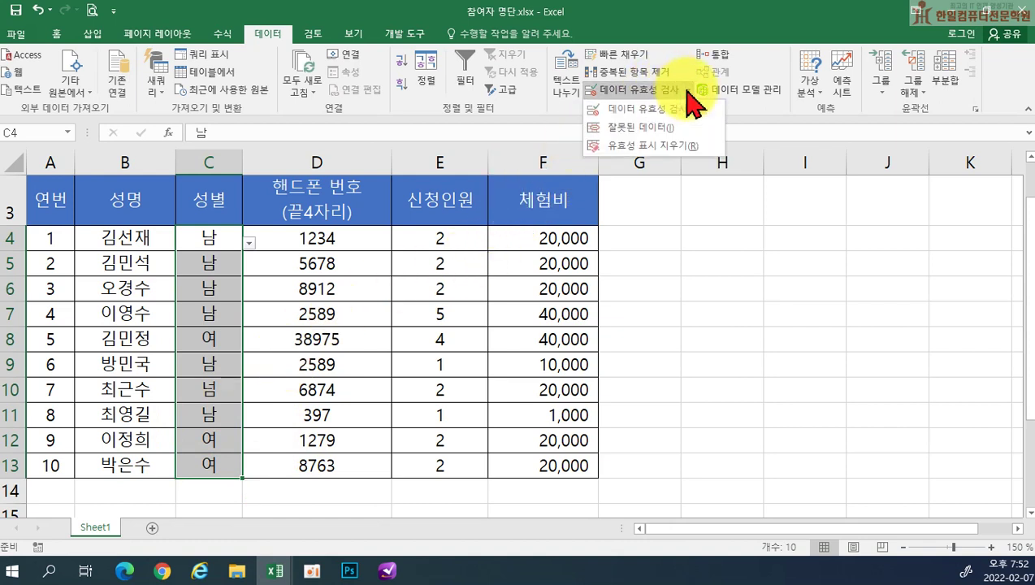
pyautogui.click(654, 128)
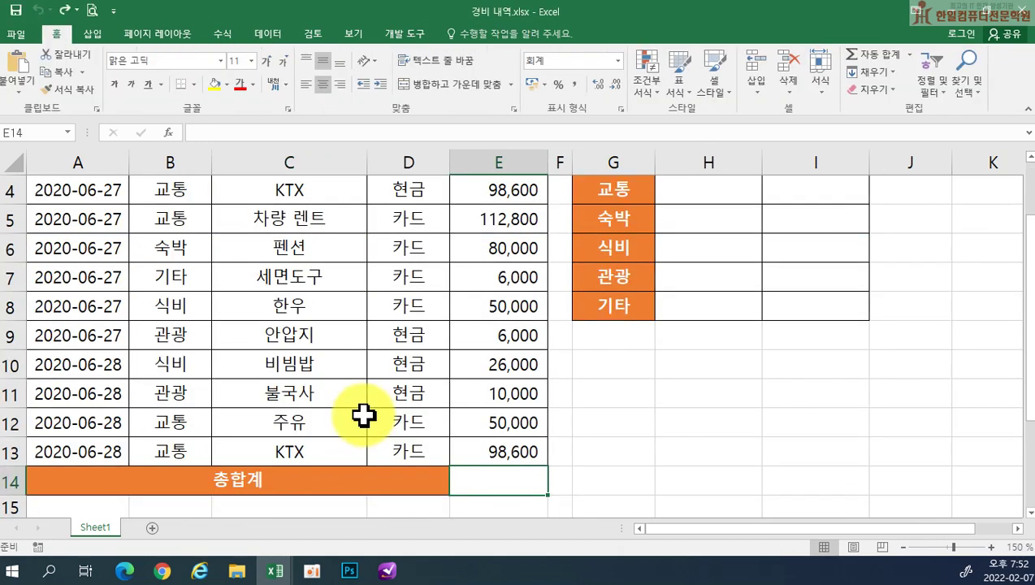
pyautogui.scroll(-1, 341, 438)
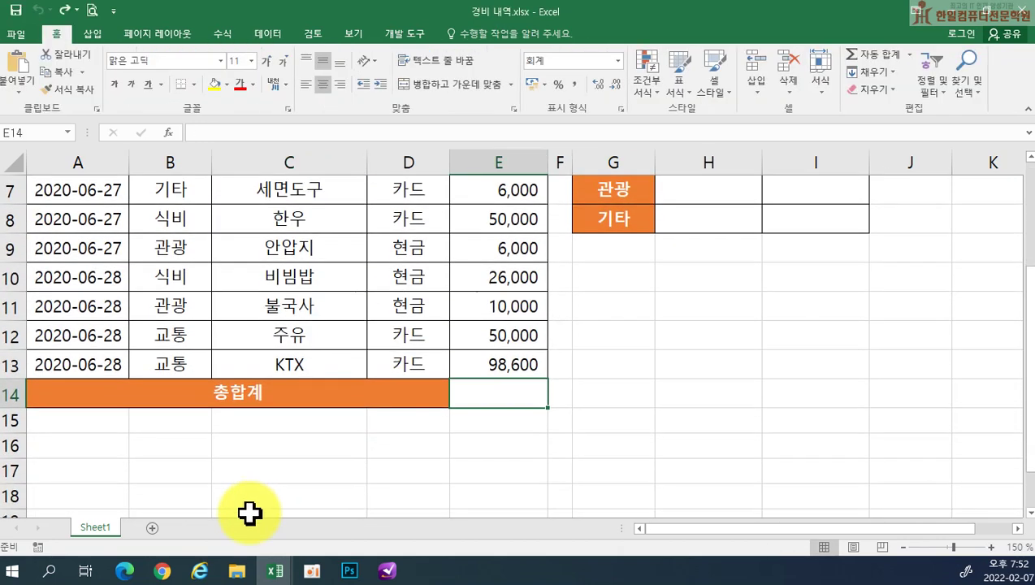
pyautogui.click(377, 509)
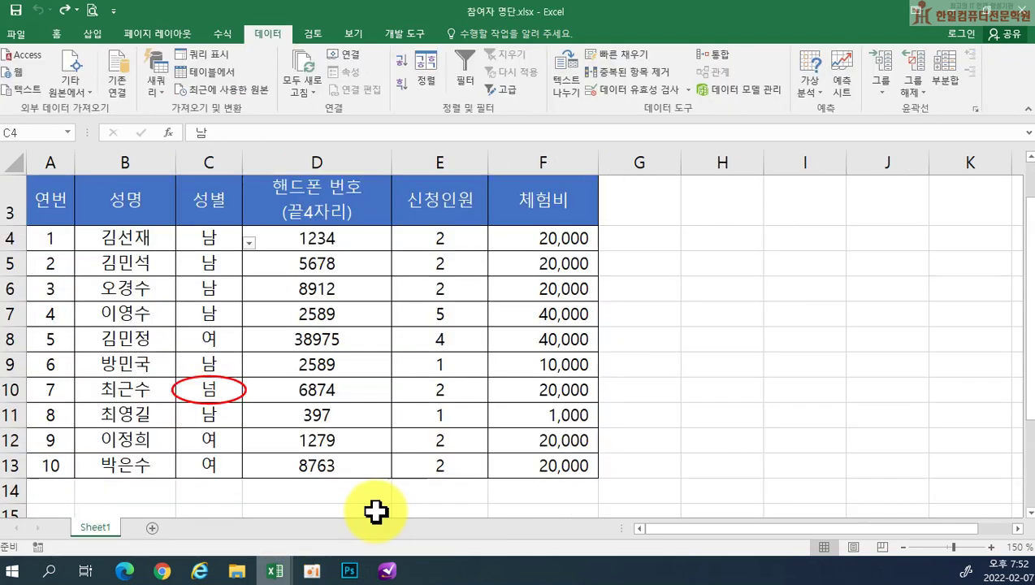
pyautogui.click(211, 396)
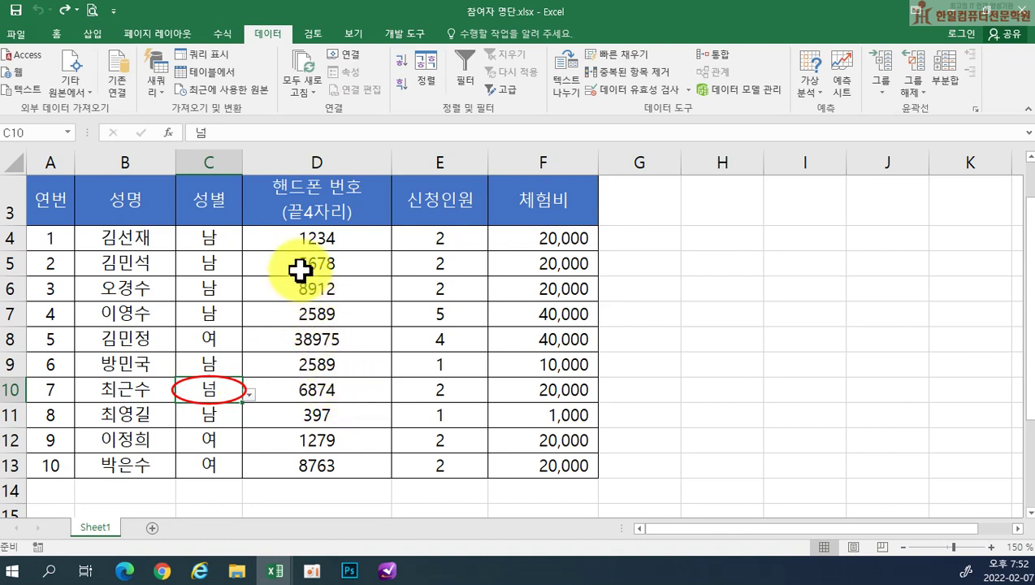
# Step: Restrict the 핸드폰 번호 cells D4:D13 with a data validation rule for a 텍스트 길이 equal to 4
pyautogui.moveTo(298, 235); pyautogui.dragTo(293, 457)
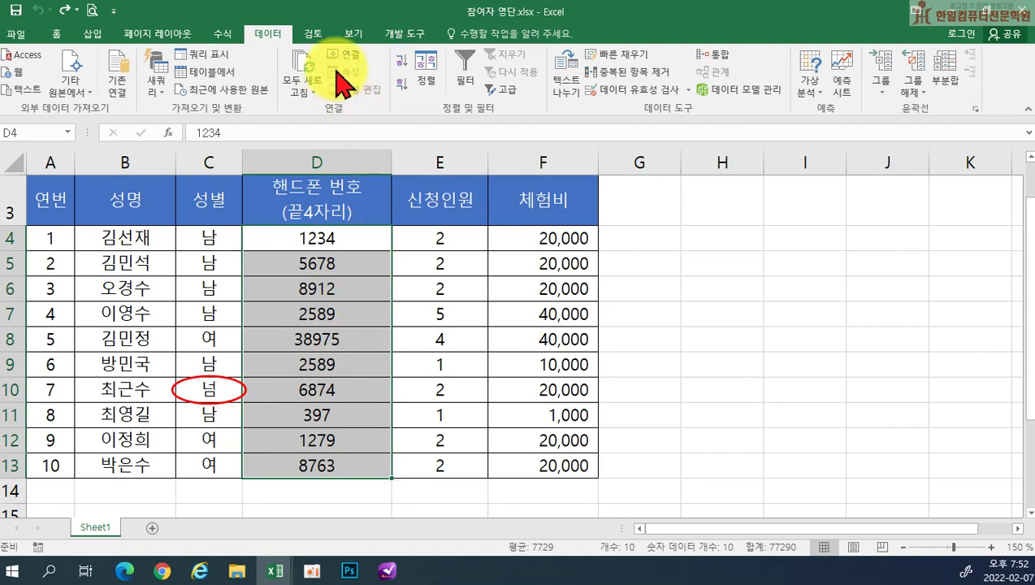
pyautogui.click(640, 94)
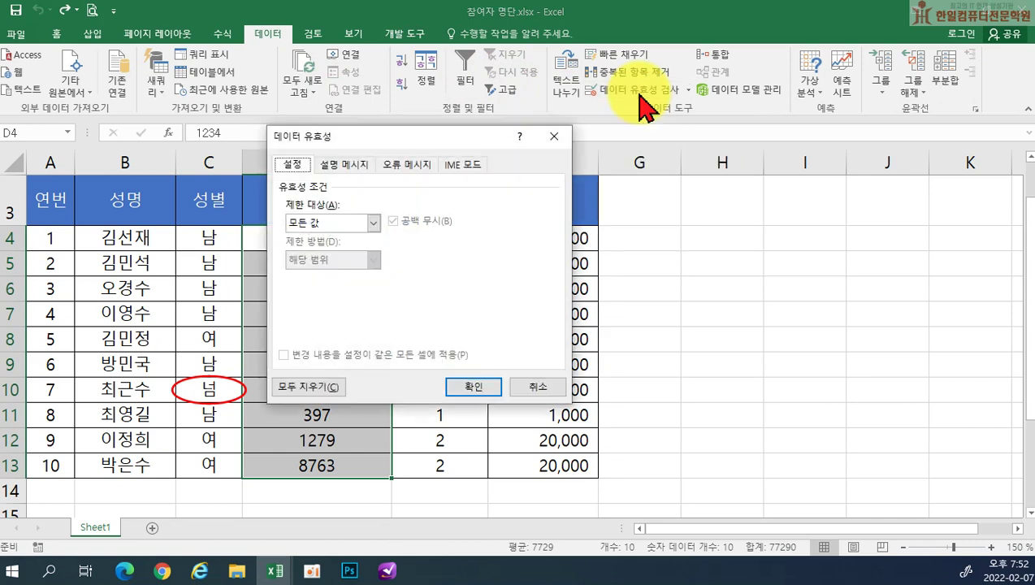
pyautogui.click(323, 223)
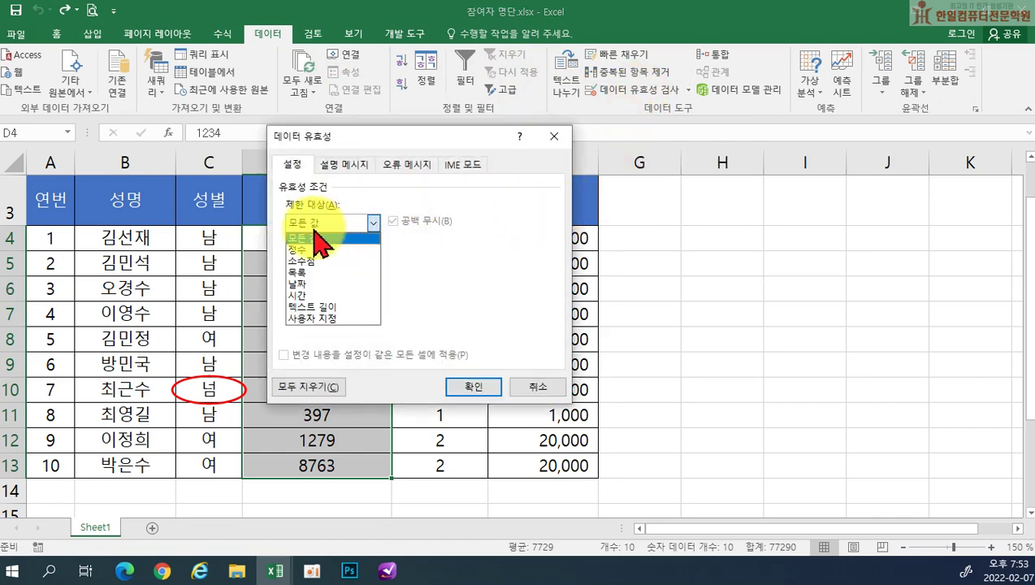
pyautogui.click(328, 306)
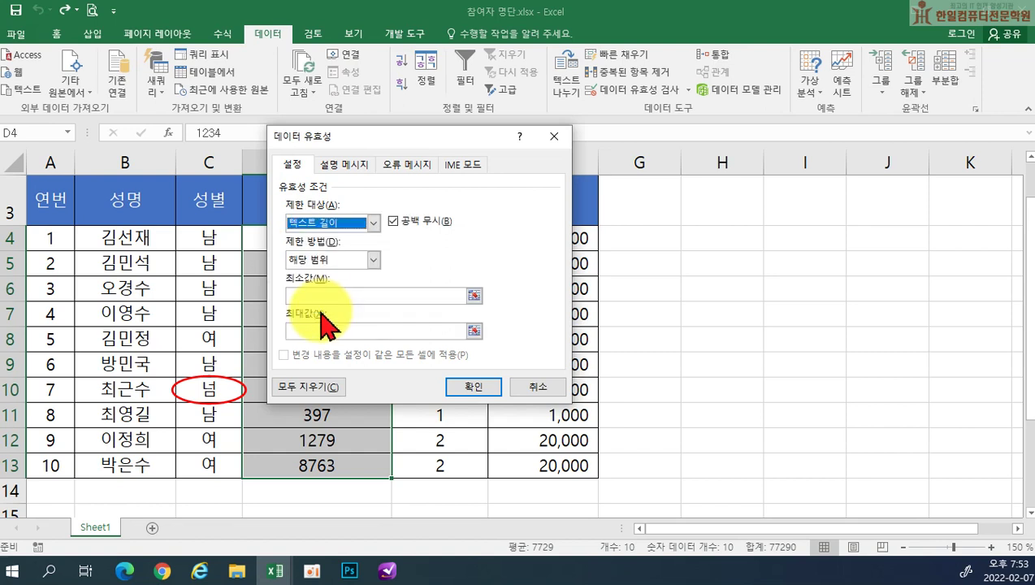
pyautogui.click(321, 261)
pyautogui.click(313, 296)
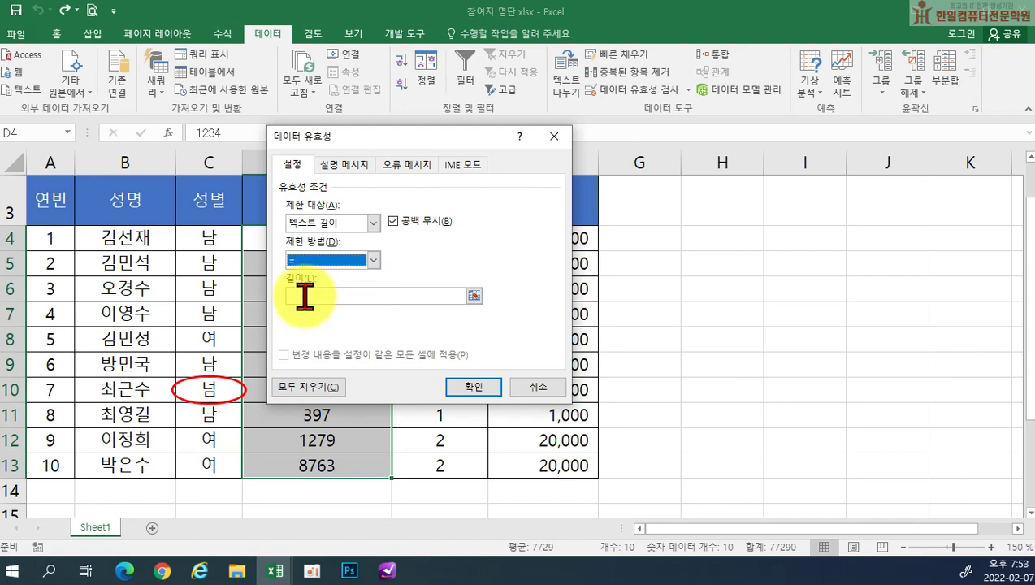
pyautogui.click(305, 296)
pyautogui.write('4')
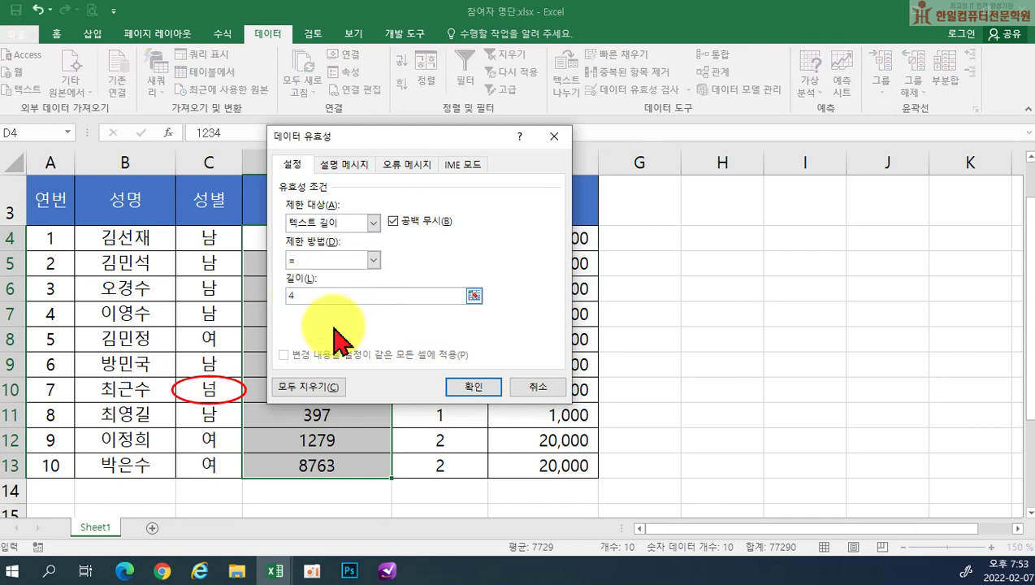
pyautogui.moveTo(393, 141); pyautogui.dragTo(525, 136)
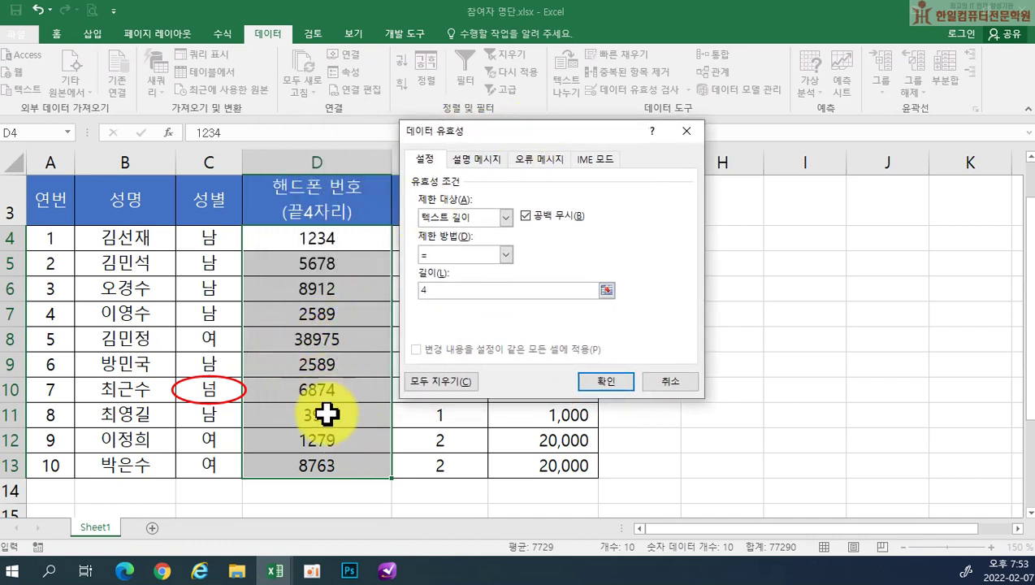
pyautogui.click(601, 383)
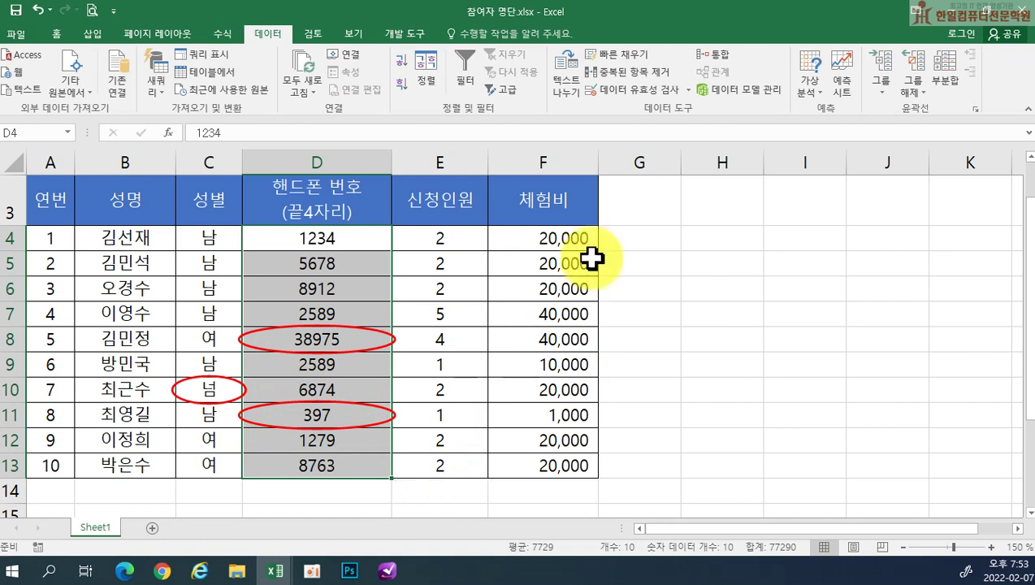
pyautogui.click(687, 90)
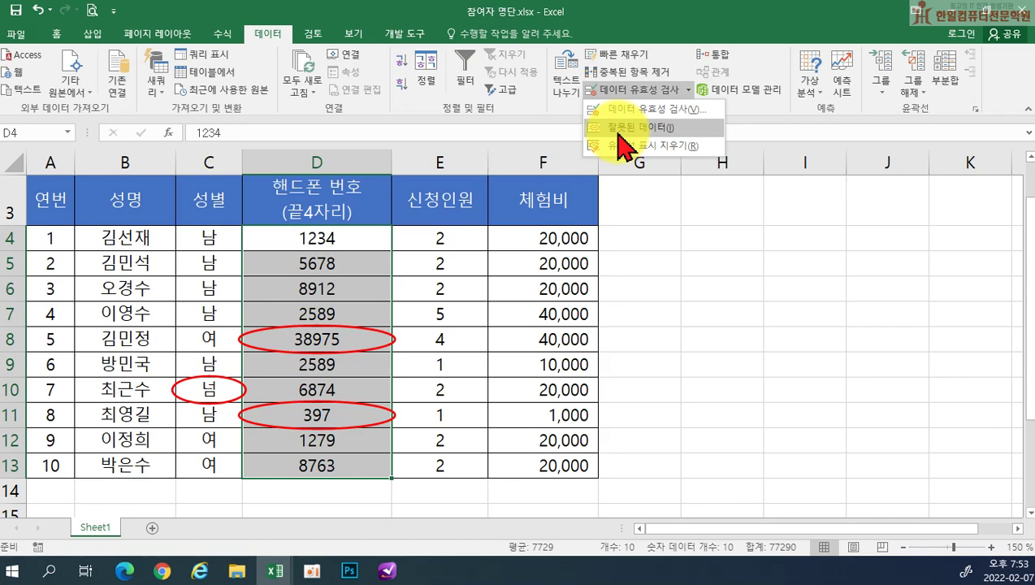
pyautogui.click(480, 235)
# Step: Restrict the 신청인원 cells E4:E13 with a data validation rule for 정수 values <= 4
pyautogui.click(464, 231)
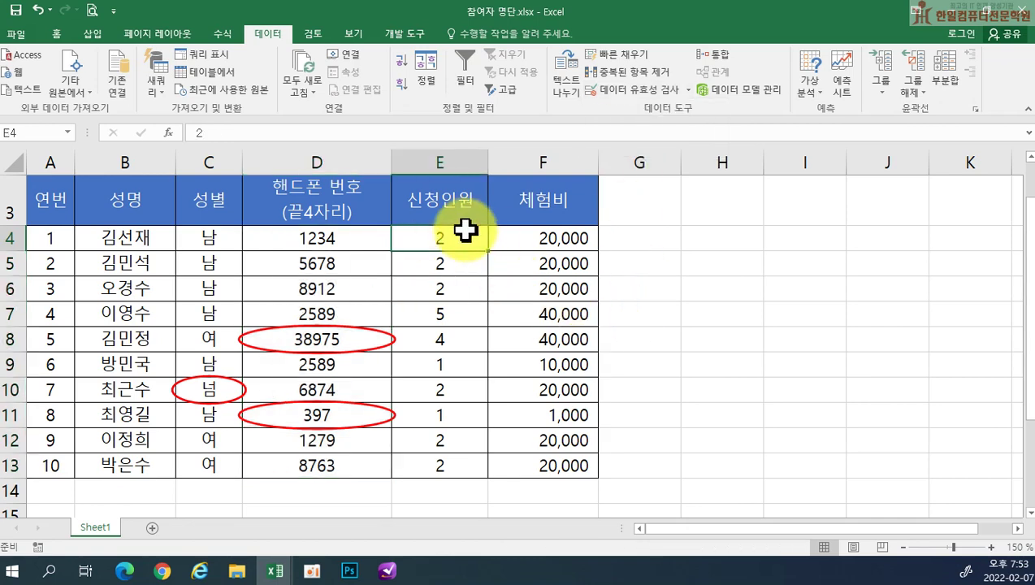
pyautogui.moveTo(465, 231); pyautogui.dragTo(471, 456)
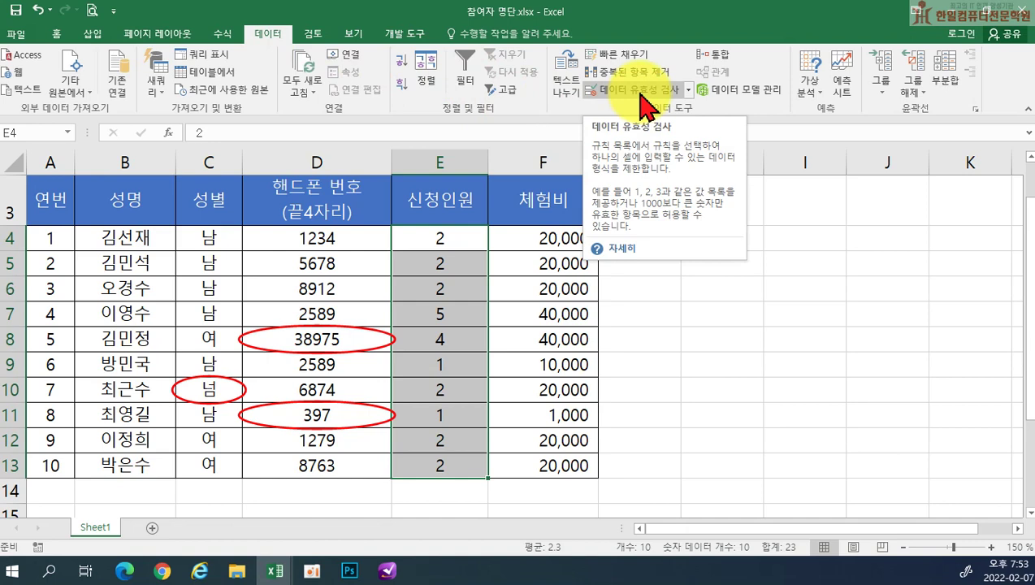
pyautogui.click(640, 91)
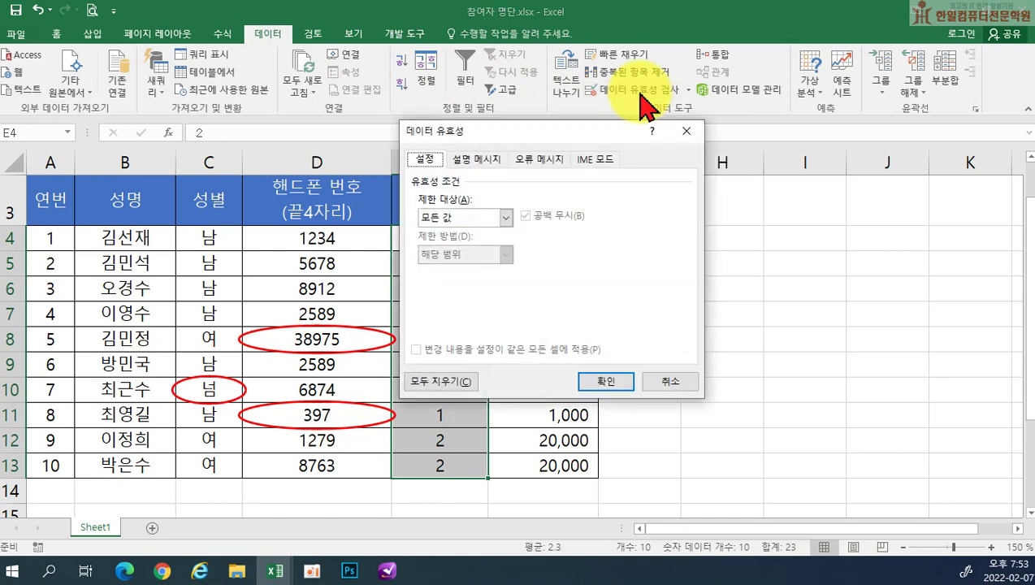
pyautogui.click(505, 218)
pyautogui.click(482, 241)
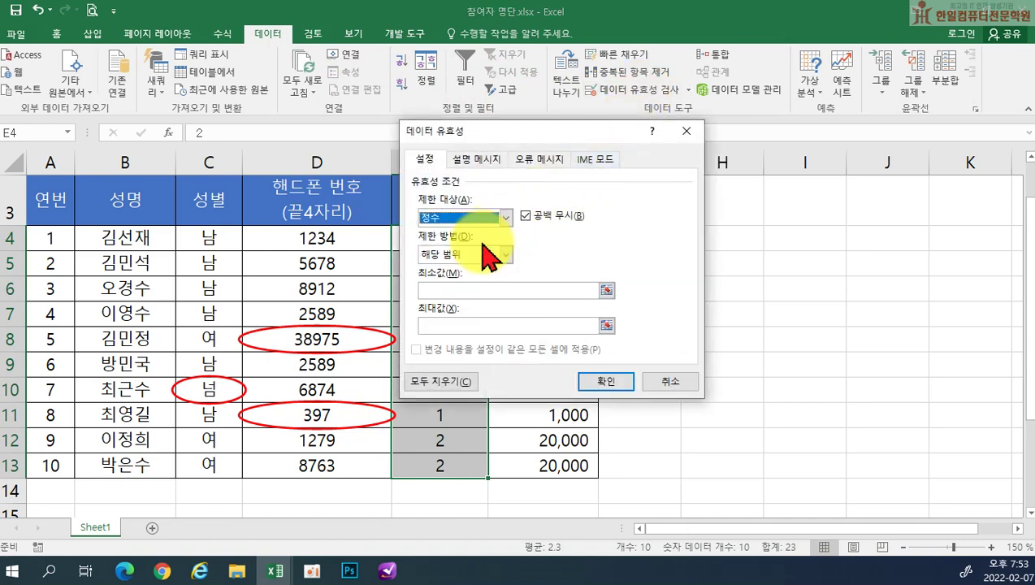
pyautogui.click(463, 255)
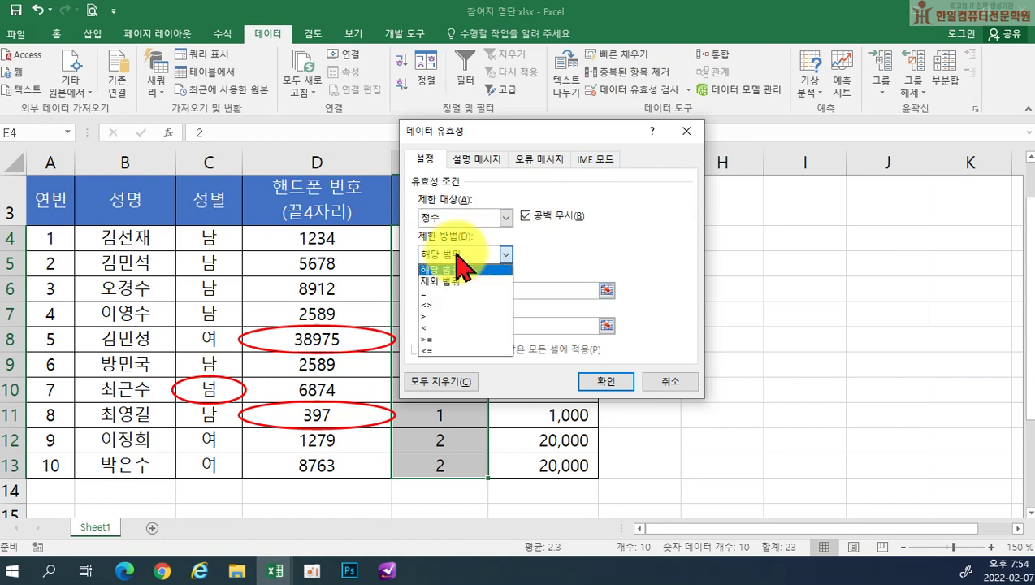
pyautogui.click(449, 349)
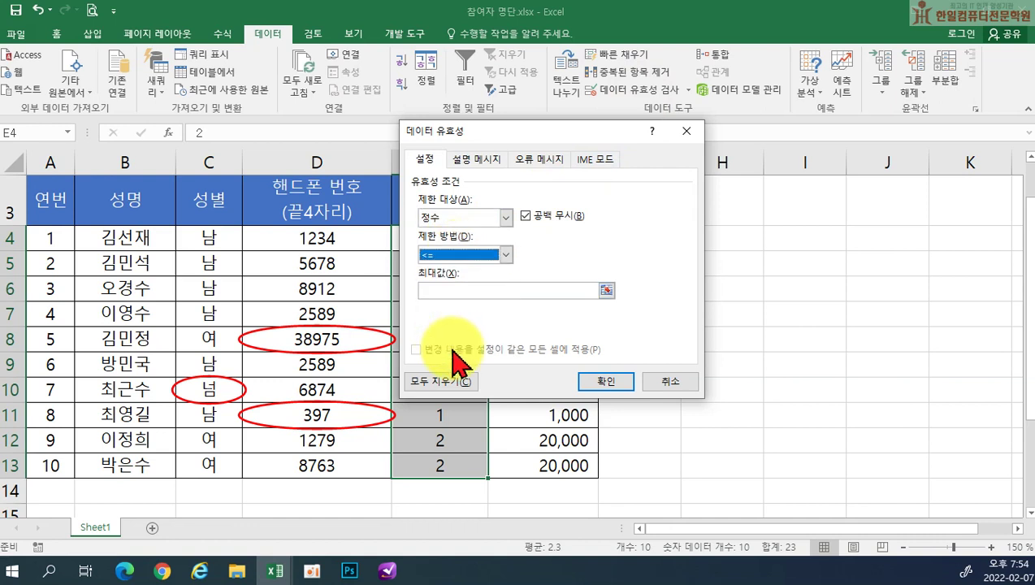
pyautogui.click(441, 290)
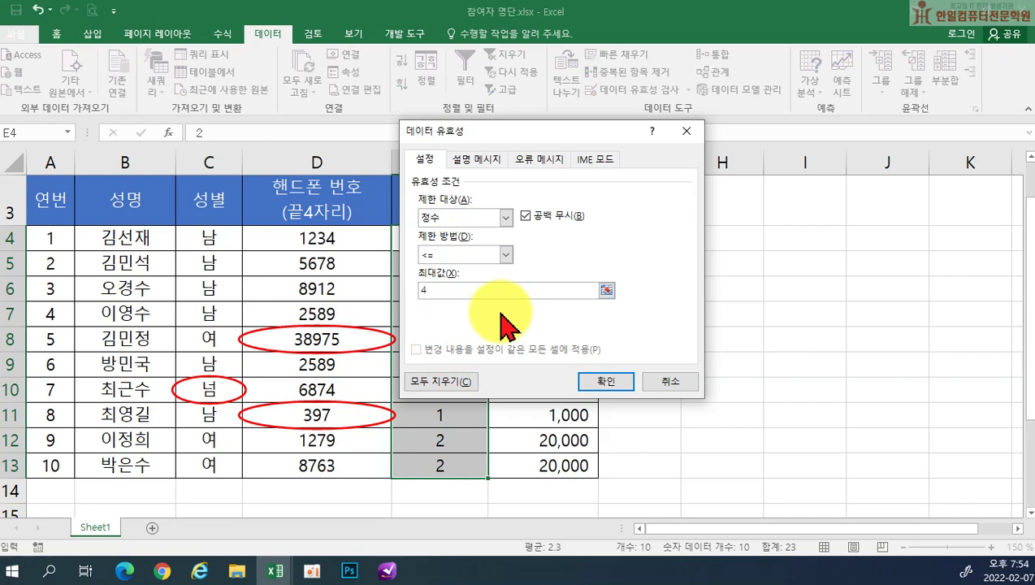
pyautogui.moveTo(489, 133); pyautogui.dragTo(681, 164)
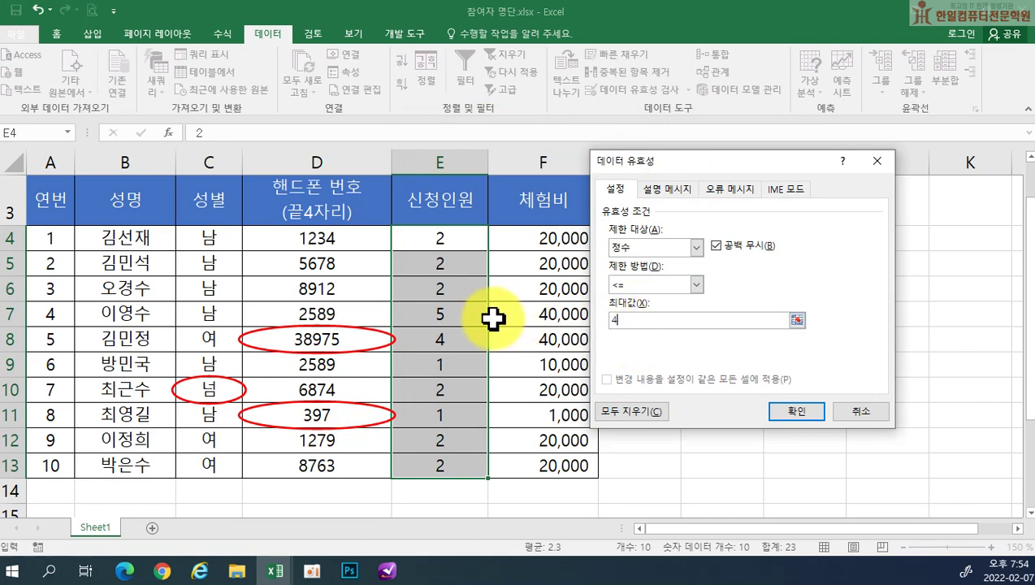
pyautogui.click(798, 413)
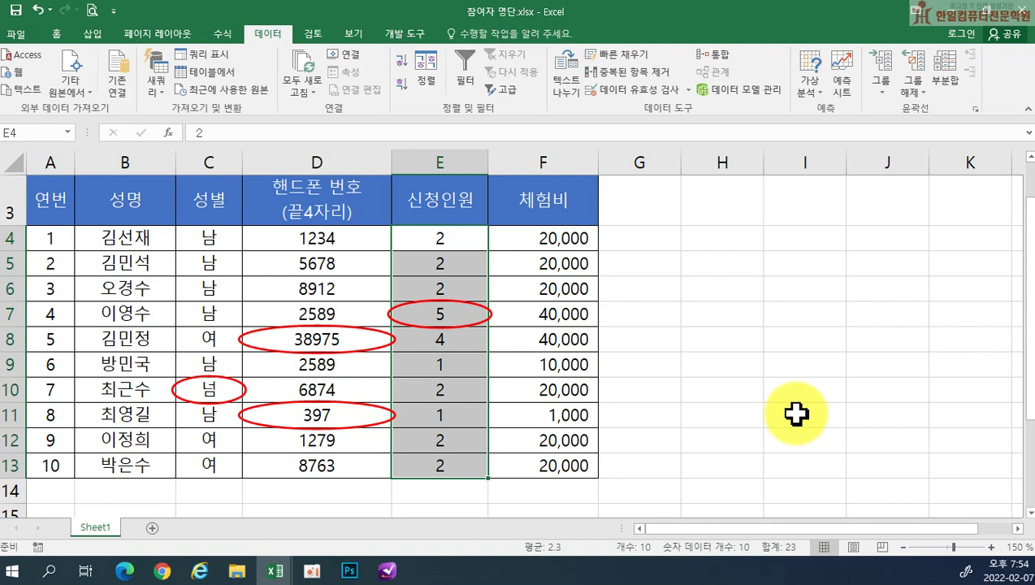
# Step: Restrict the 체험비 cells F4:F13 with a data validation rule for 정수 values between 10000 and 40000
pyautogui.moveTo(538, 238); pyautogui.dragTo(538, 460)
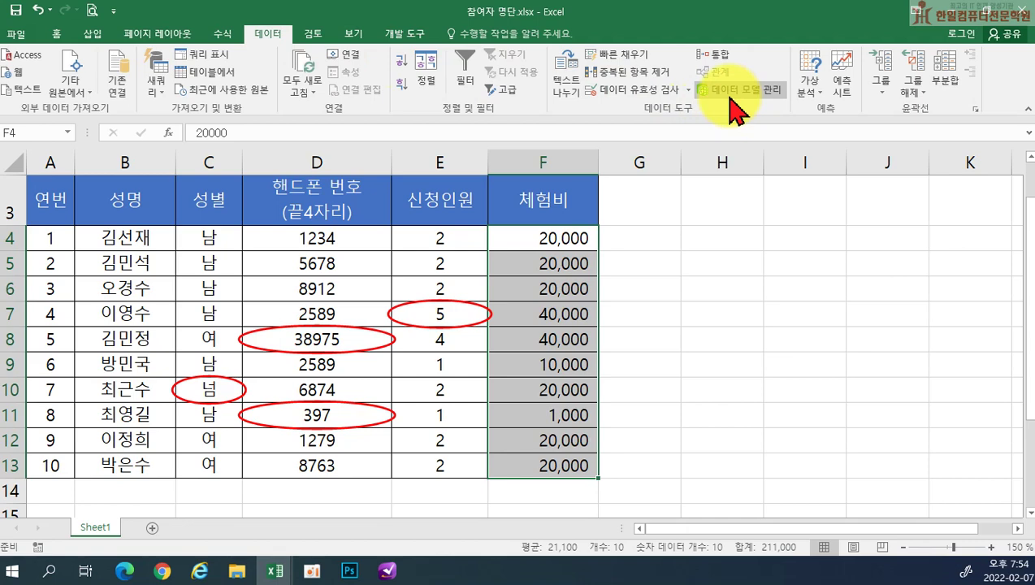
pyautogui.click(641, 90)
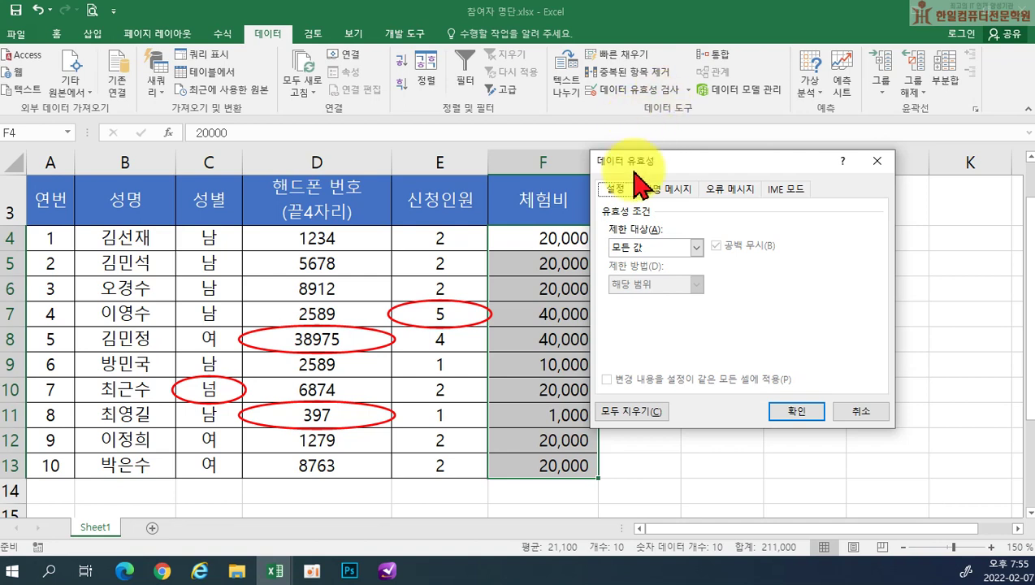
pyautogui.click(648, 245)
pyautogui.click(655, 271)
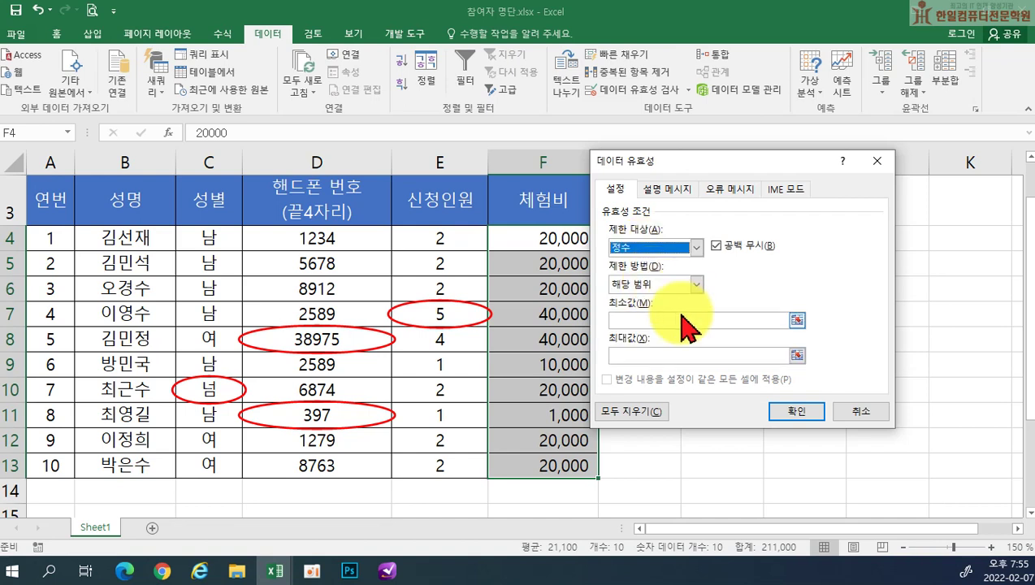
pyautogui.click(635, 320)
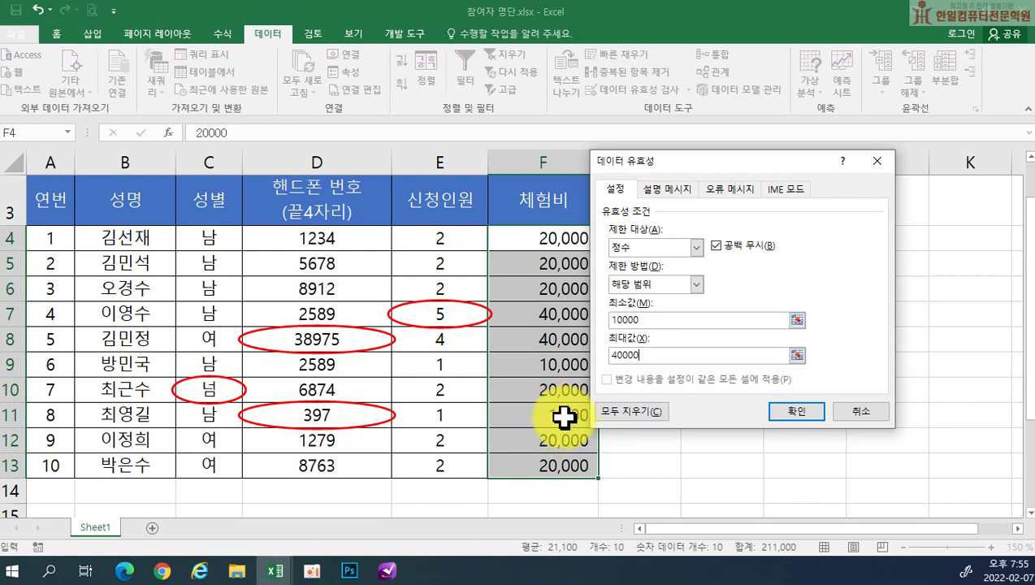
pyautogui.click(797, 416)
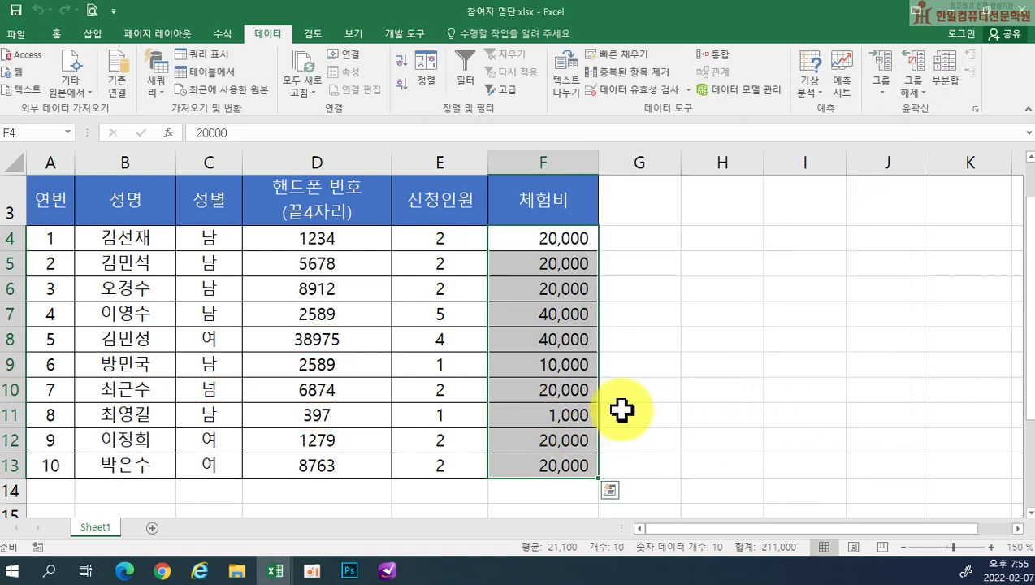
# Step: Select the 체험비 cell F11 and circle the invalid data on the participant sheet
pyautogui.click(575, 410)
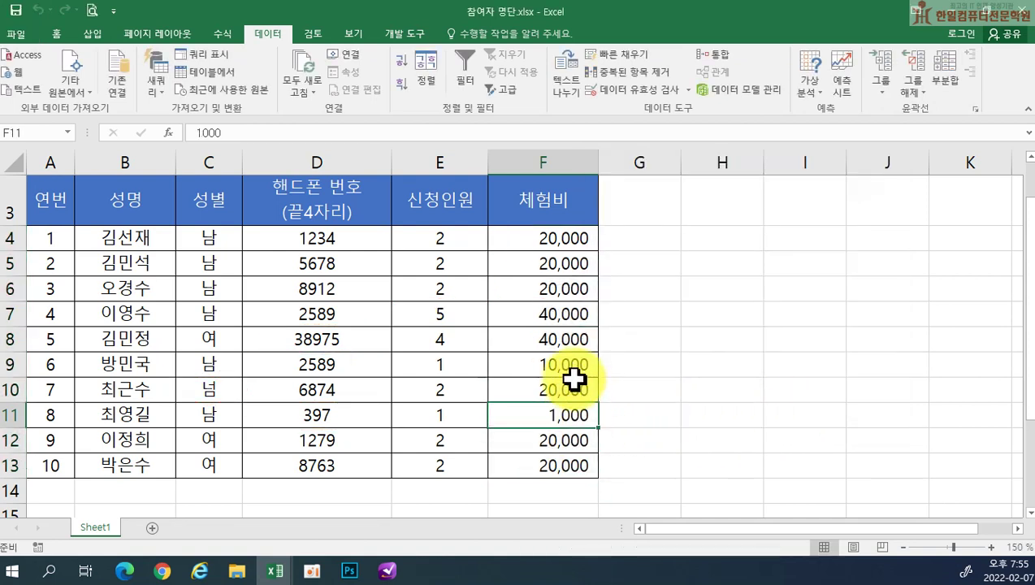
pyautogui.click(687, 90)
pyautogui.click(670, 131)
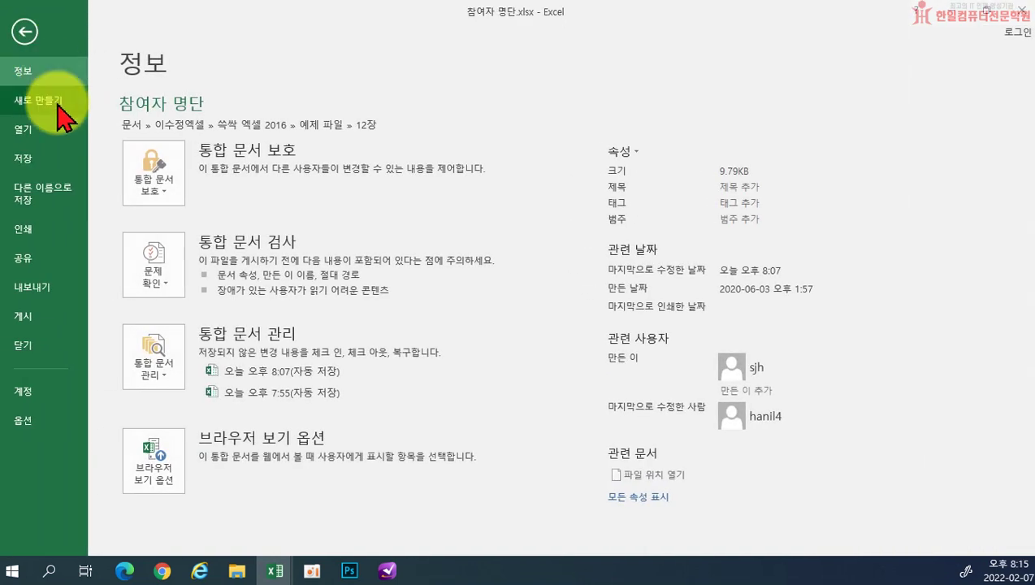
# Step: Try to open 경비 내역.xlsx from the 13장 folder of 예제 파일
pyautogui.click(51, 129)
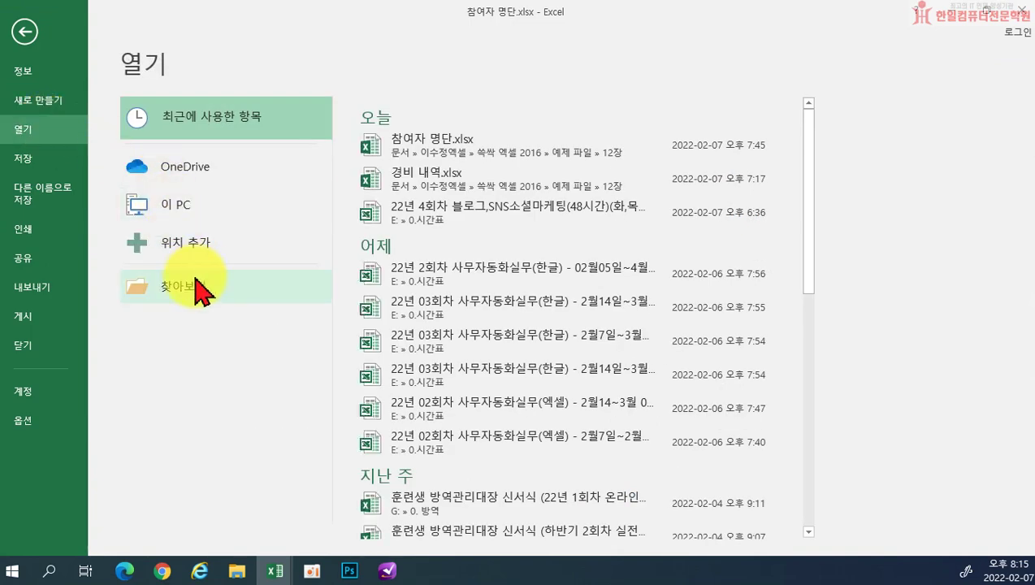
pyautogui.click(197, 284)
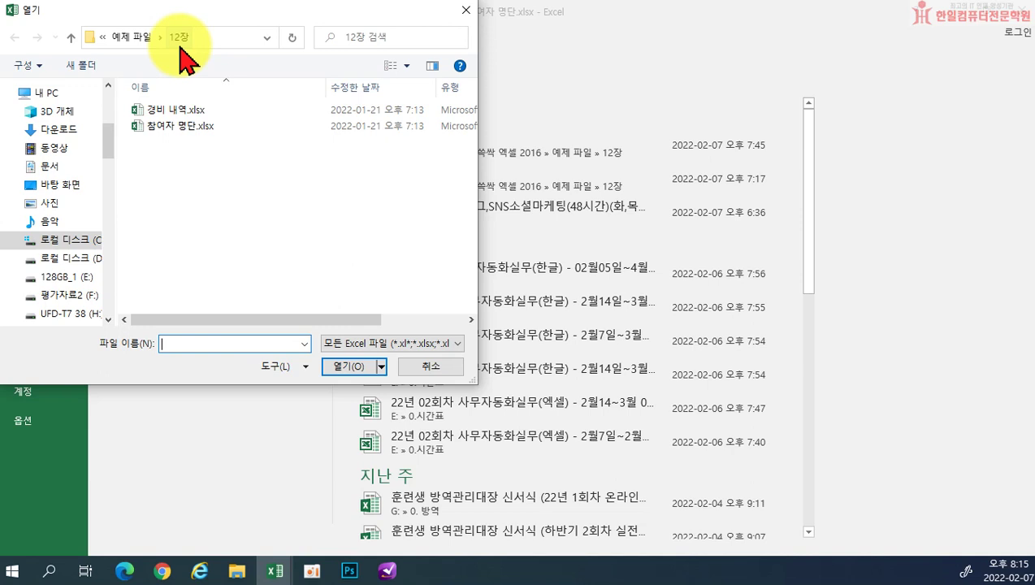
pyautogui.click(145, 37)
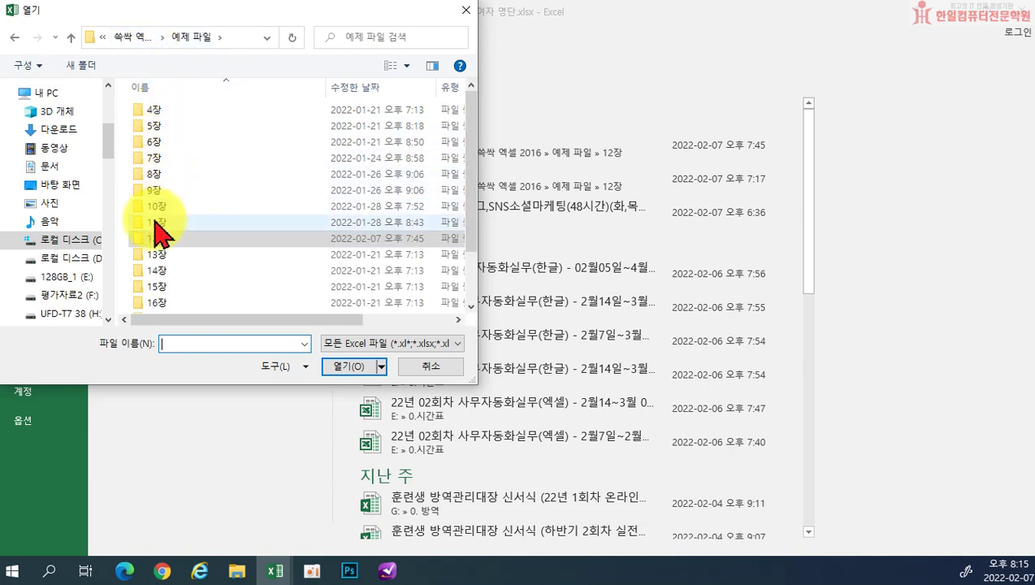
pyautogui.doubleClick(163, 258)
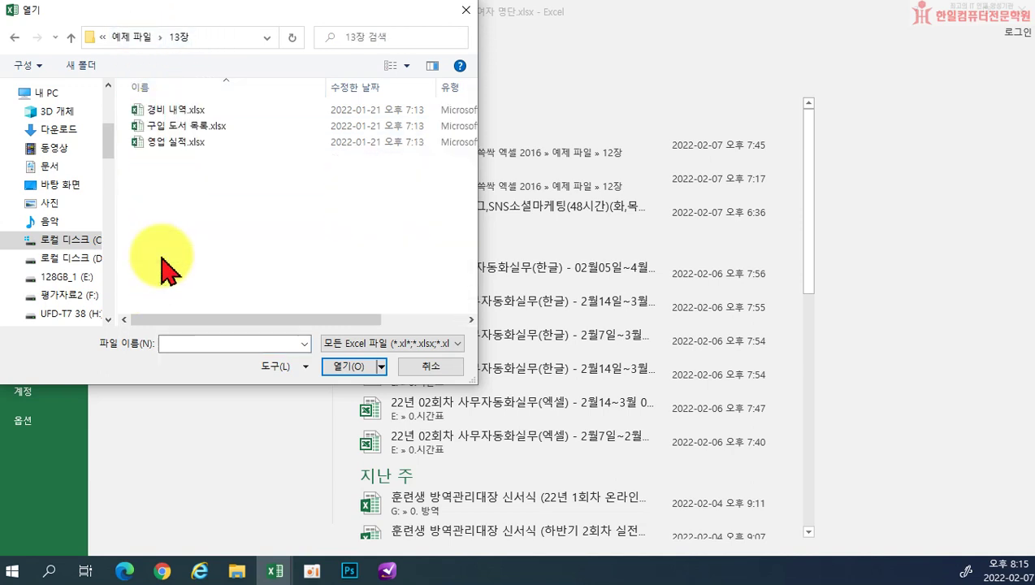
pyautogui.doubleClick(177, 109)
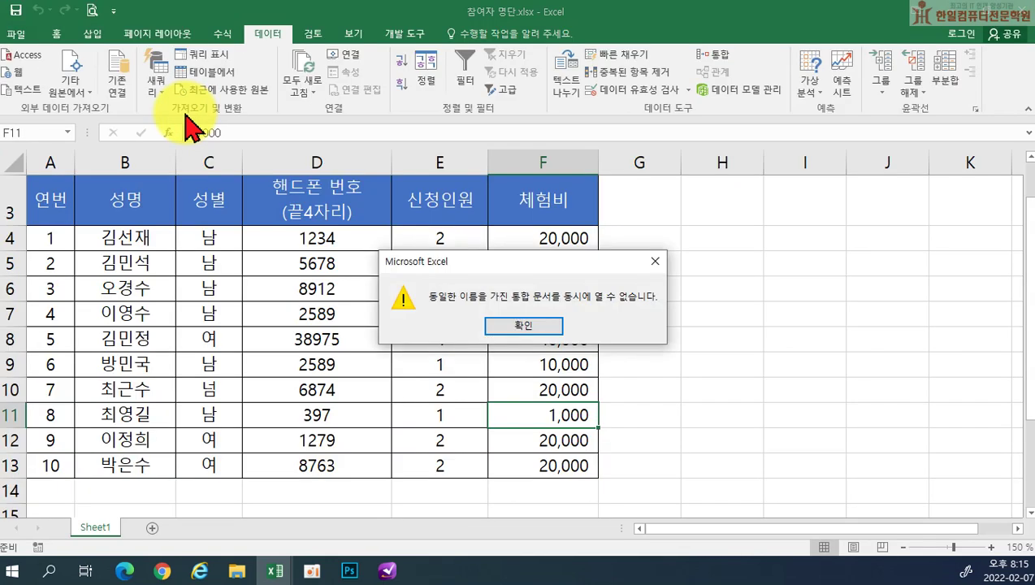
pyautogui.click(546, 335)
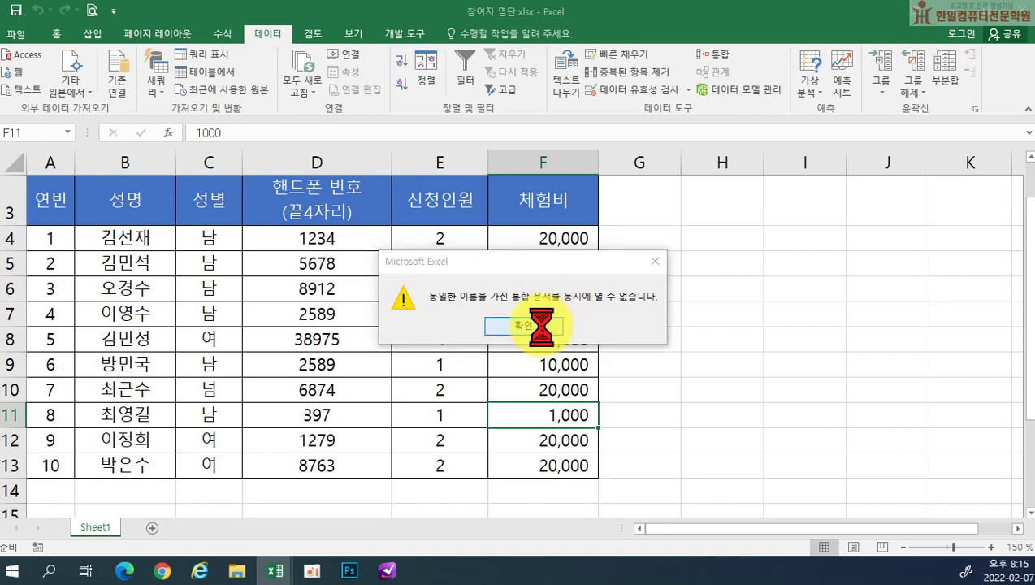
# Step: Close the already open 경비 내역.xlsx workbook without saving its changes
pyautogui.moveTo(270, 573)
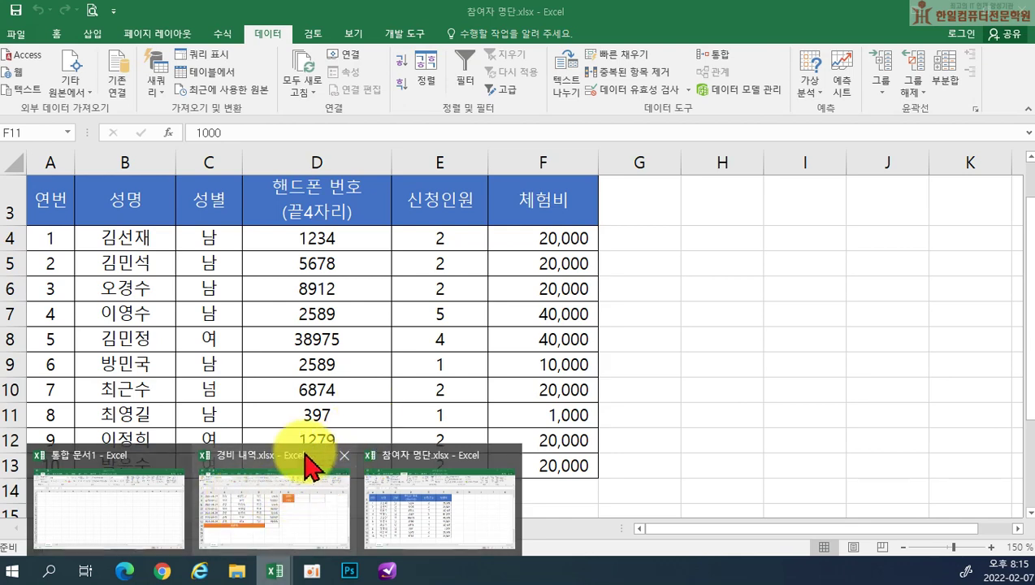
pyautogui.click(344, 456)
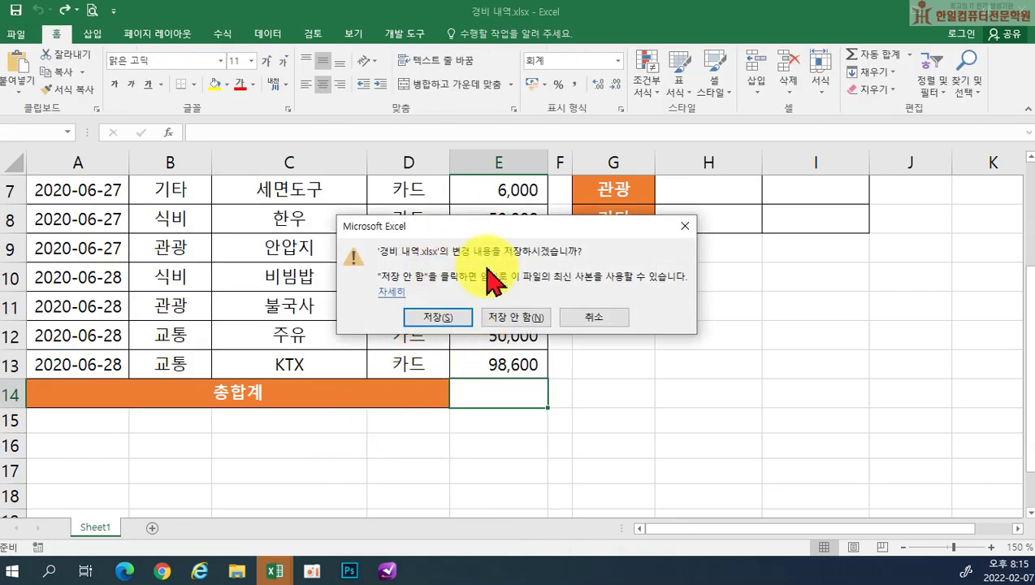
pyautogui.click(505, 319)
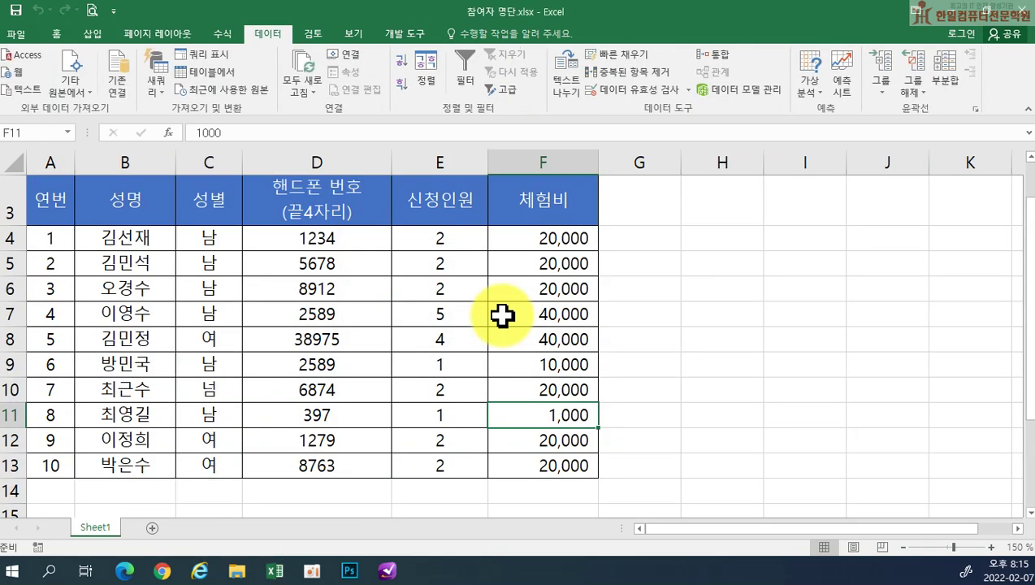
# Step: Open 경비 내역.xlsx from the 13장 folder of 예제 파일 and enable editing
pyautogui.click(14, 35)
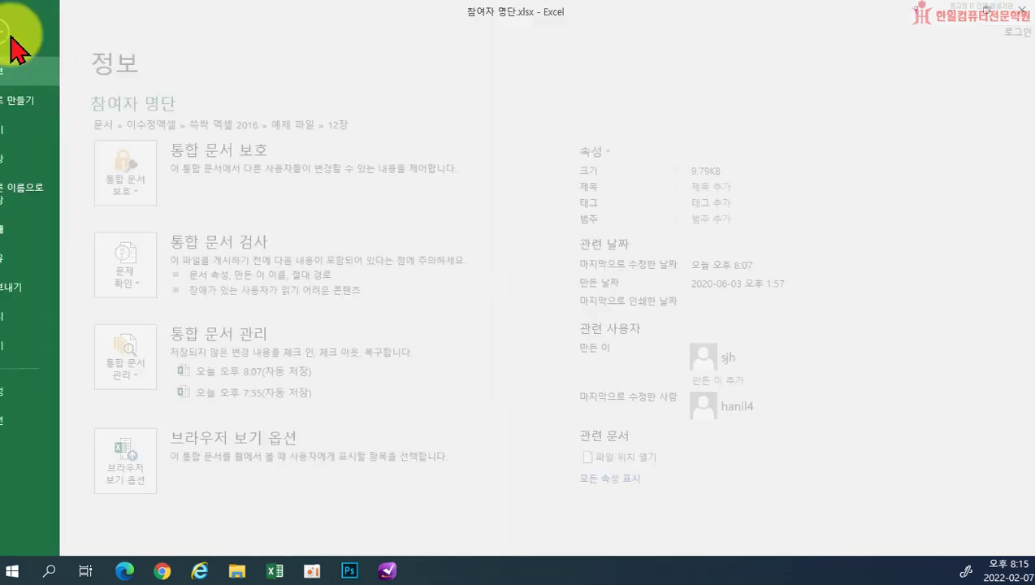
pyautogui.click(22, 134)
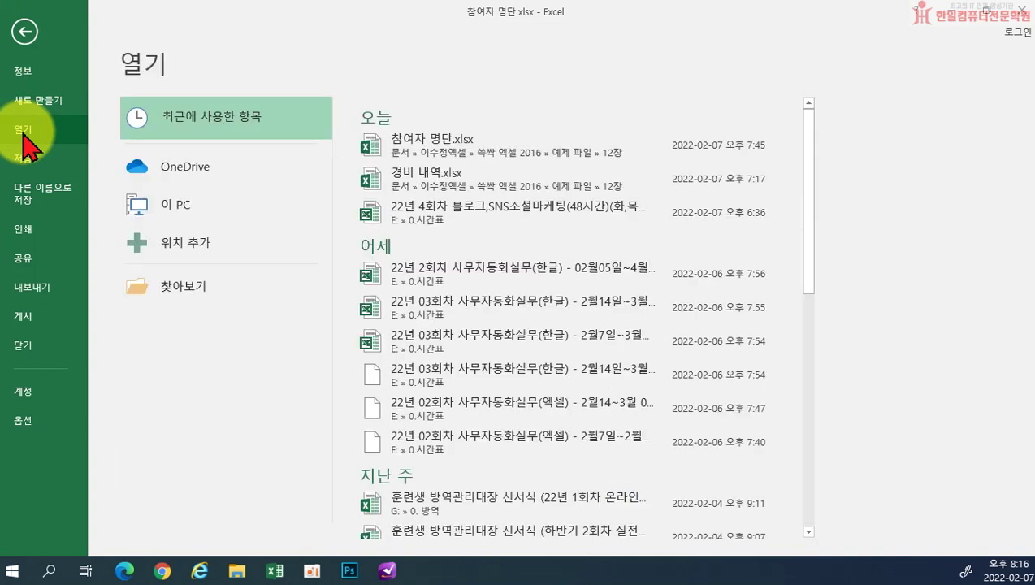
pyautogui.click(204, 286)
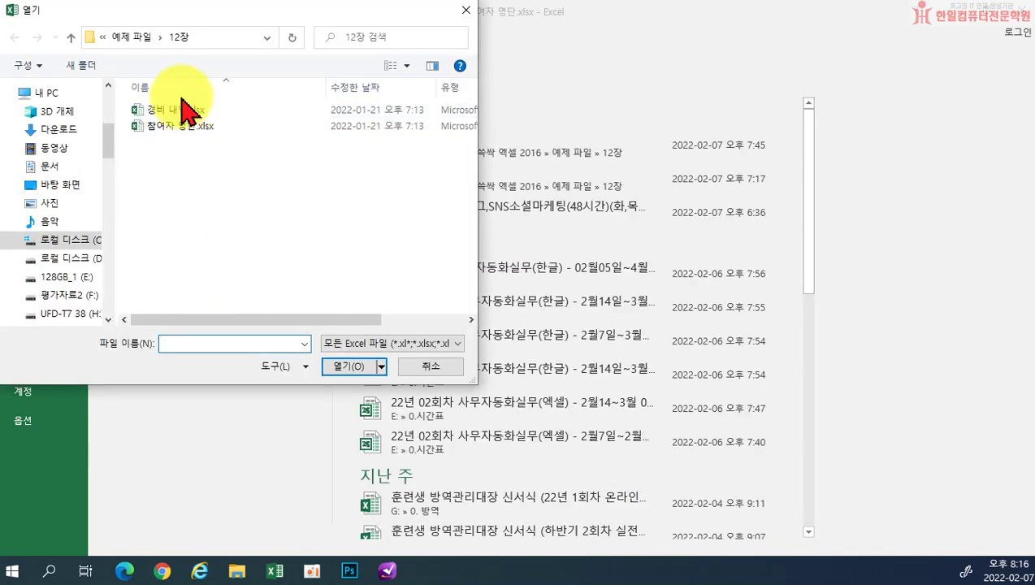
pyautogui.click(132, 39)
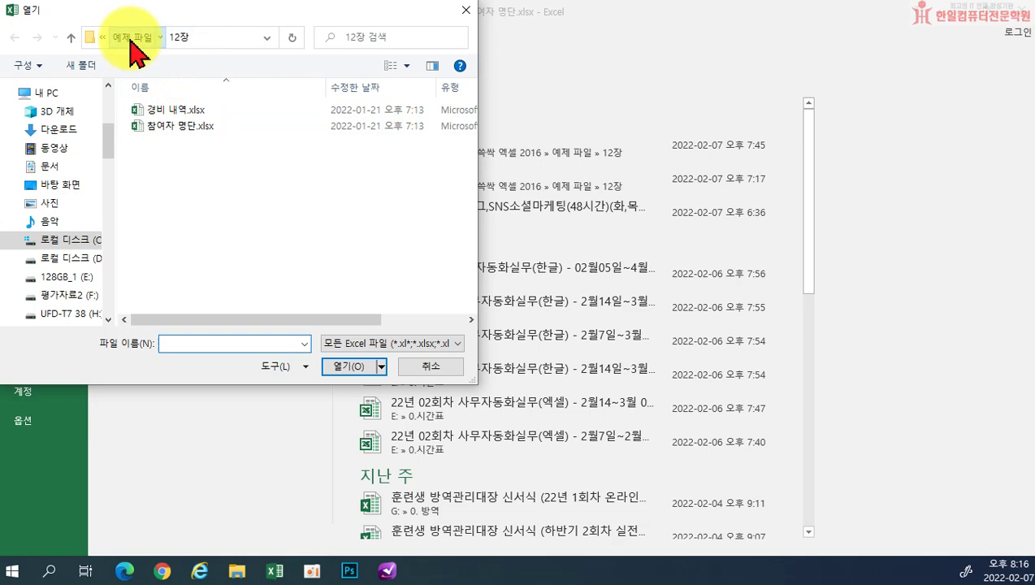
pyautogui.doubleClick(159, 255)
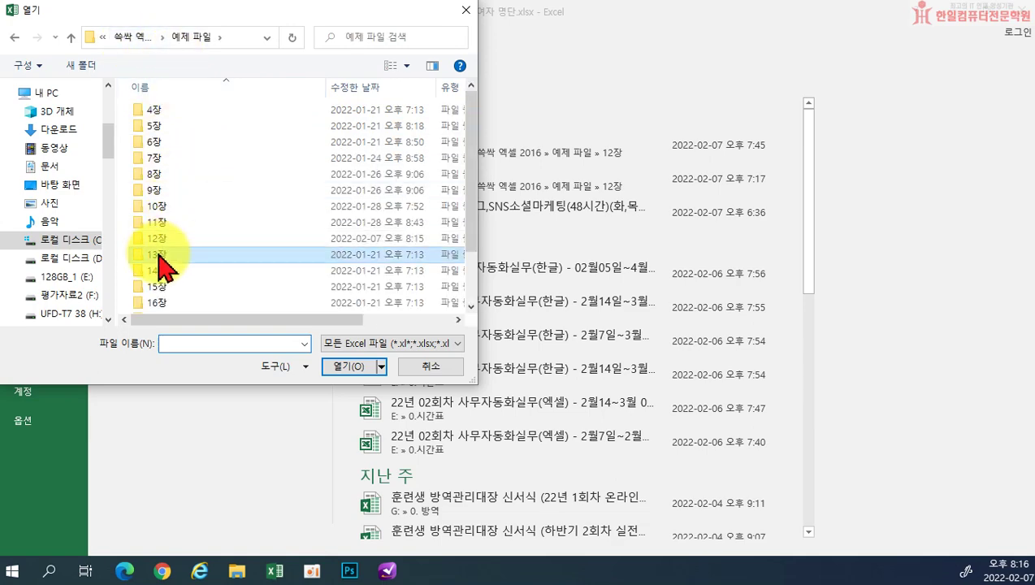
pyautogui.doubleClick(170, 113)
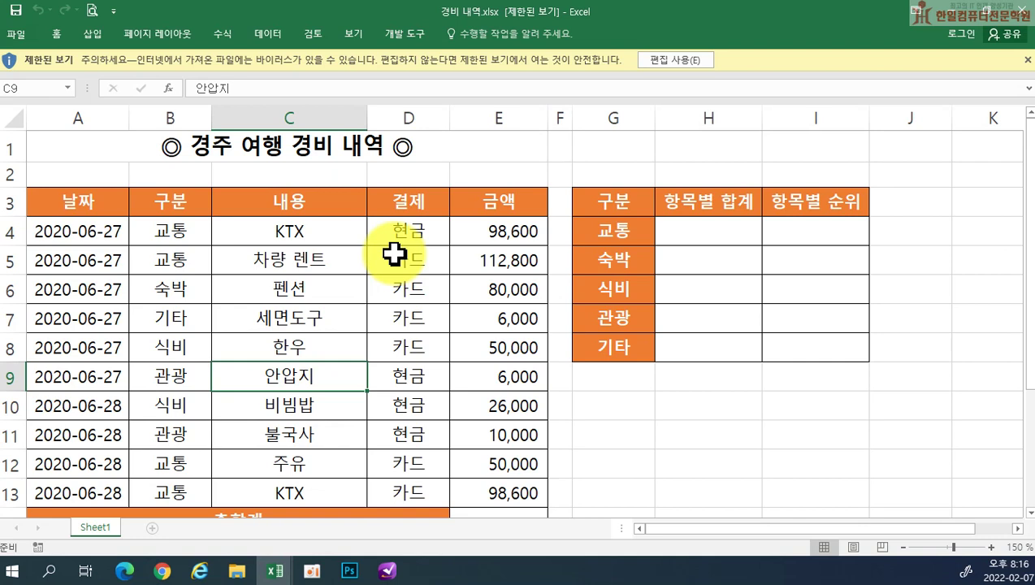
pyautogui.click(678, 65)
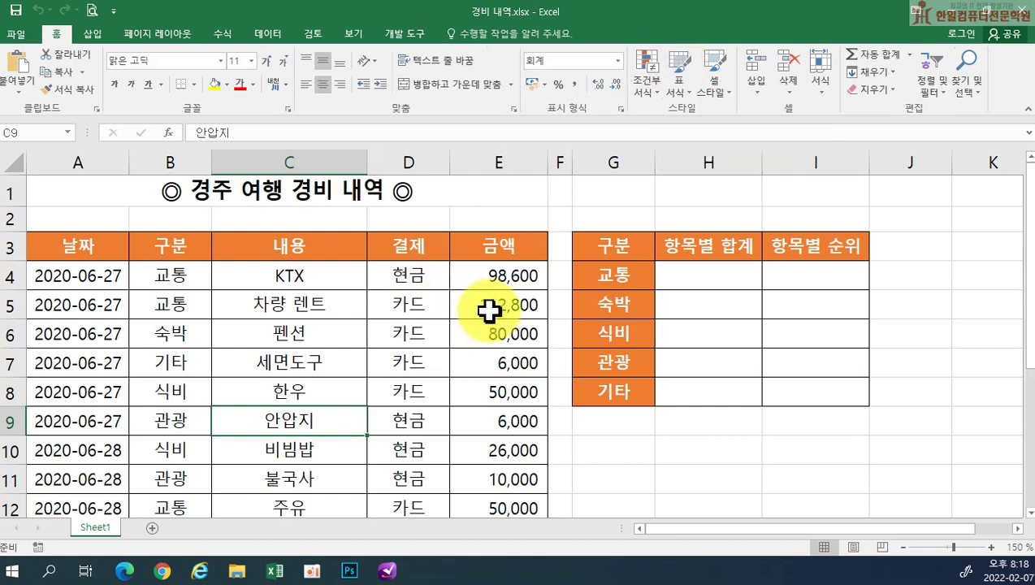
# Step: Total the 금액 column in the 총합계 cell E14 with the formula =SUM(E4:E13)
pyautogui.scroll(-3, 497, 342)
pyautogui.scroll(1, 503, 349)
pyautogui.scroll(2, 502, 349)
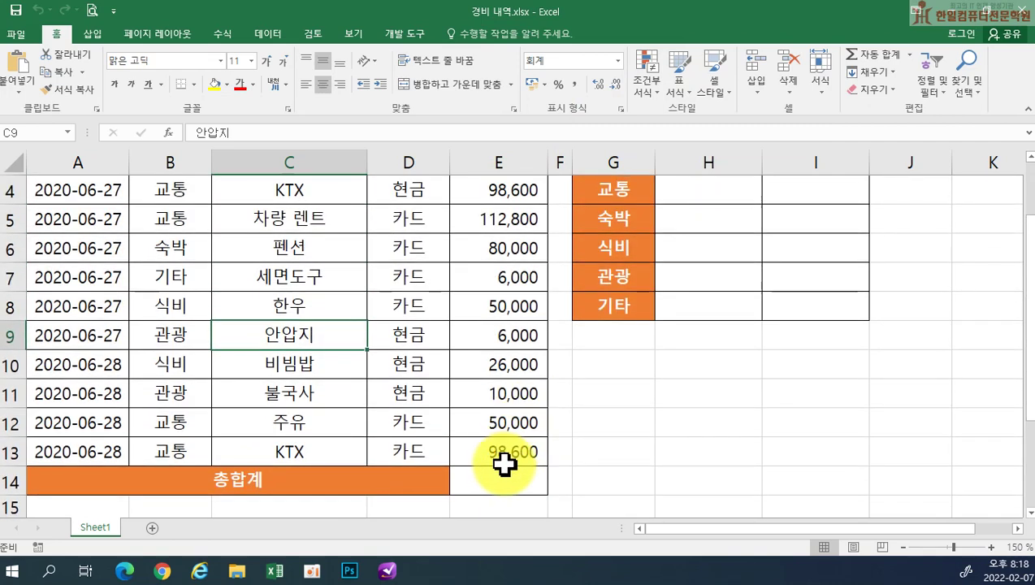
pyautogui.scroll(-2, 492, 281)
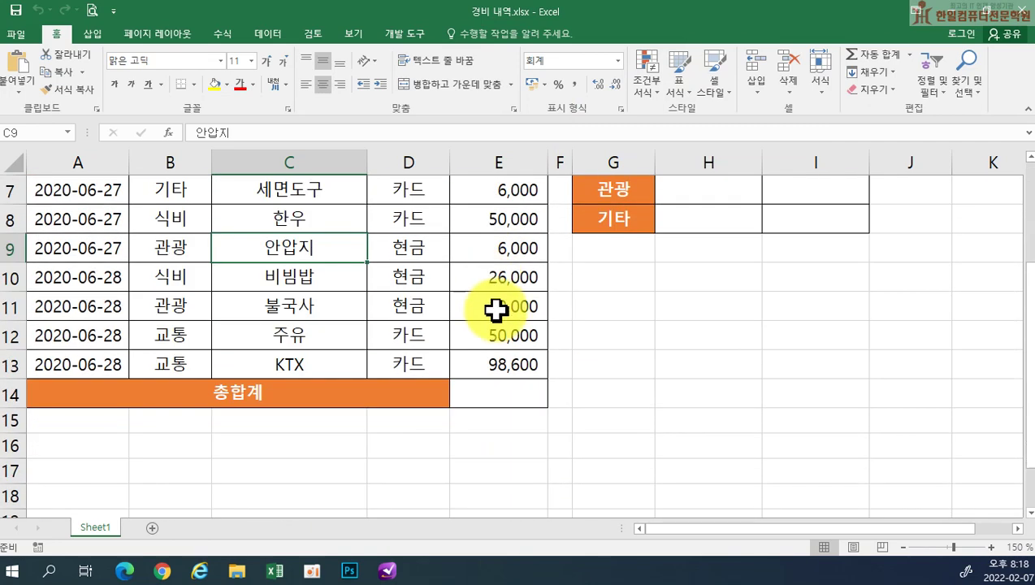
pyautogui.click(503, 396)
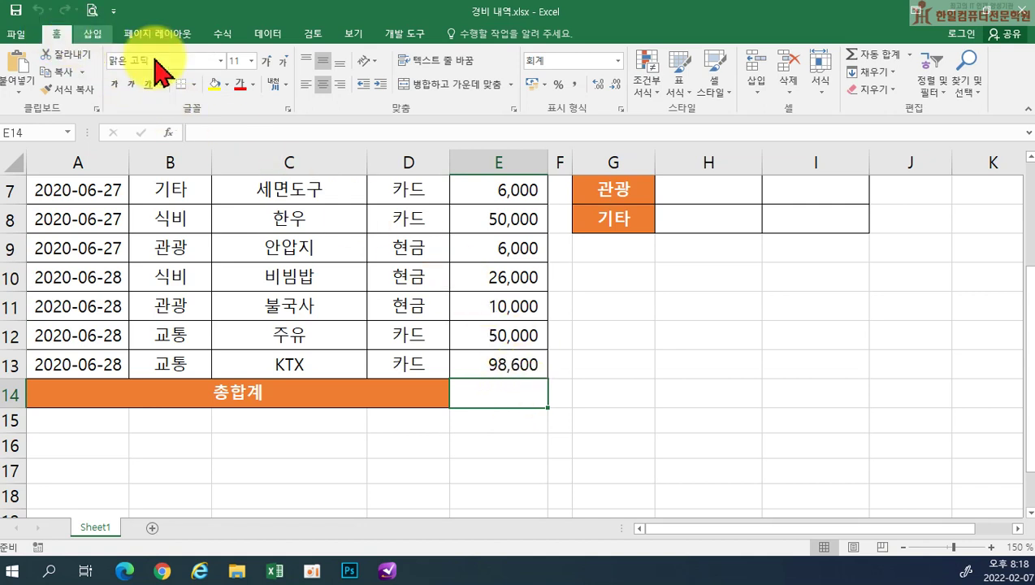
pyautogui.click(880, 57)
pyautogui.scroll(2, 646, 316)
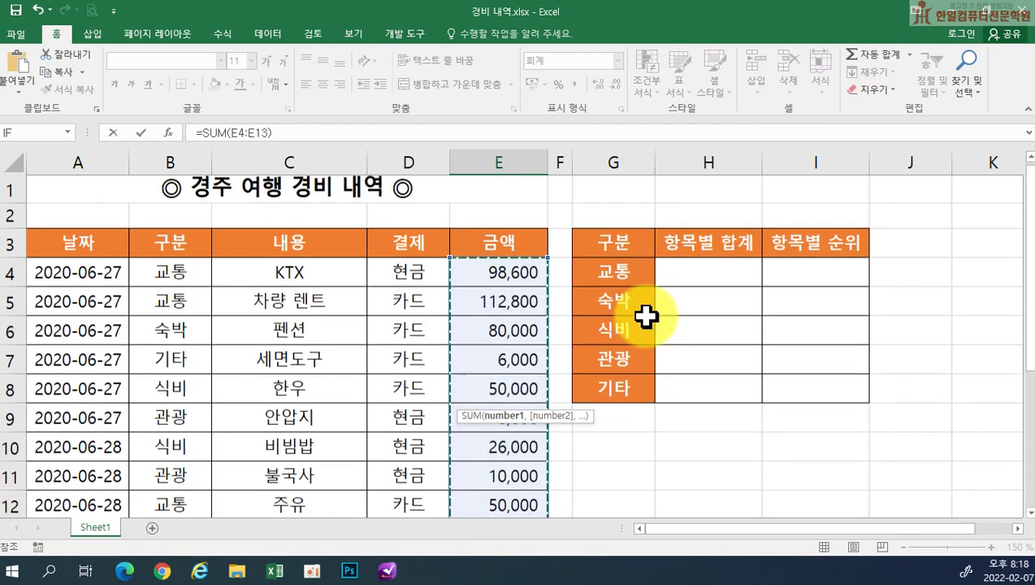
pyautogui.scroll(-1, 645, 317)
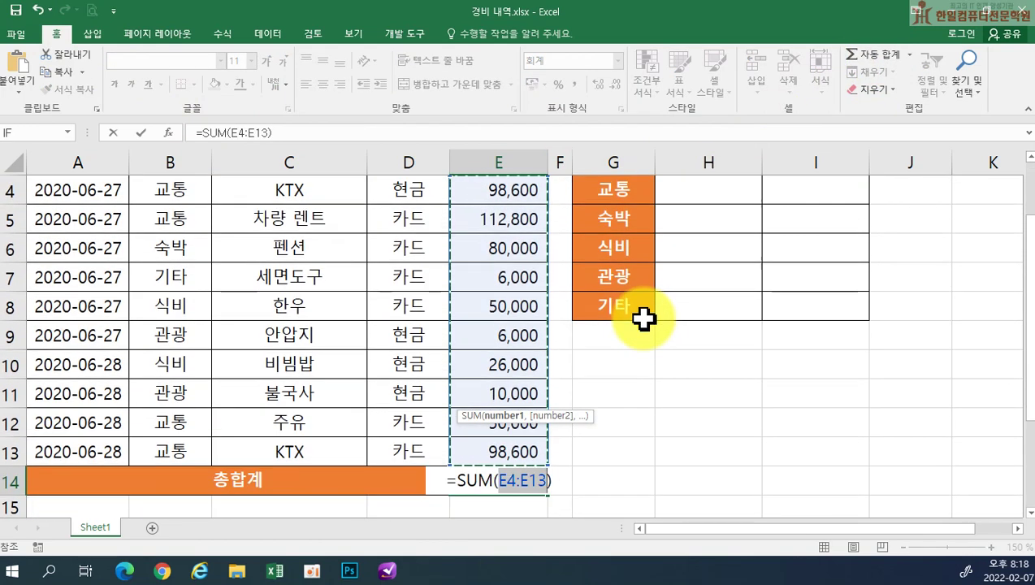
pyautogui.press('Return')
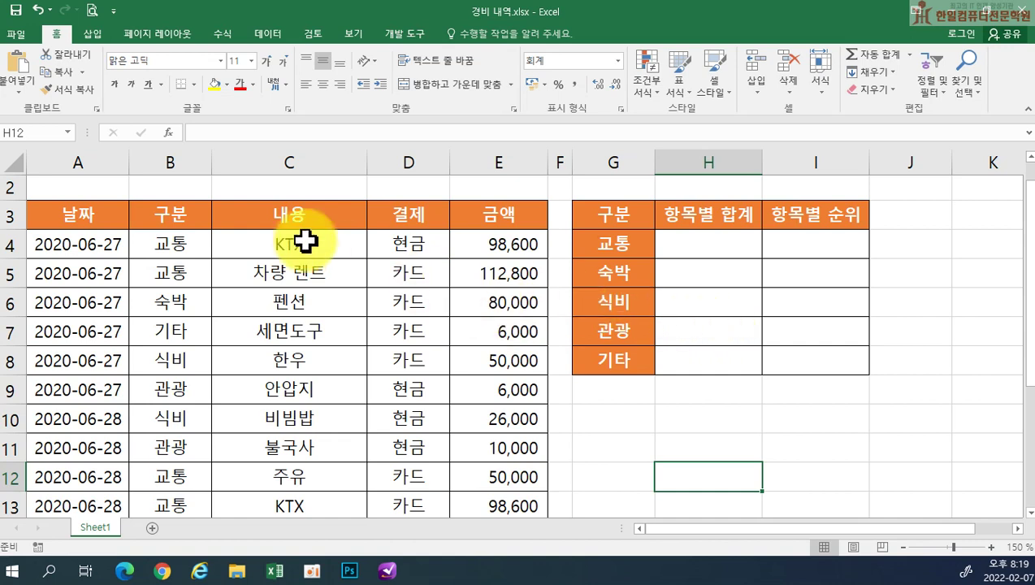
# Step: Create names for the expense table A3:E13 from the selection, using only the first row (첫 행) as the name source
pyautogui.click(47, 217)
pyautogui.moveTo(46, 218); pyautogui.dragTo(485, 423)
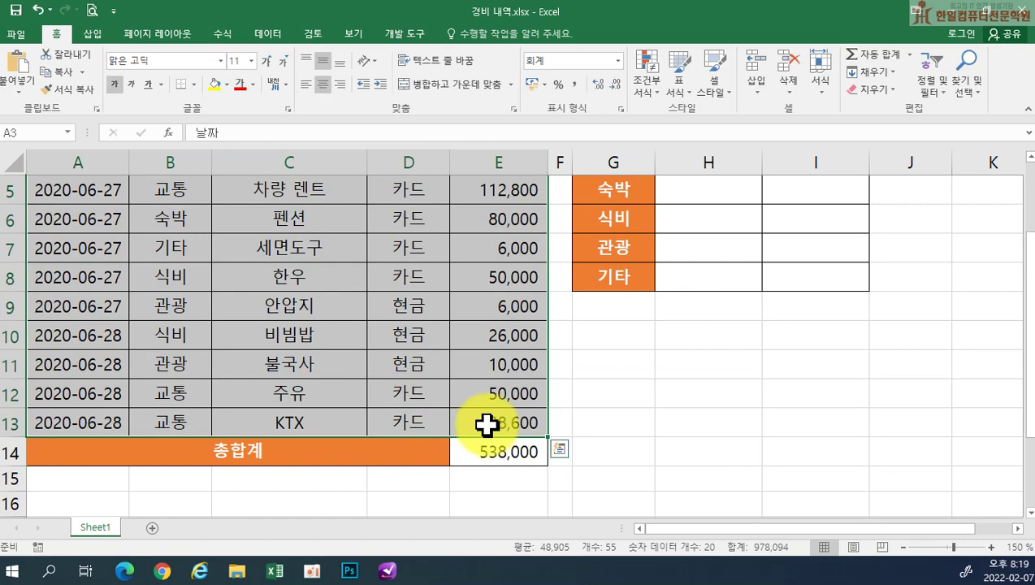
pyautogui.scroll(2, 122, 236)
pyautogui.scroll(-1, 162, 243)
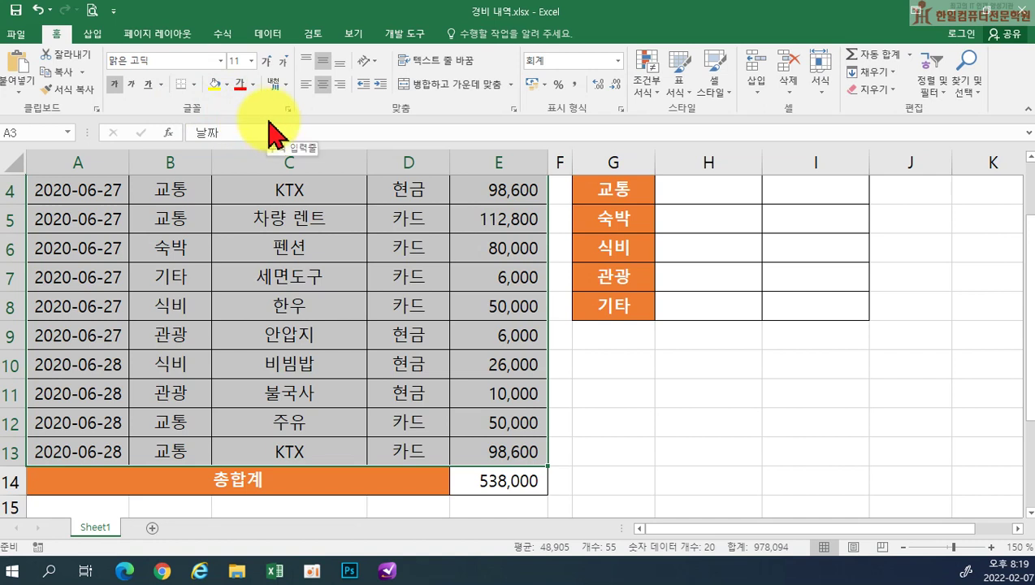
pyautogui.click(218, 37)
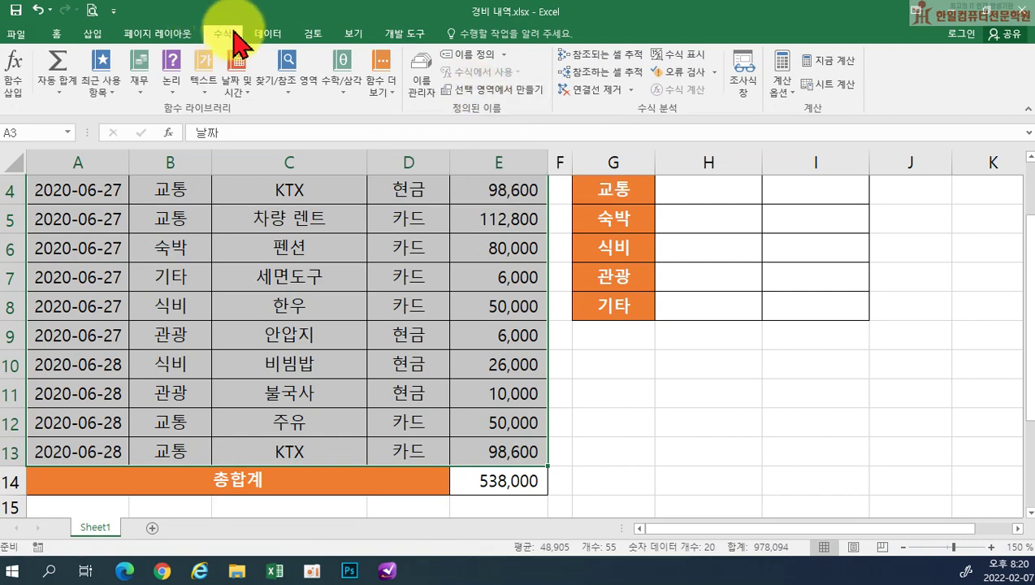
pyautogui.click(475, 91)
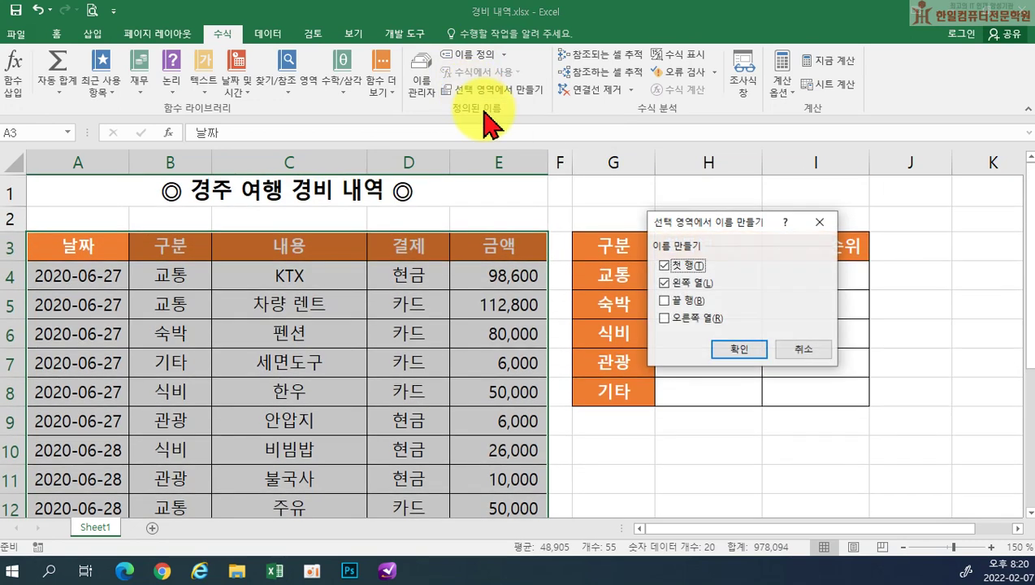
pyautogui.moveTo(681, 221); pyautogui.dragTo(622, 212)
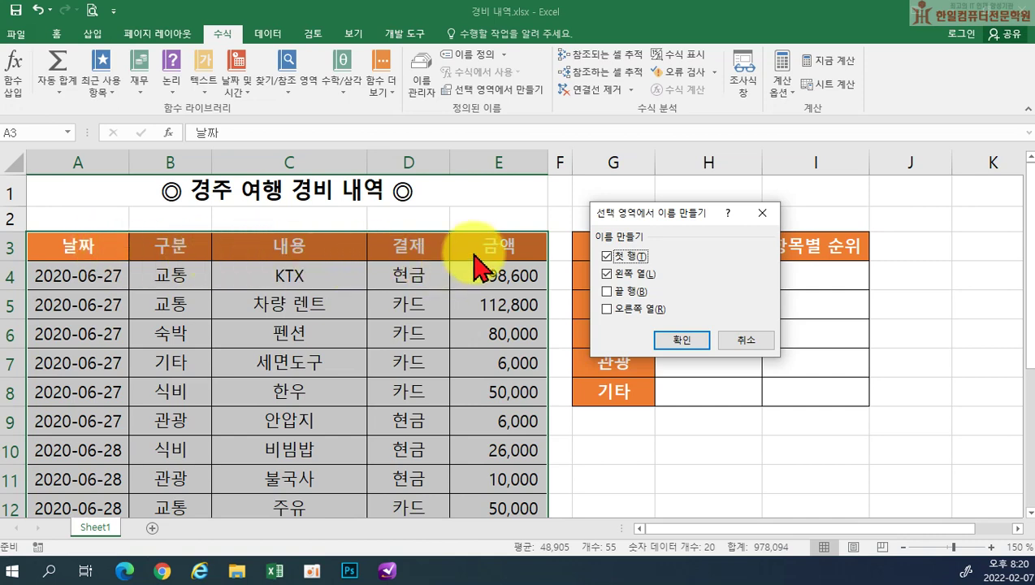
pyautogui.click(605, 275)
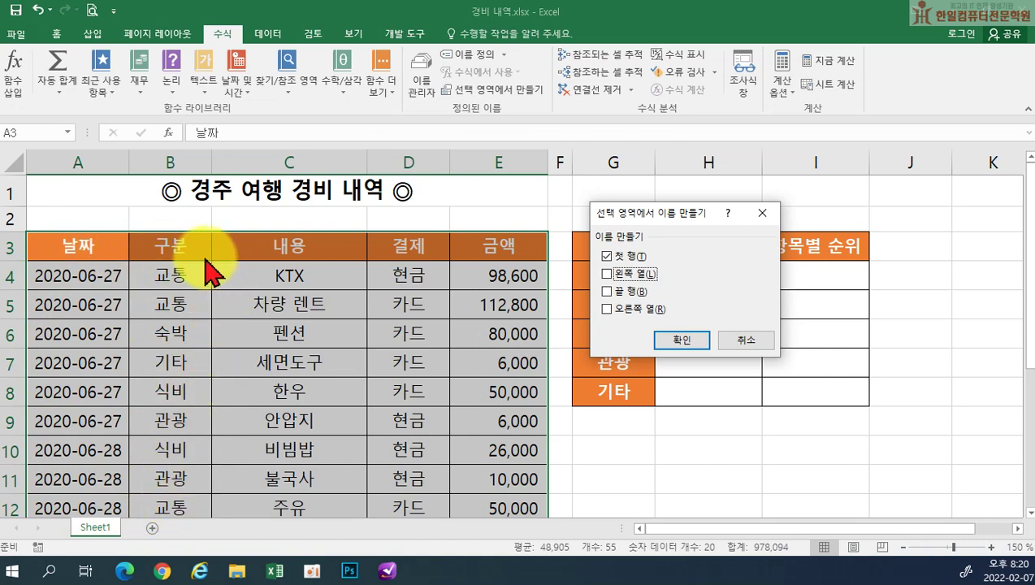
pyautogui.click(665, 341)
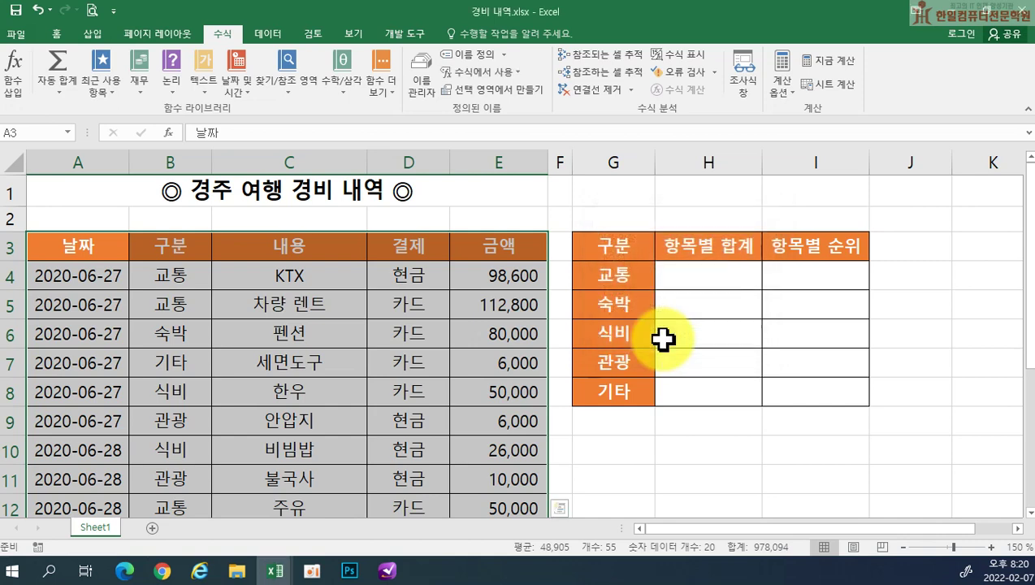
# Step: Check the ranges behind the names 결제 and 구분, and compare the defined names with the header cells in row 3
pyautogui.click(68, 133)
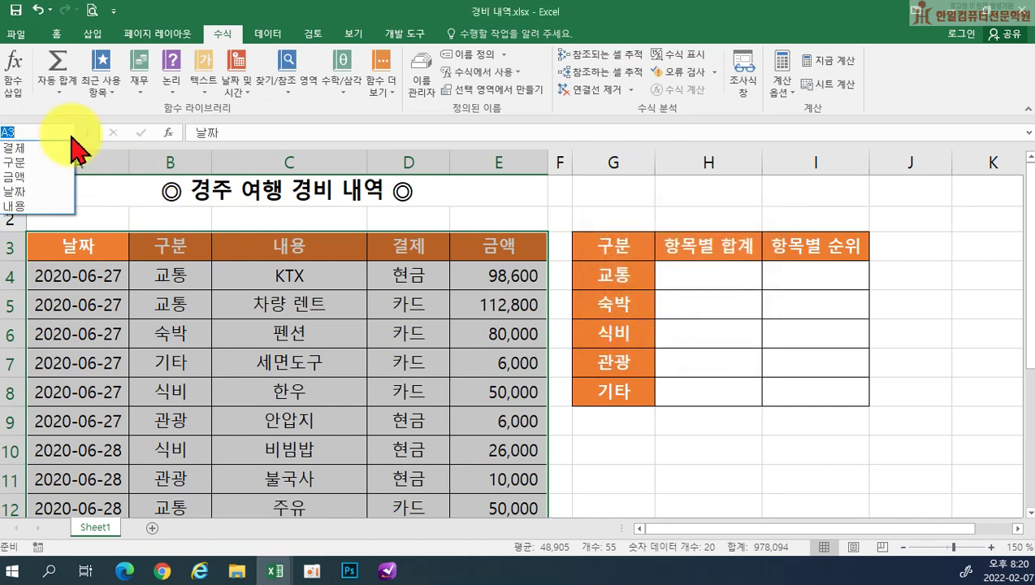
pyautogui.click(43, 149)
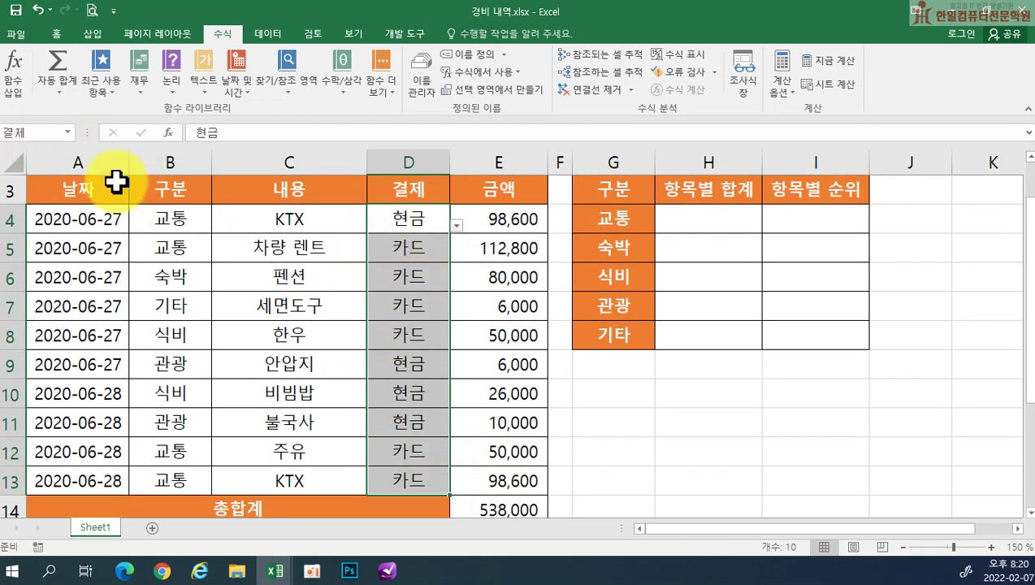
pyautogui.click(68, 132)
pyautogui.click(24, 161)
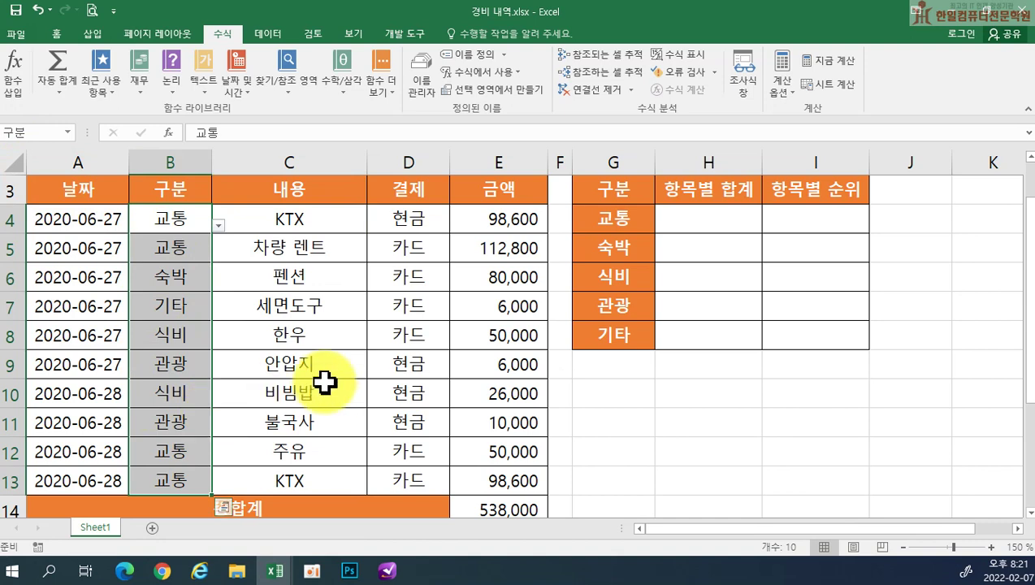
pyautogui.scroll(1, 324, 382)
pyautogui.click(109, 245)
pyautogui.click(162, 239)
pyautogui.click(276, 245)
pyautogui.click(402, 246)
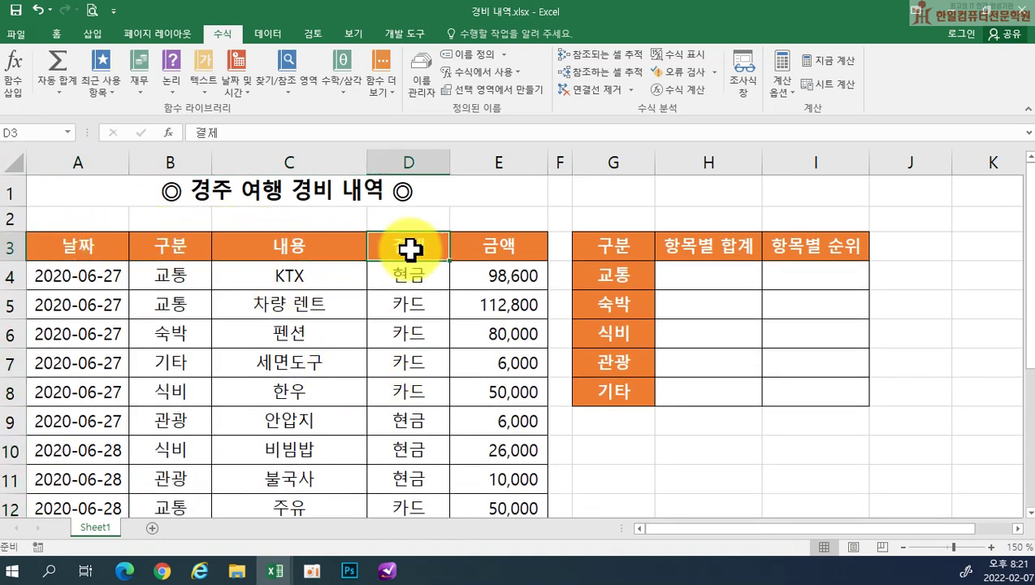
pyautogui.click(481, 248)
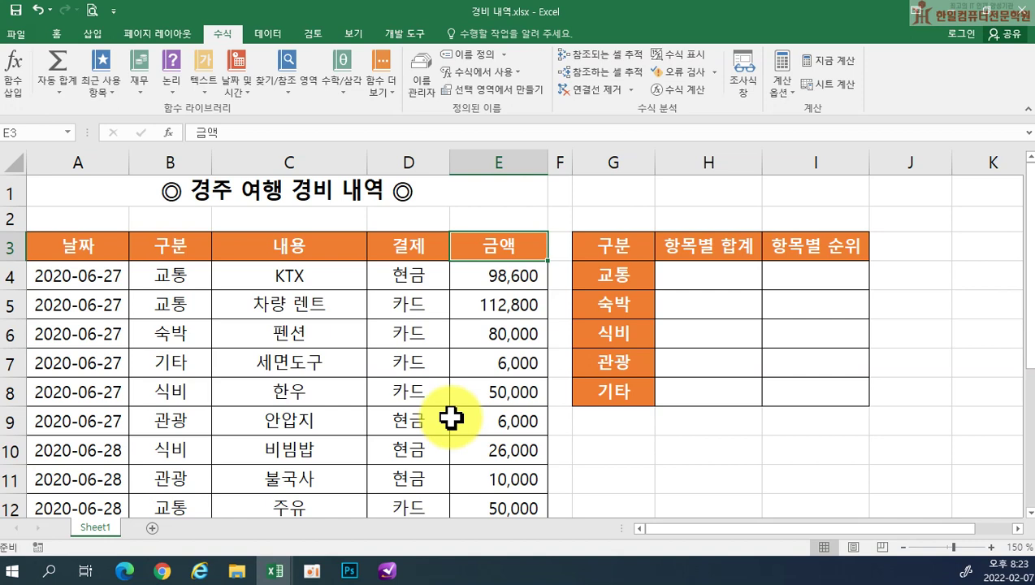
pyautogui.click(703, 274)
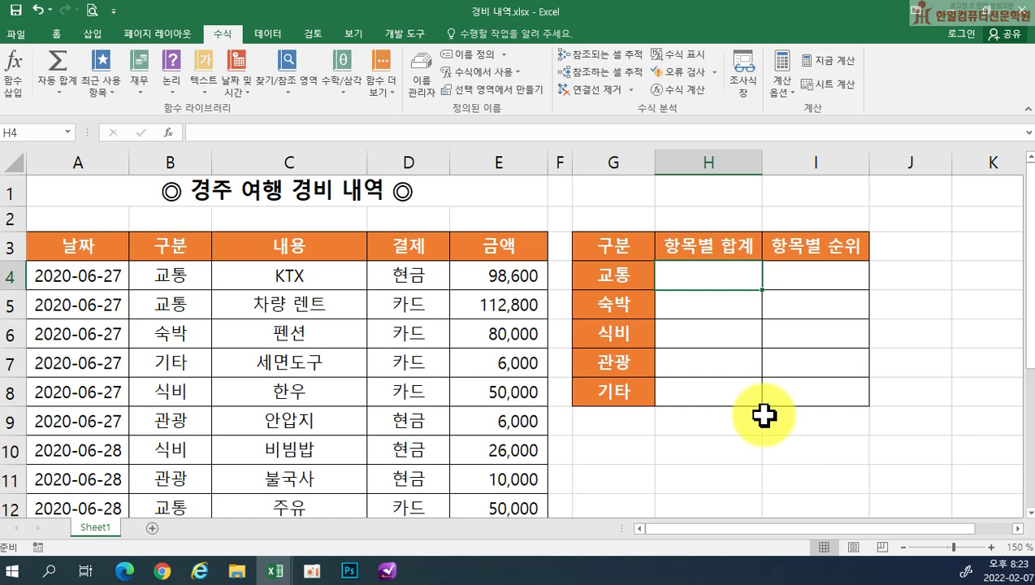
pyautogui.write('=')
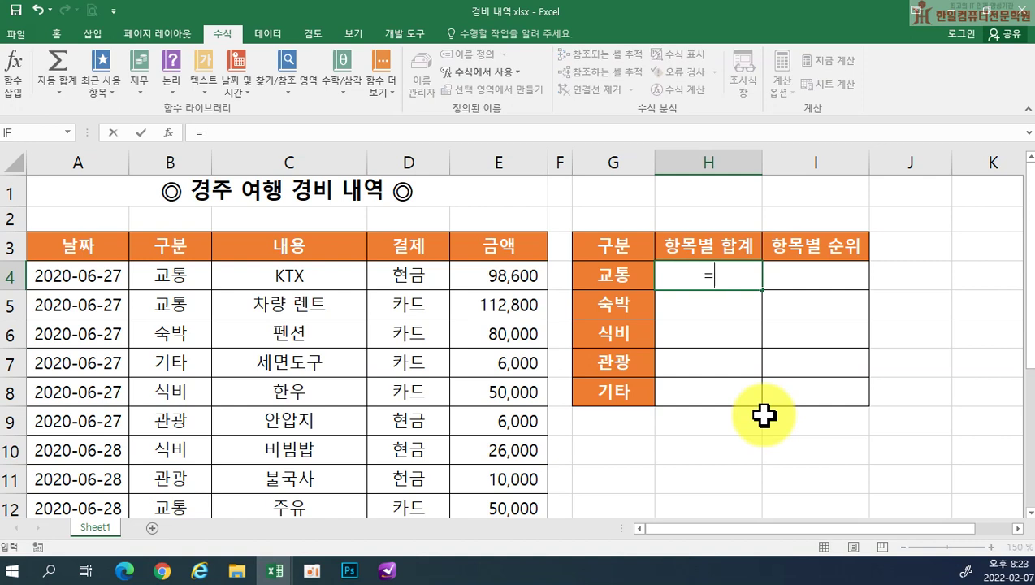
pyautogui.write('su')
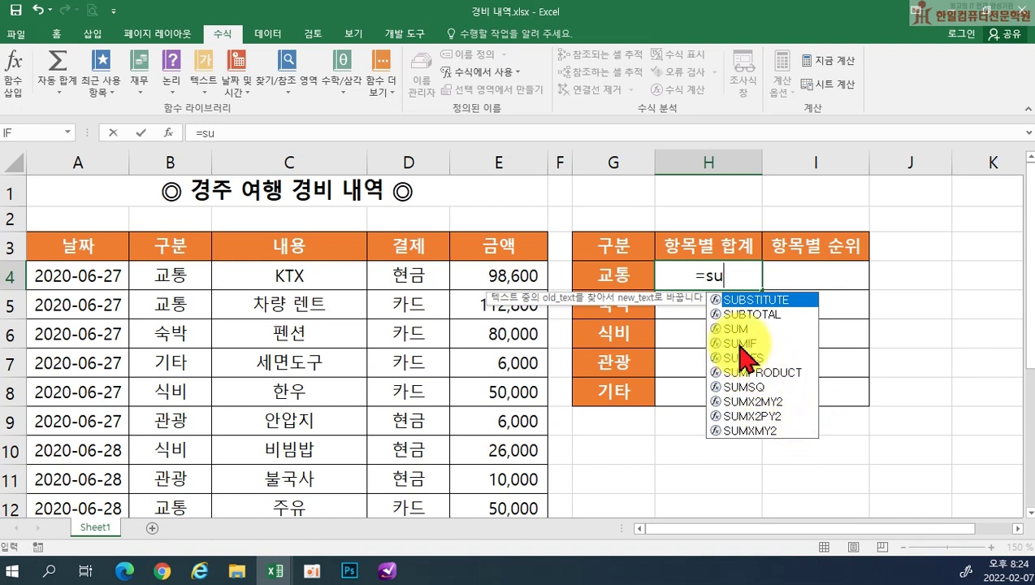
pyautogui.press('Down')
pyautogui.press('Down')
pyautogui.press('Down')
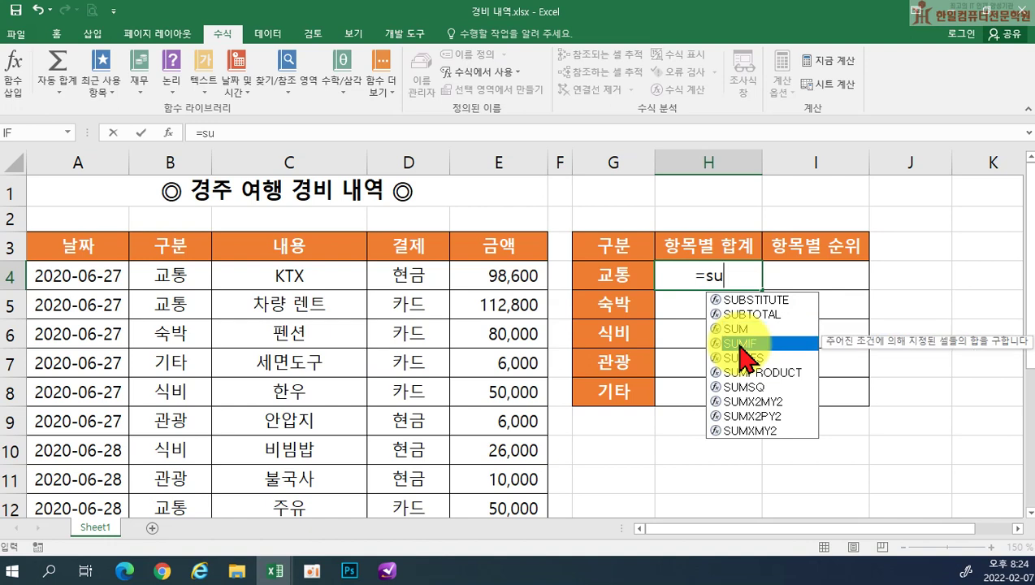
pyautogui.press('Tab')
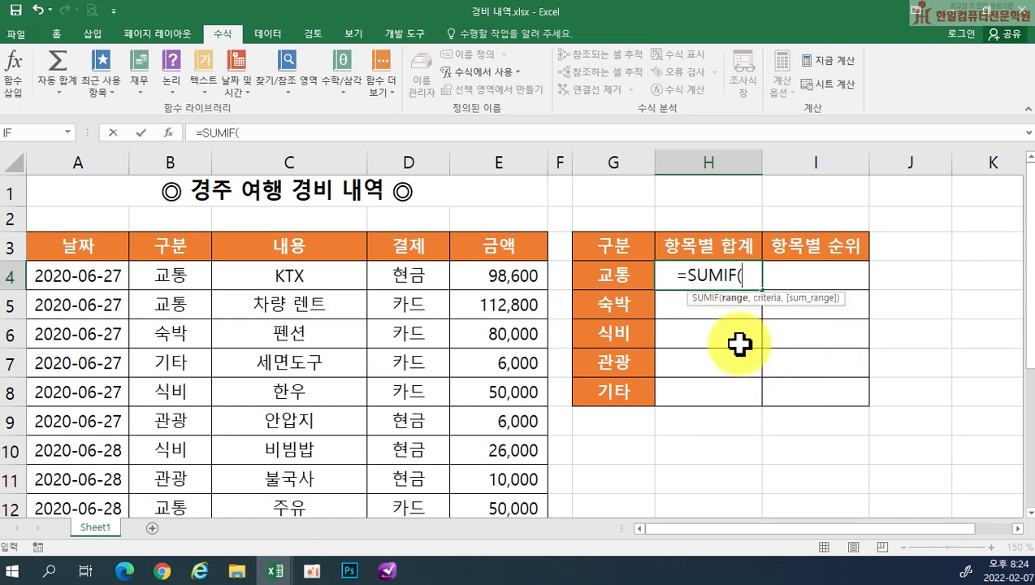
pyautogui.press('Escape')
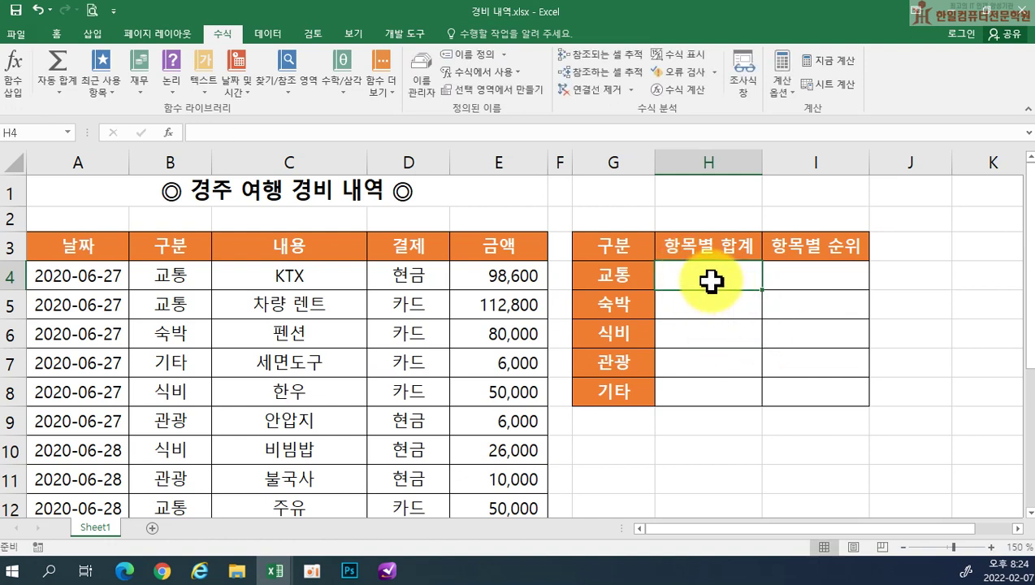
# Step: Start a SUMIF formula in cell H4, the 항목별 합계 of the 교통 row
pyautogui.write('=')
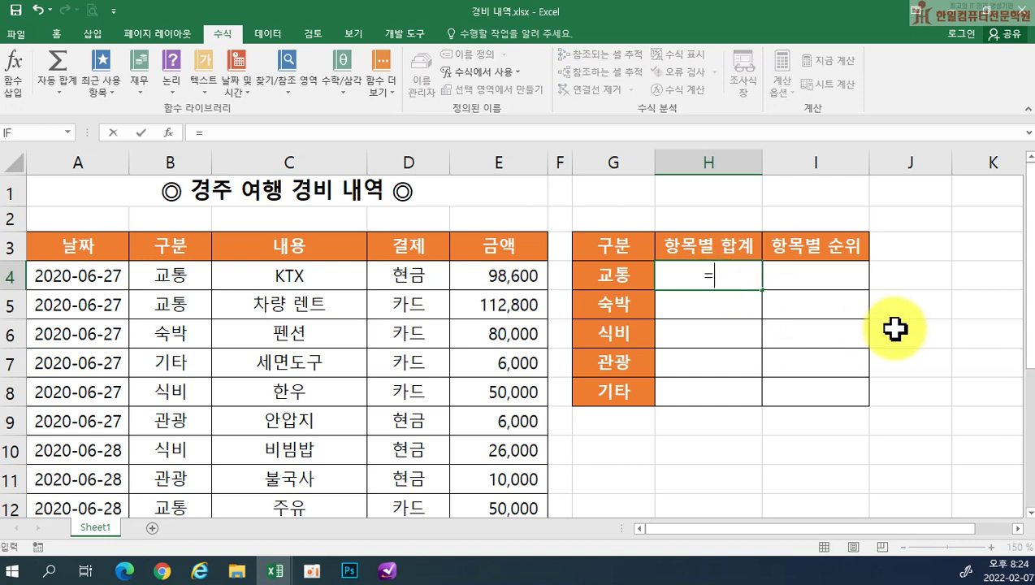
pyautogui.write('sum')
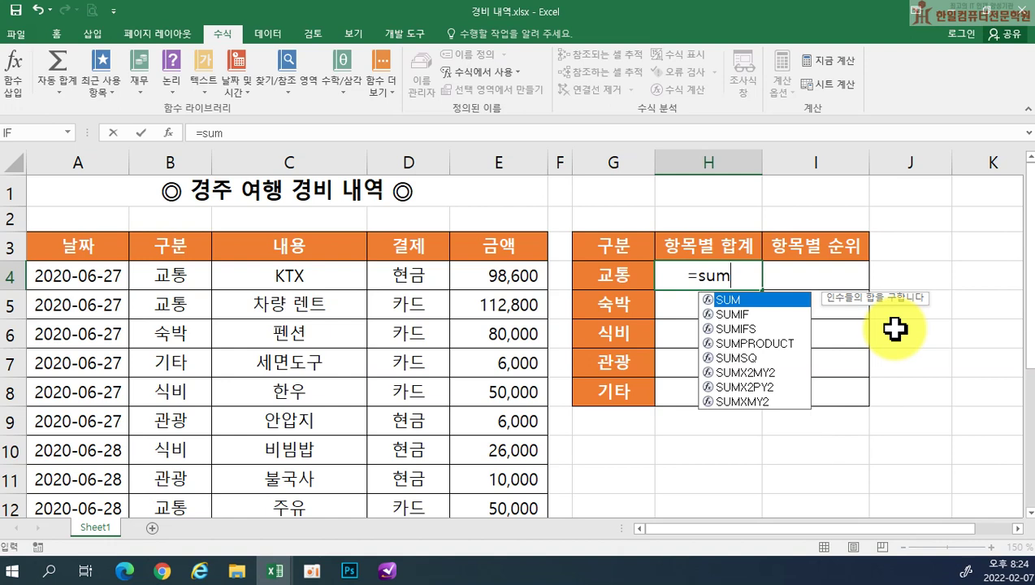
pyautogui.press('Down')
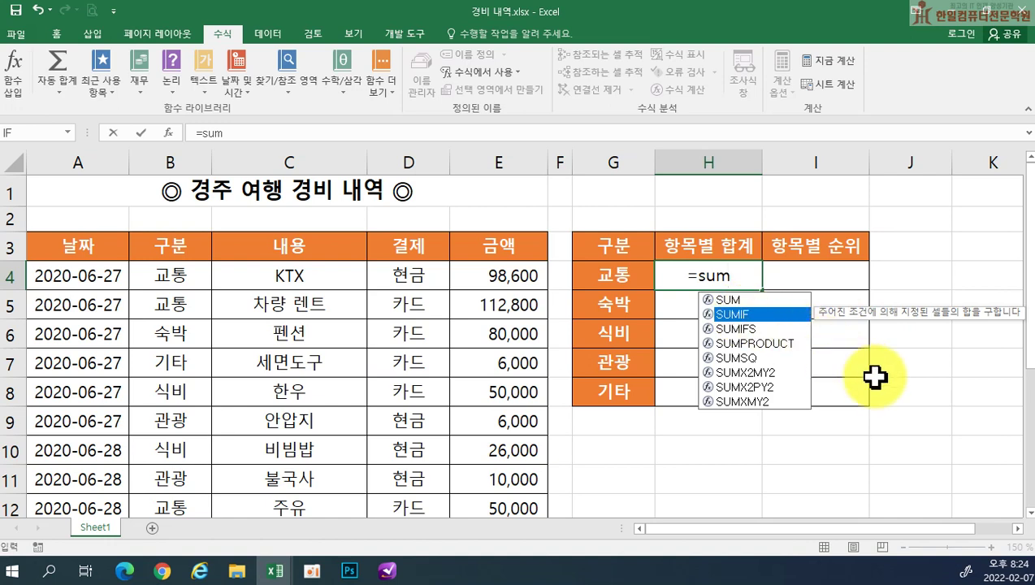
pyautogui.doubleClick(732, 316)
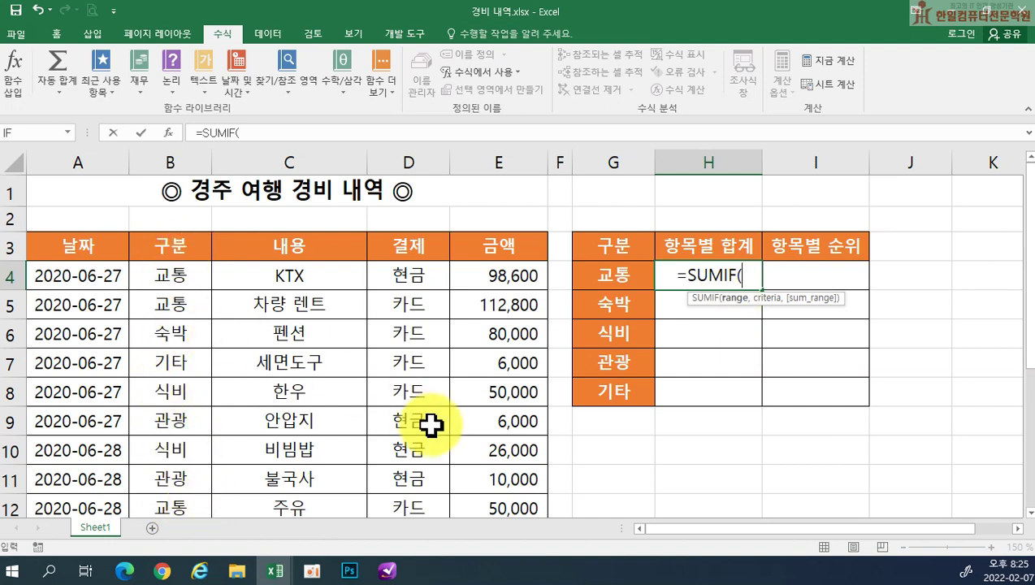
pyautogui.write('r')
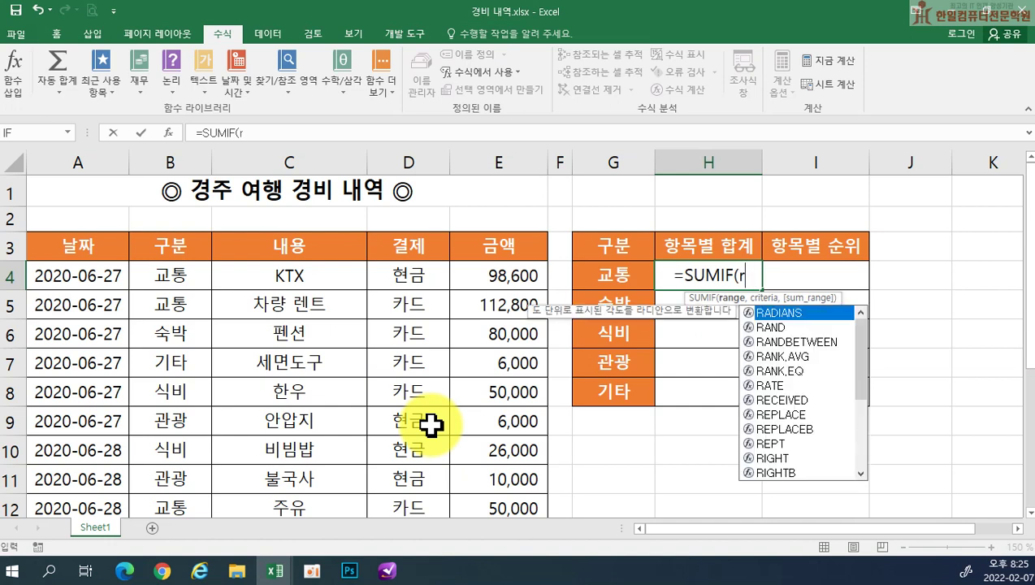
pyautogui.press('BackSpace')
pyautogui.write('구분')
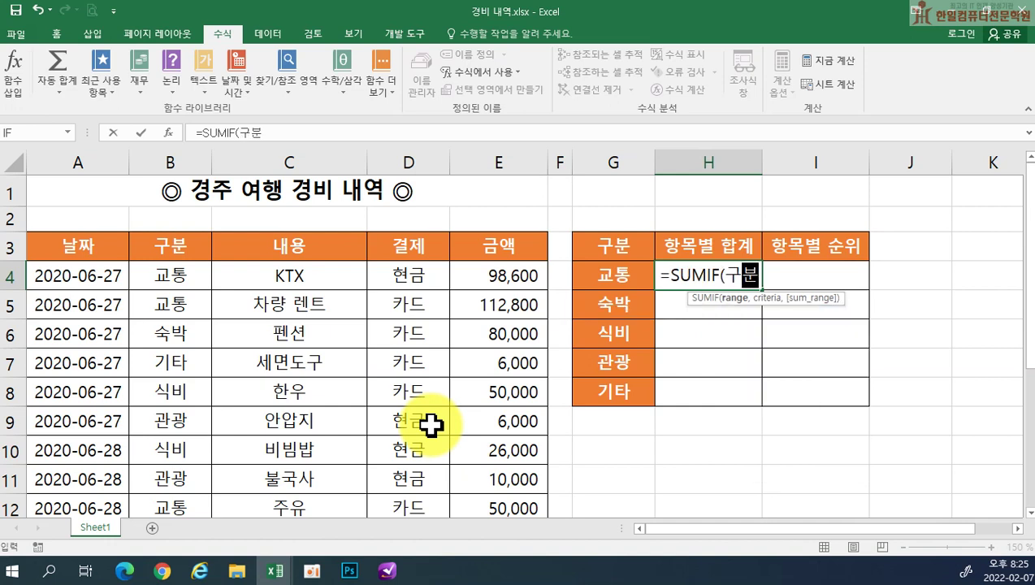
pyautogui.write(',')
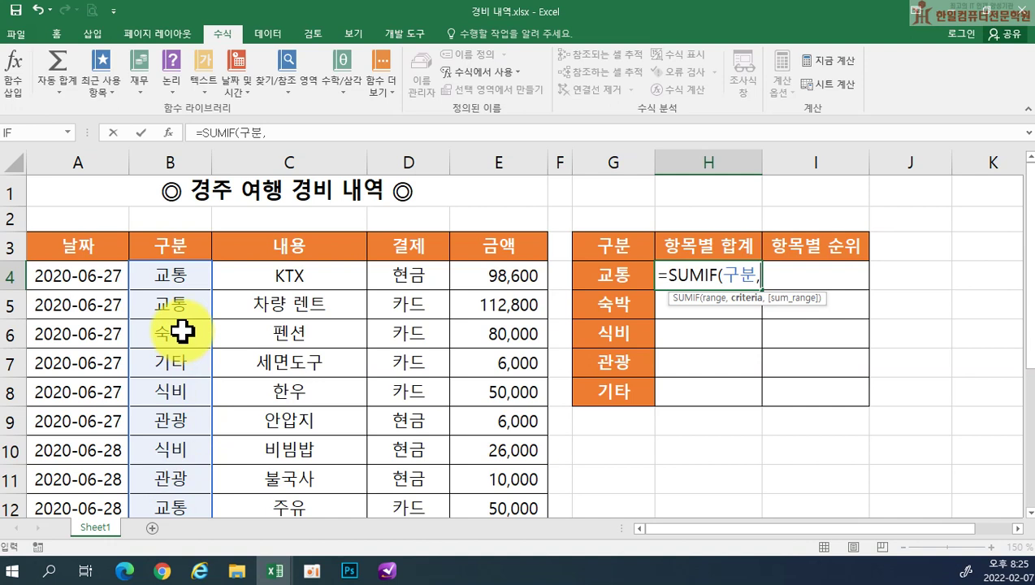
pyautogui.press('BackSpace')
pyautogui.press('BackSpace')
pyautogui.press('BackSpace')
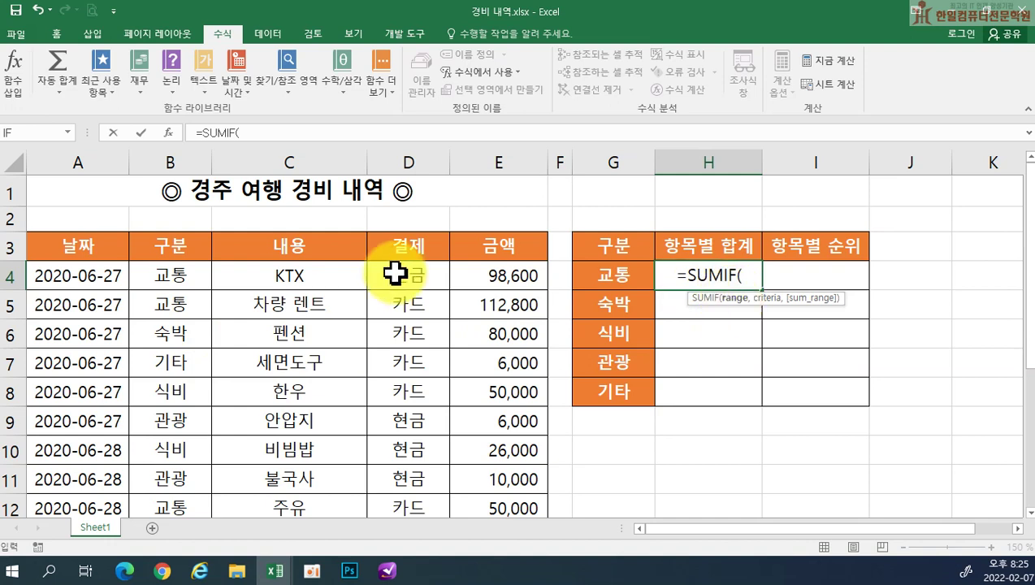
pyautogui.moveTo(183, 274); pyautogui.dragTo(169, 452)
pyautogui.scroll(1, 666, 374)
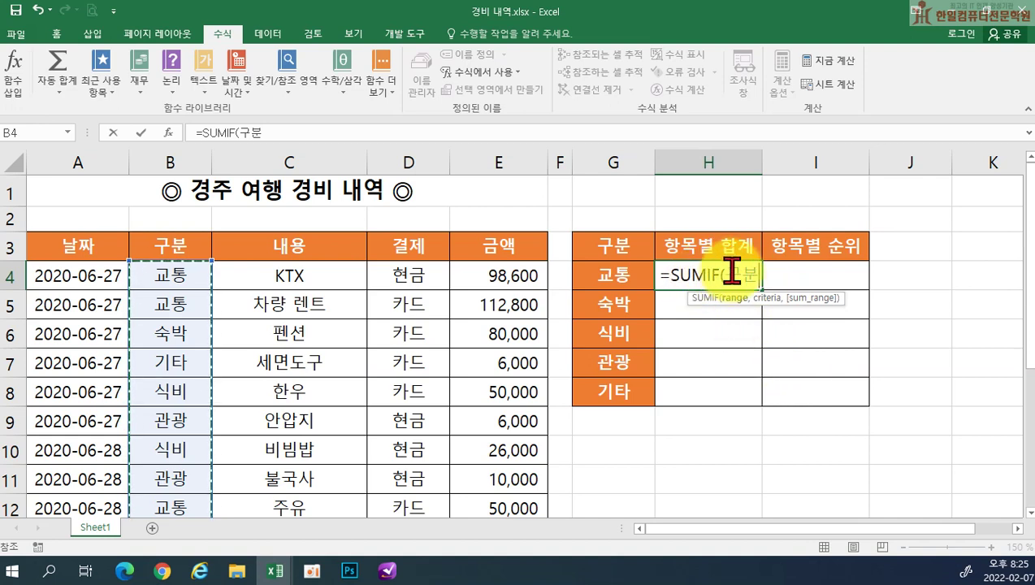
pyautogui.moveTo(188, 274); pyautogui.dragTo(173, 455)
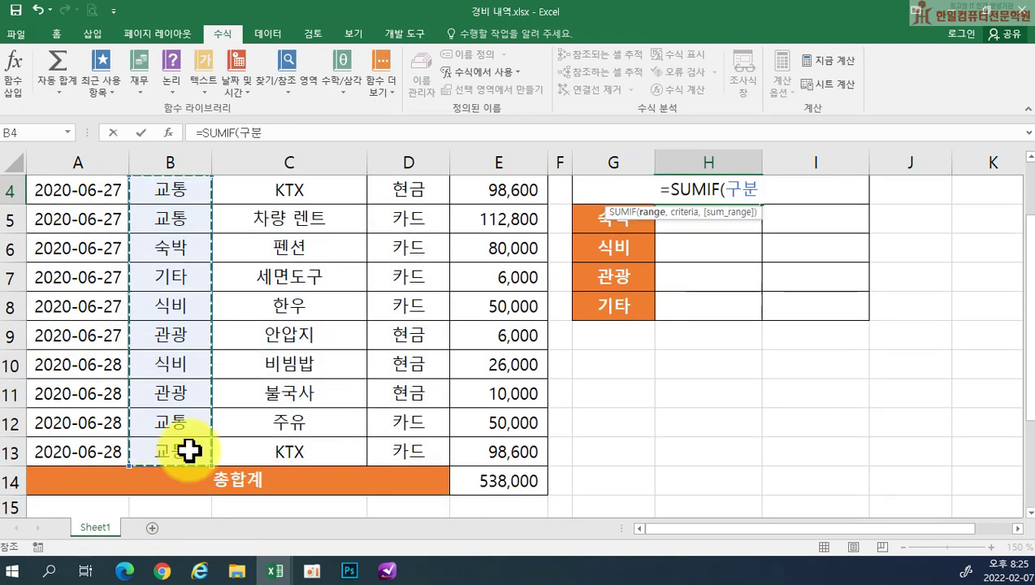
pyautogui.scroll(1, 636, 347)
pyautogui.press('BackSpace')
pyautogui.press('BackSpace')
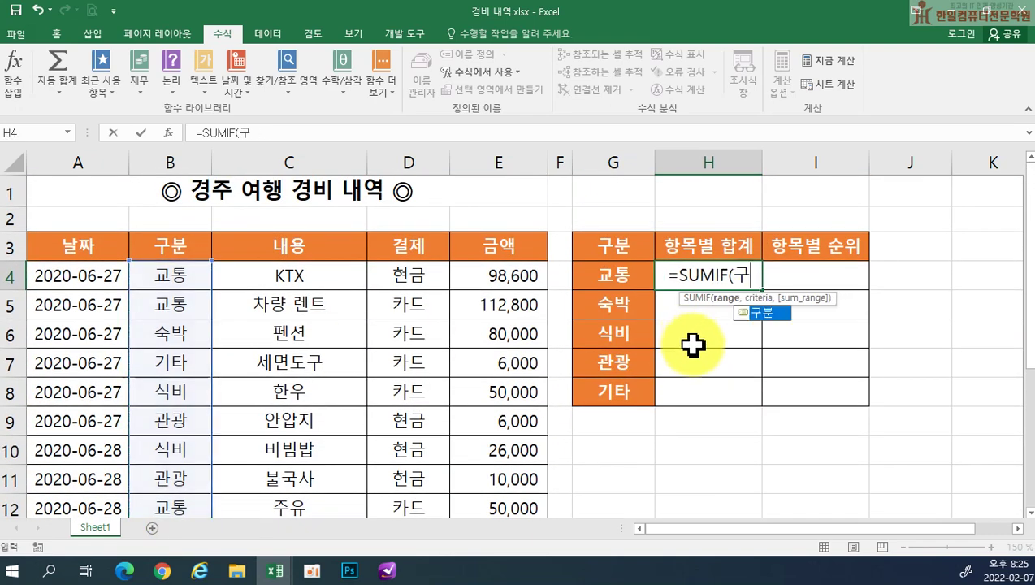
# Step: Complete the formula in H4 as =SUMIF(구분,G4,금액) and copy it down through H8
pyautogui.write('구부ㄴ')
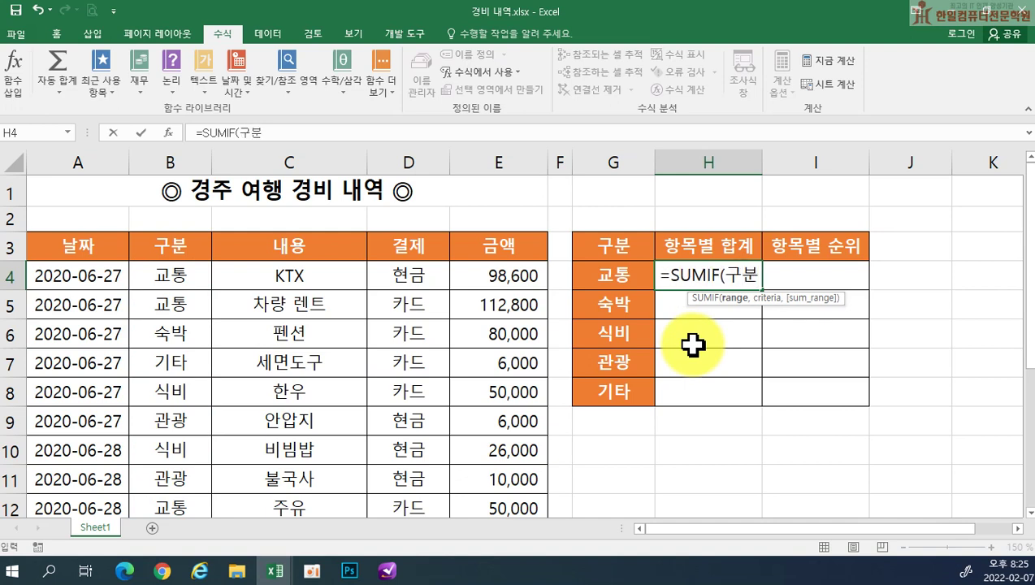
pyautogui.write(',')
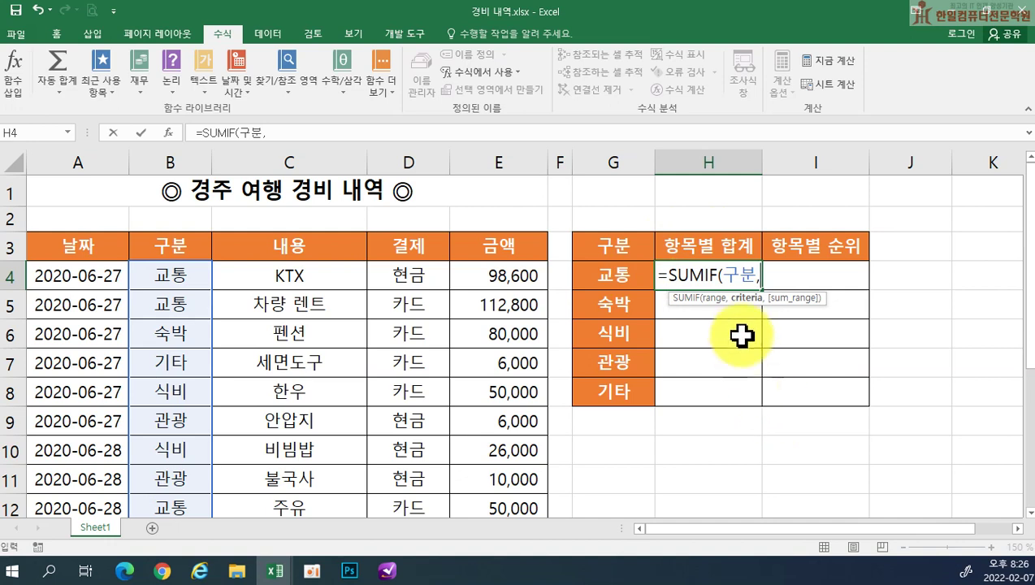
pyautogui.click(611, 274)
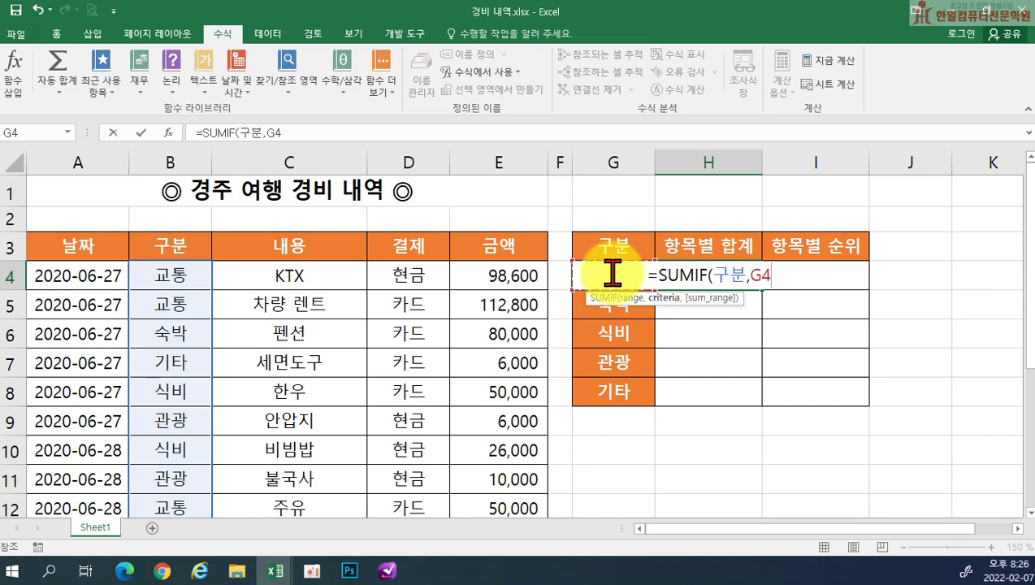
pyautogui.write(',')
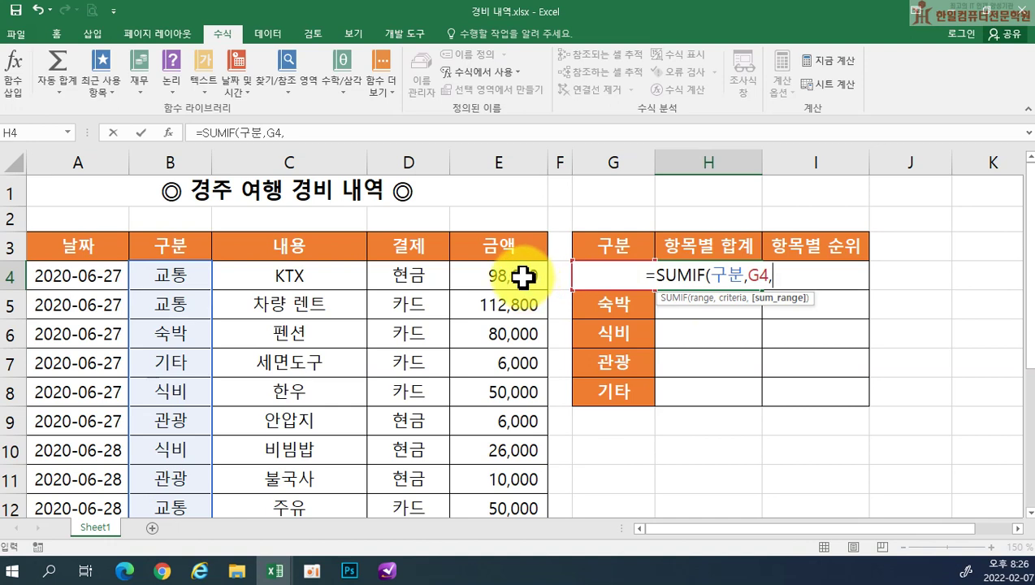
pyautogui.moveTo(523, 277); pyautogui.dragTo(526, 455)
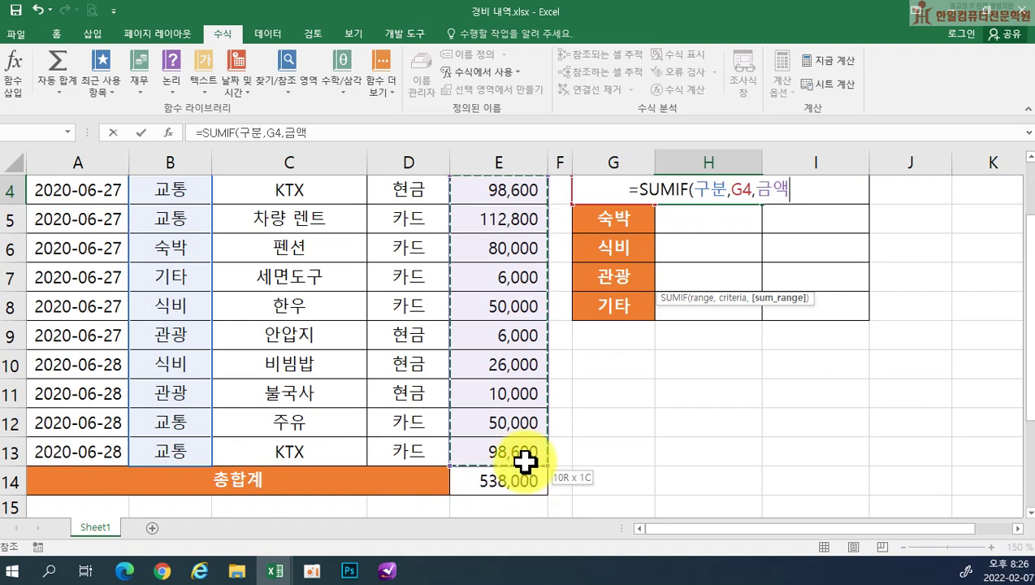
pyautogui.scroll(1, 917, 411)
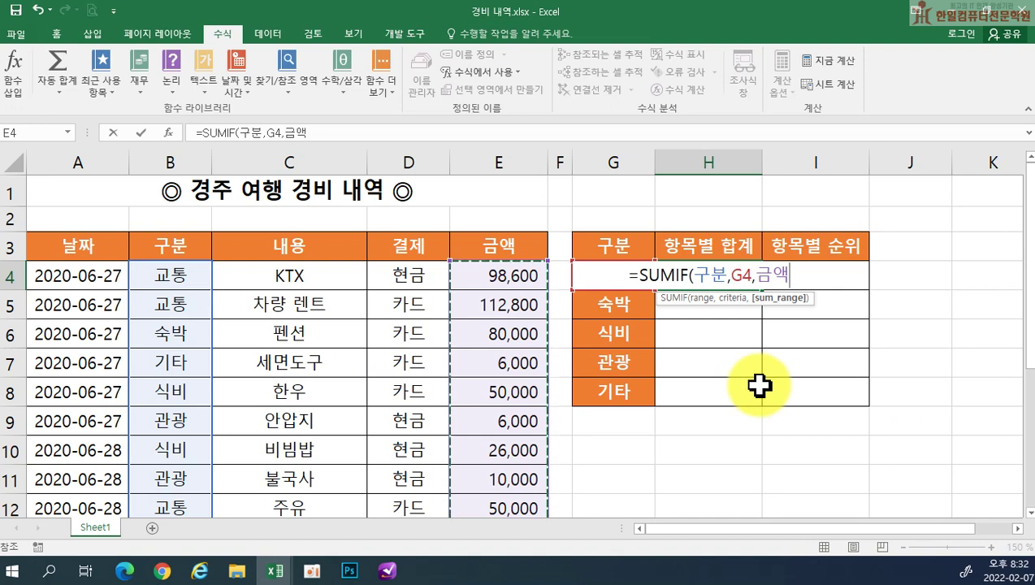
pyautogui.write(')')
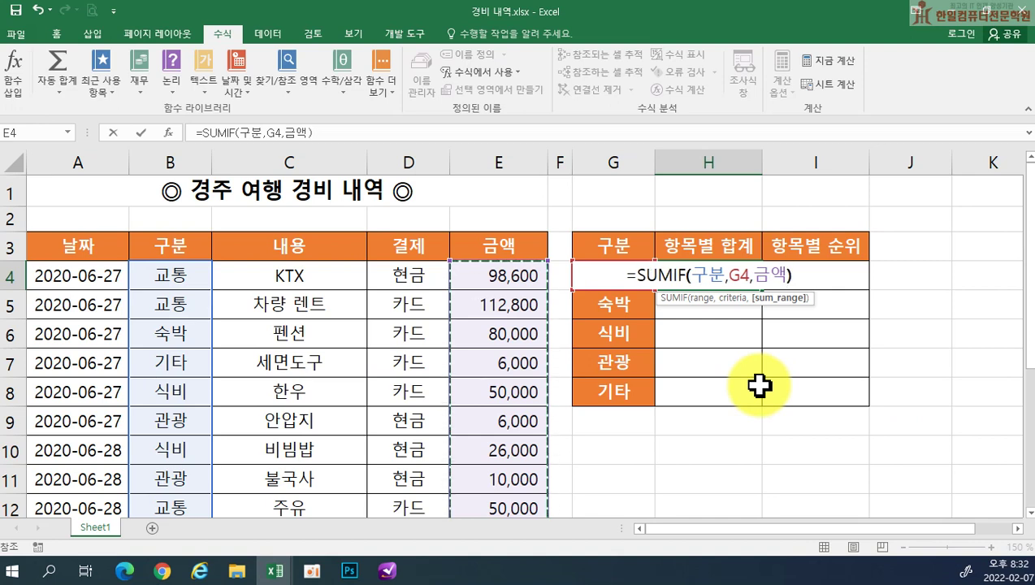
pyautogui.press('Return')
pyautogui.click(731, 274)
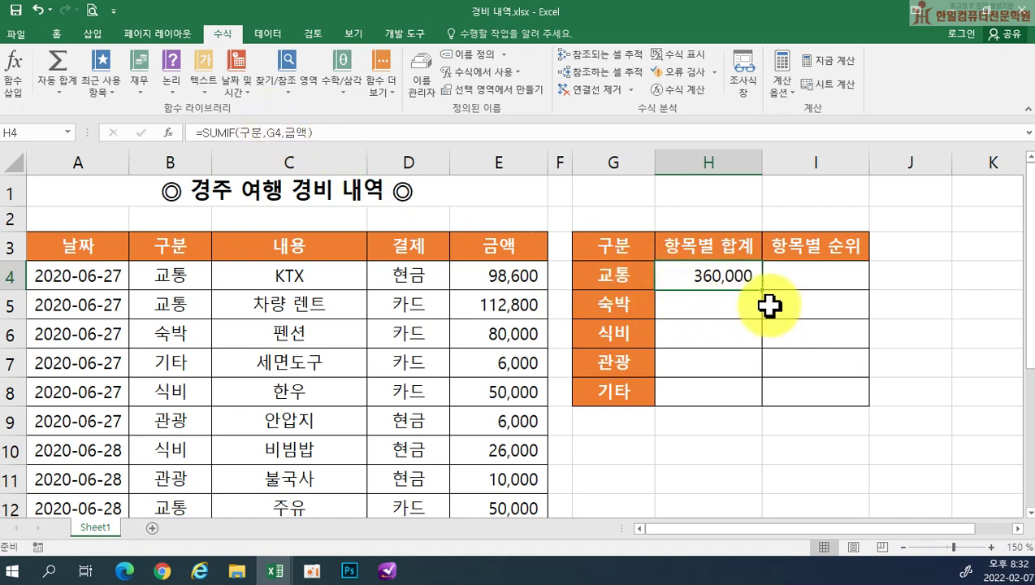
pyautogui.moveTo(764, 294); pyautogui.dragTo(739, 388)
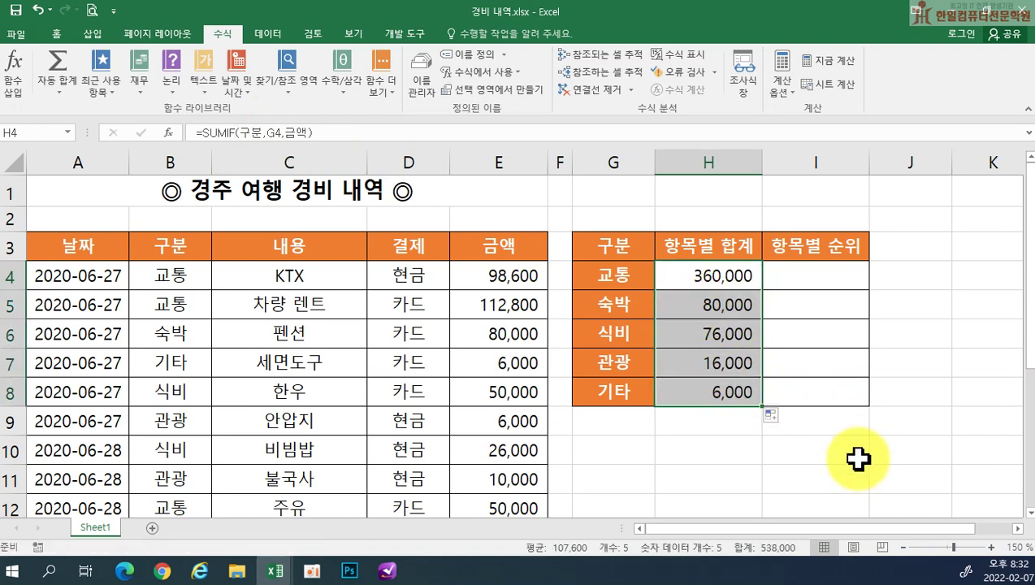
# Step: Check the references in the copied SUMIF formulas in cells H5 to H8 of the 항목별 합계 column
pyautogui.doubleClick(699, 305)
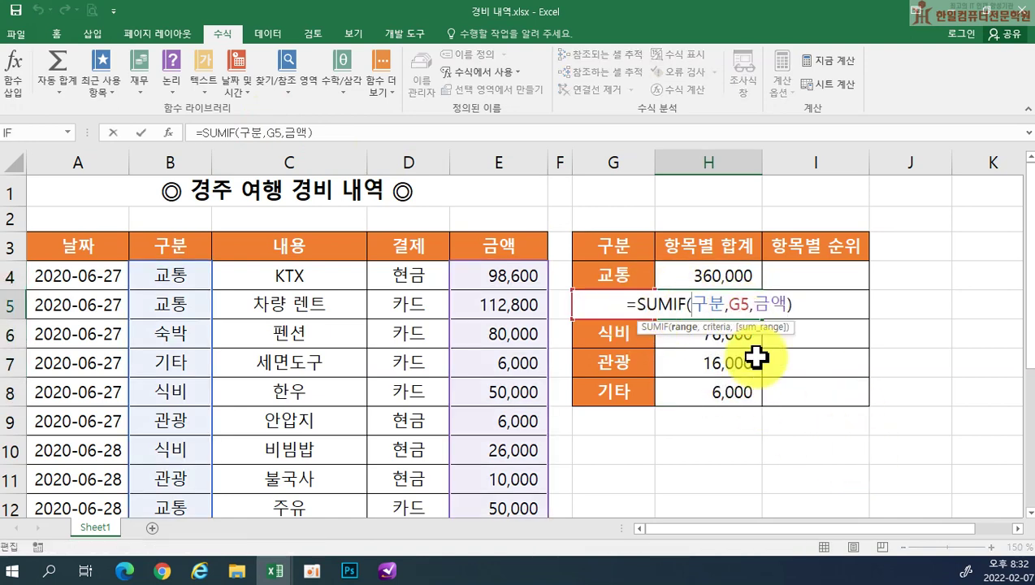
pyautogui.press('Return')
pyautogui.doubleClick(700, 335)
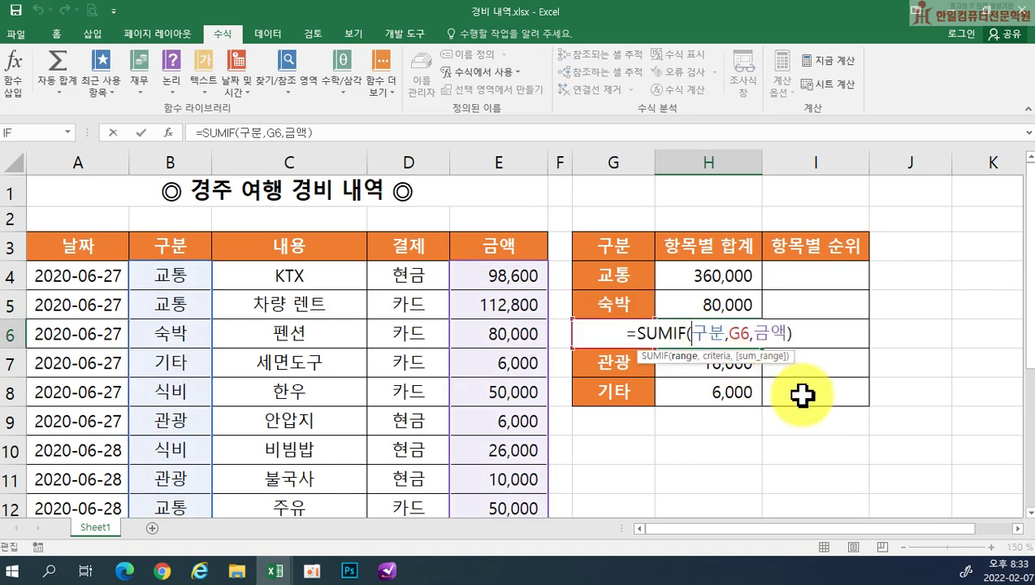
pyautogui.press('Return')
pyautogui.doubleClick(713, 361)
pyautogui.press('Return')
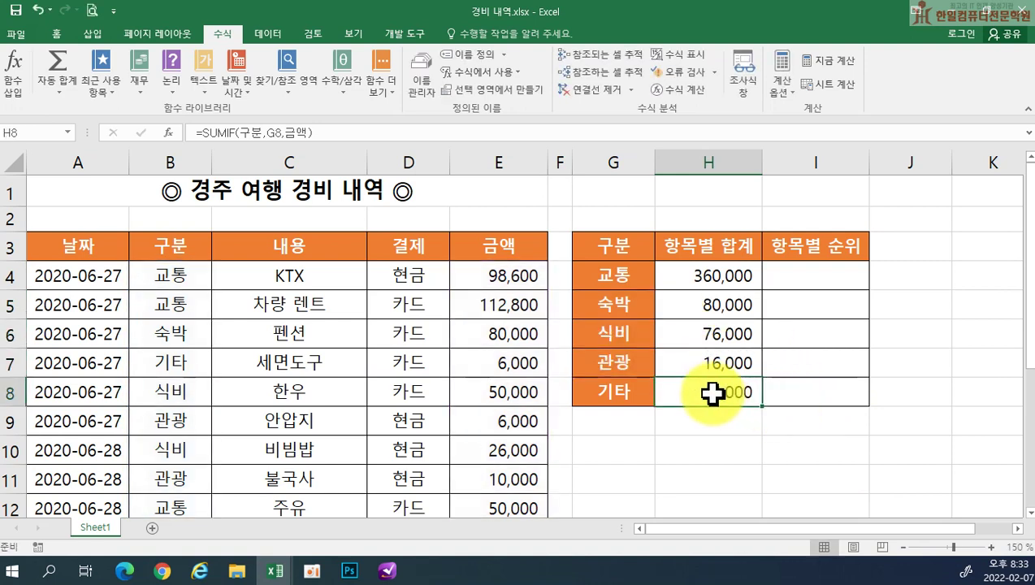
pyautogui.doubleClick(711, 393)
pyautogui.press('Return')
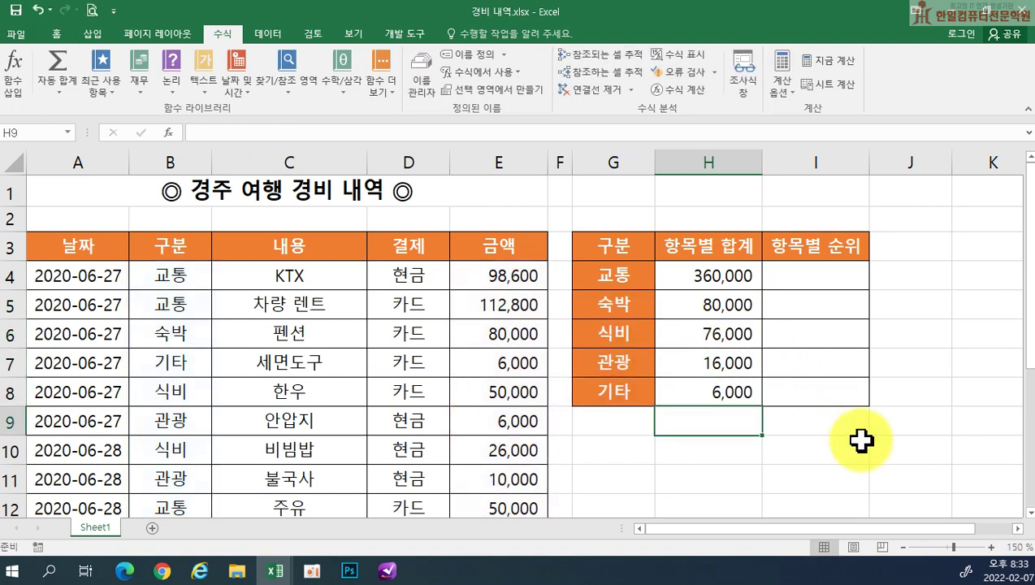
# Step: Start a RANK.EQ formula in cell I4, the 항목별 순위 of the 교통 row
pyautogui.click(807, 276)
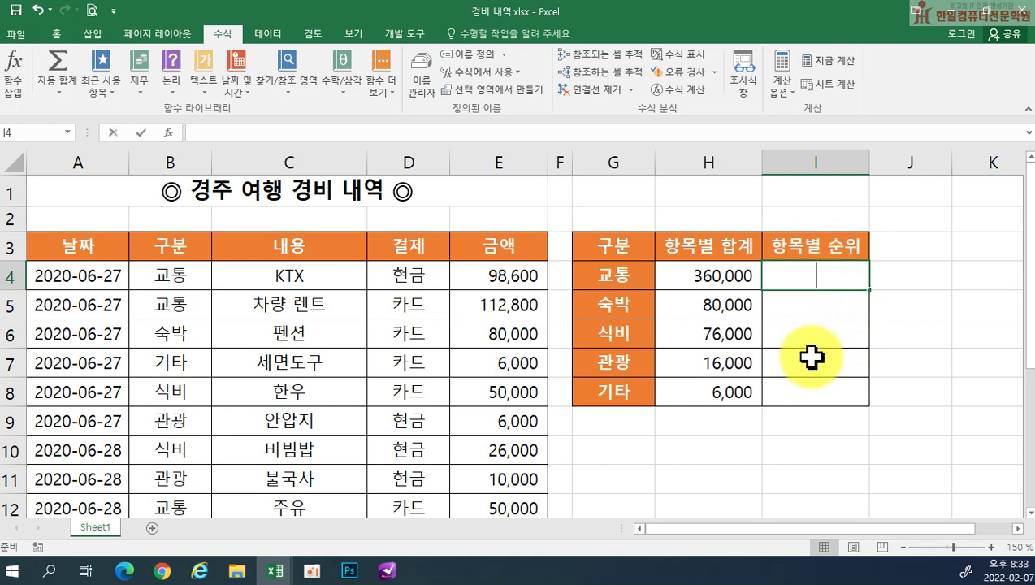
pyautogui.write('=ㄱ')
pyautogui.press('BackSpace')
pyautogui.write('ra')
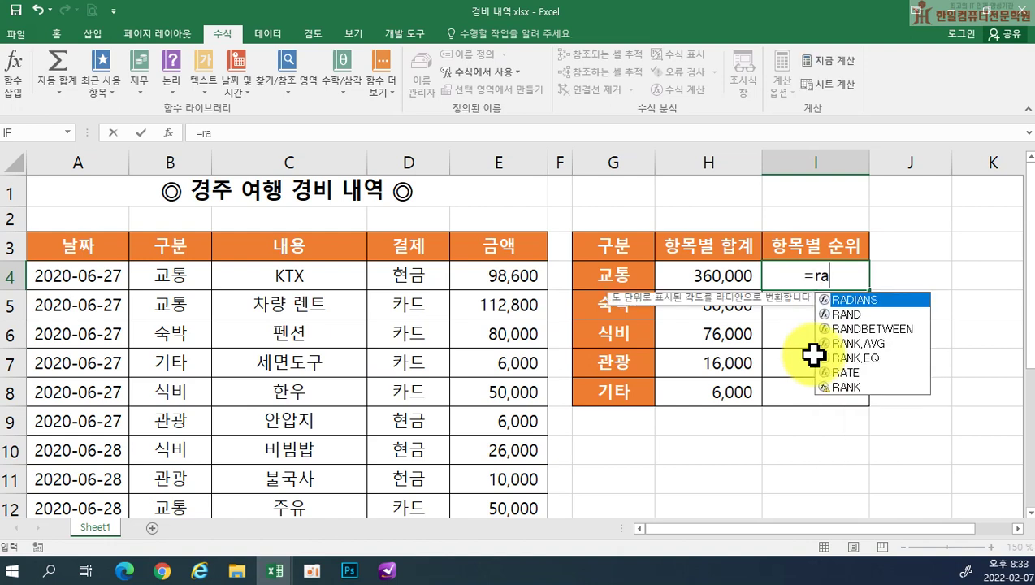
pyautogui.write('n')
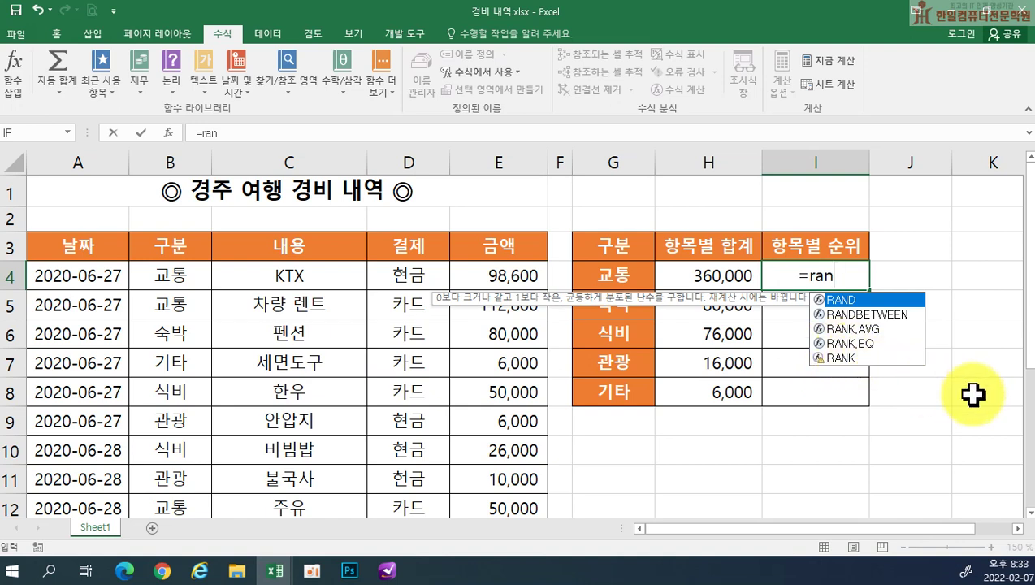
pyautogui.press('Down')
pyautogui.press('Down')
pyautogui.press('Down')
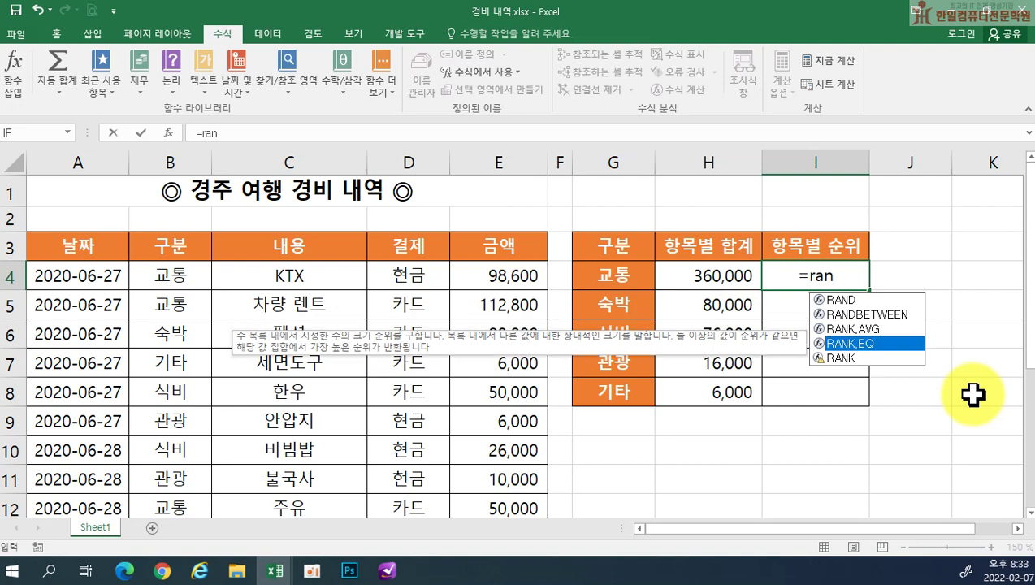
pyautogui.doubleClick(878, 343)
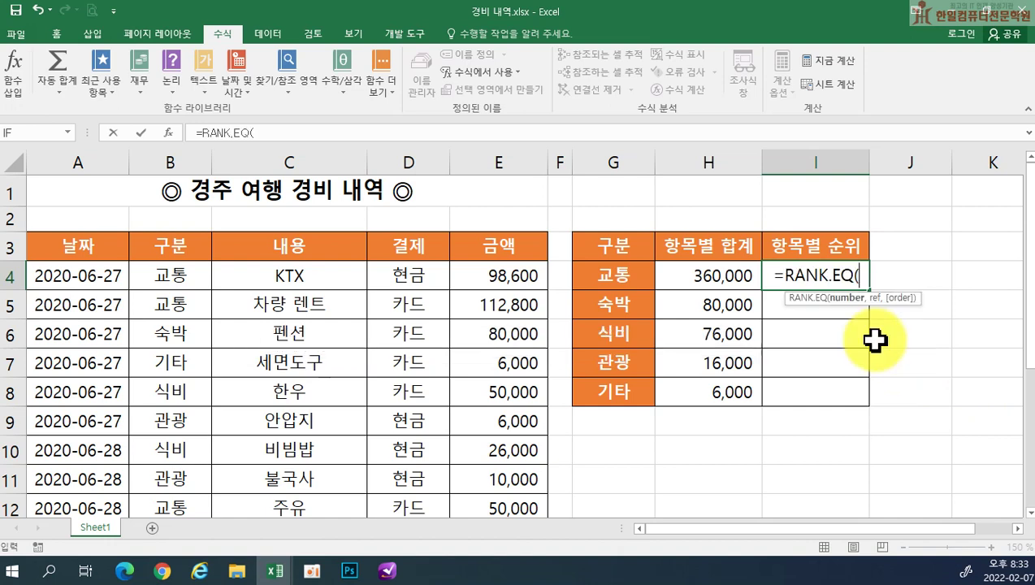
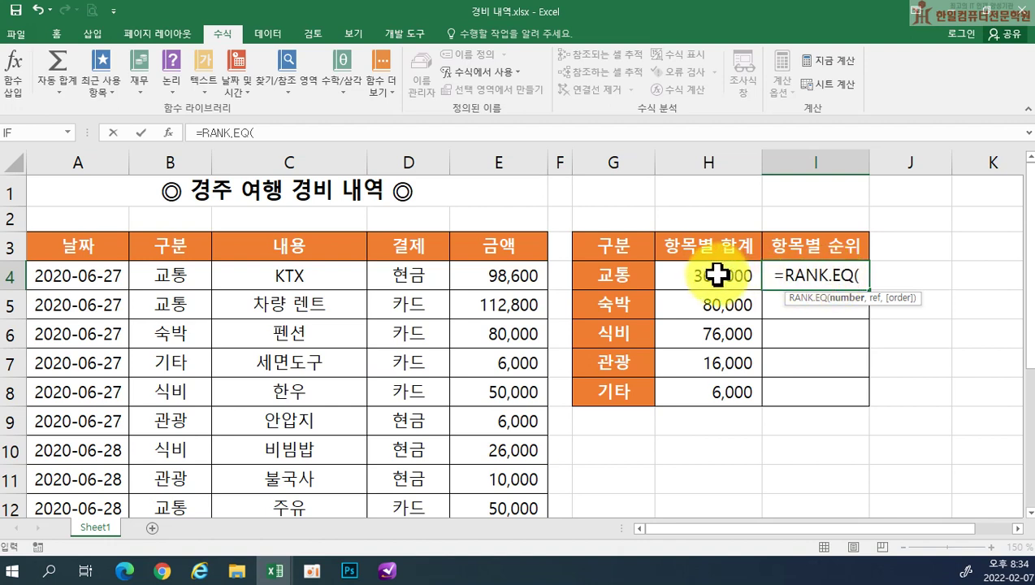
# Step: Complete the rank formula in I4 as =RANK.EQ(H4,$H$4:$H$8), with an absolute reference range and no order argument
pyautogui.click(718, 276)
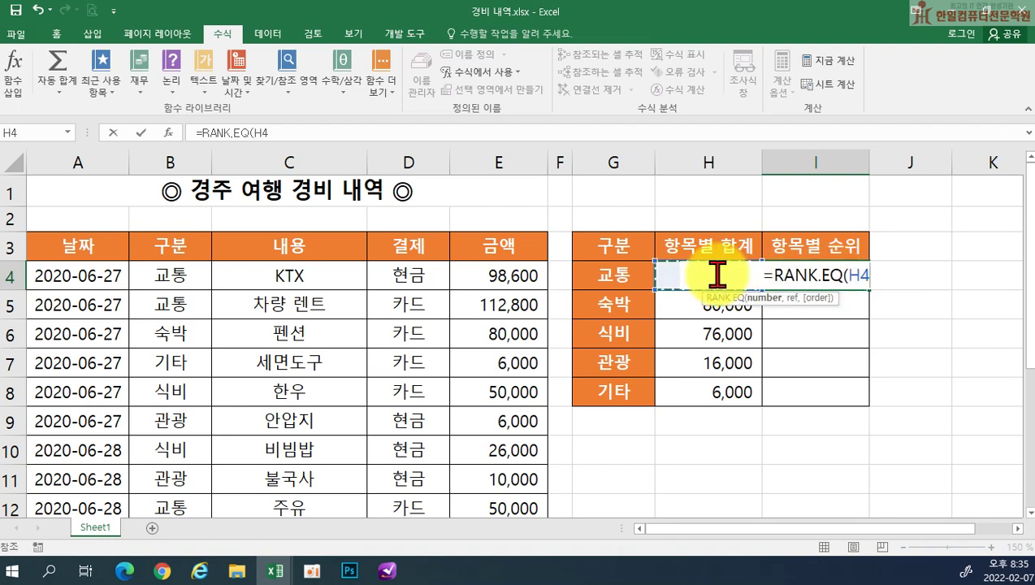
pyautogui.write(',')
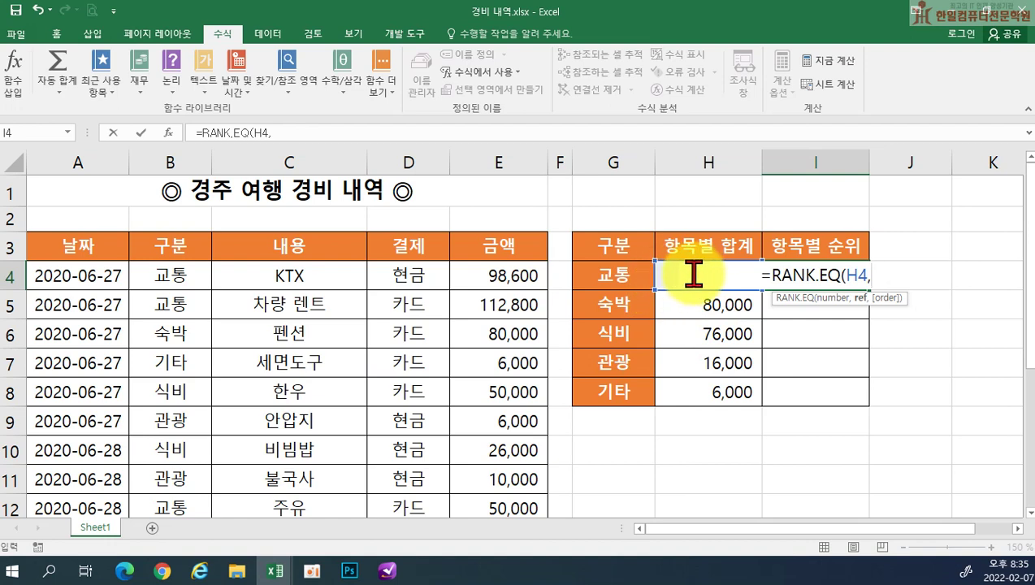
pyautogui.moveTo(688, 396); pyautogui.dragTo(686, 284)
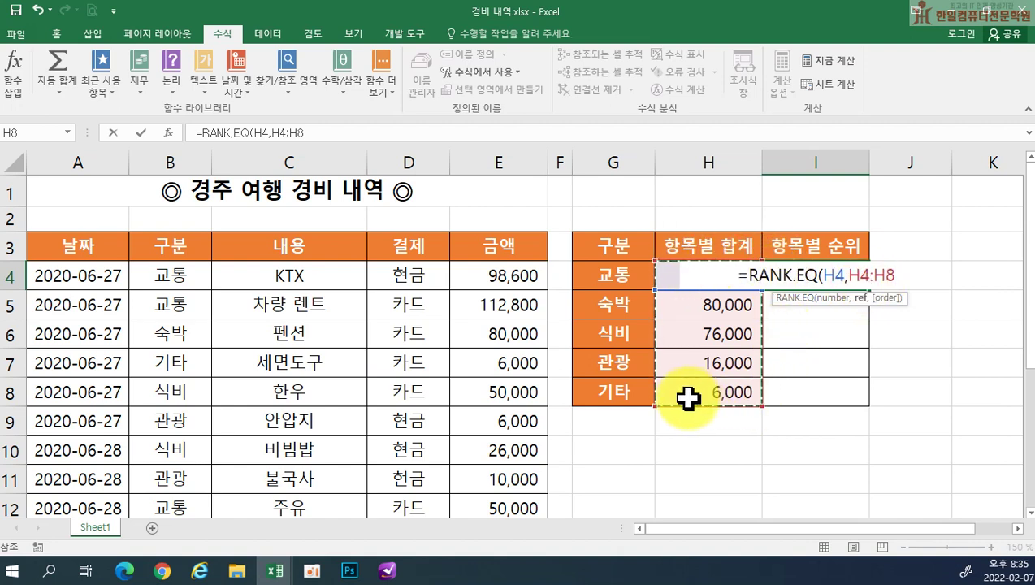
pyautogui.press('F4')
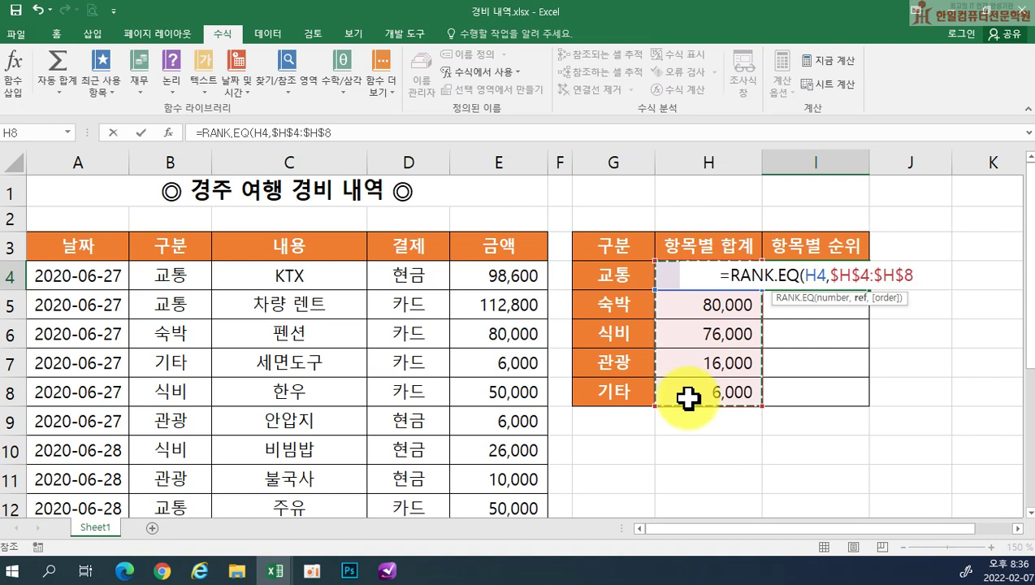
pyautogui.write(',')
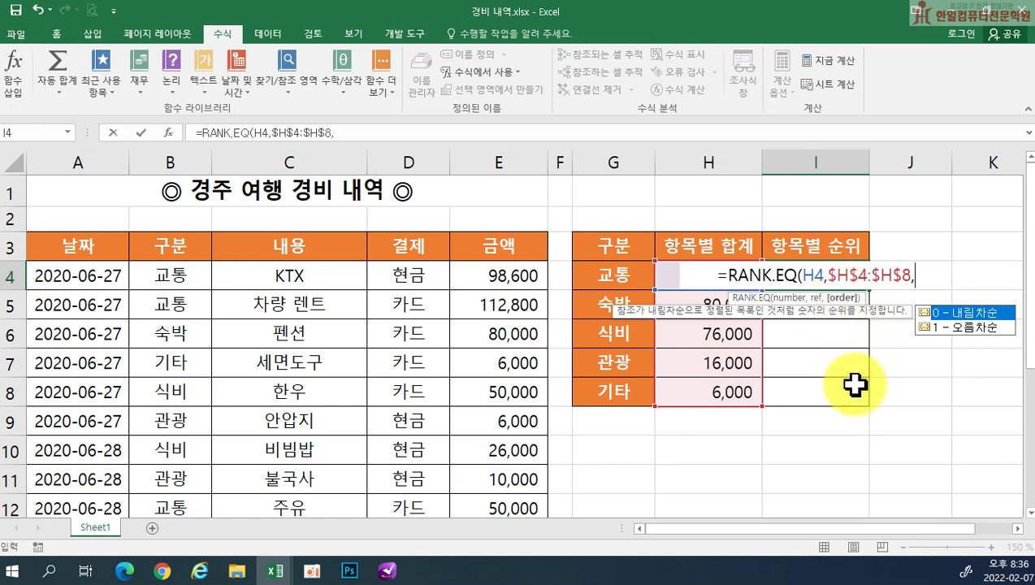
pyautogui.press('BackSpace')
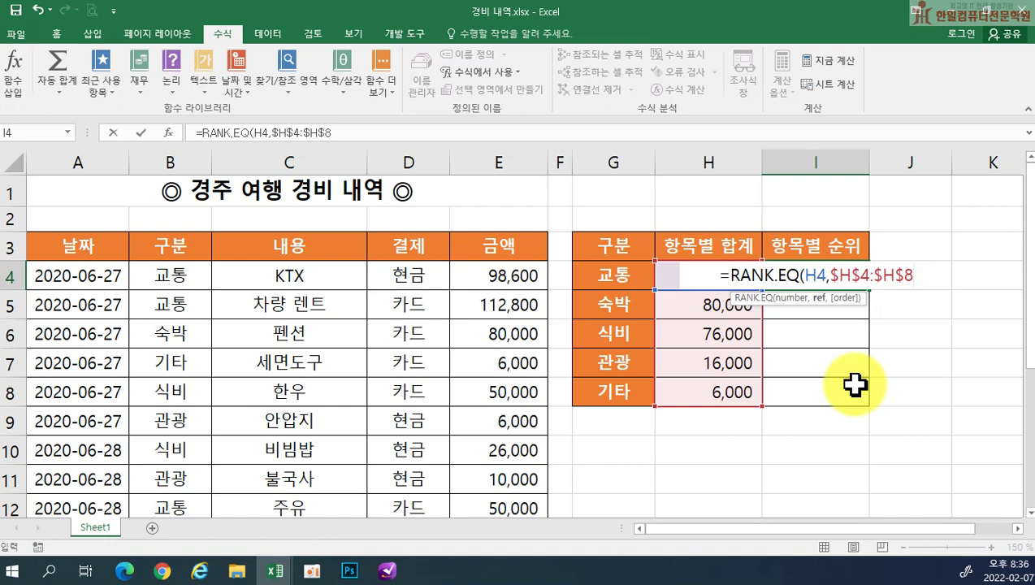
pyautogui.write(')')
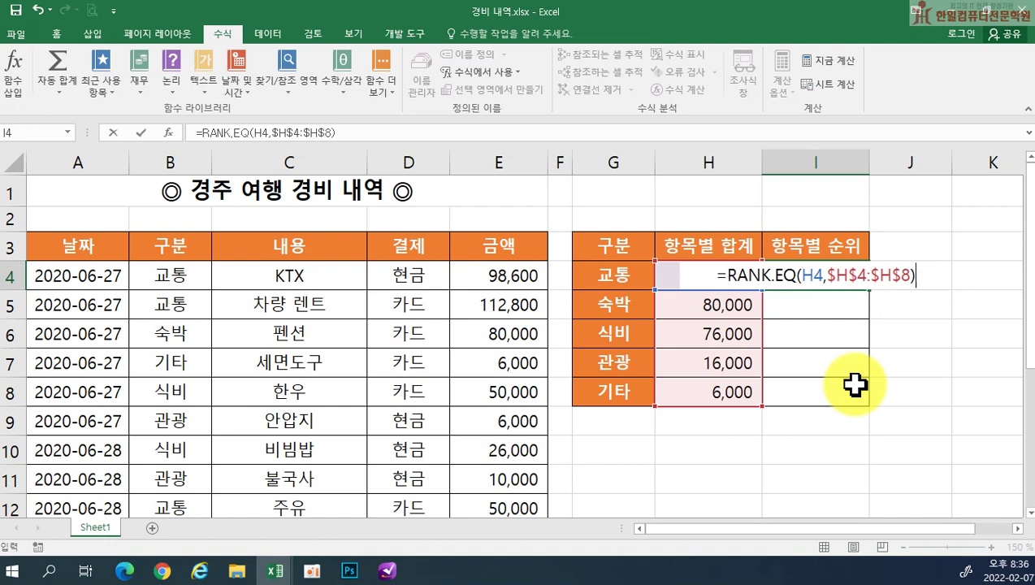
pyautogui.press('Return')
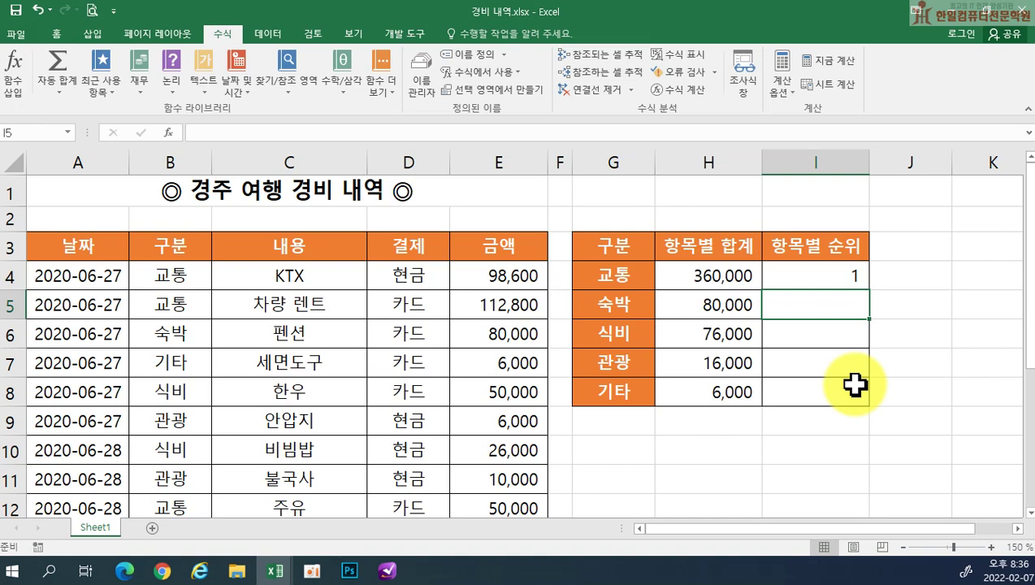
# Step: Add the order argument 0 (내림차순) to the RANK.EQ formula in I4 and copy the formula down through I8
pyautogui.doubleClick(845, 273)
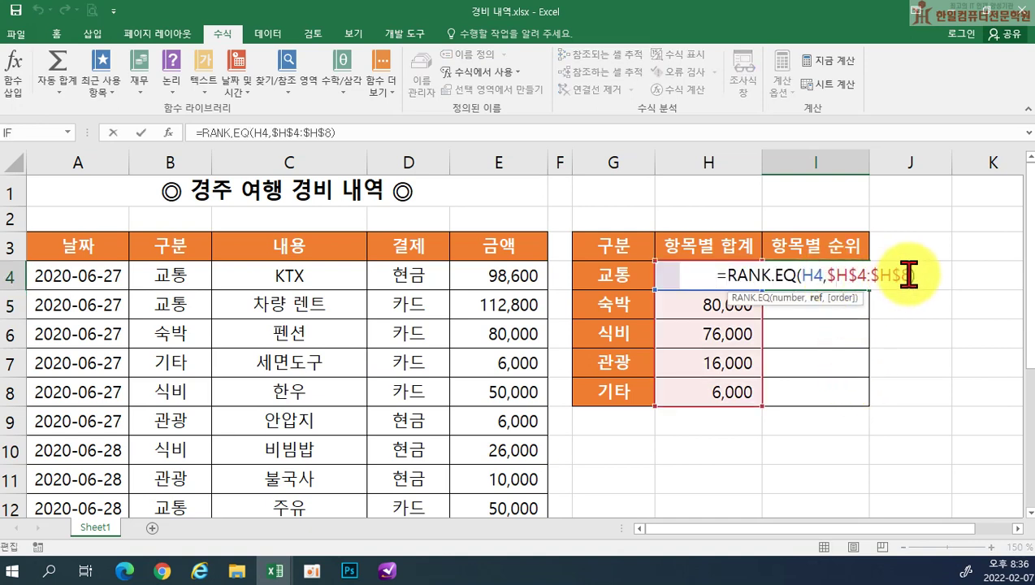
pyautogui.click(942, 274)
pyautogui.press('BackSpace')
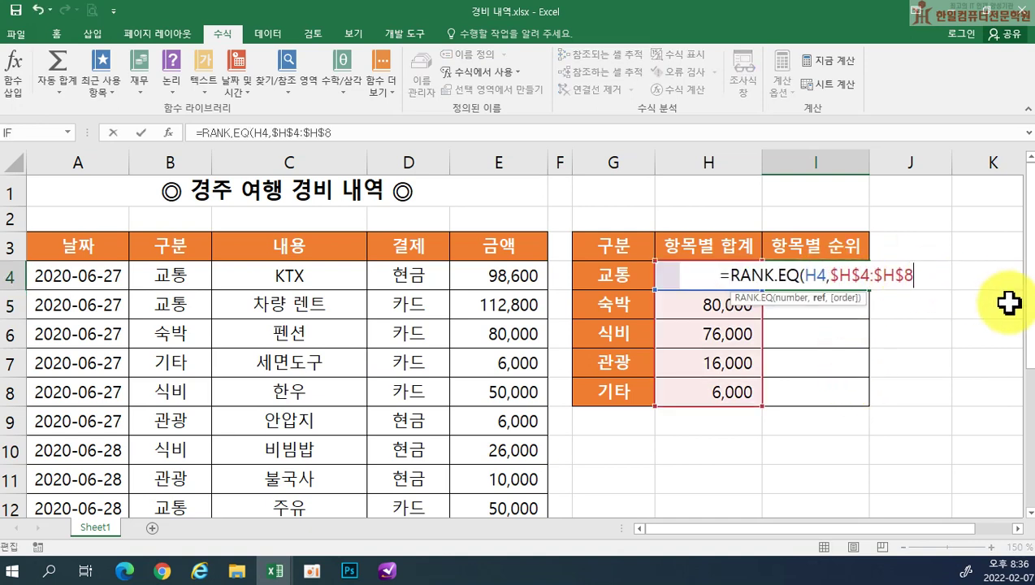
pyautogui.write(',')
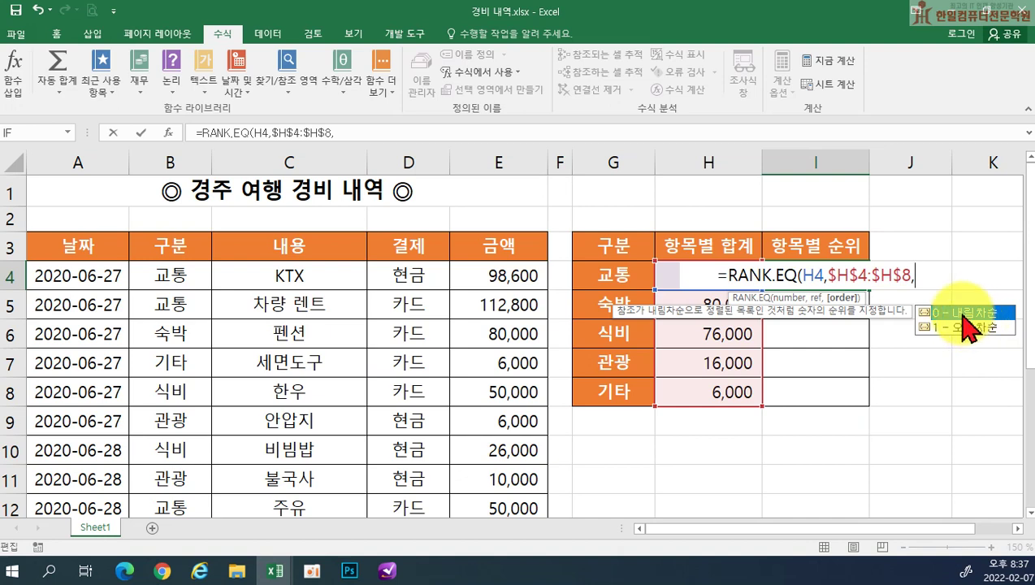
pyautogui.doubleClick(962, 313)
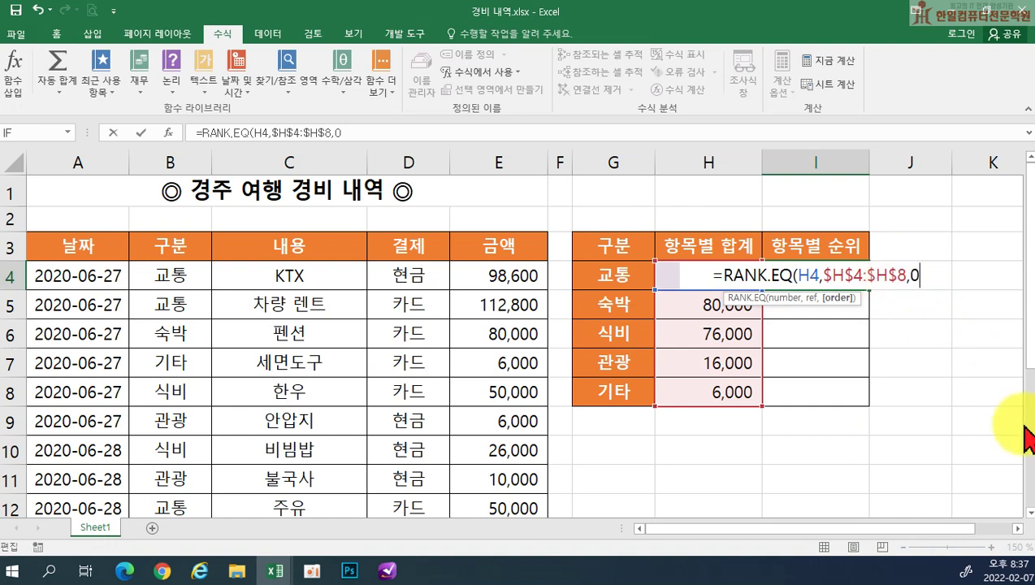
pyautogui.write(')')
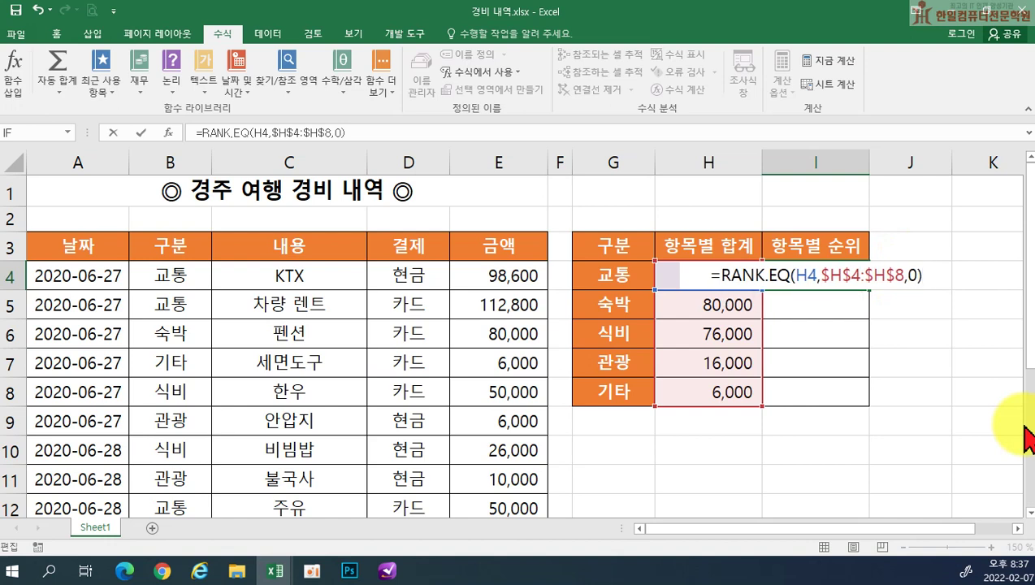
pyautogui.press('Return')
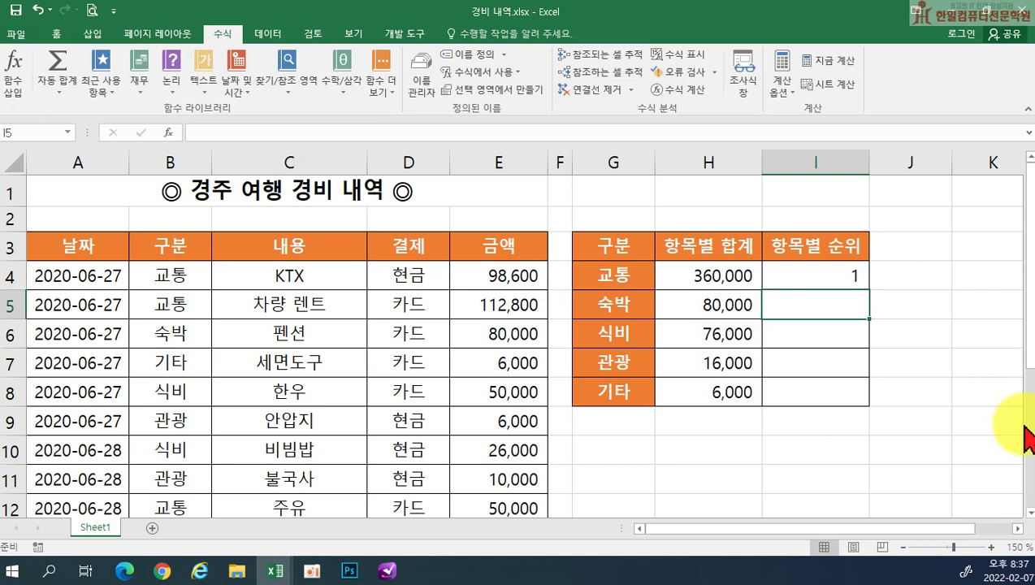
pyautogui.click(837, 277)
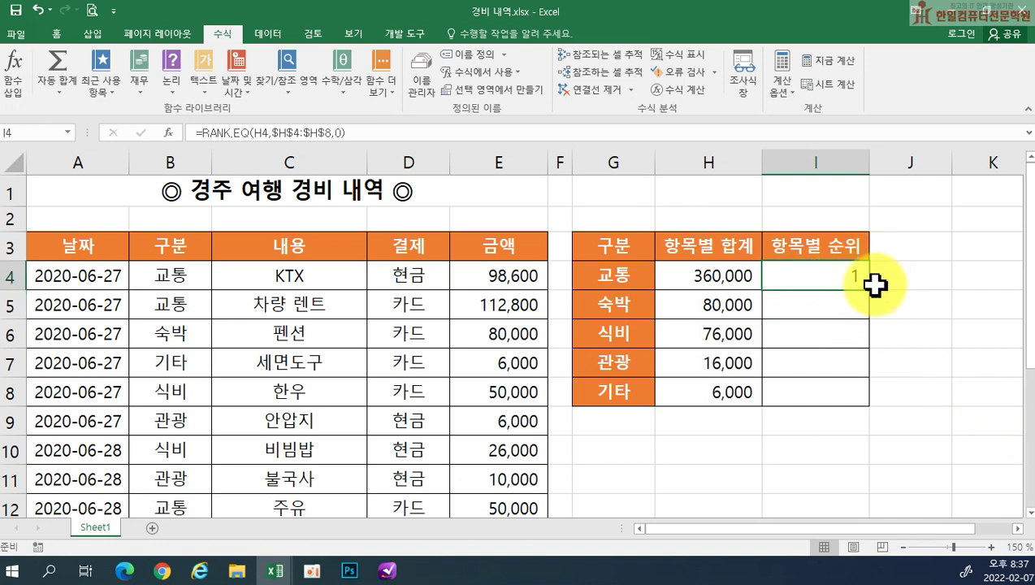
pyautogui.moveTo(870, 290); pyautogui.dragTo(866, 405)
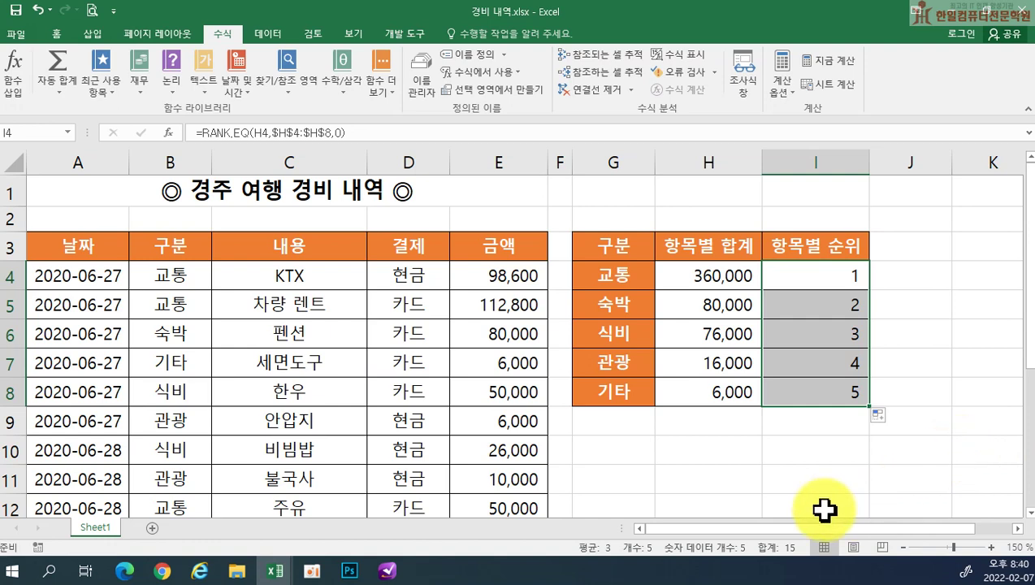
# Step: Open the workbook 구입 도서 목록.xlsx from the 13장 folder and enable editing
pyautogui.click(13, 34)
pyautogui.click(24, 130)
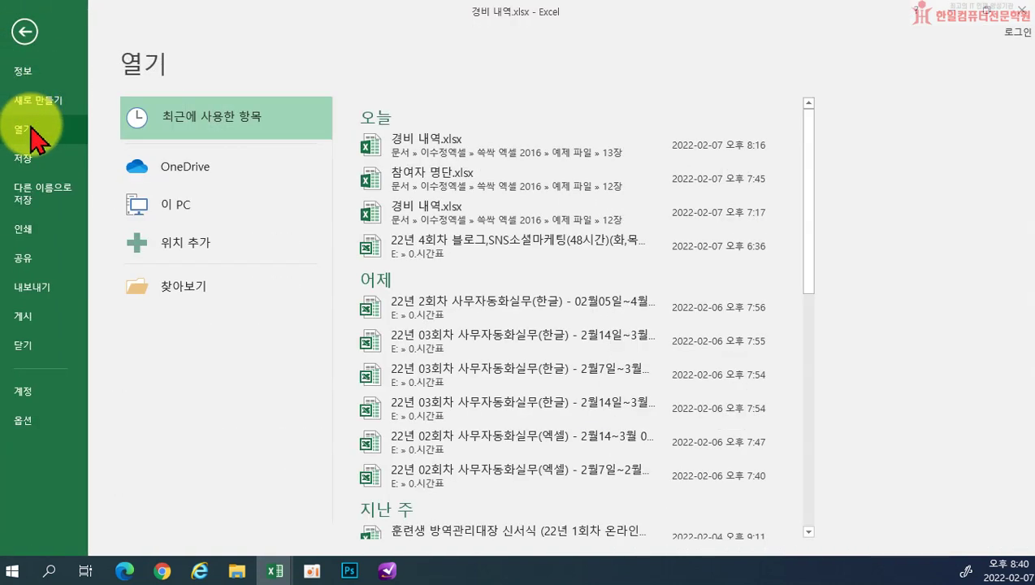
pyautogui.click(198, 298)
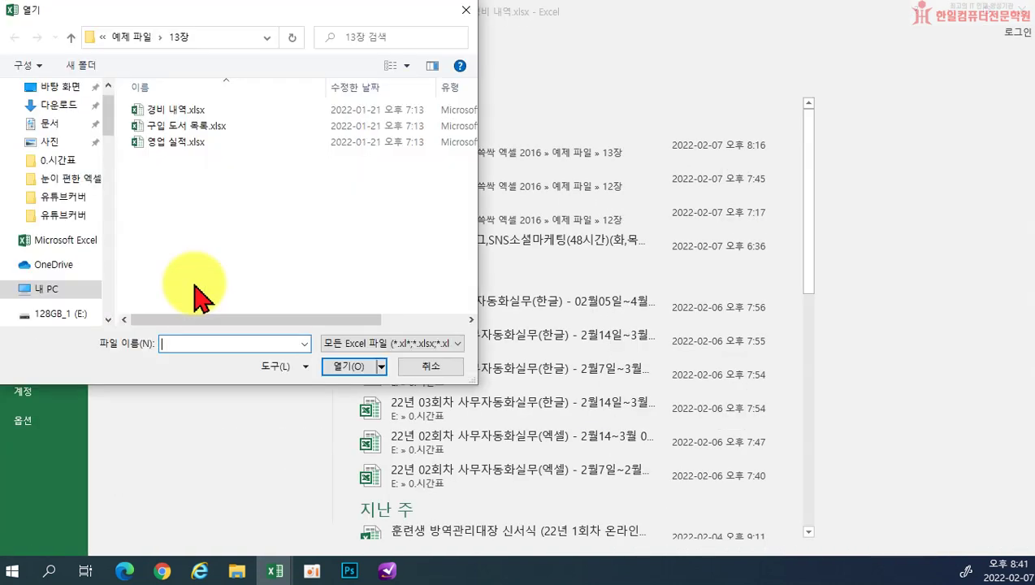
pyautogui.doubleClick(164, 126)
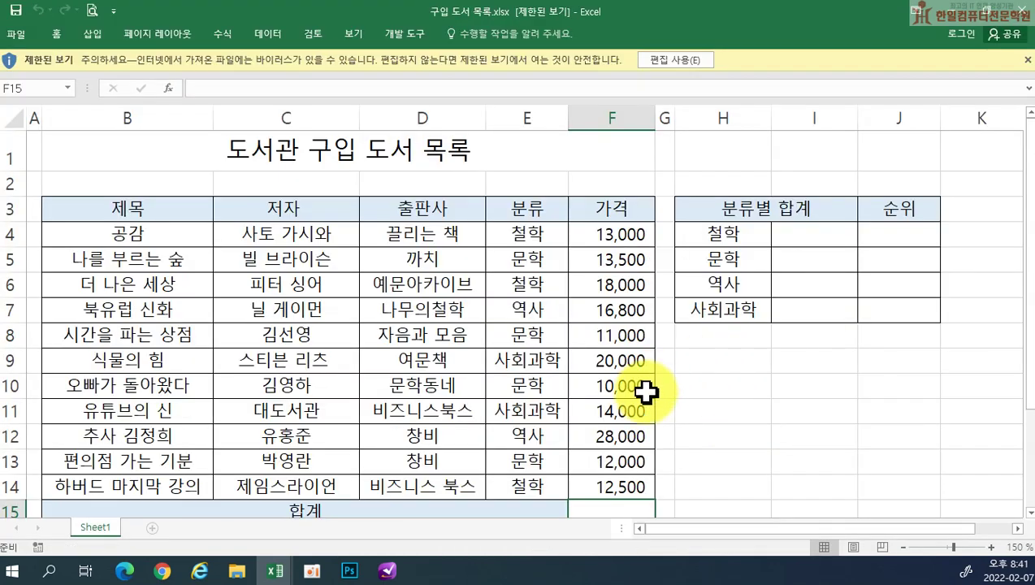
pyautogui.click(671, 60)
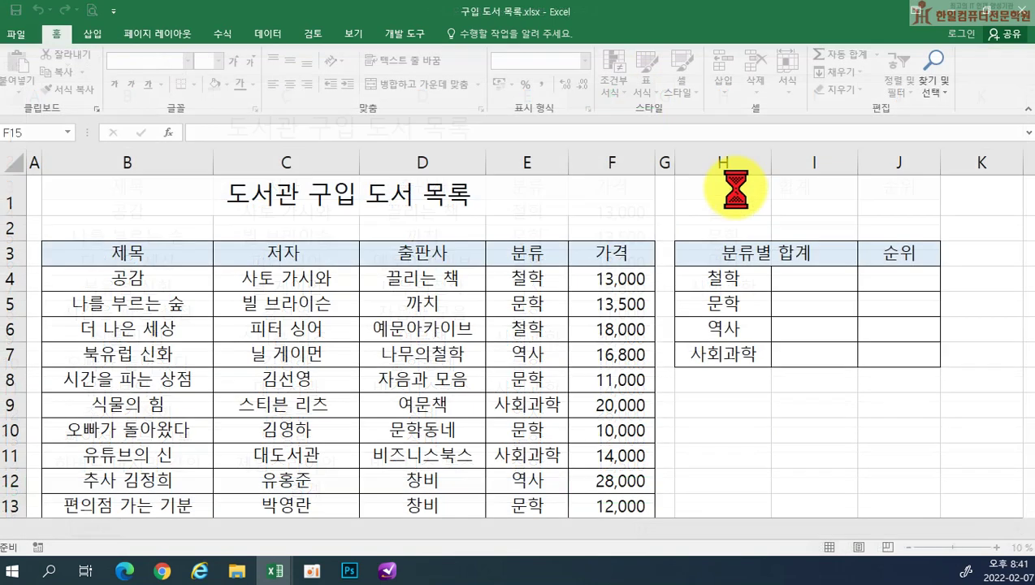
# Step: Total the 가격 column in the 합계 cell F15 with AutoSum over F4:F14
pyautogui.scroll(-1, 759, 323)
pyautogui.scroll(1, 758, 324)
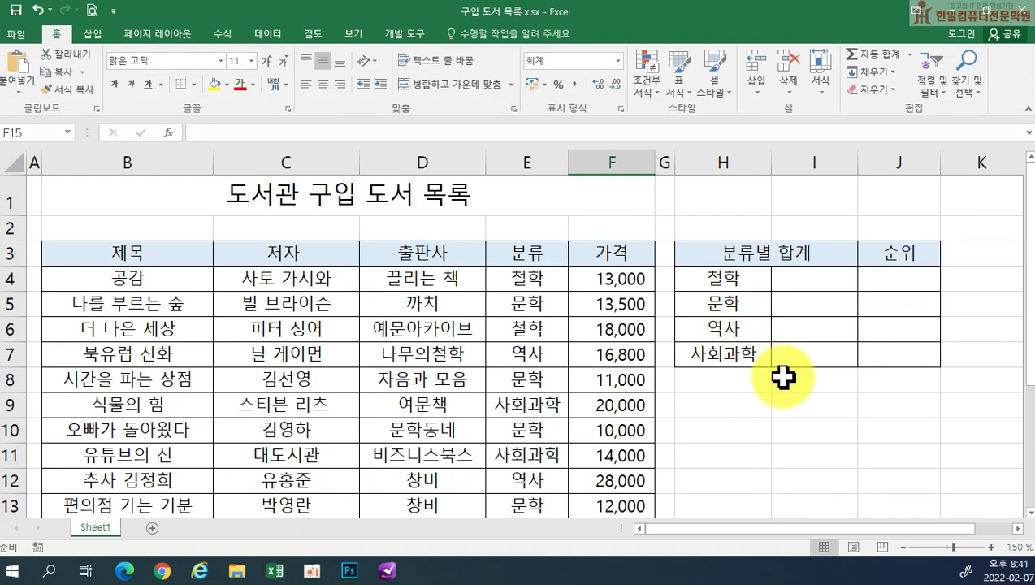
pyautogui.scroll(-2, 782, 376)
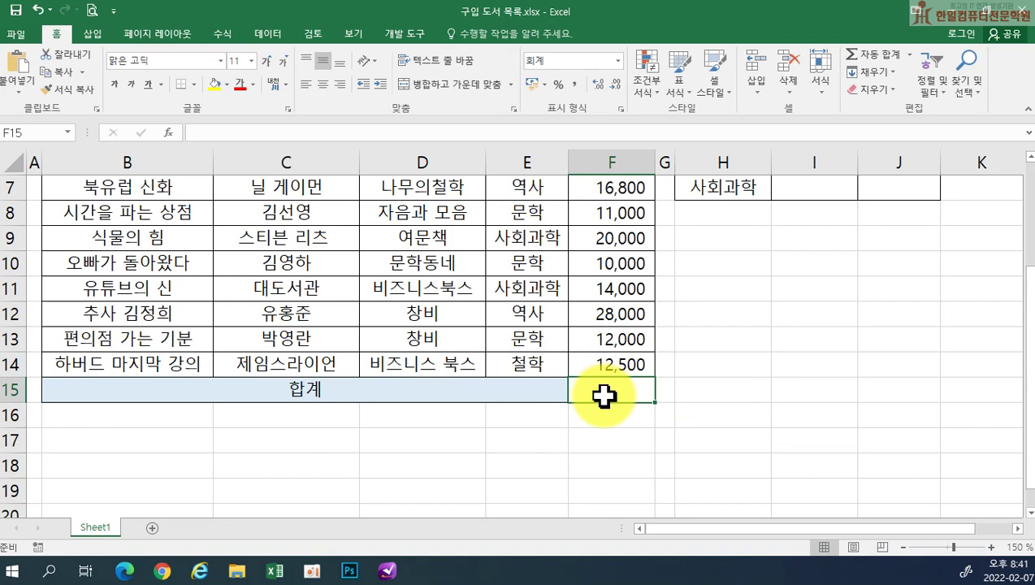
pyautogui.click(877, 53)
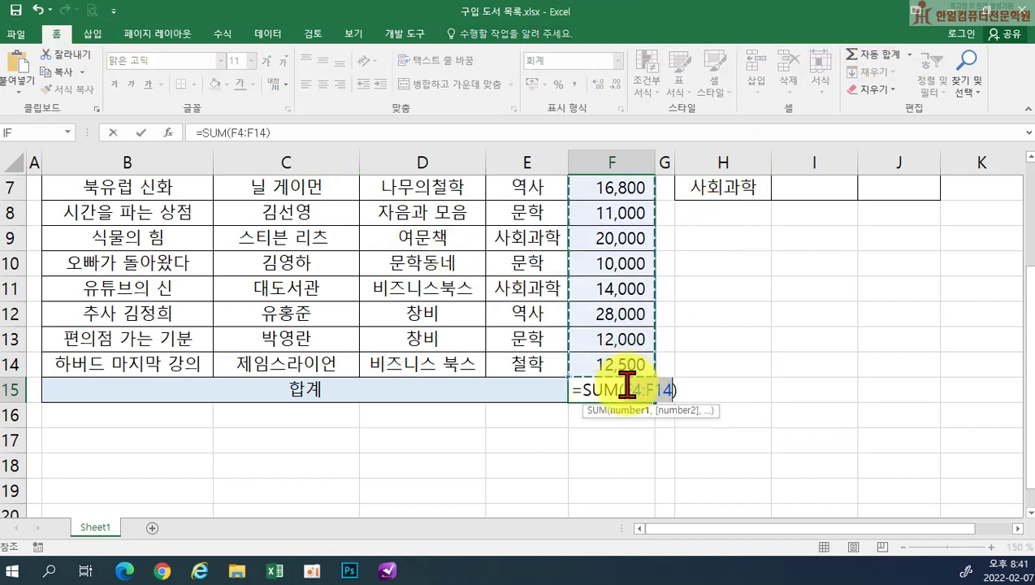
pyautogui.scroll(1, 656, 350)
pyautogui.scroll(-1, 577, 300)
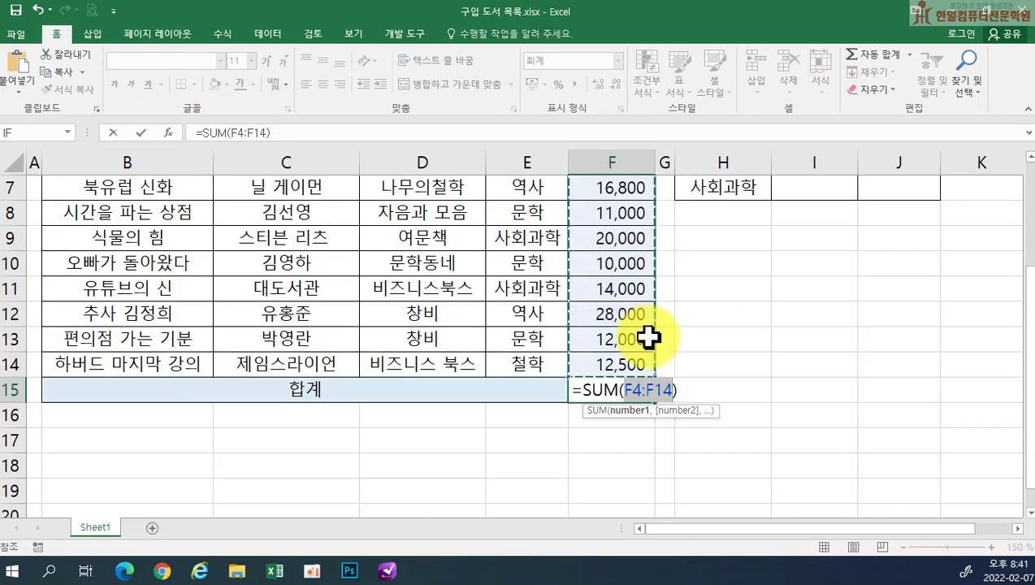
pyautogui.scroll(2, 649, 337)
pyautogui.scroll(-1, 650, 338)
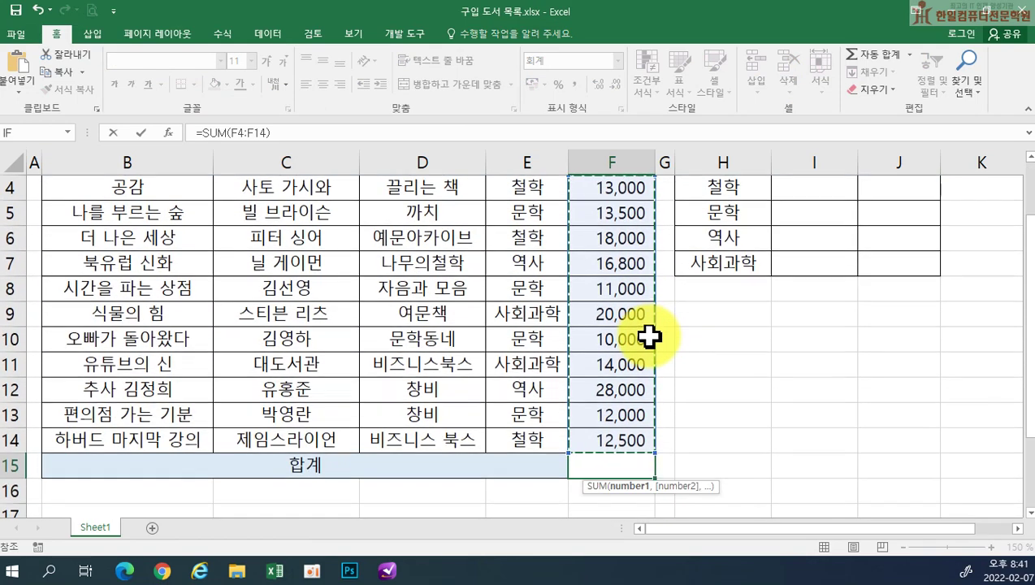
pyautogui.press('Return')
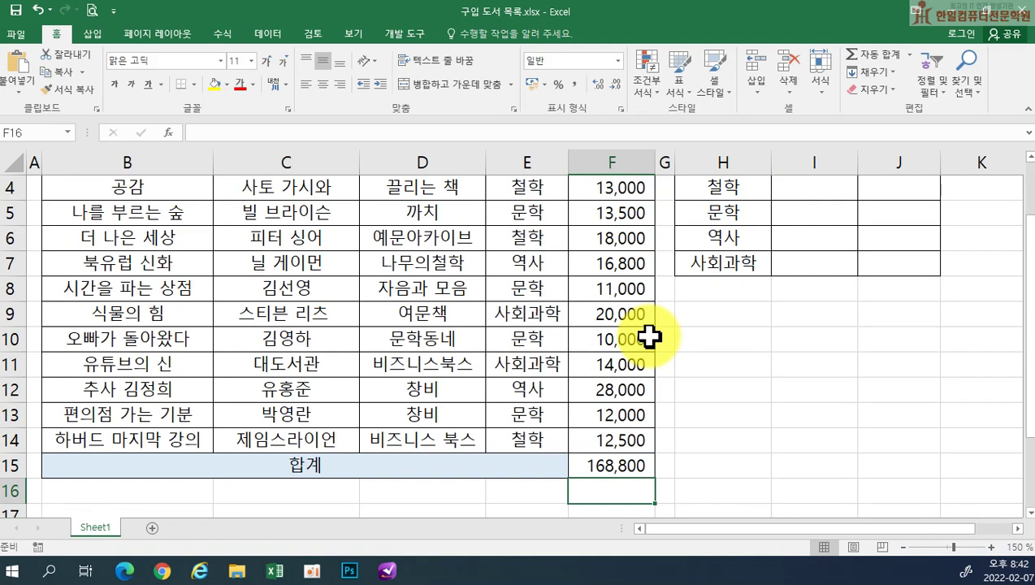
# Step: Create names for the 분류 and 가격 columns from the selection E3:F14, using only the 첫 행 (top row) option
pyautogui.scroll(1, 783, 349)
pyautogui.click(806, 280)
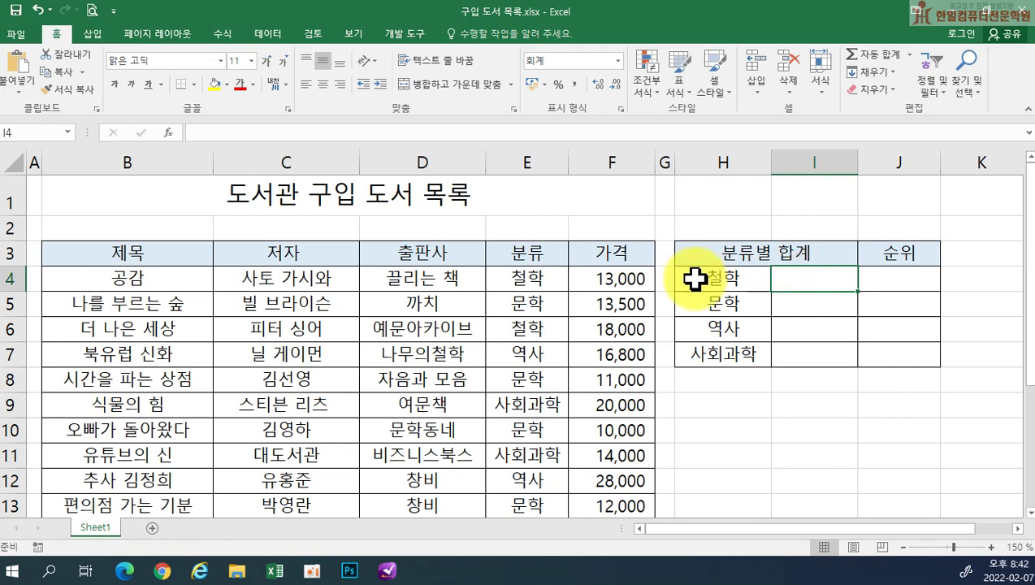
pyautogui.moveTo(521, 252); pyautogui.dragTo(612, 431)
pyautogui.scroll(1, 618, 399)
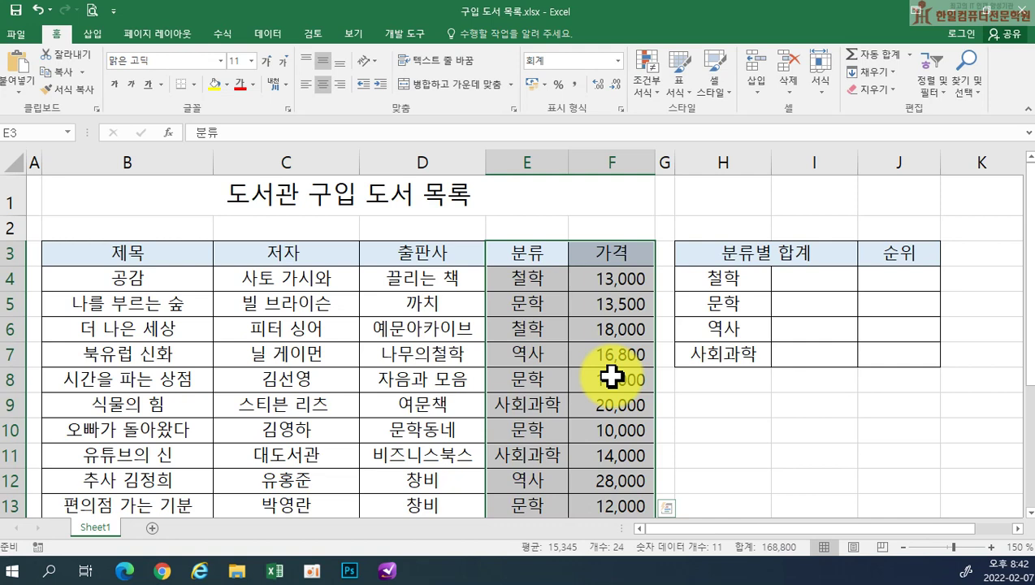
pyautogui.click(230, 34)
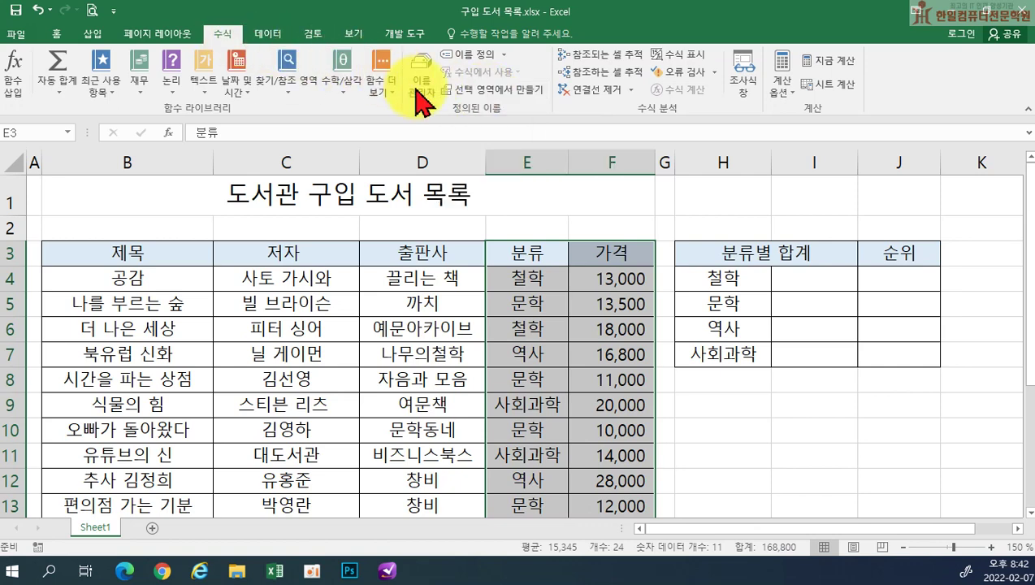
pyautogui.click(469, 90)
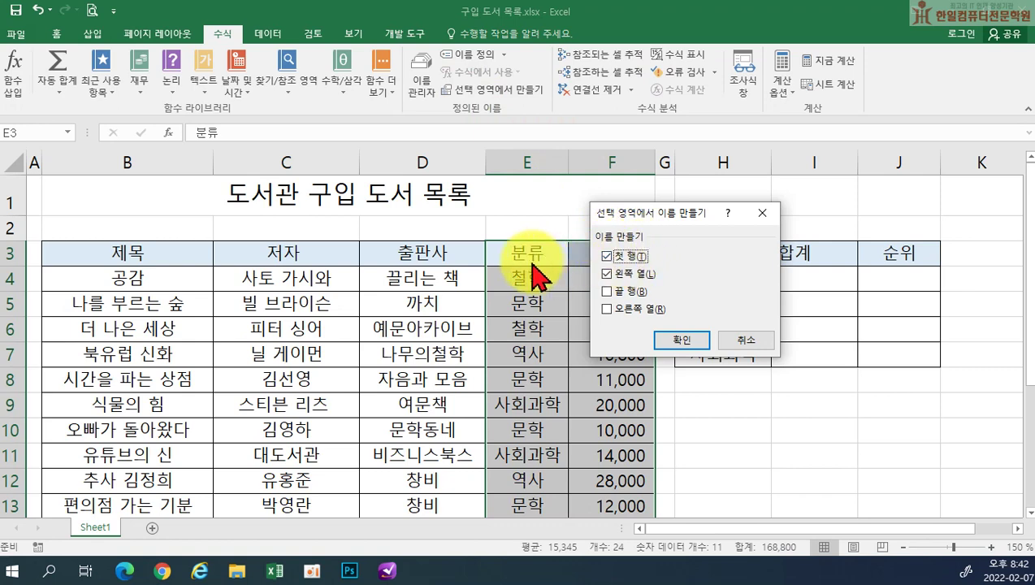
pyautogui.moveTo(625, 213); pyautogui.dragTo(713, 236)
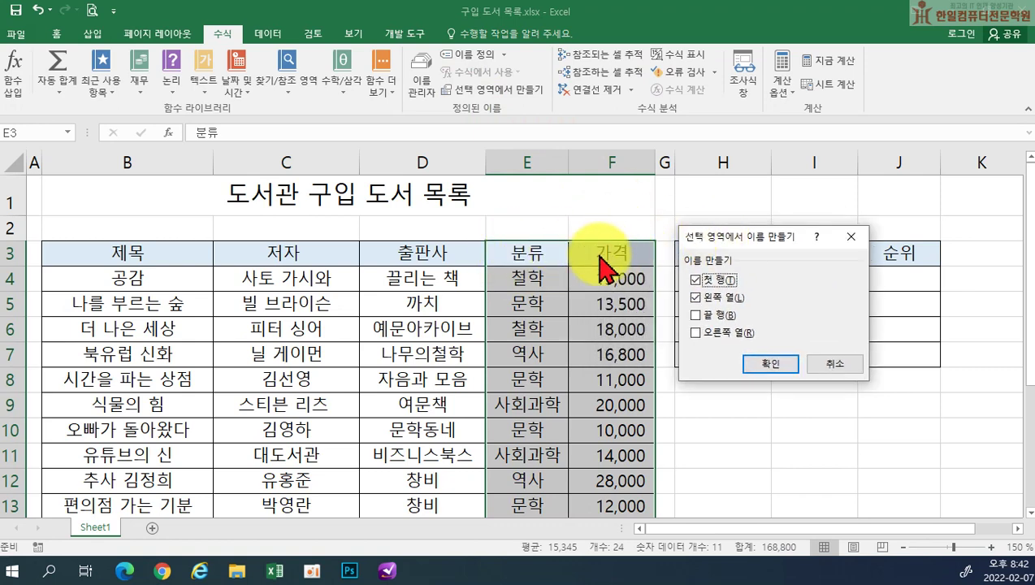
pyautogui.click(696, 299)
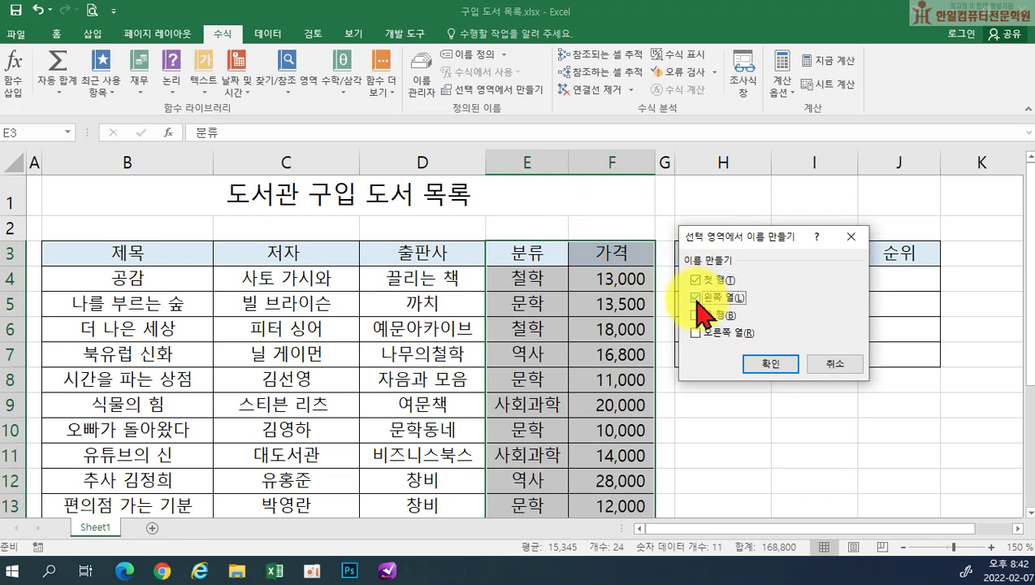
pyautogui.click(768, 367)
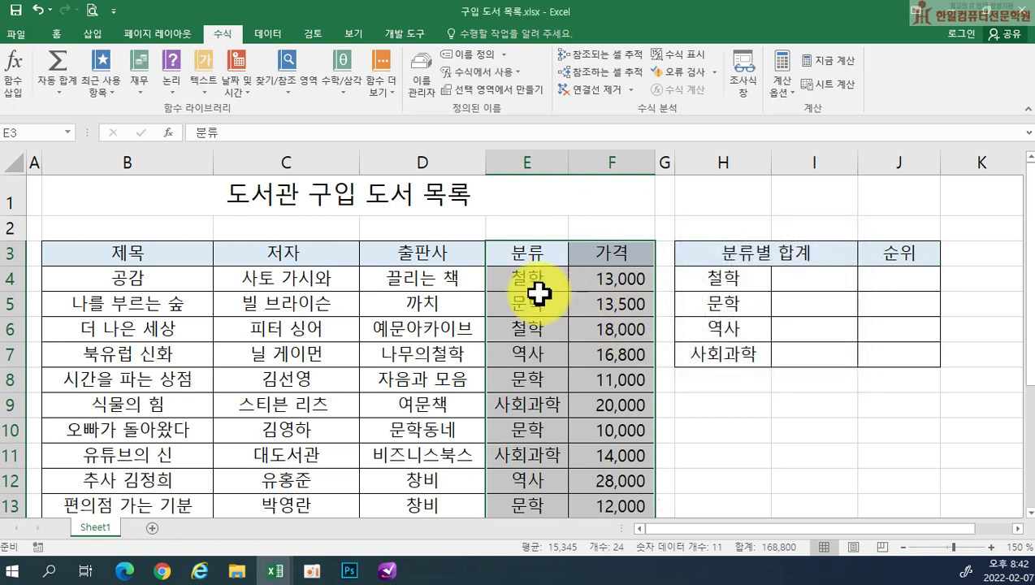
# Step: Check which cells the defined names 가격 and 분류 refer to
pyautogui.click(532, 283)
pyautogui.click(67, 133)
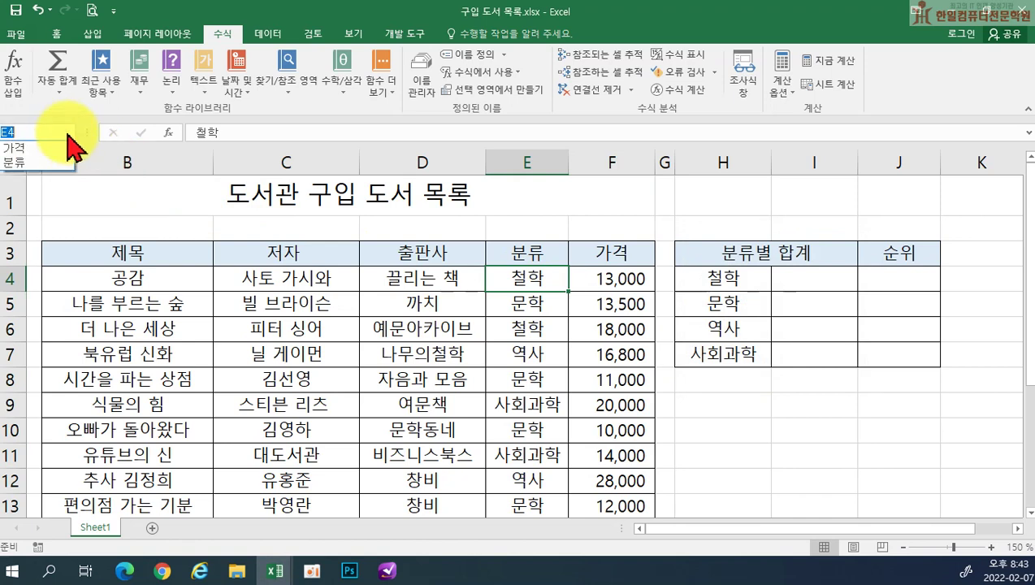
pyautogui.click(45, 147)
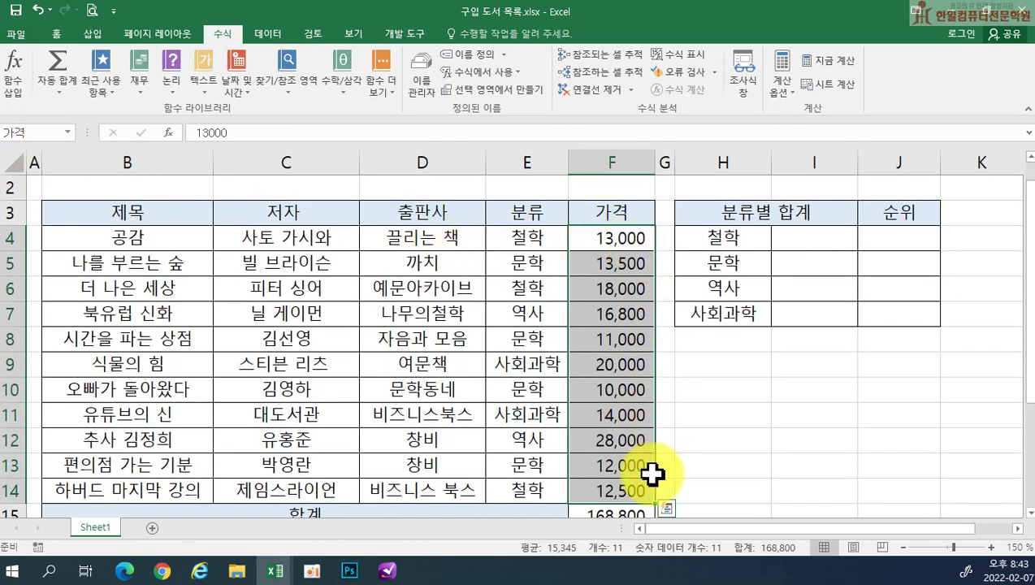
pyautogui.click(67, 133)
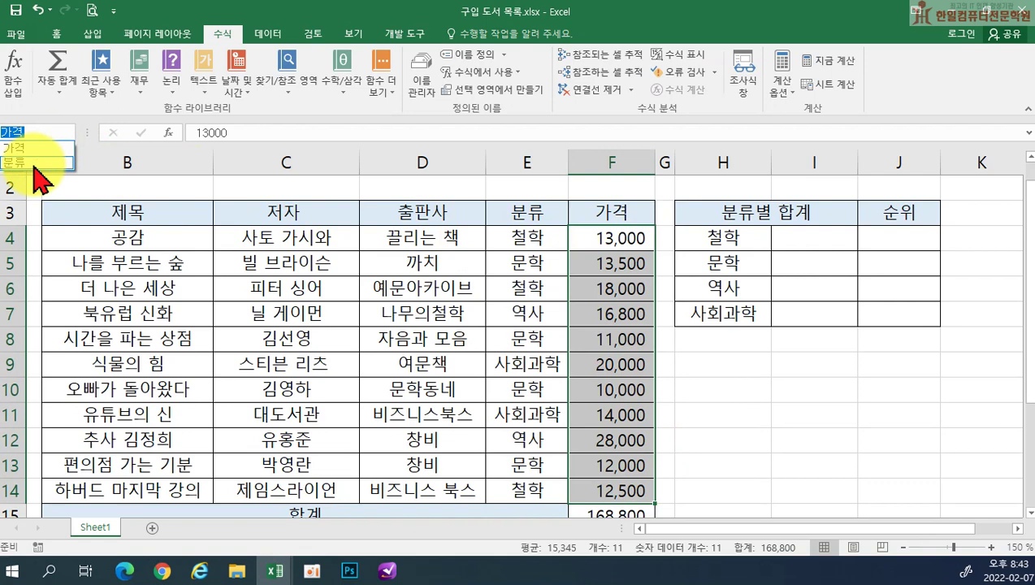
pyautogui.click(28, 160)
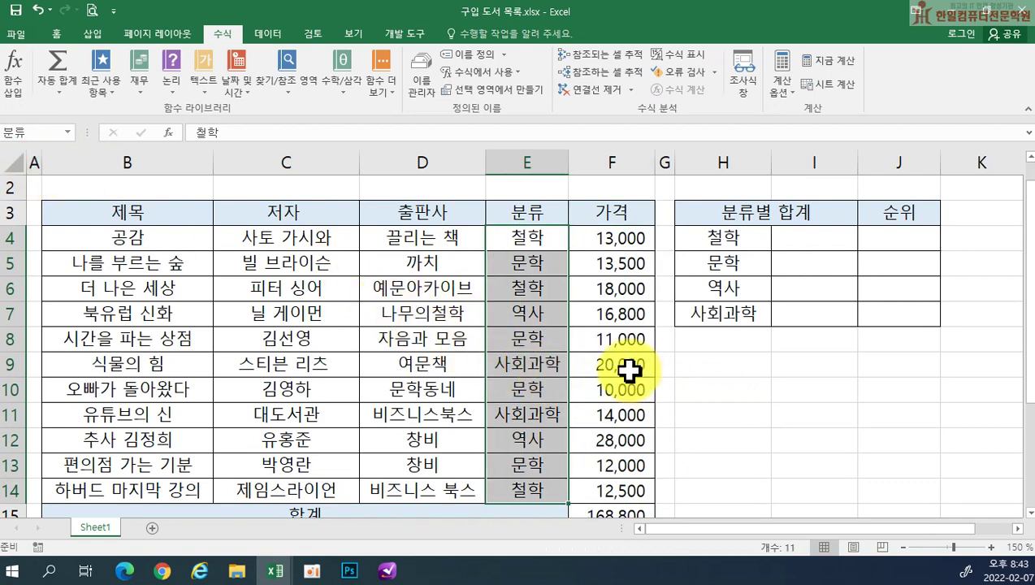
# Step: Start a SUMIF formula in cell I4, the 분류별 합계 of the 철학 row
pyautogui.scroll(1, 628, 370)
pyautogui.click(781, 279)
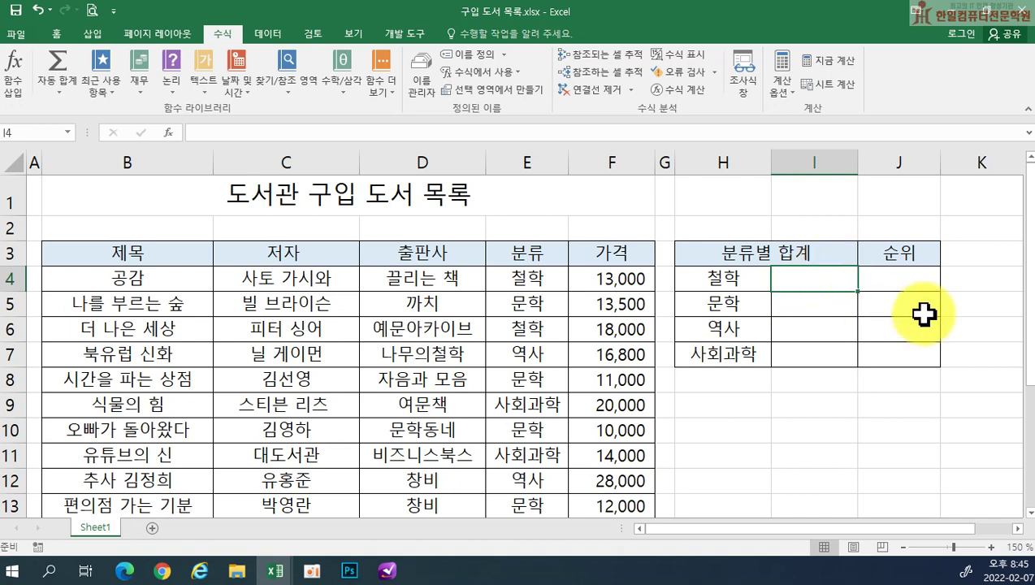
pyautogui.write('=s')
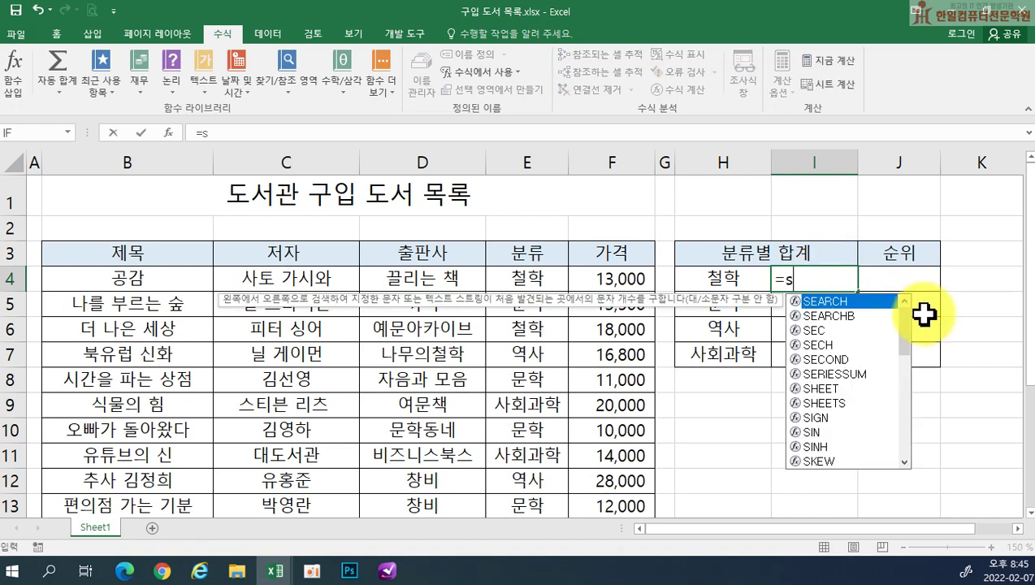
pyautogui.write('um')
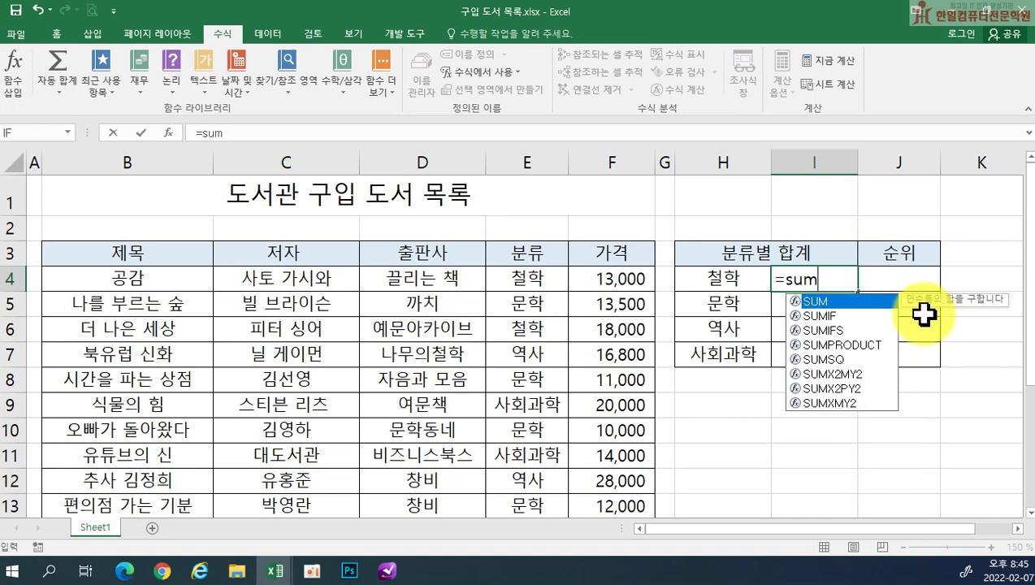
pyautogui.doubleClick(862, 316)
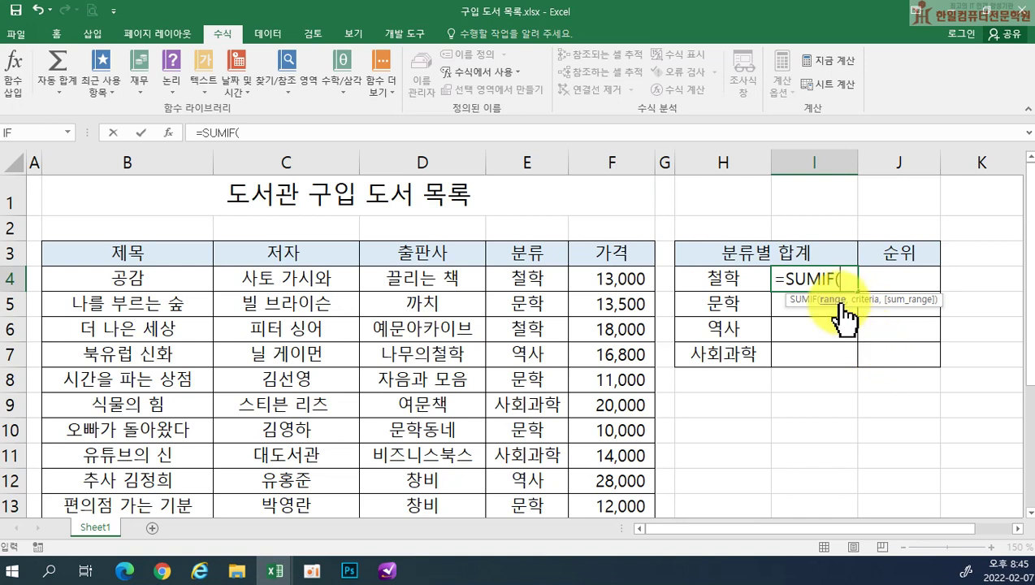
pyautogui.moveTo(540, 276); pyautogui.dragTo(528, 474)
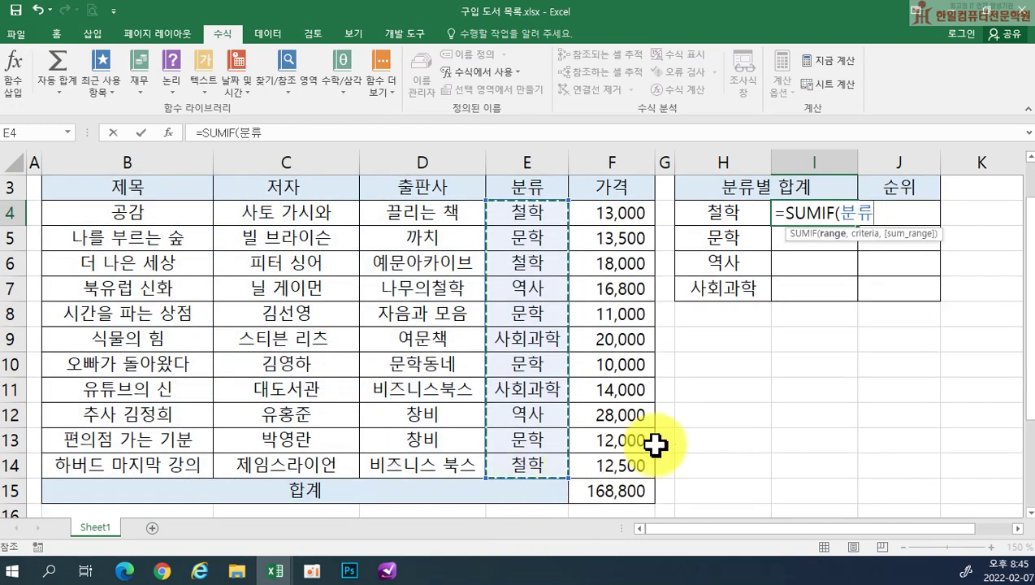
pyautogui.scroll(1, 658, 443)
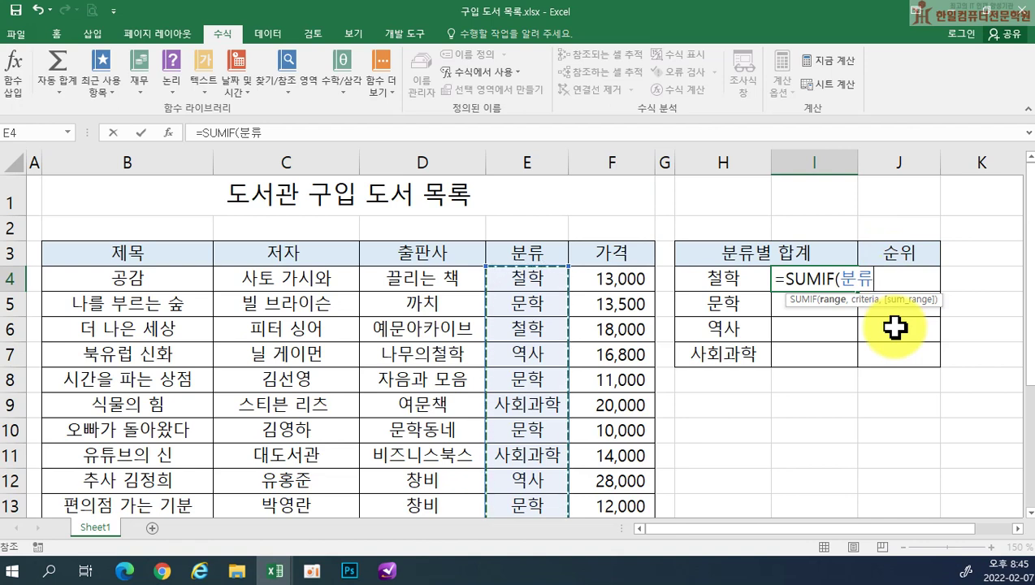
pyautogui.press('BackSpace')
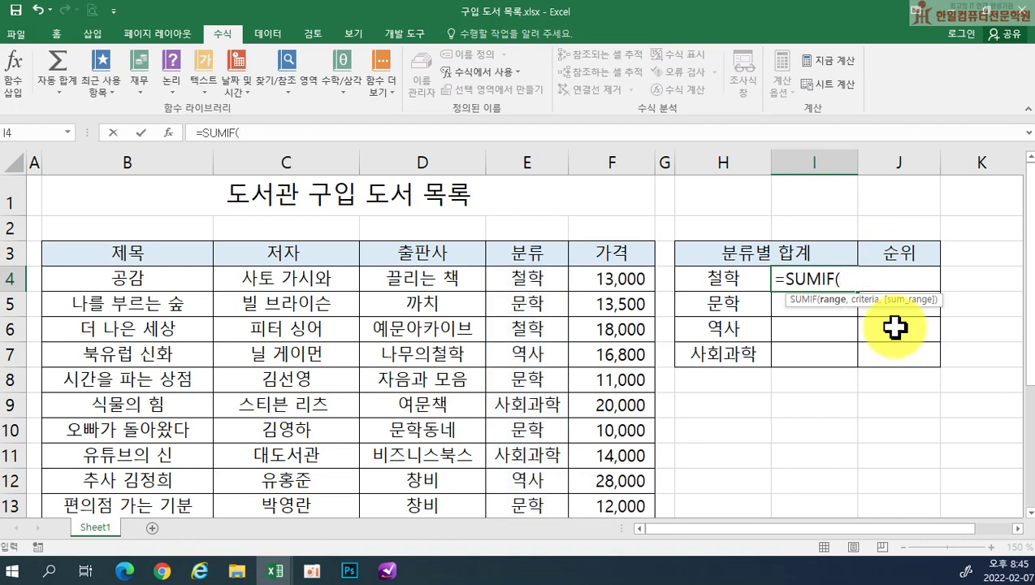
pyautogui.press('BackSpace')
# Step: Complete the formula in I4 as =SUMIF(분류,H4,가격), using the defined names for the criteria range and sum range
pyautogui.write('(분류,')
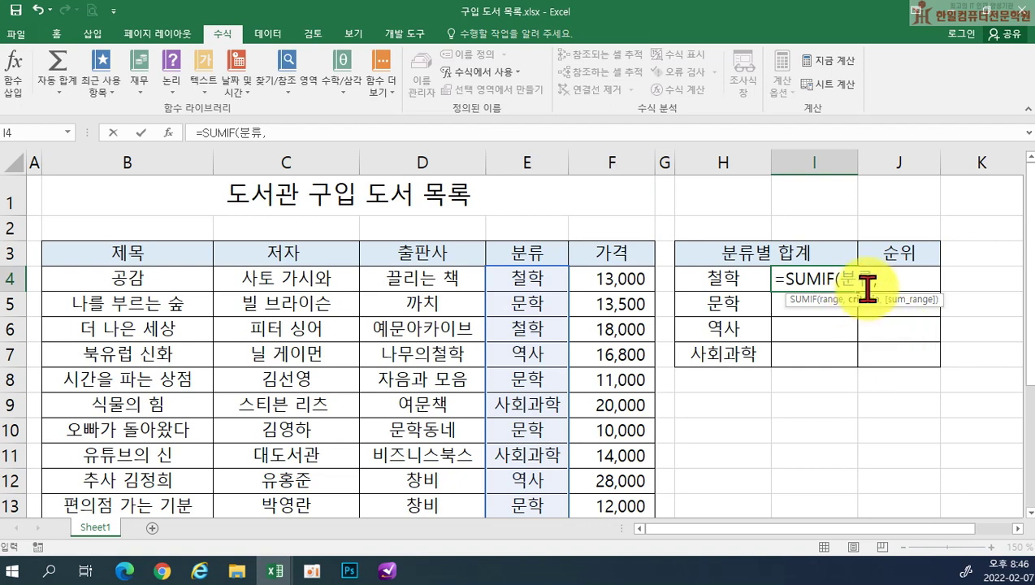
pyautogui.click(718, 276)
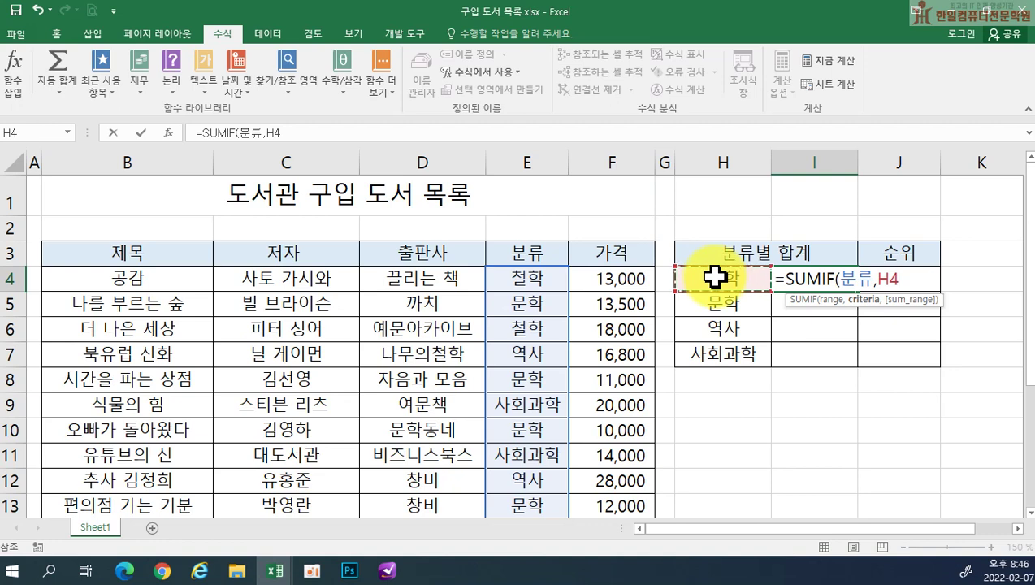
pyautogui.write(',')
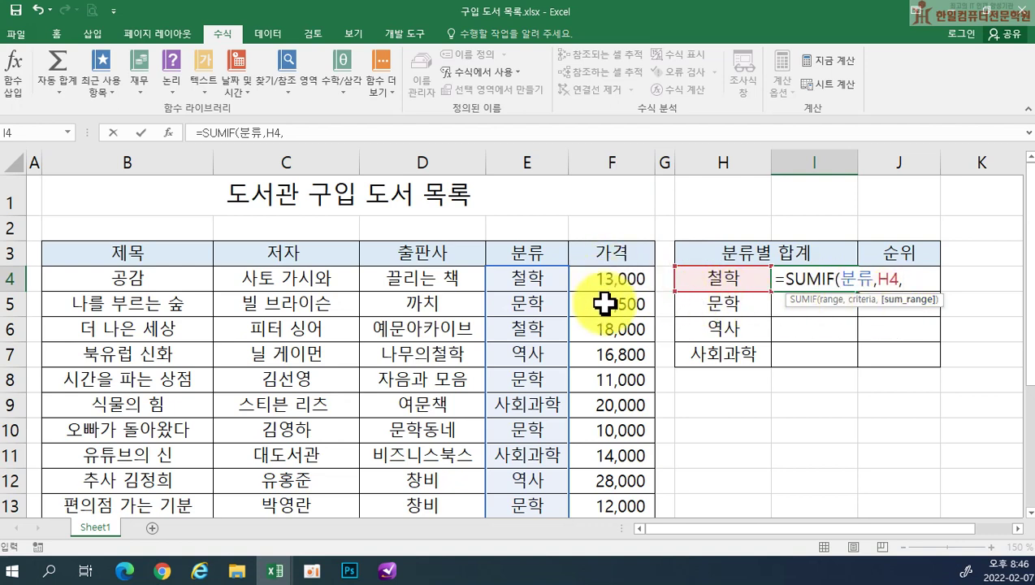
pyautogui.write('가격')
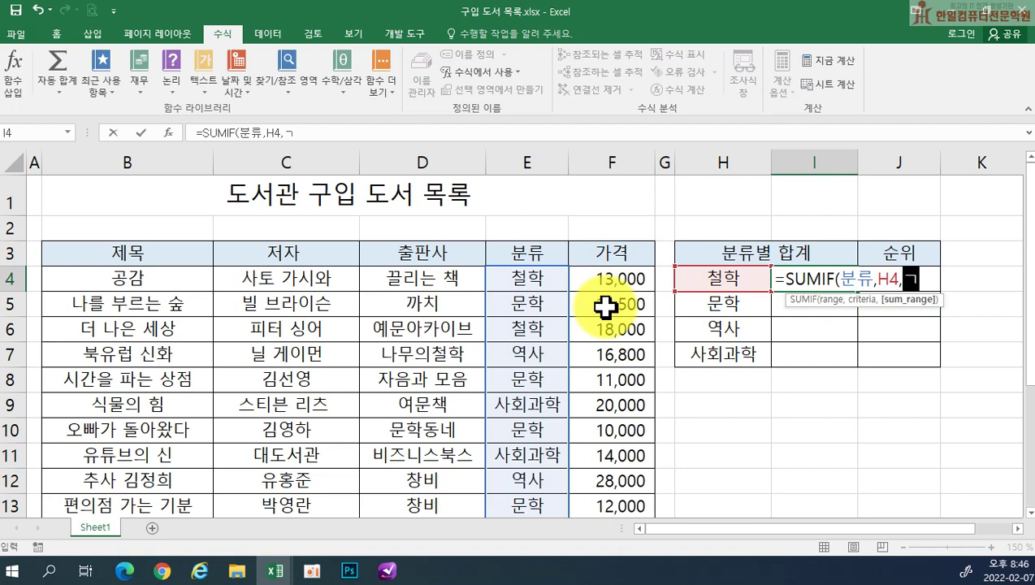
pyautogui.write(')')
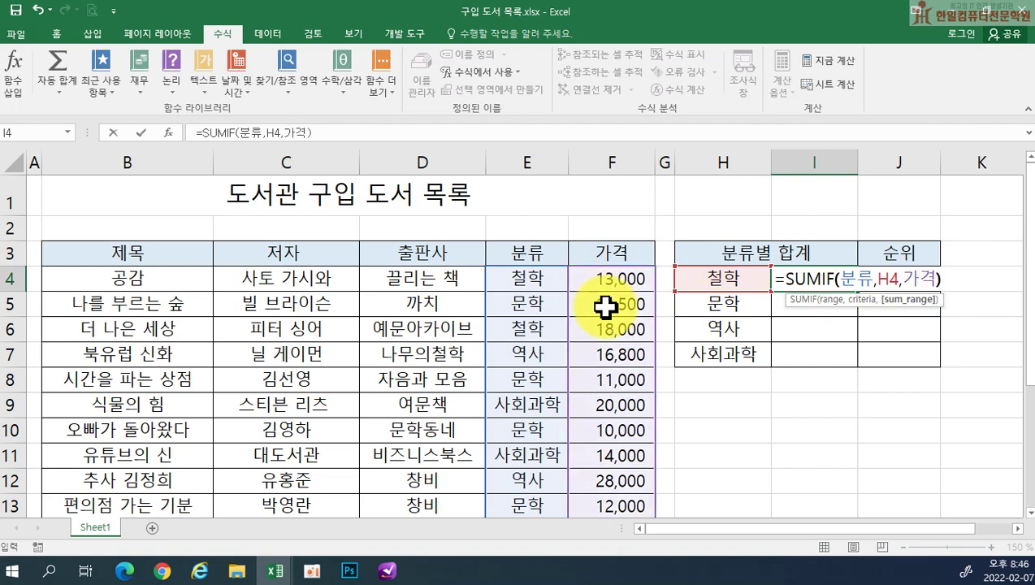
pyautogui.press('Return')
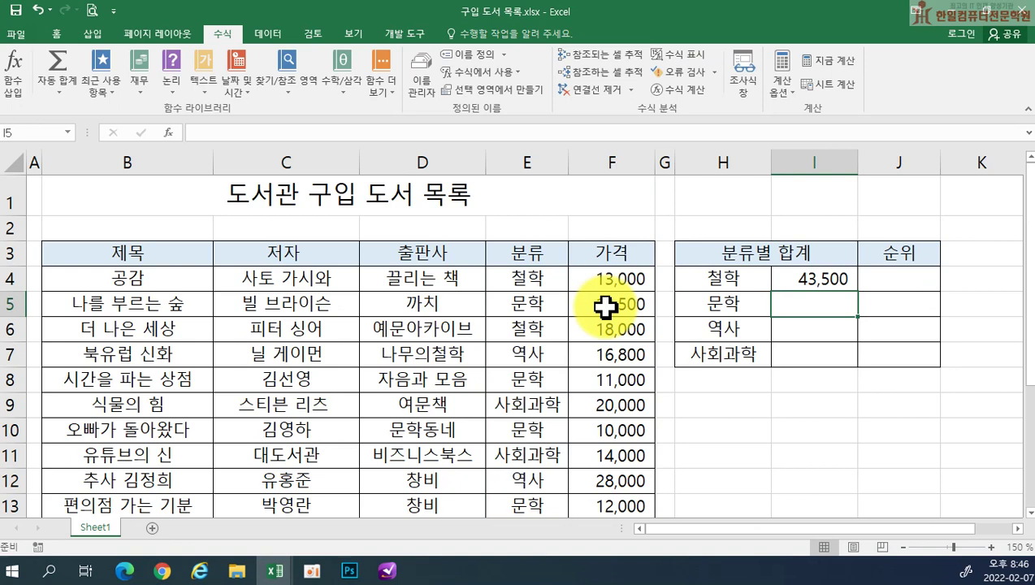
pyautogui.click(819, 280)
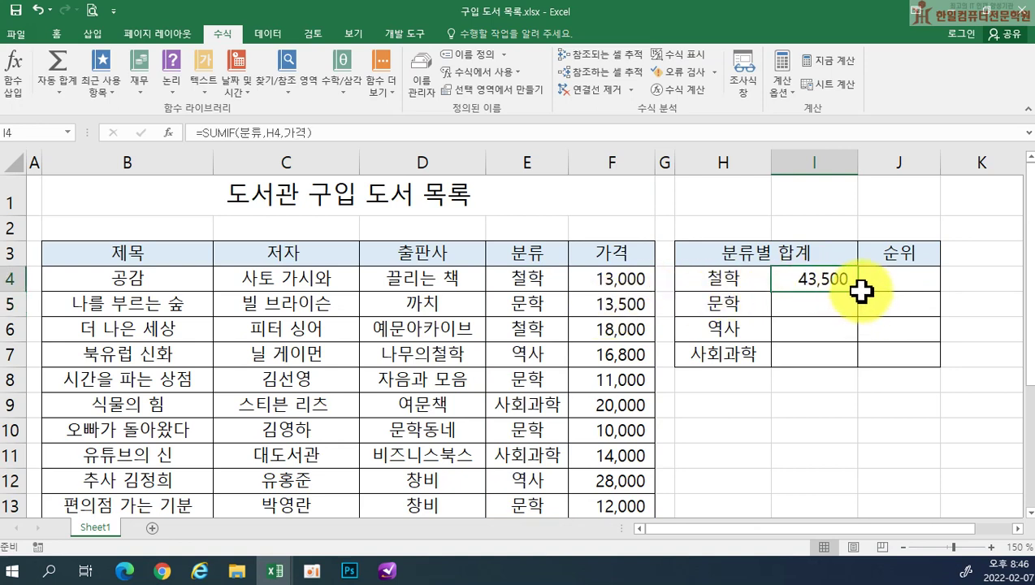
# Step: Copy the SUMIF formula from I4 down to I7 and review the formula in I4
pyautogui.moveTo(860, 292); pyautogui.dragTo(852, 360)
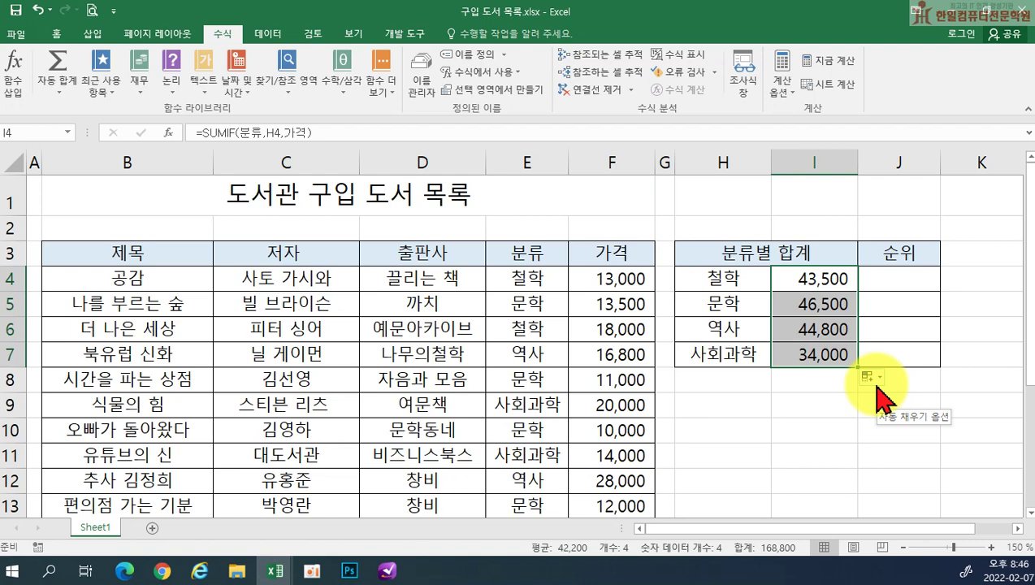
pyautogui.doubleClick(822, 279)
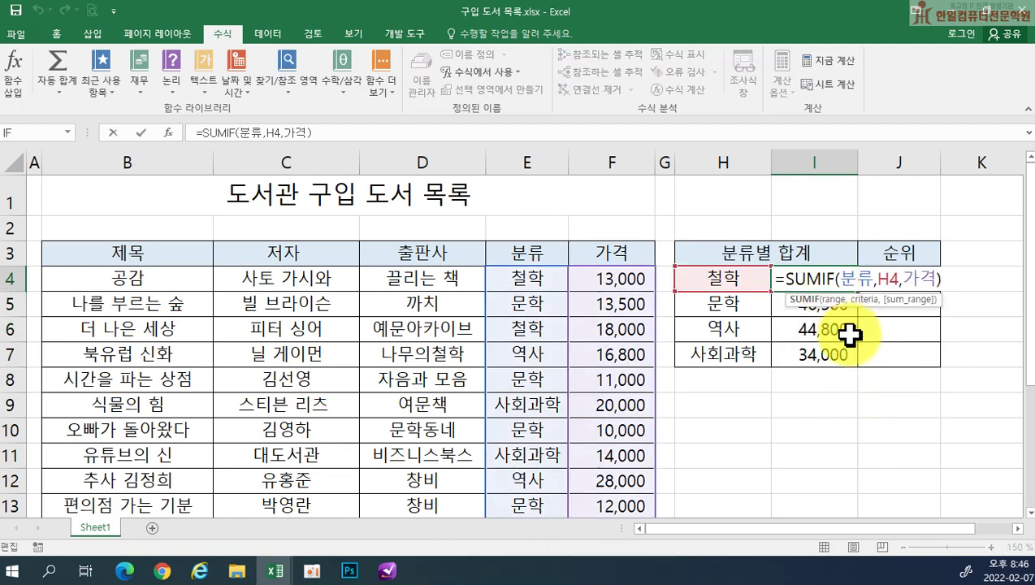
pyautogui.press('Return')
pyautogui.click(849, 282)
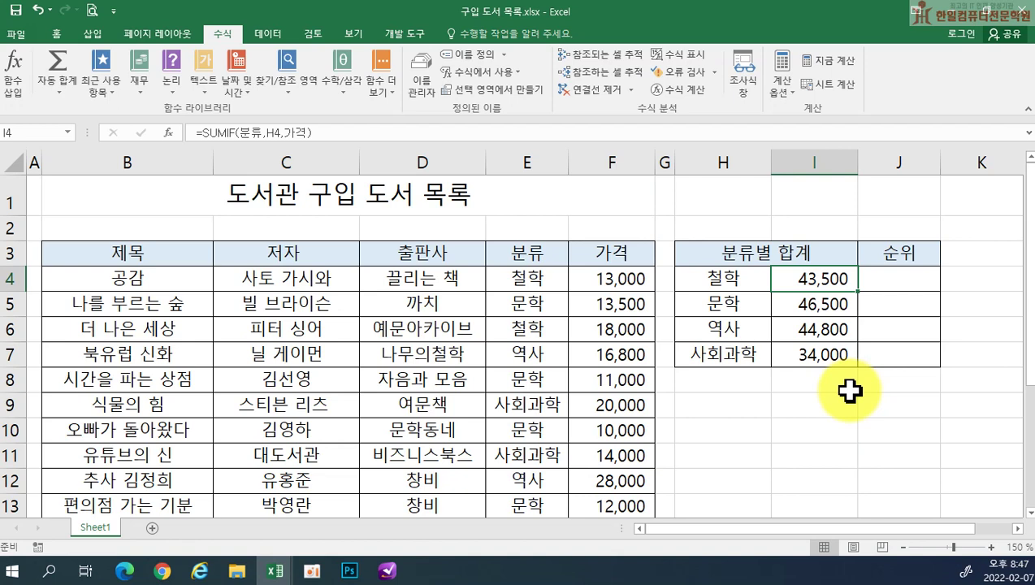
pyautogui.click(892, 278)
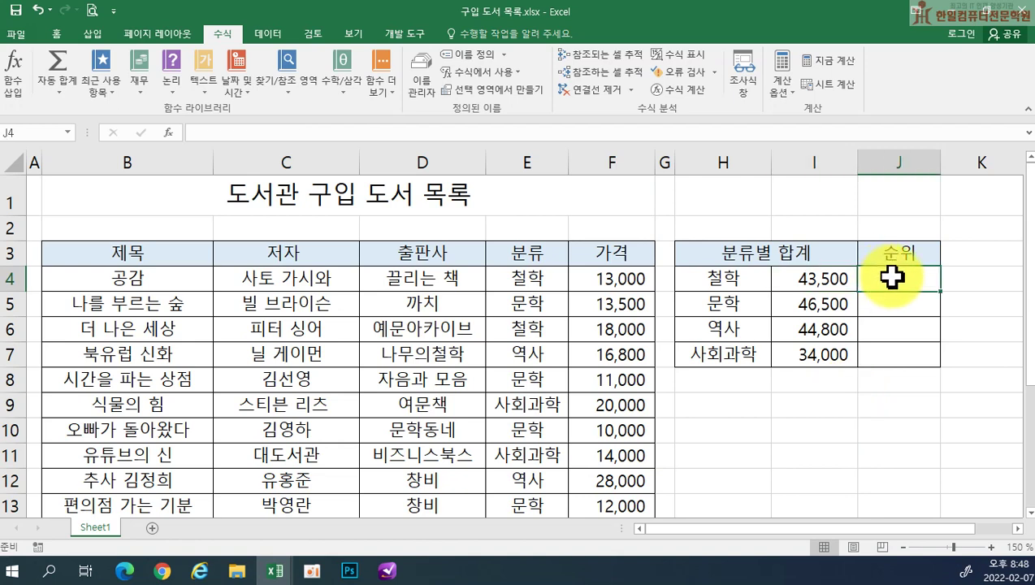
pyautogui.write('=ㄱ')
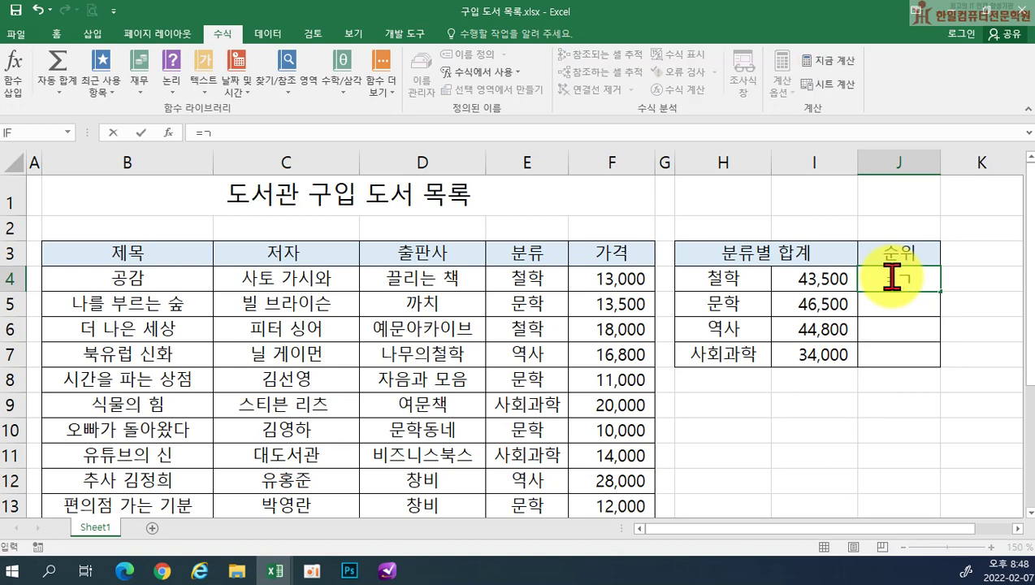
pyautogui.press('BackSpace')
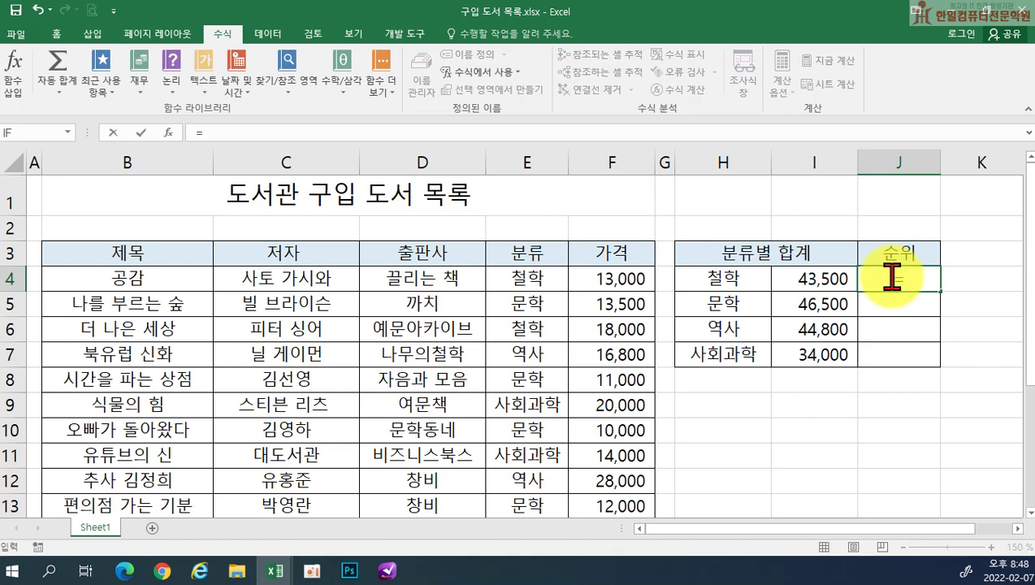
pyautogui.write('ran')
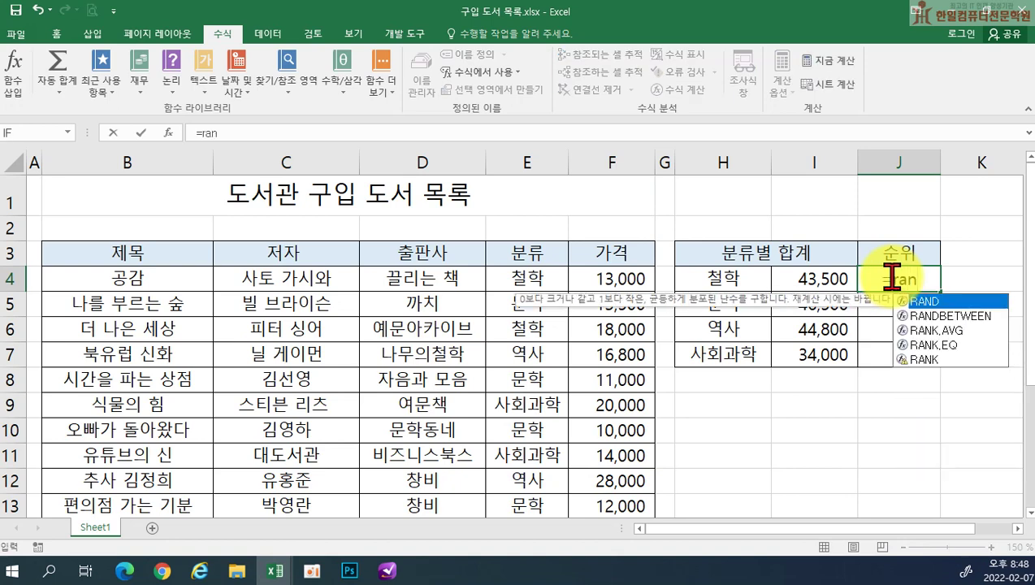
pyautogui.doubleClick(914, 345)
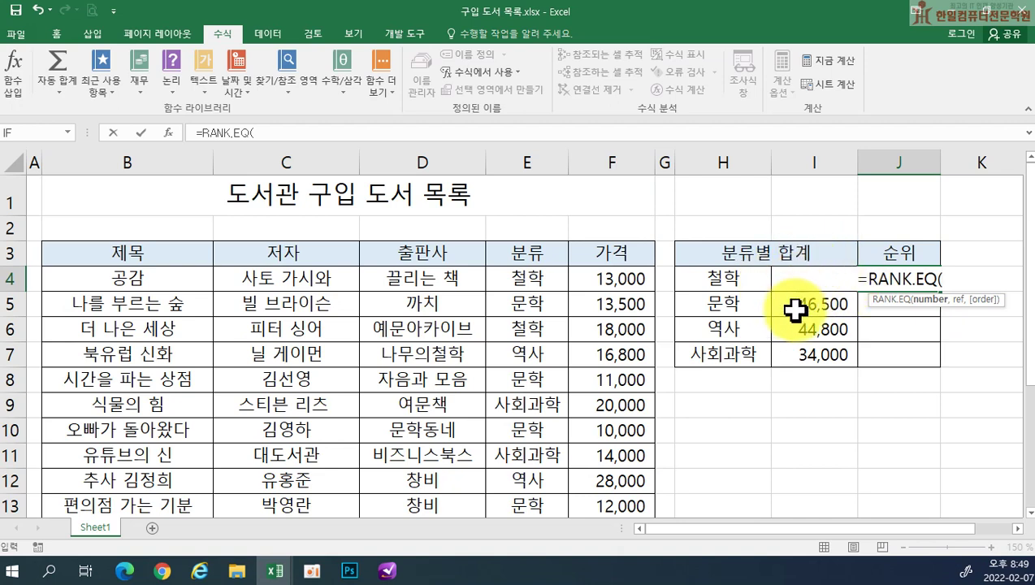
pyautogui.click(825, 253)
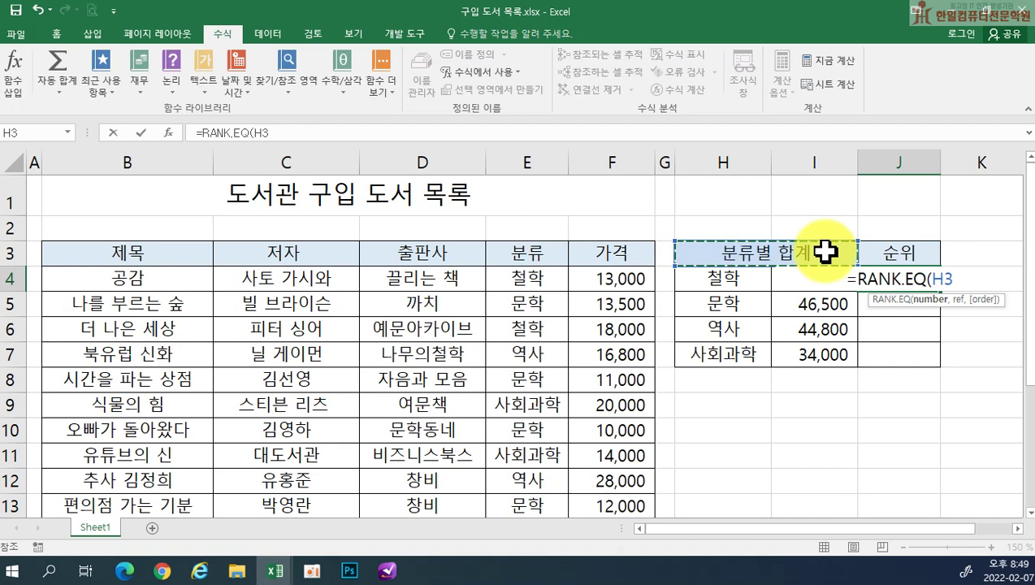
pyautogui.press('Down')
pyautogui.press('Right')
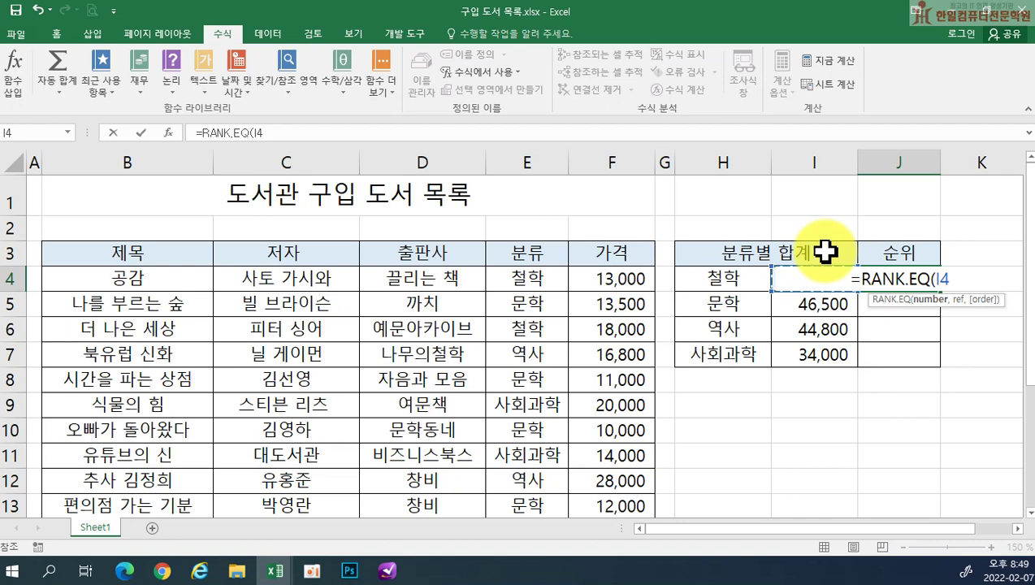
pyautogui.write(',')
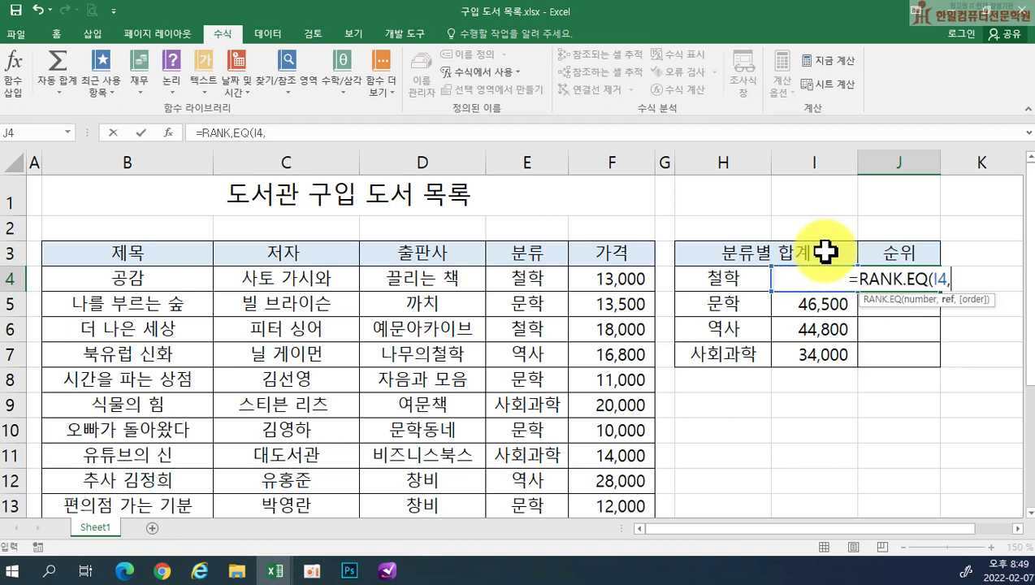
pyautogui.press('Escape')
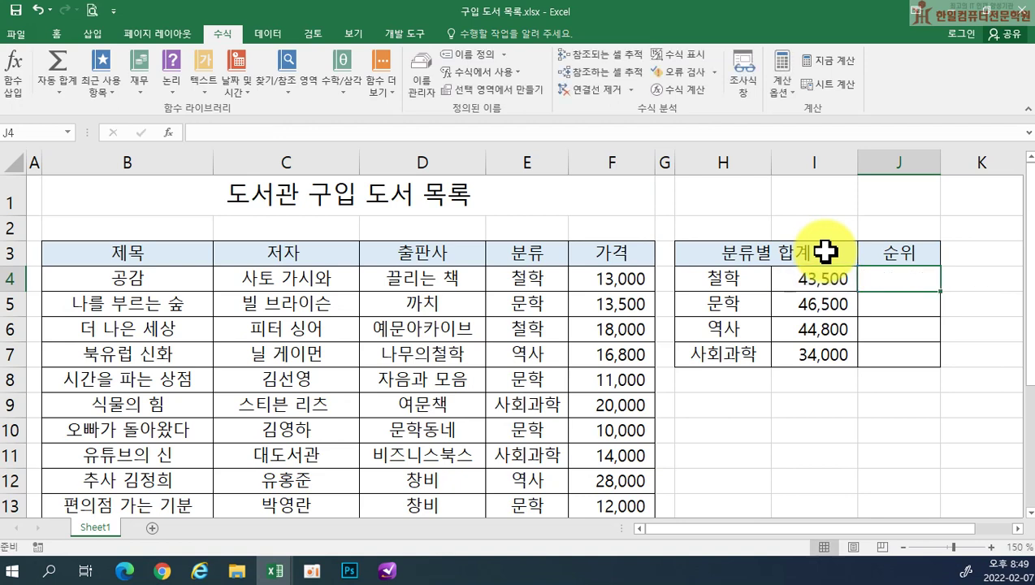
# Step: Start a RANK.EQ formula in J4, the 순위 of the 철학 row, with I4 as the number to rank
pyautogui.write('=')
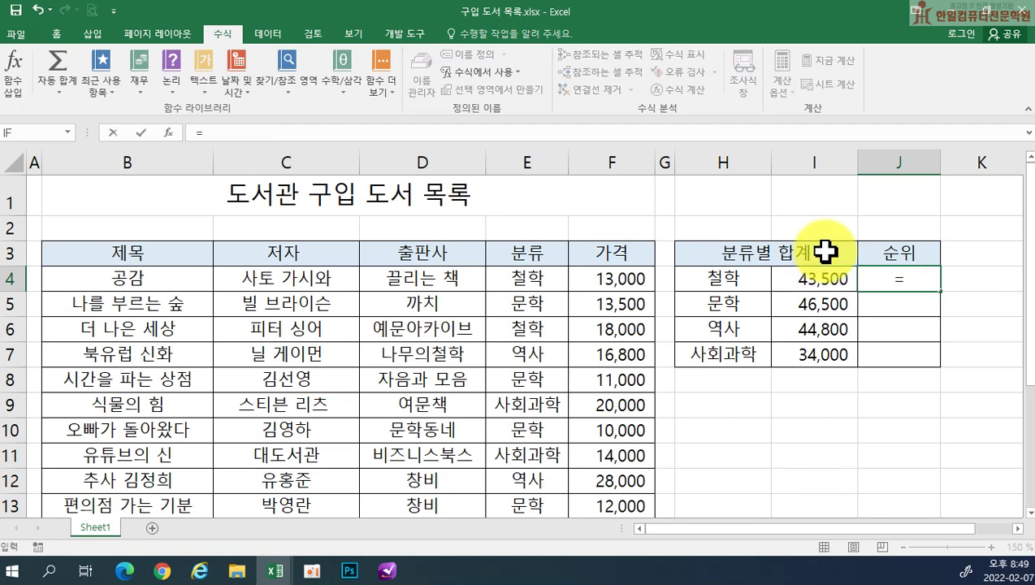
pyautogui.write('ra')
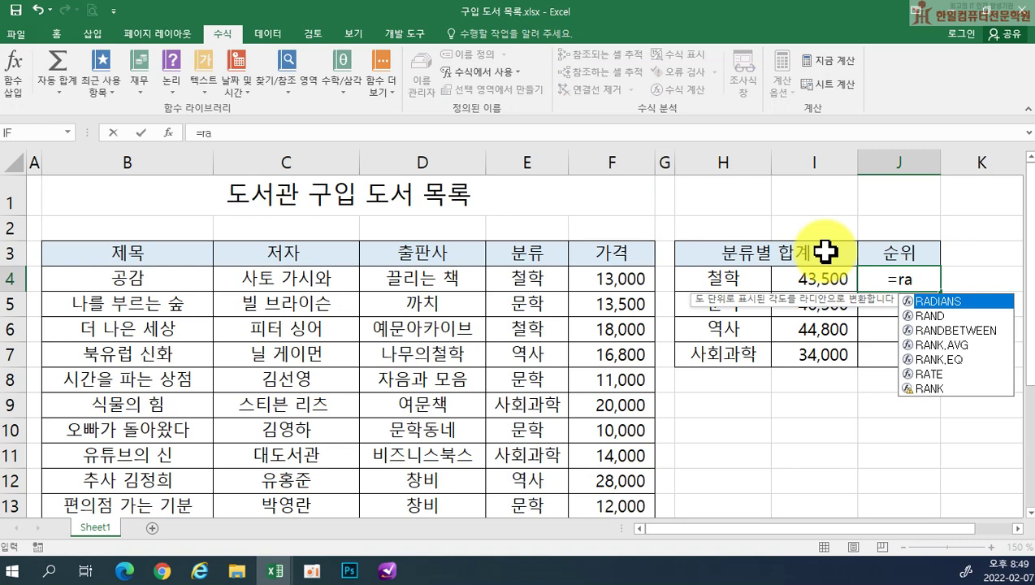
pyautogui.doubleClick(932, 359)
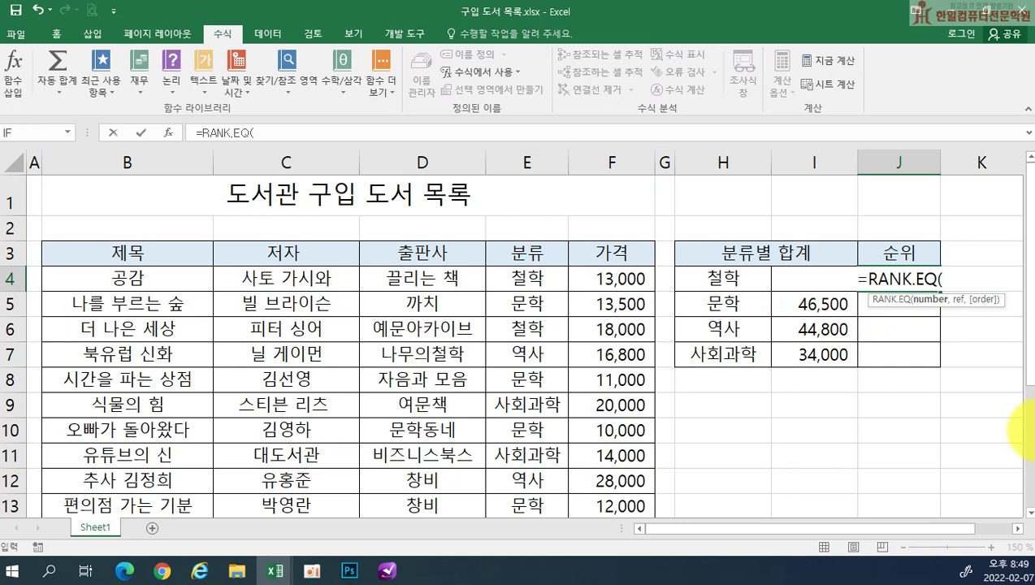
pyautogui.press('Left')
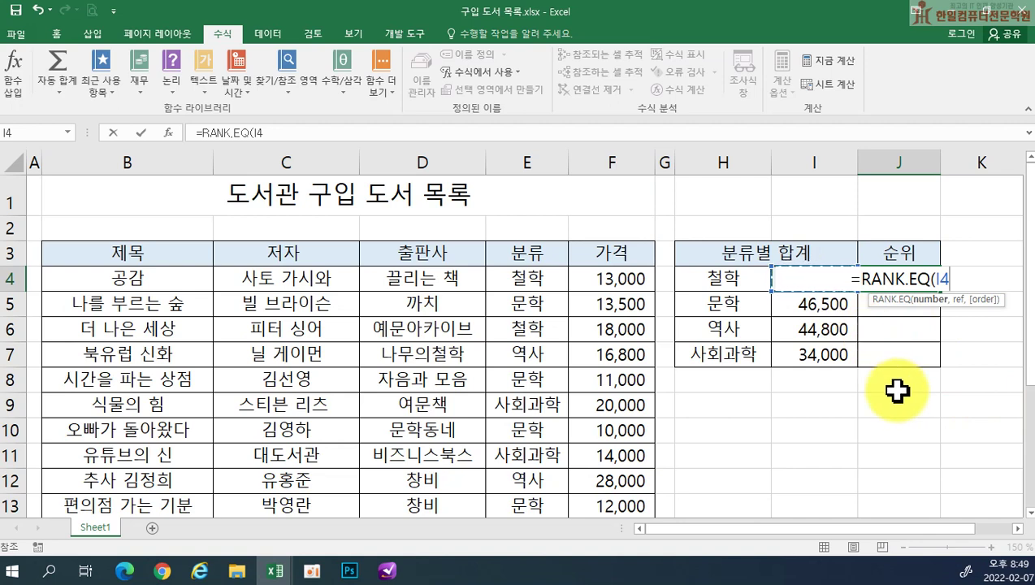
pyautogui.click(798, 256)
pyautogui.press('Down')
pyautogui.press('Right')
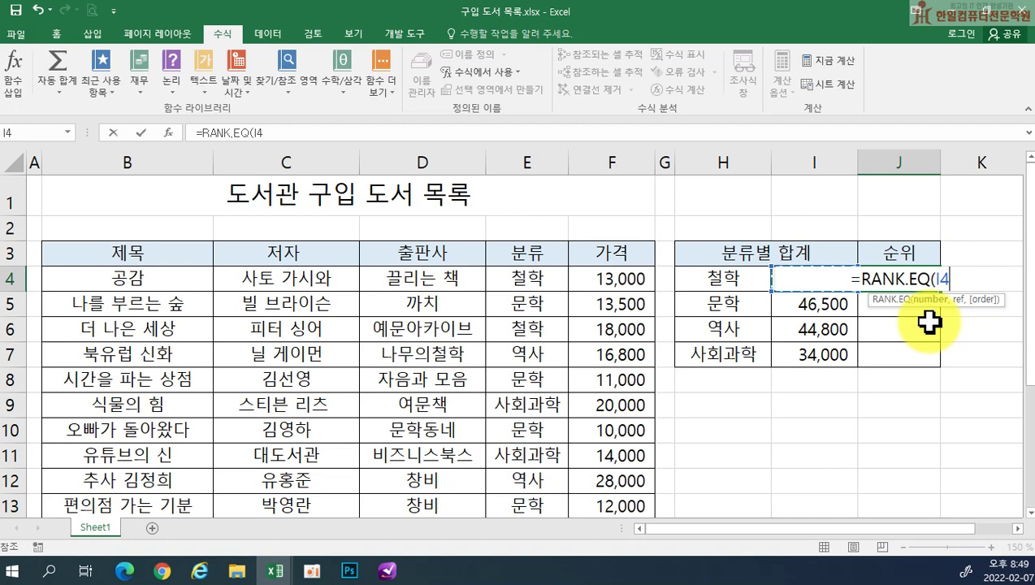
pyautogui.press('Up')
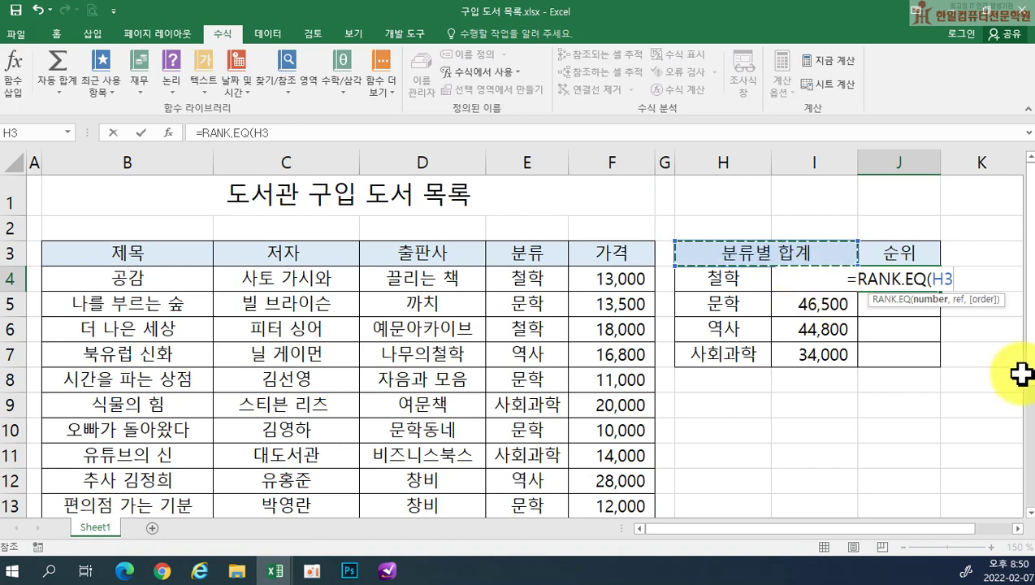
pyautogui.press('Right')
pyautogui.press('Down')
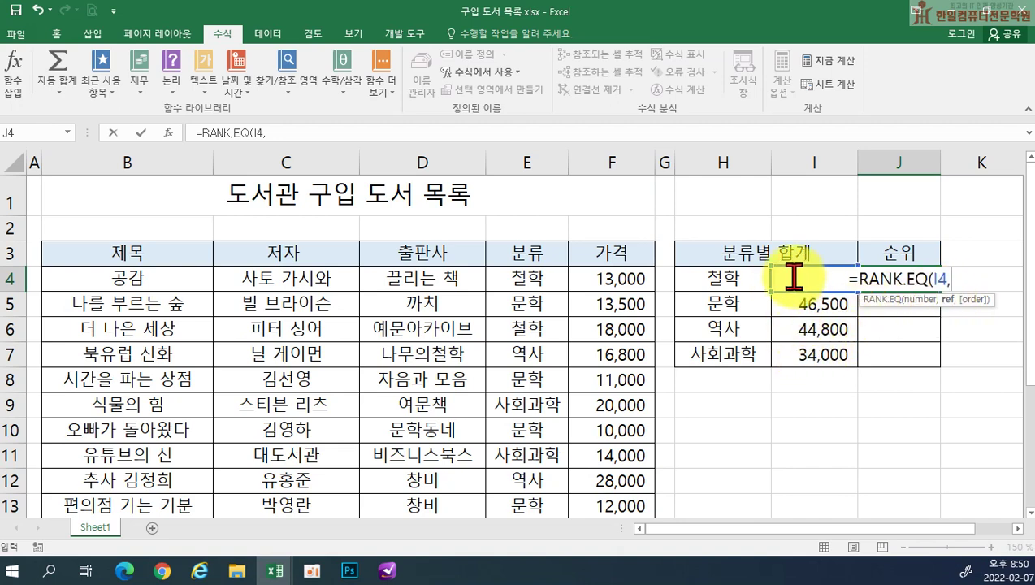
# Step: Complete the formula in J4 as =RANK.EQ(I4,$I$4:$I$7), with the reference range made absolute
pyautogui.click(806, 353)
pyautogui.moveTo(805, 344); pyautogui.dragTo(802, 288)
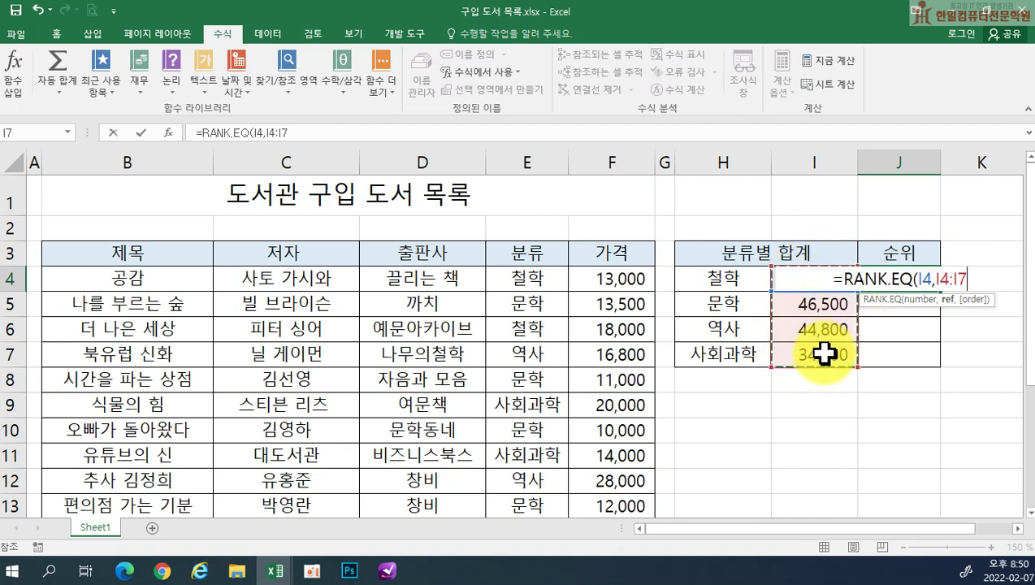
pyautogui.press('F4')
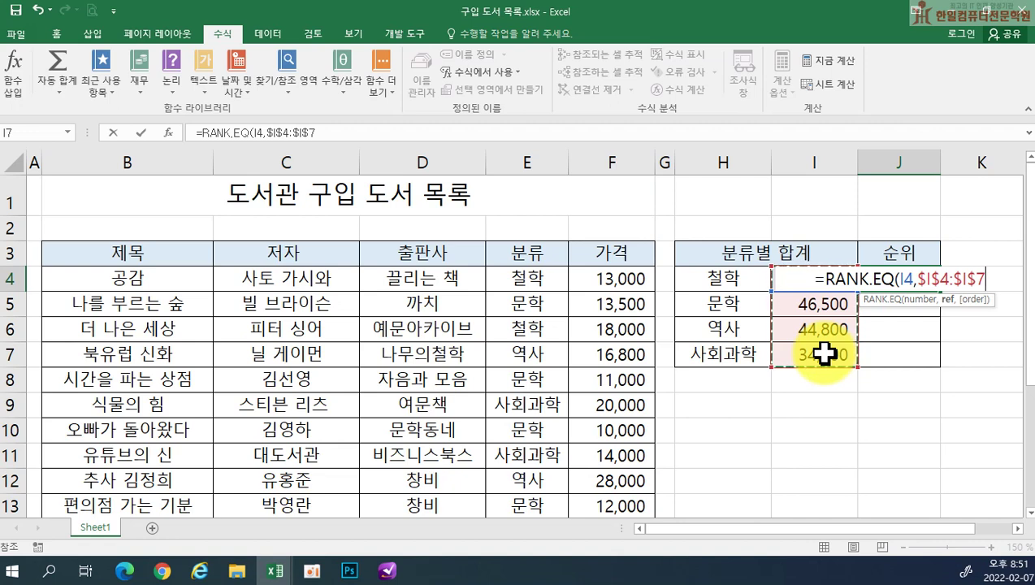
pyautogui.write(')')
pyautogui.press('Return')
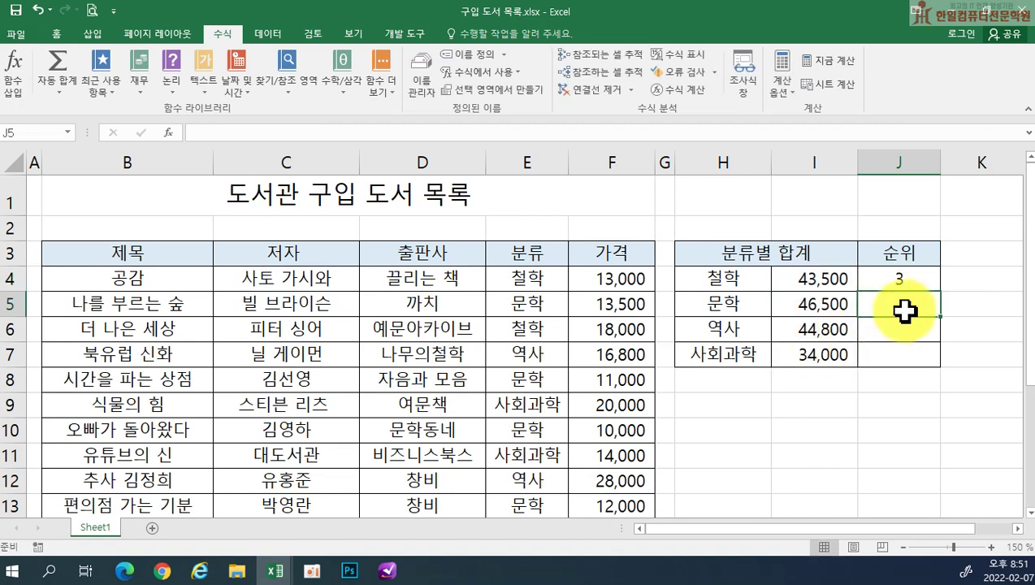
# Step: Copy the RANK.EQ formula from J4 down to J7
pyautogui.click(908, 282)
pyautogui.moveTo(939, 290); pyautogui.dragTo(936, 364)
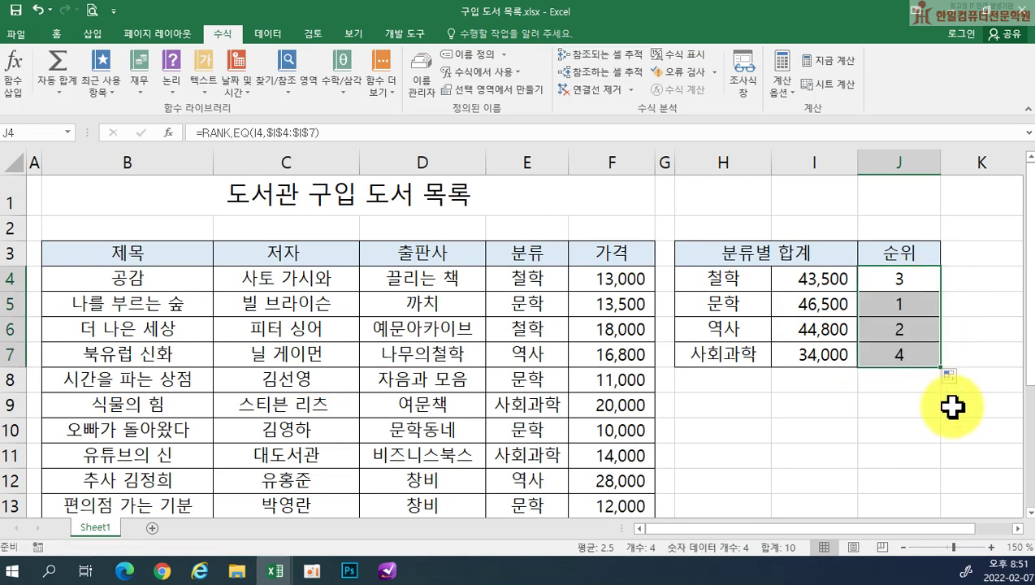
pyautogui.click(918, 414)
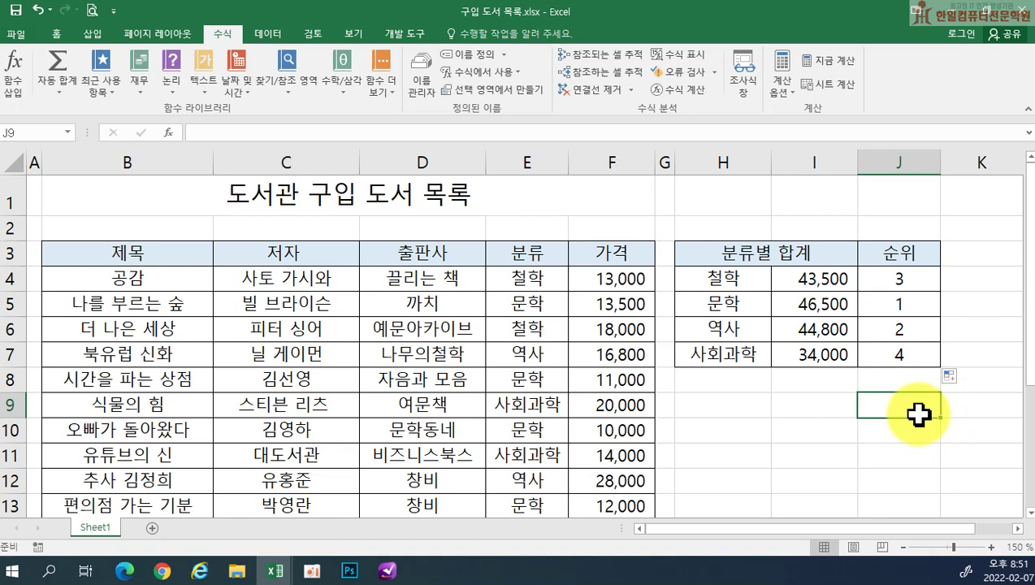
# Step: Open the workbook 영업 실적.xlsx from the 13장 folder and enable editing
pyautogui.click(15, 35)
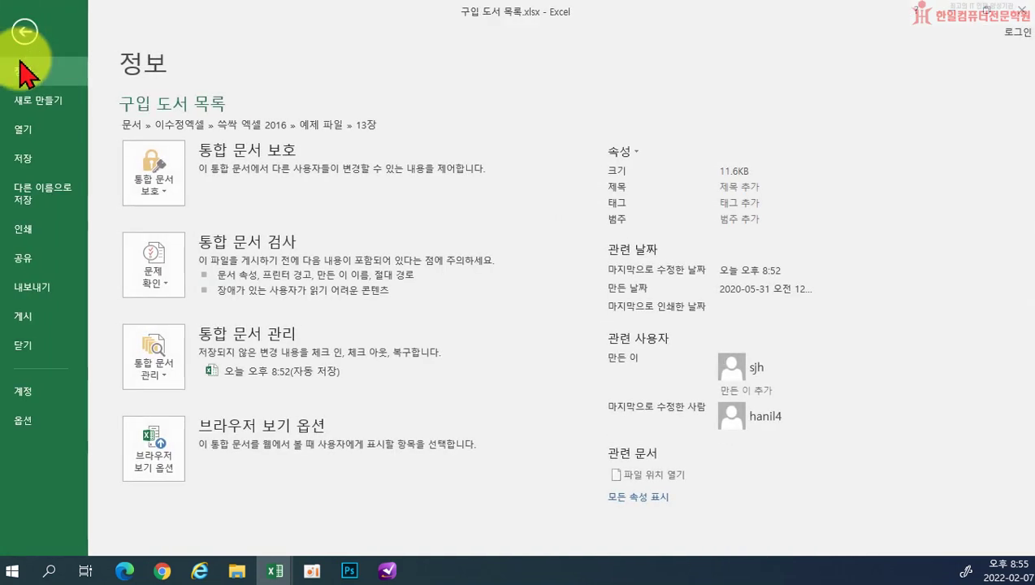
pyautogui.click(34, 131)
pyautogui.click(191, 286)
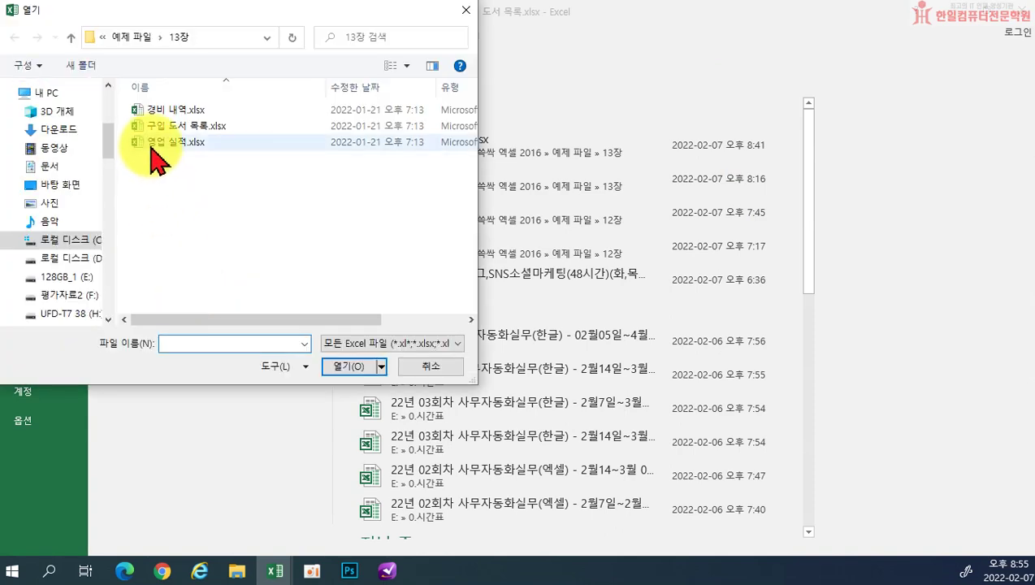
pyautogui.doubleClick(154, 144)
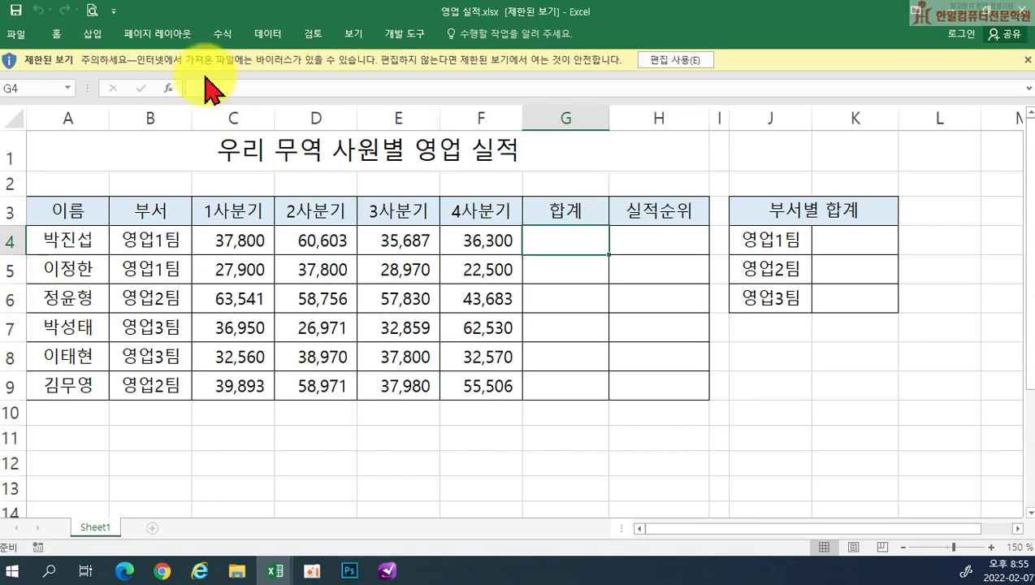
pyautogui.click(672, 61)
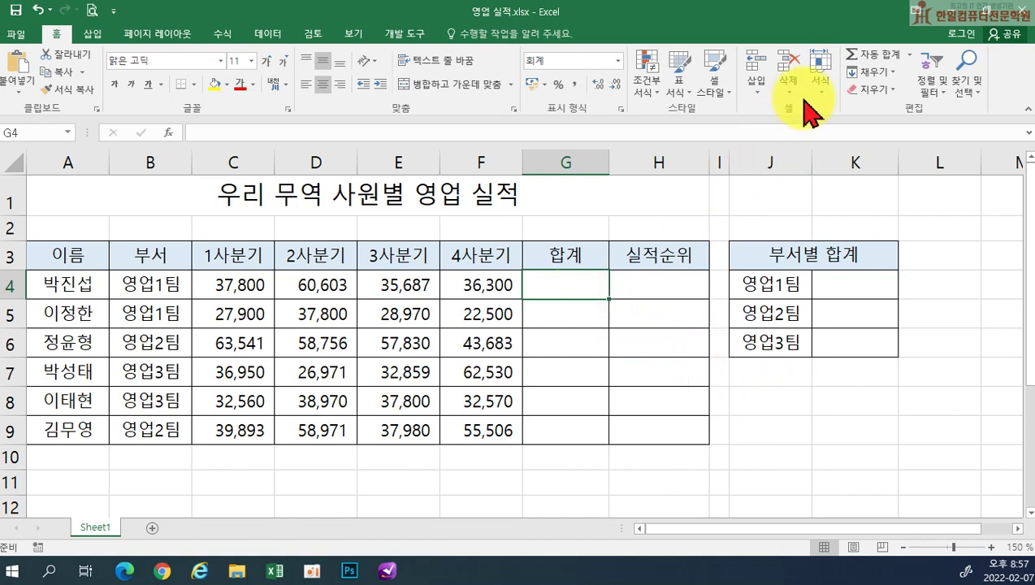
# Step: Try totalling the quarters with =SUM(C4:F4) in G4 copied down to G9, and clear the results
pyautogui.click(859, 55)
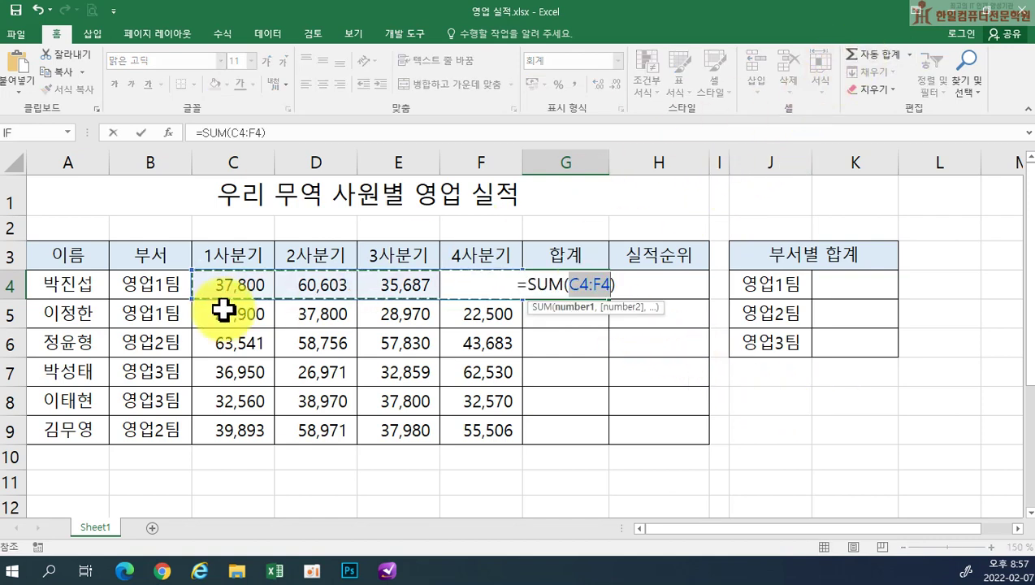
pyautogui.press('Return')
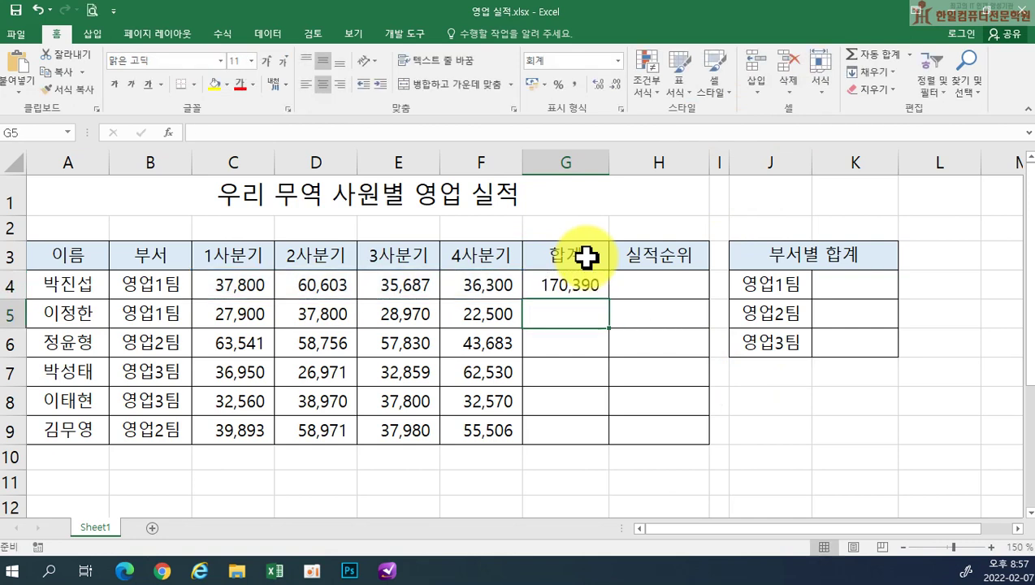
pyautogui.click(573, 276)
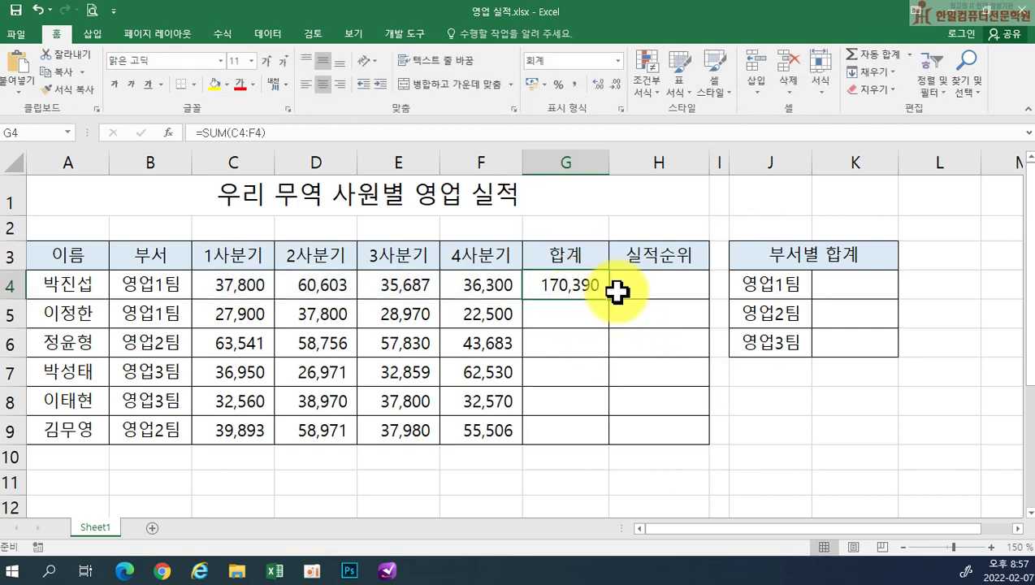
pyautogui.moveTo(609, 298); pyautogui.dragTo(605, 436)
pyautogui.press('Delete')
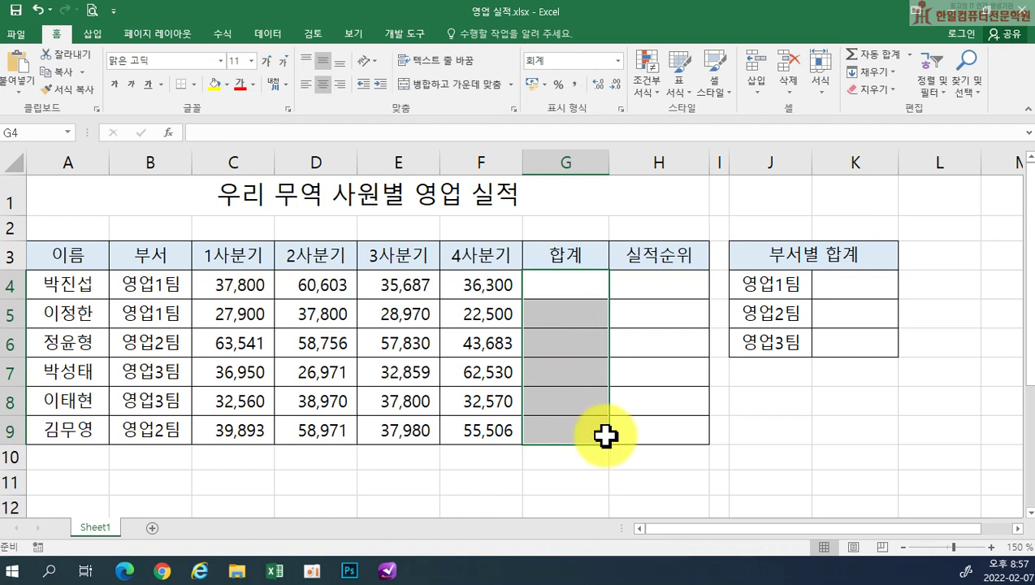
# Step: Fill the 합계 column G4:G9 in one operation by applying AutoSum to the range C4:G9
pyautogui.moveTo(256, 289); pyautogui.dragTo(547, 423)
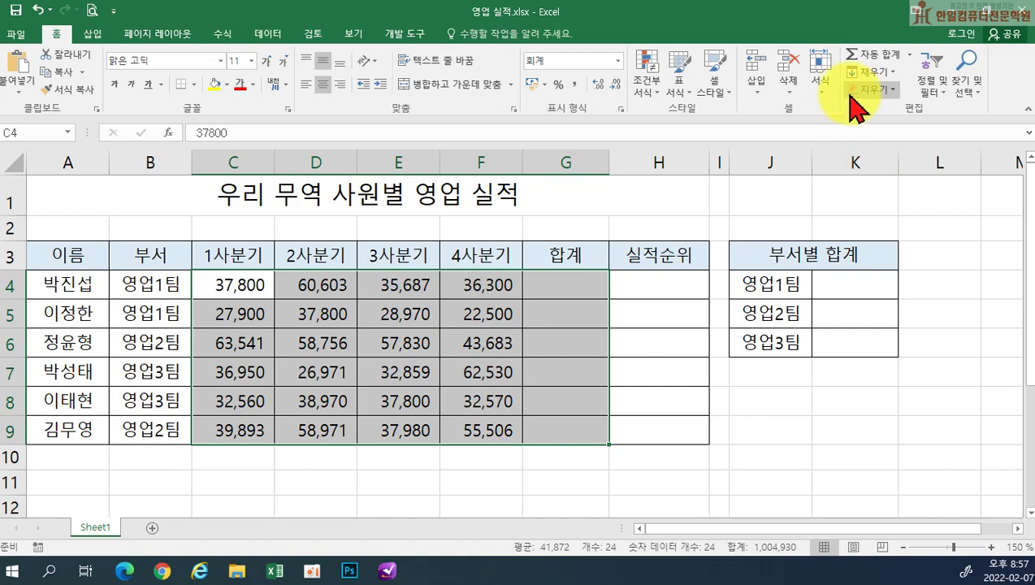
pyautogui.click(857, 64)
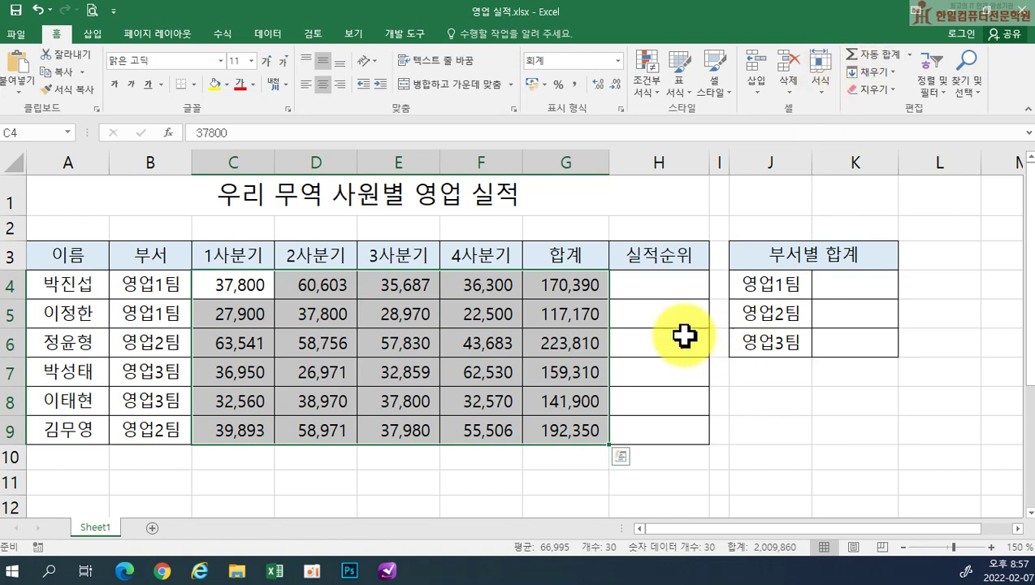
pyautogui.click(681, 285)
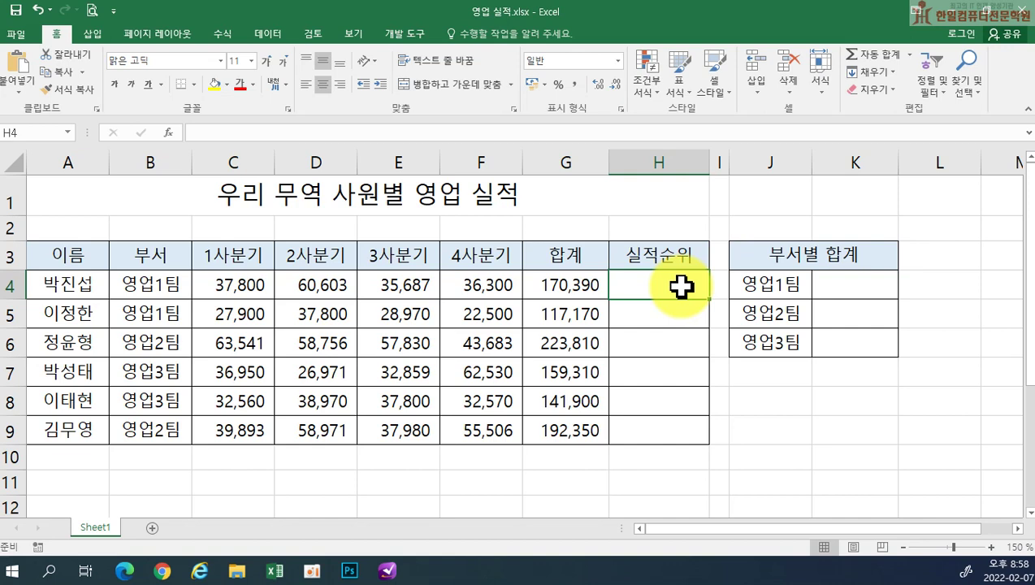
# Step: Enter =RANK.EQ(G4,$G$4:$G$9) in H4 to rank the first employee's total in the 실적순위 column
pyautogui.write('=')
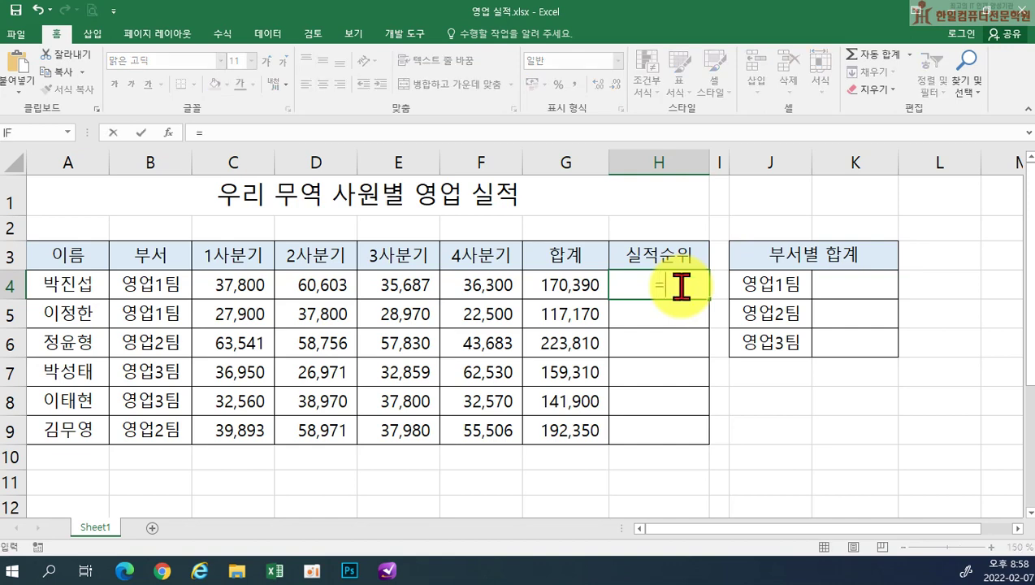
pyautogui.write('ra')
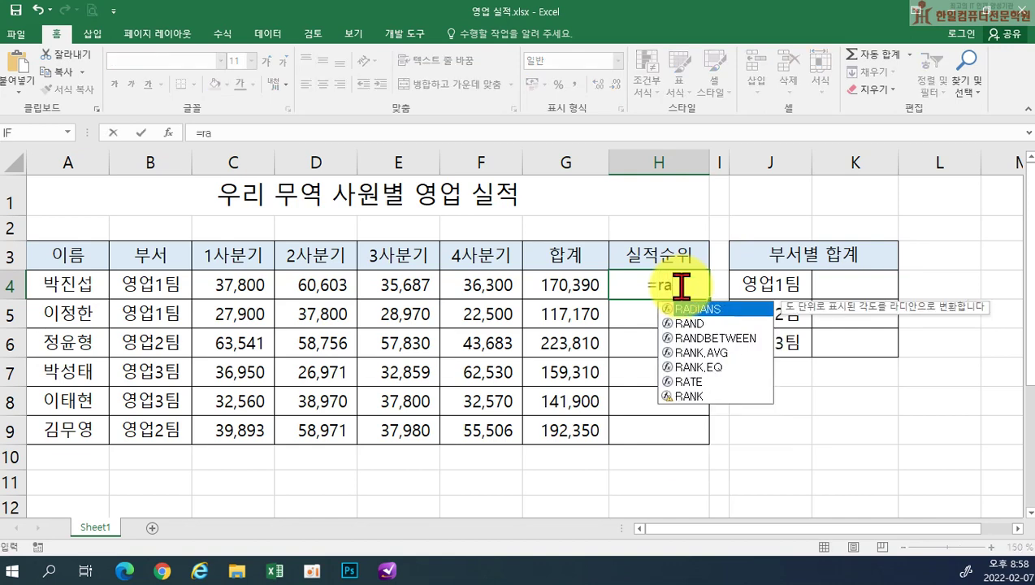
pyautogui.doubleClick(695, 367)
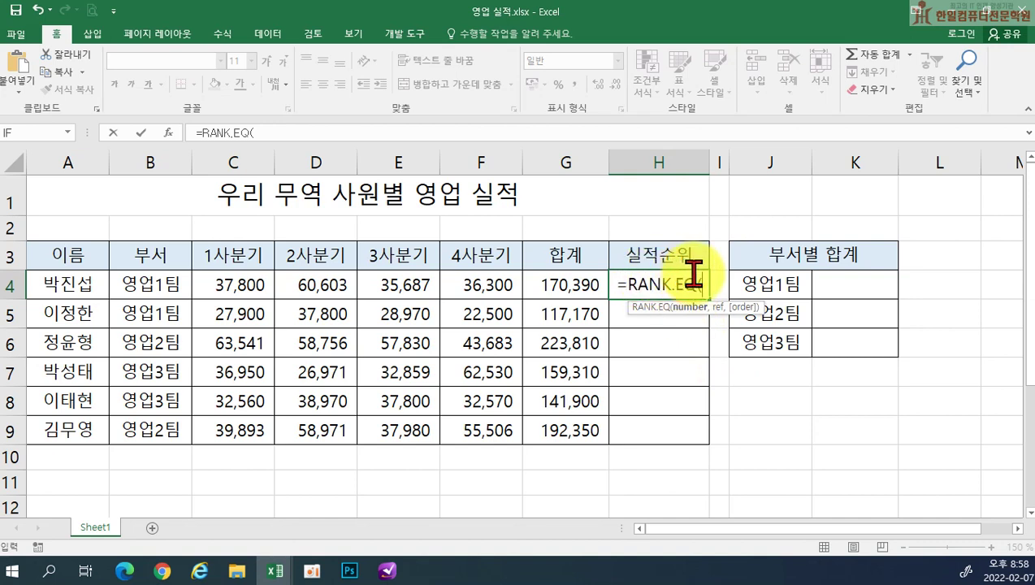
pyautogui.click(578, 284)
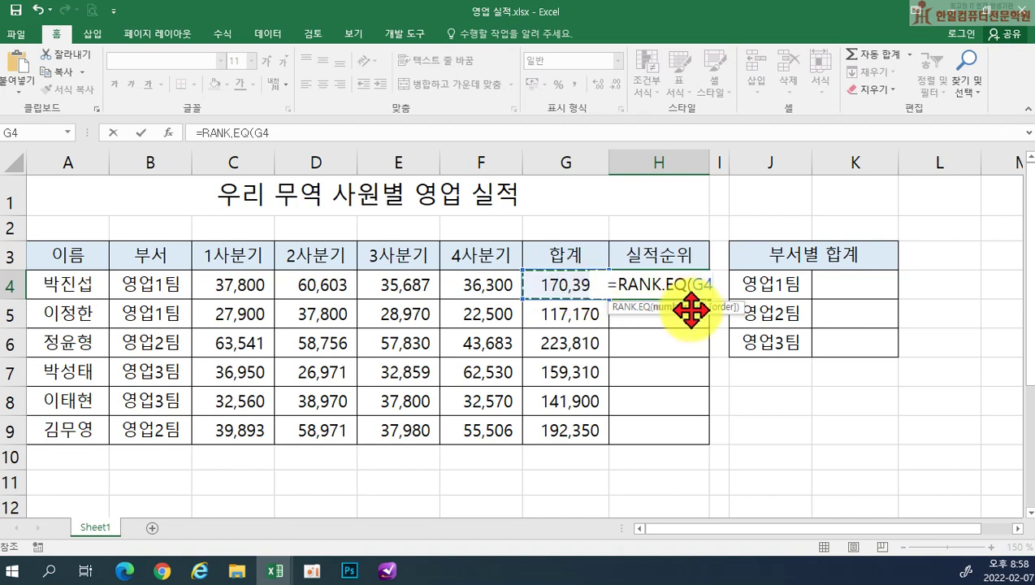
pyautogui.write(',')
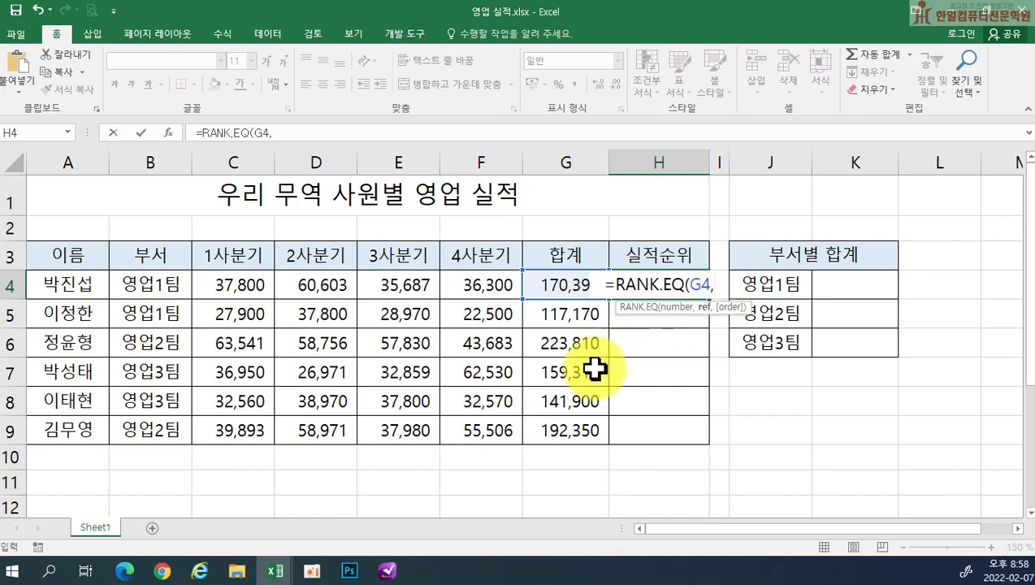
pyautogui.moveTo(553, 281); pyautogui.dragTo(551, 426)
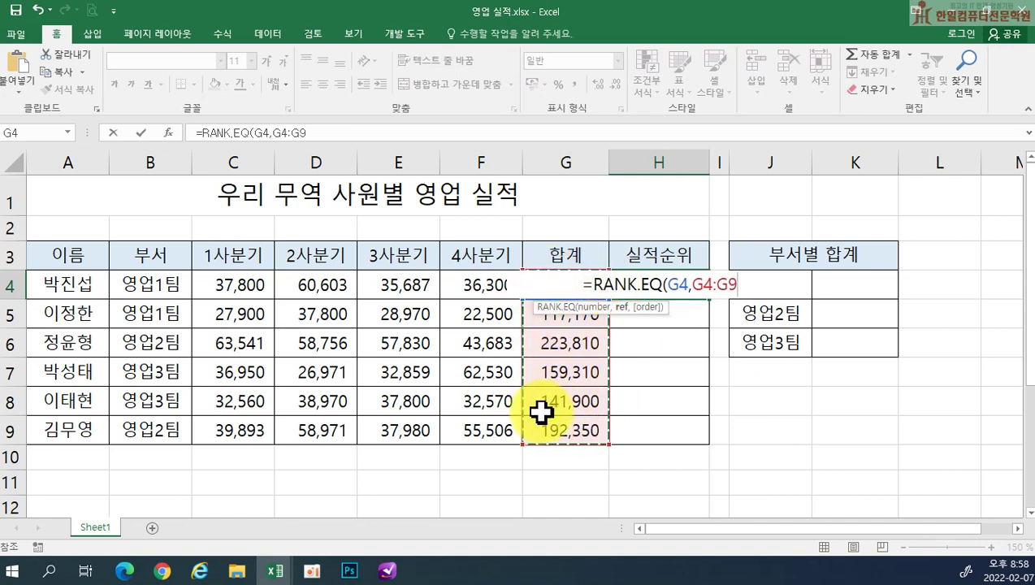
pyautogui.press('F4')
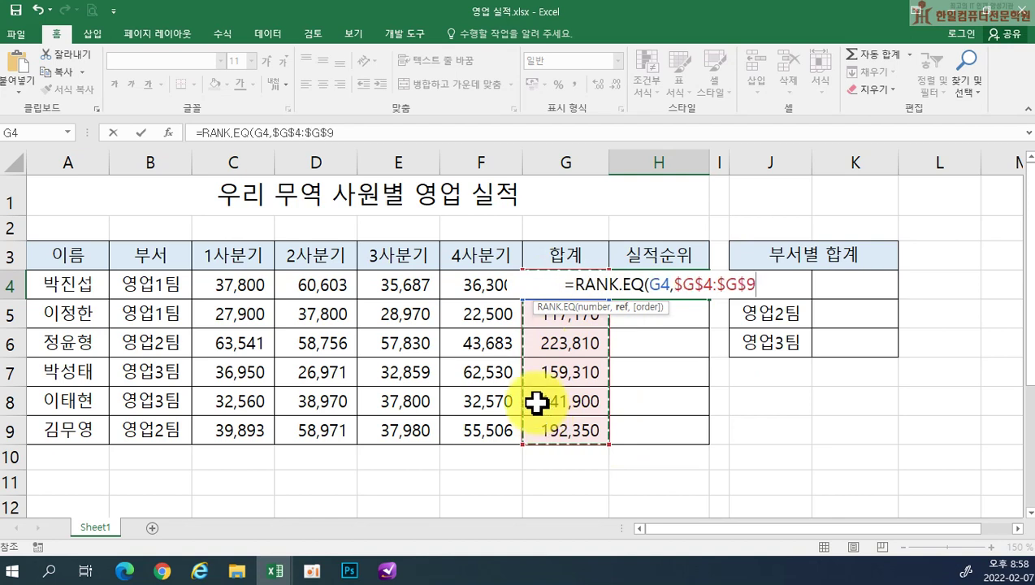
pyautogui.write(')')
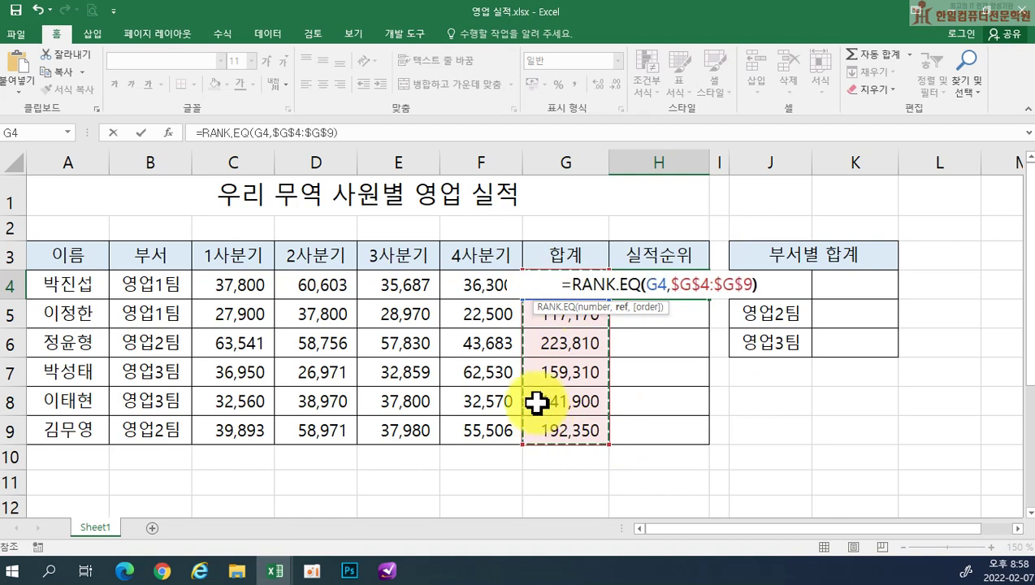
pyautogui.press('Return')
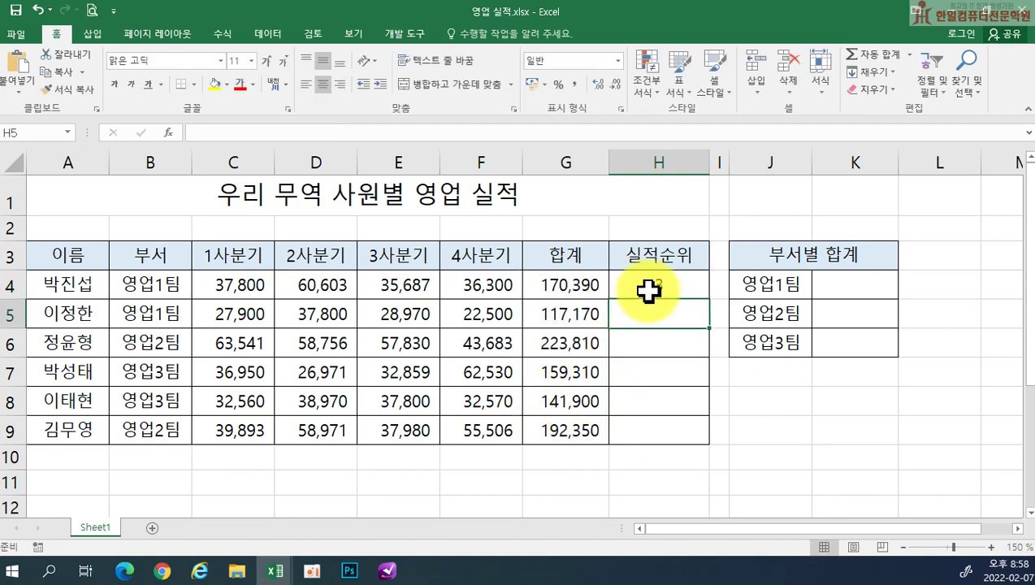
# Step: Copy the RANK.EQ formula from H4 down to H9 and open the formula in H4 for review
pyautogui.click(648, 284)
pyautogui.moveTo(708, 299); pyautogui.dragTo(697, 441)
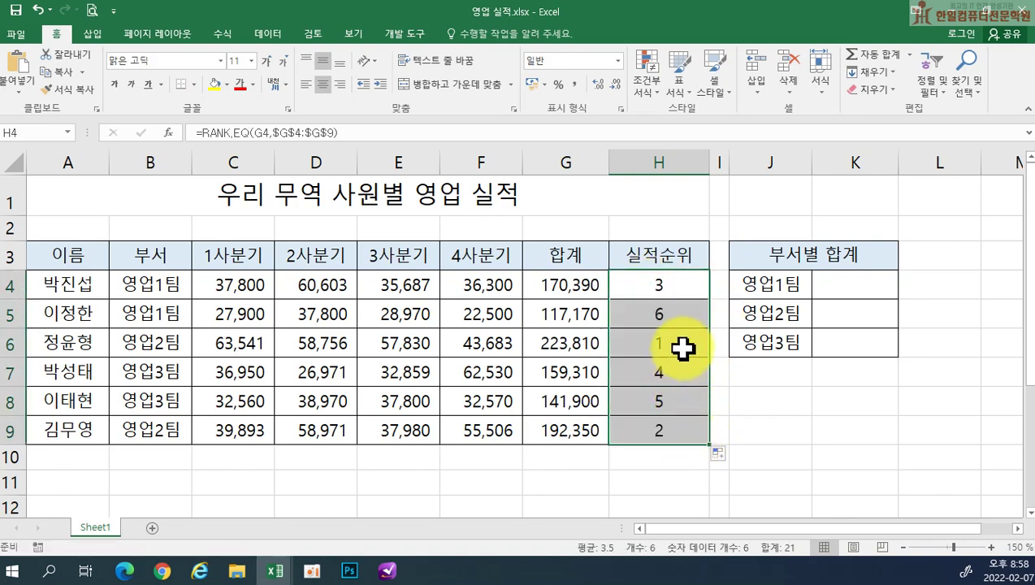
pyautogui.click(684, 344)
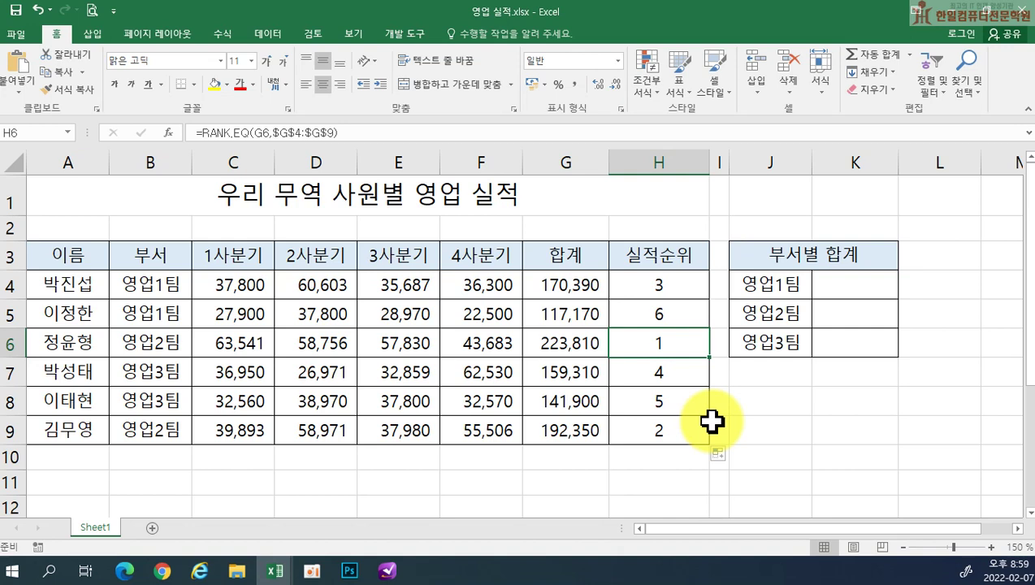
pyautogui.doubleClick(686, 284)
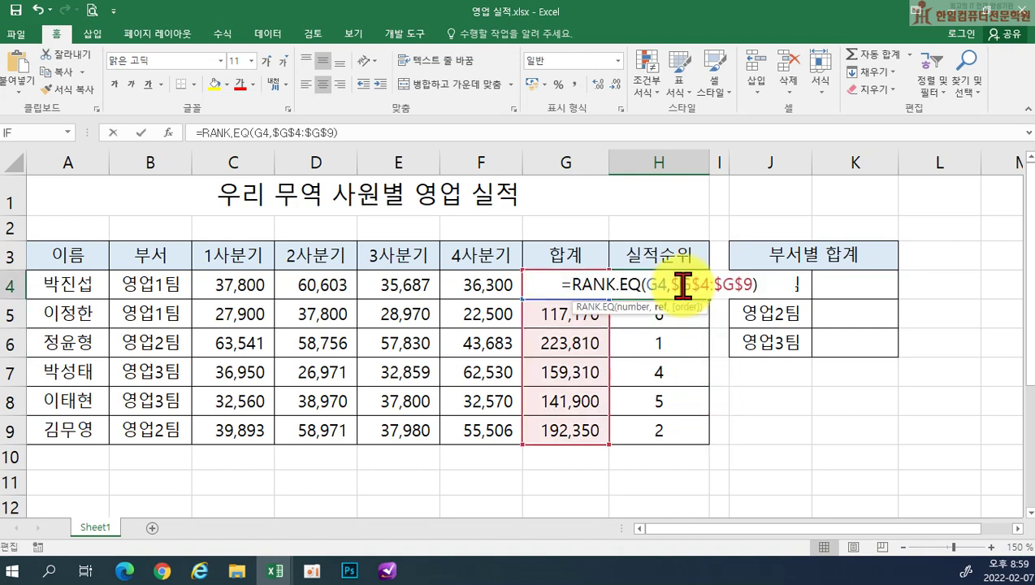
pyautogui.press('End')
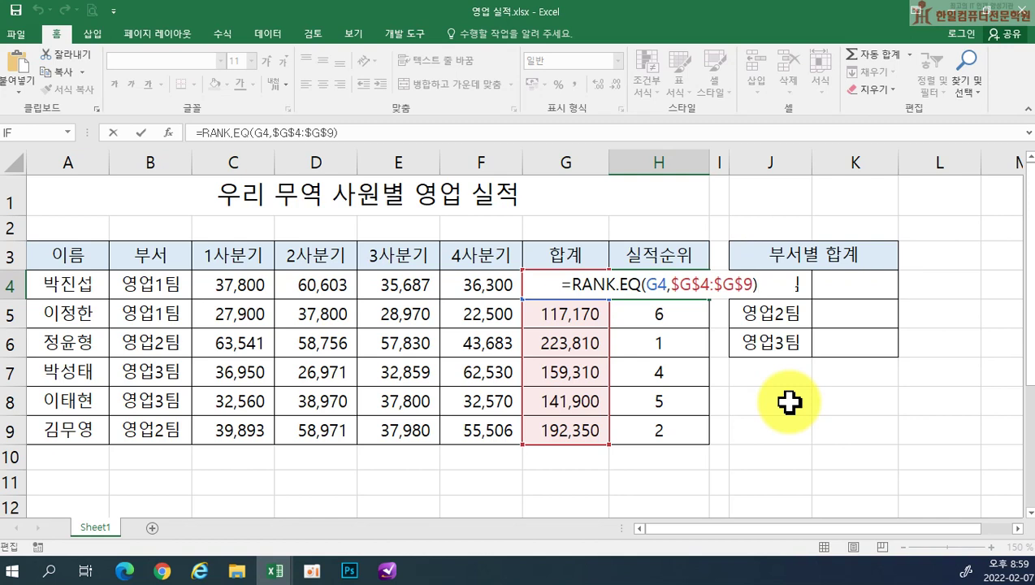
# Step: Start a SUMIF formula in K4 for the 영업1팀 total, using the departments in B4:B9 as the range argument
pyautogui.click(866, 294)
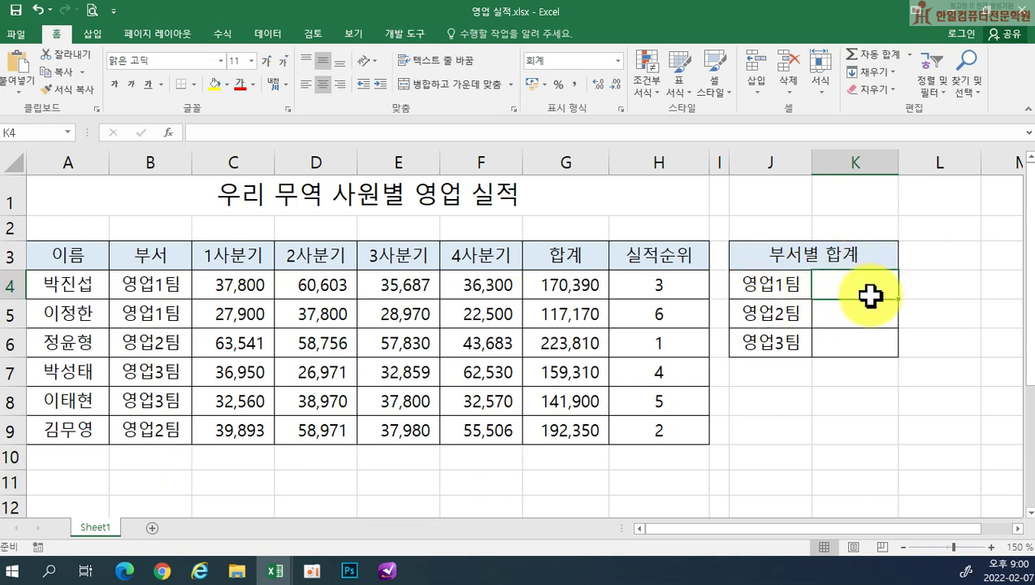
pyautogui.write('=')
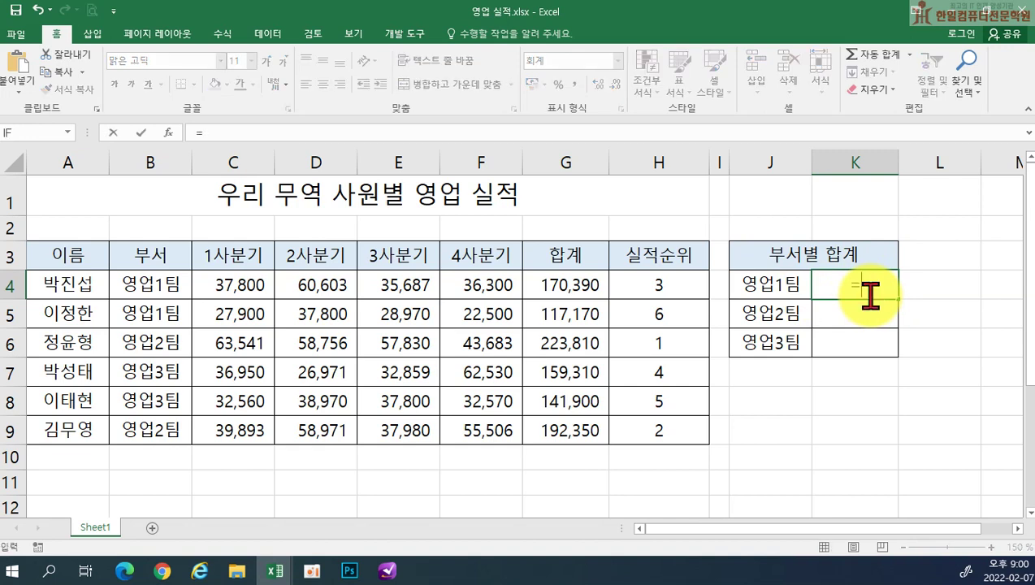
pyautogui.write('sumi')
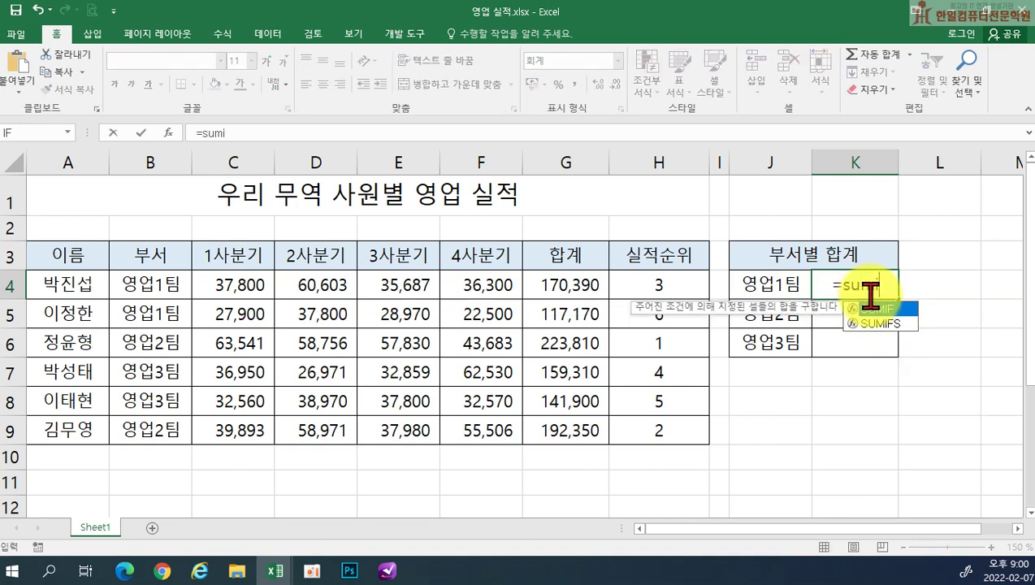
pyautogui.write('f(')
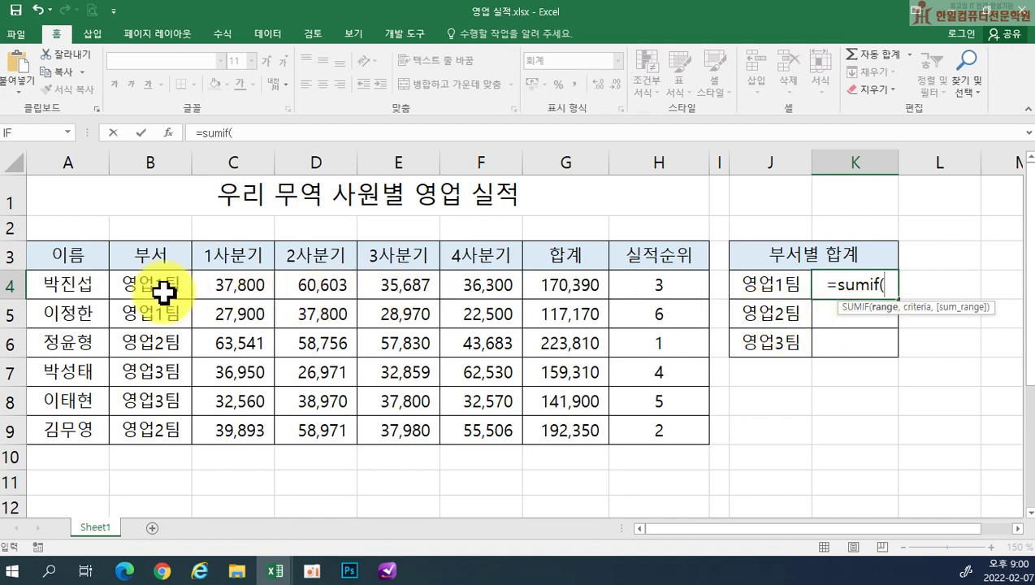
pyautogui.moveTo(142, 284); pyautogui.dragTo(140, 422)
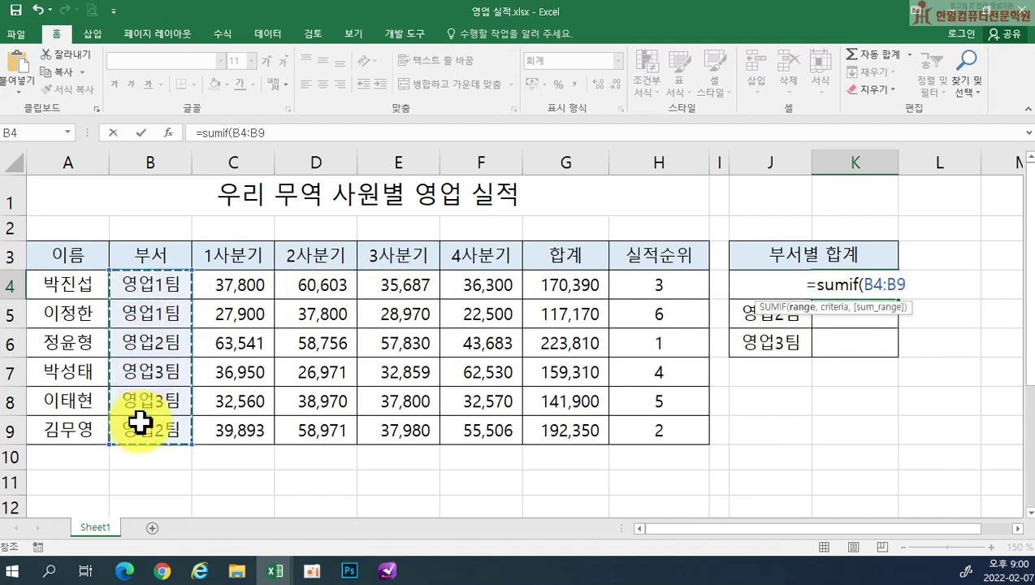